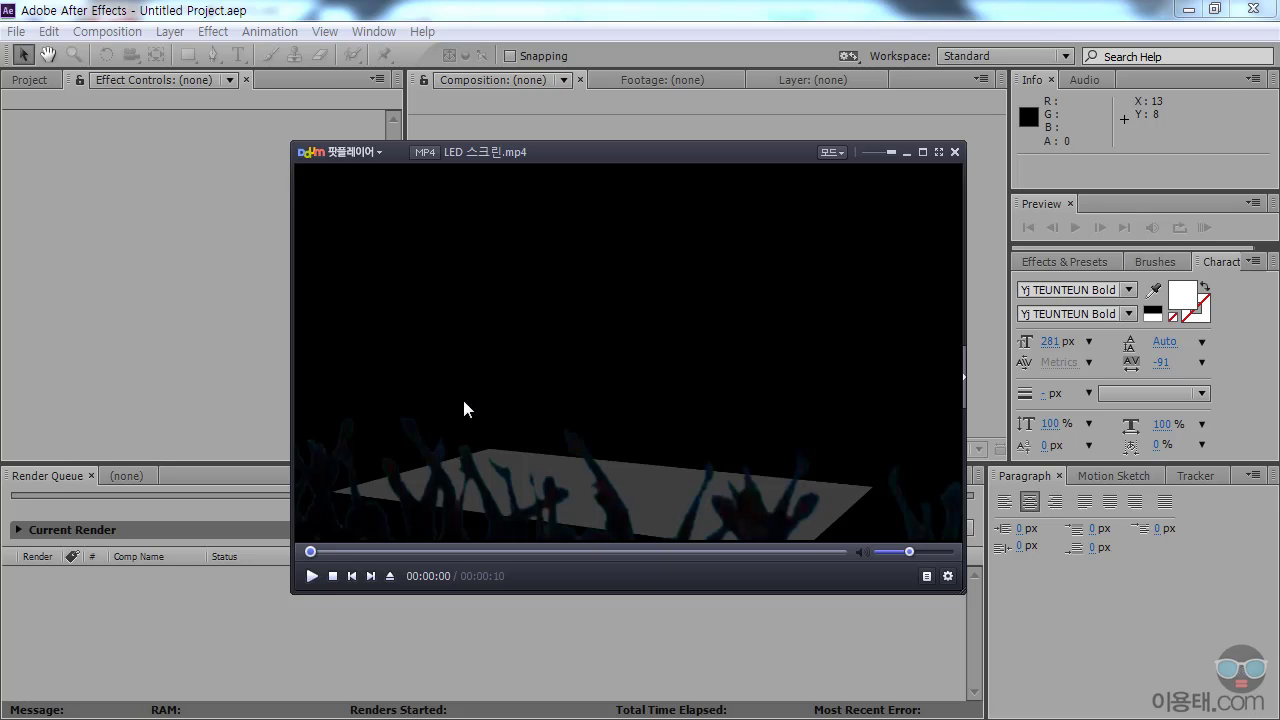
Play the finished example video LED 스크린.mp4 from start to end, and switch to After Effects.
click(311, 577)
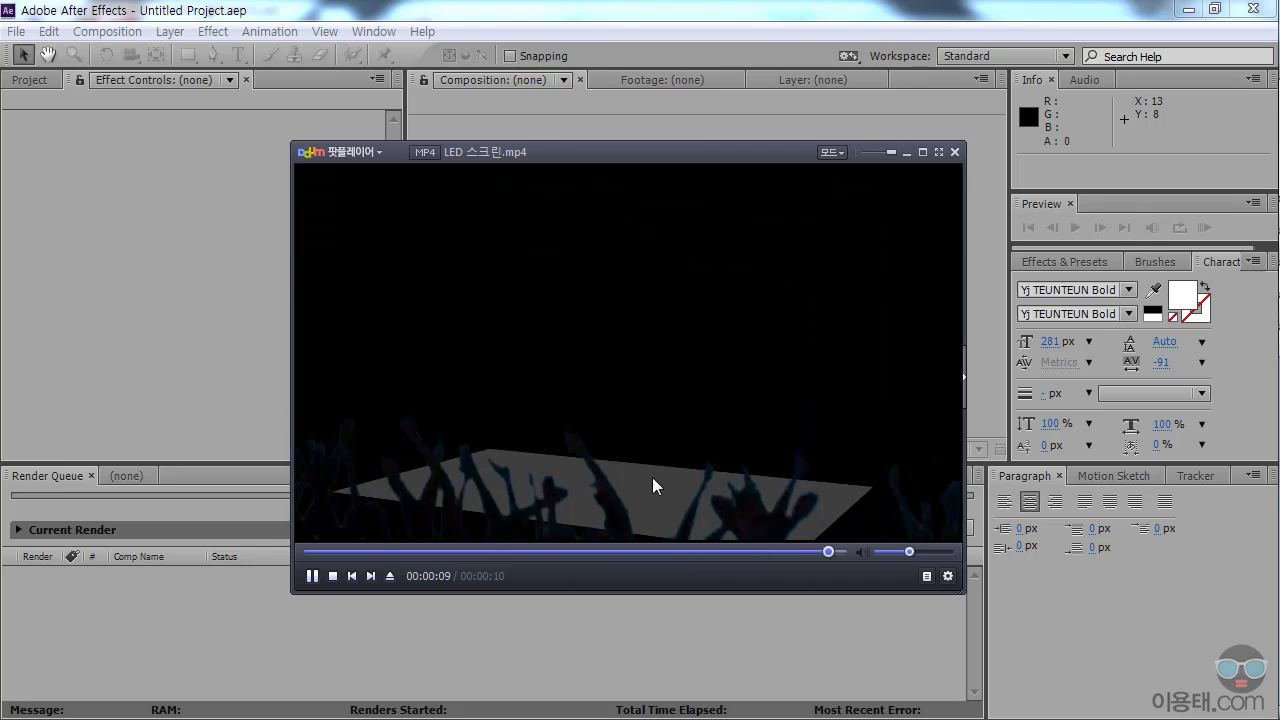
click(313, 579)
click(313, 576)
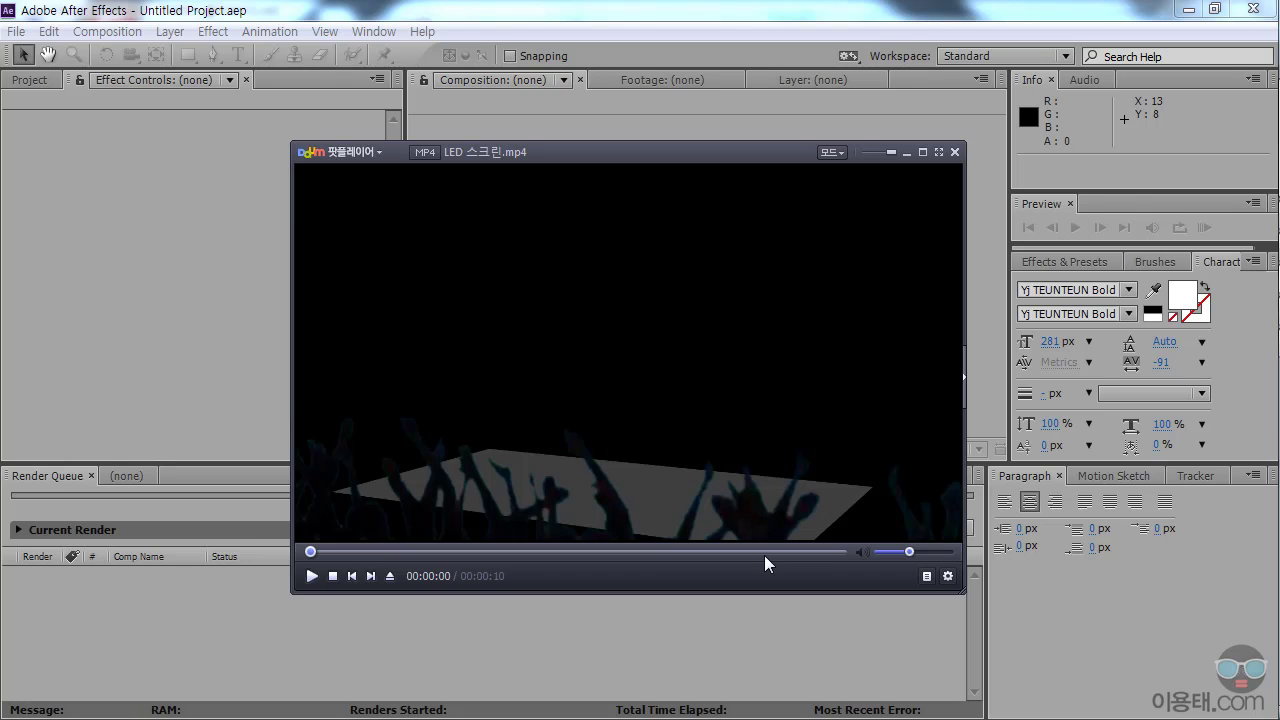
click(608, 15)
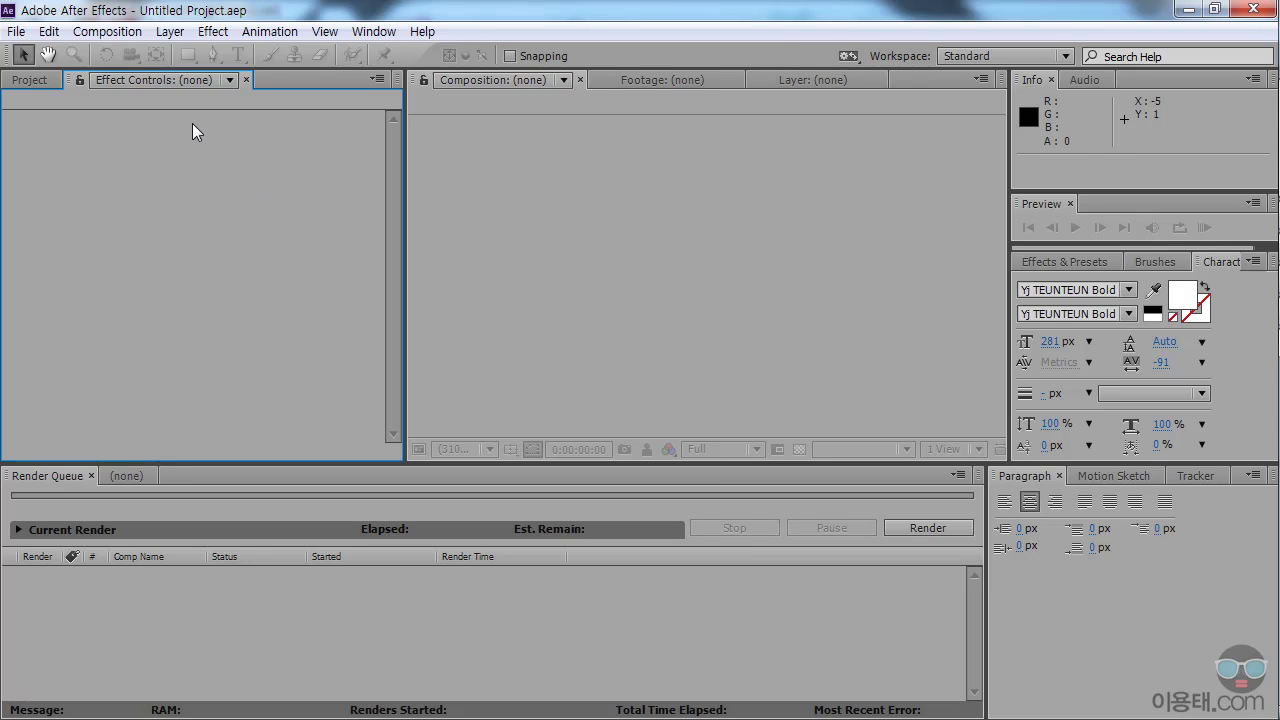
Create a composition named LED 스크린 with the HDV/HDTV 720 29.97 preset and a 10-second duration, and re-enable view refresh.
click(116, 32)
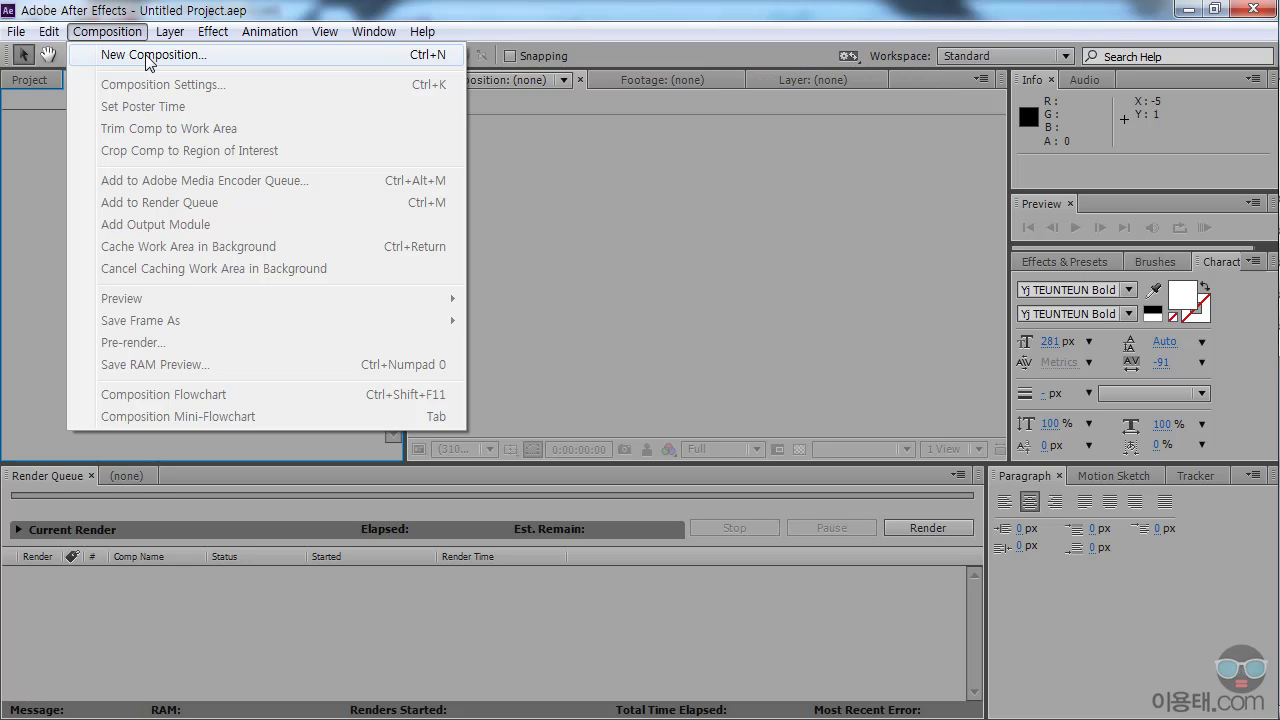
click(150, 55)
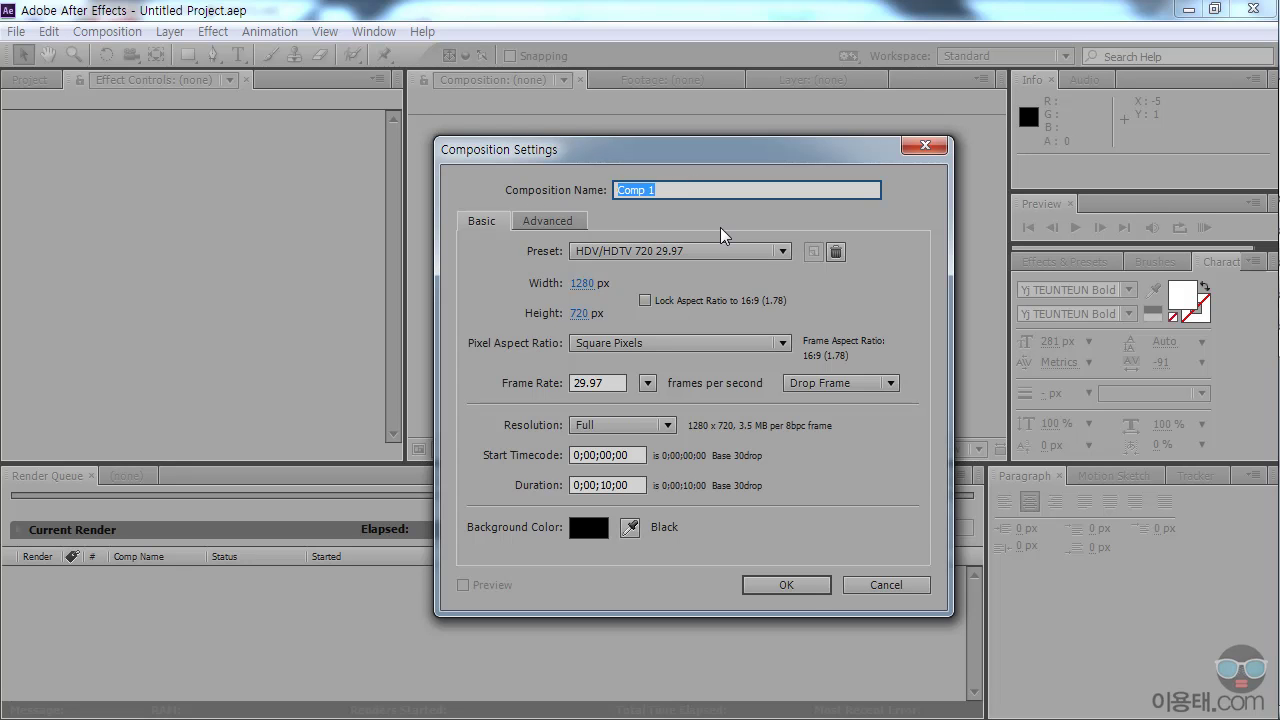
key(BackSpace)
text(LE)
text(D 스키)
text(린)
click(792, 583)
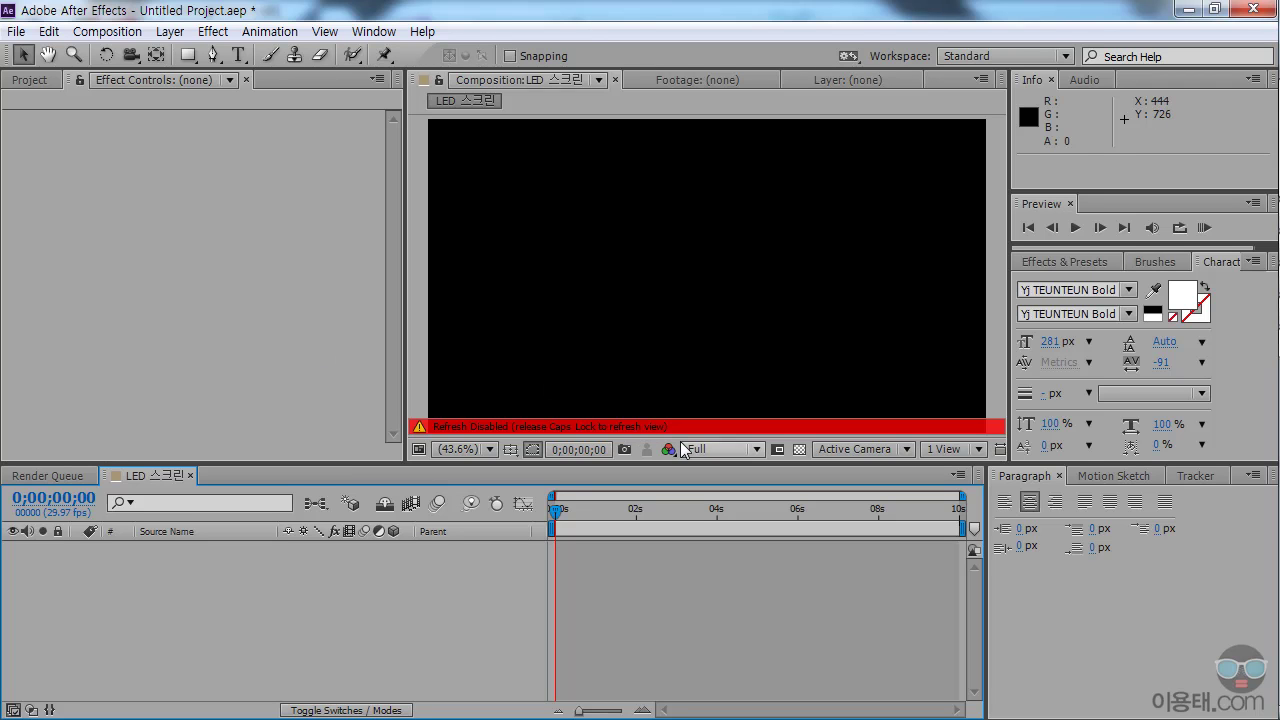
key(Caps_Lock)
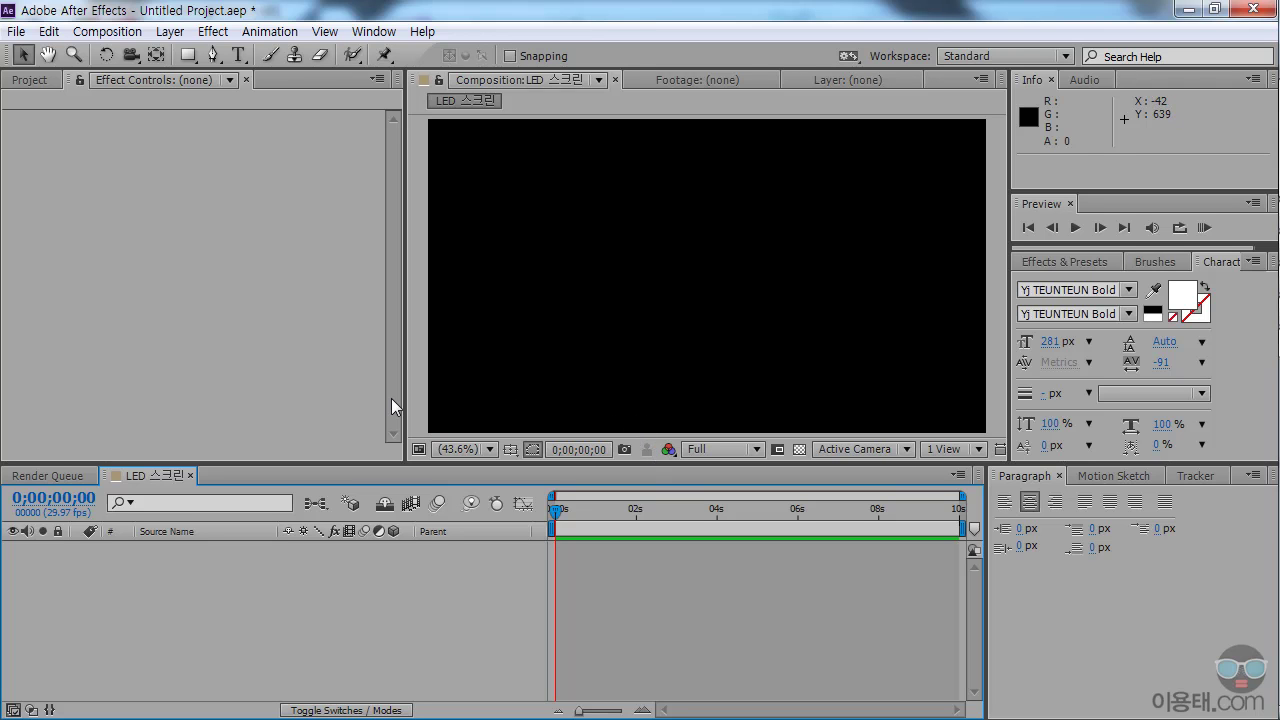
Import the 뮤직비디오 clip from the 학습자료 folder and add it to the LED 스크린 composition's timeline.
click(257, 323)
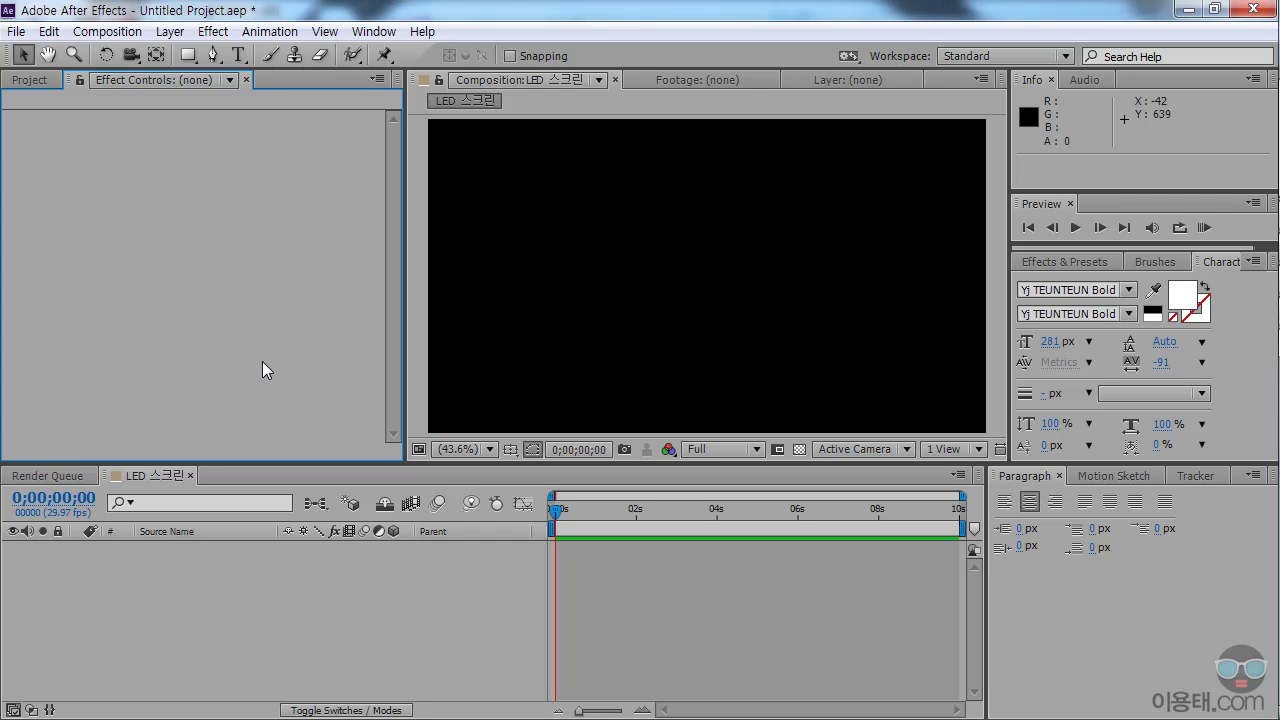
click(32, 80)
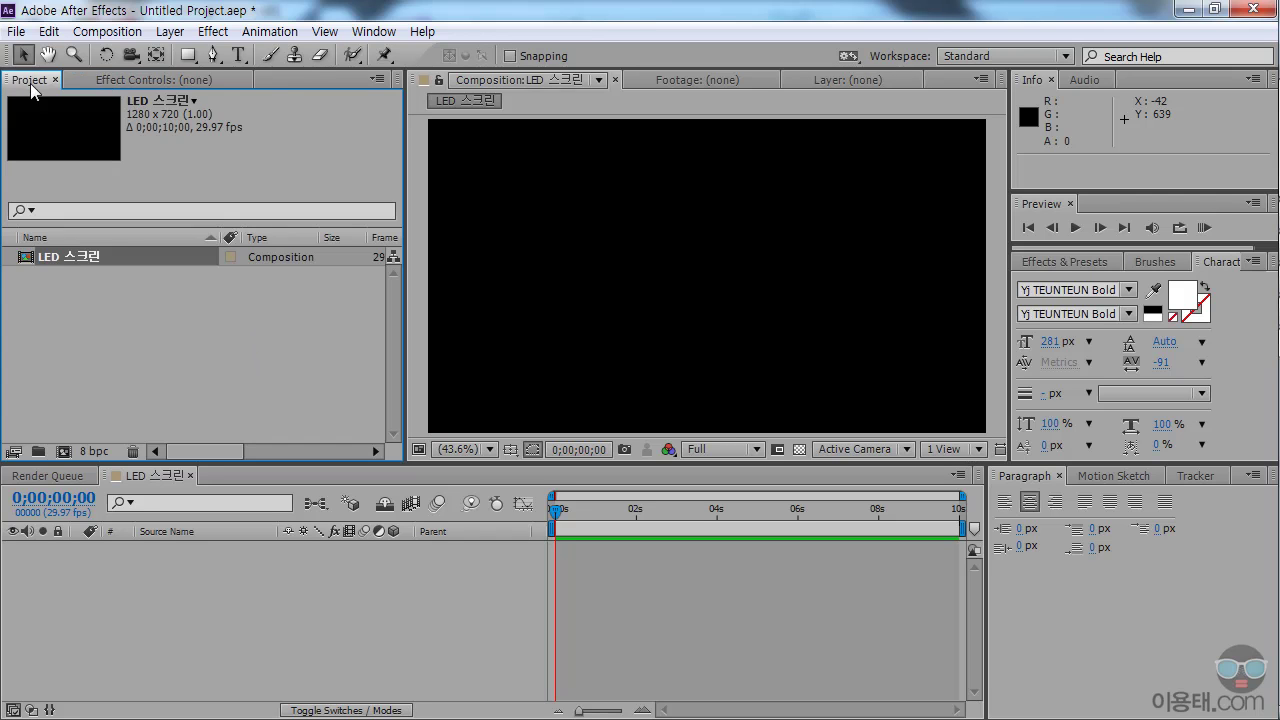
double_click(205, 360)
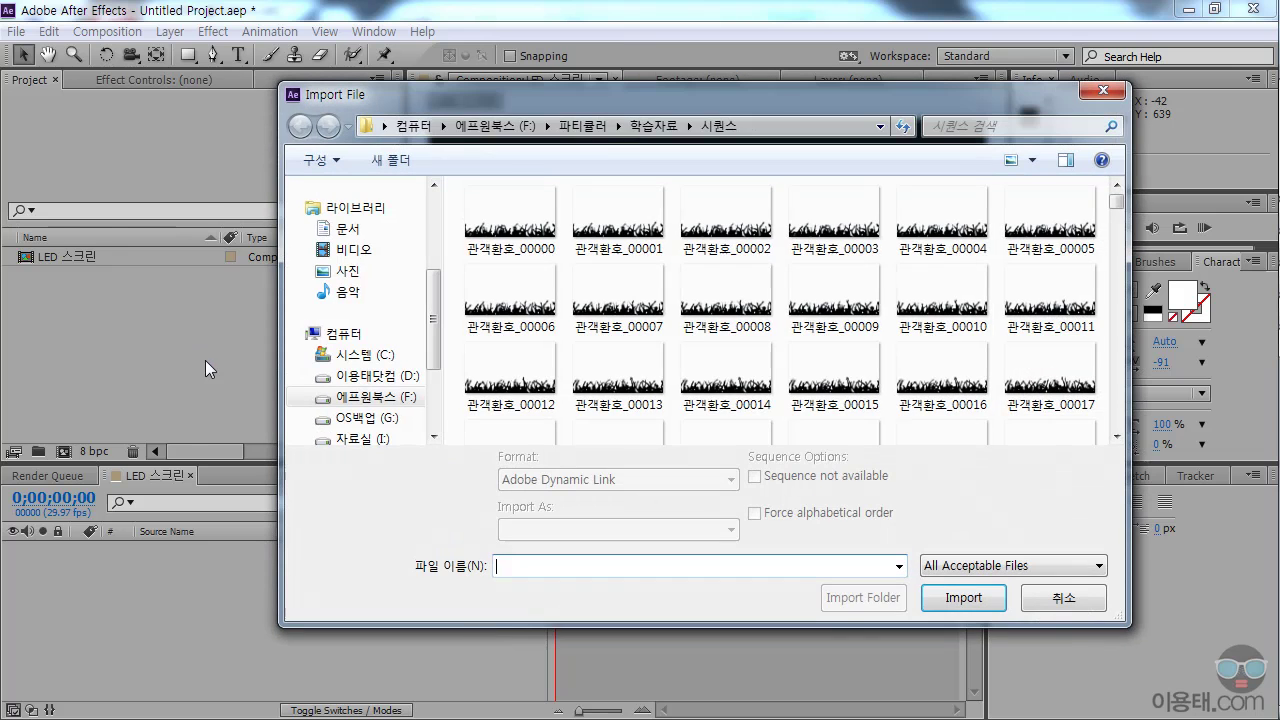
click(652, 126)
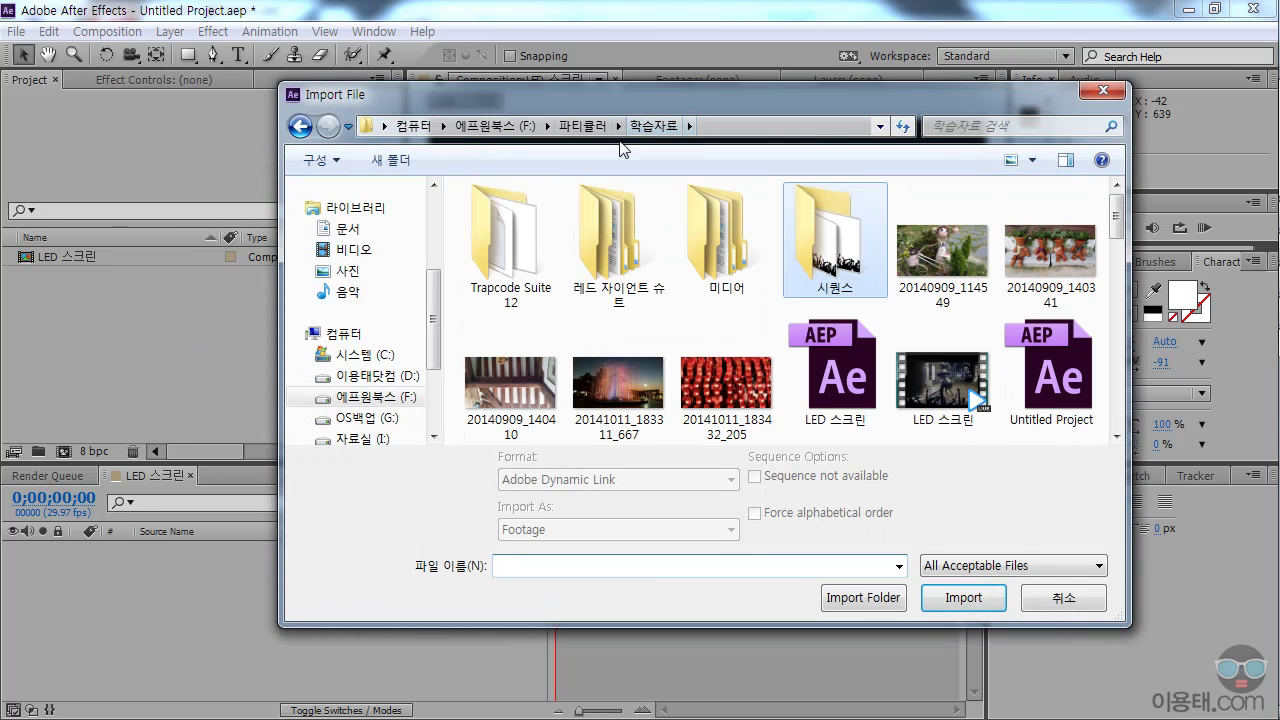
scroll(1118, 240, down, 2)
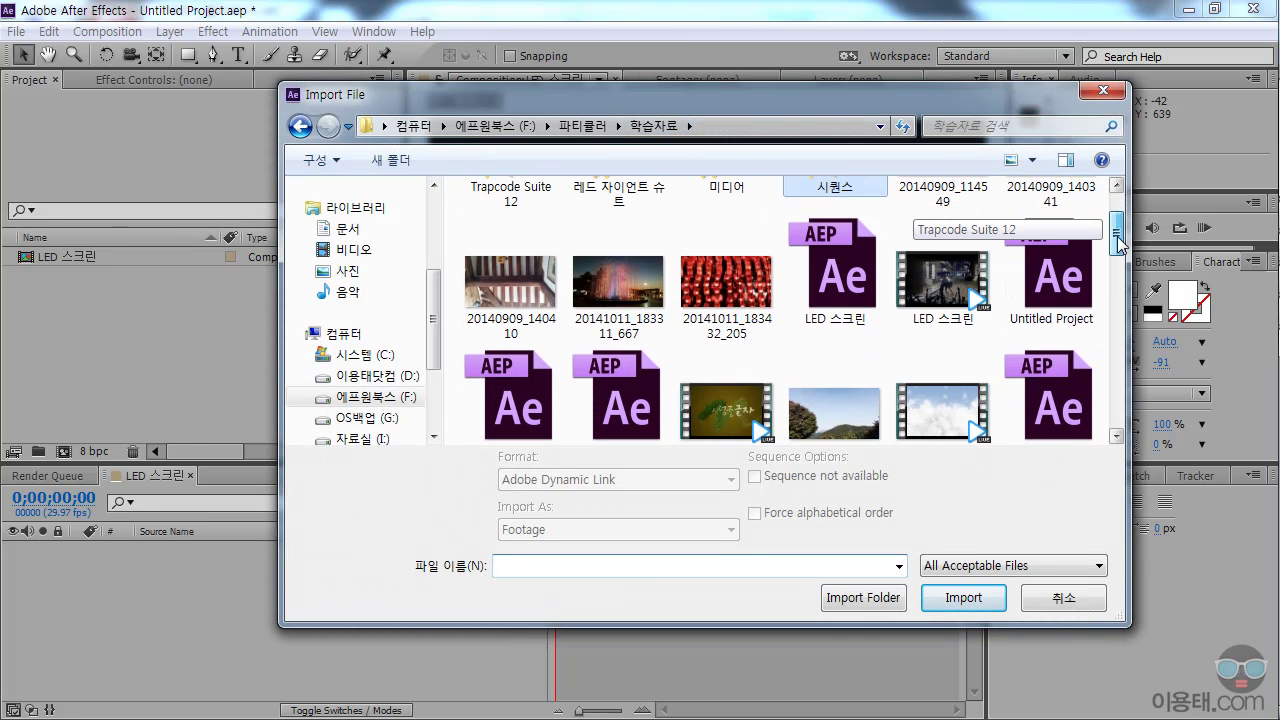
drag(1118, 238, 1117, 325)
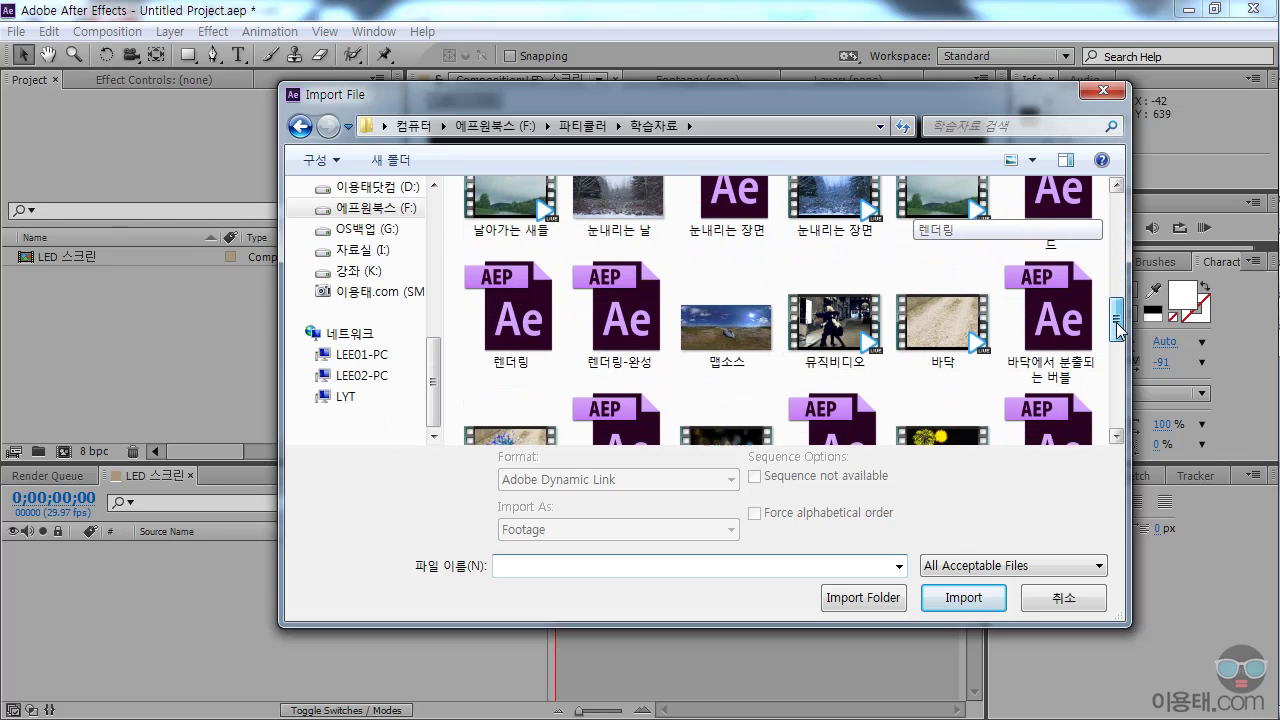
click(855, 280)
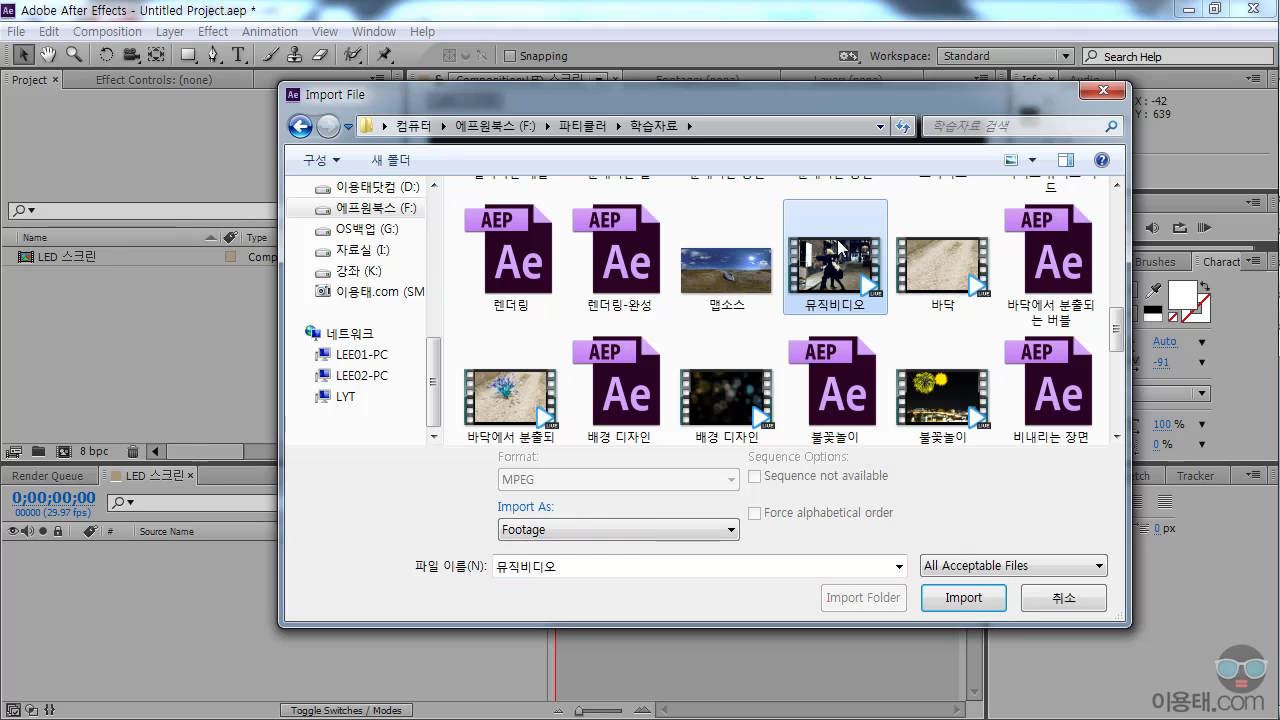
click(964, 598)
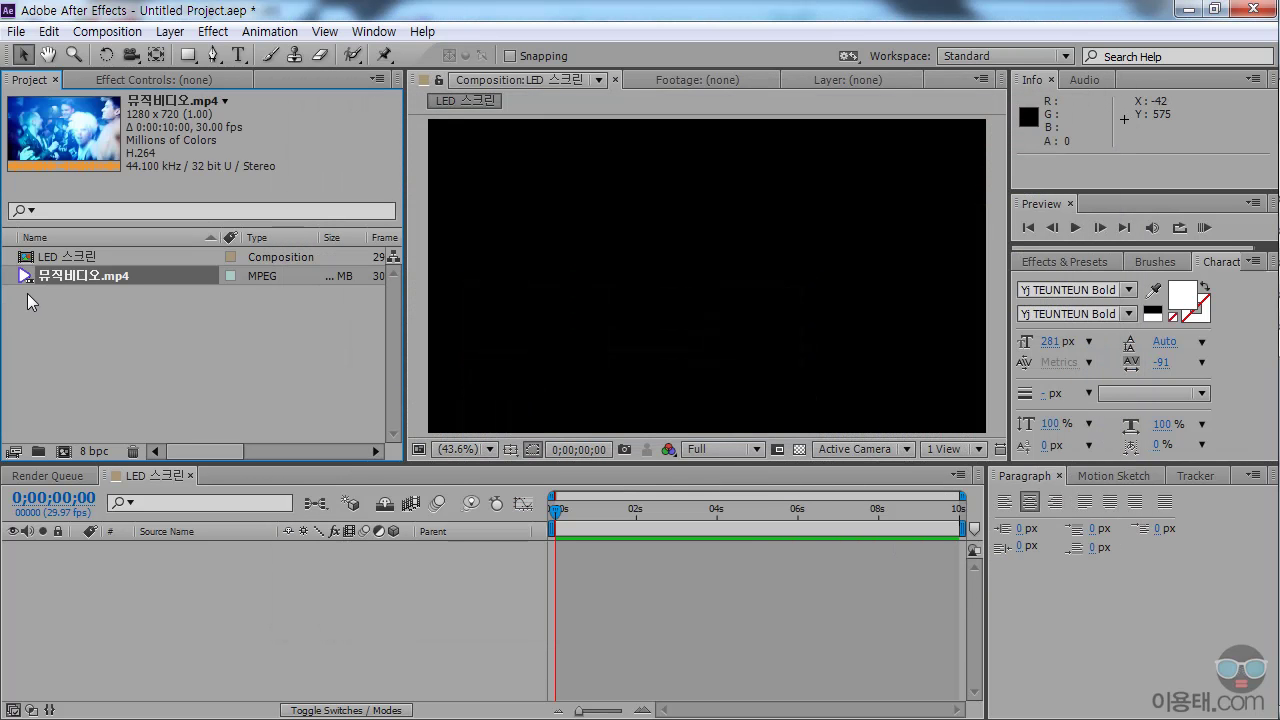
drag(30, 280, 158, 603)
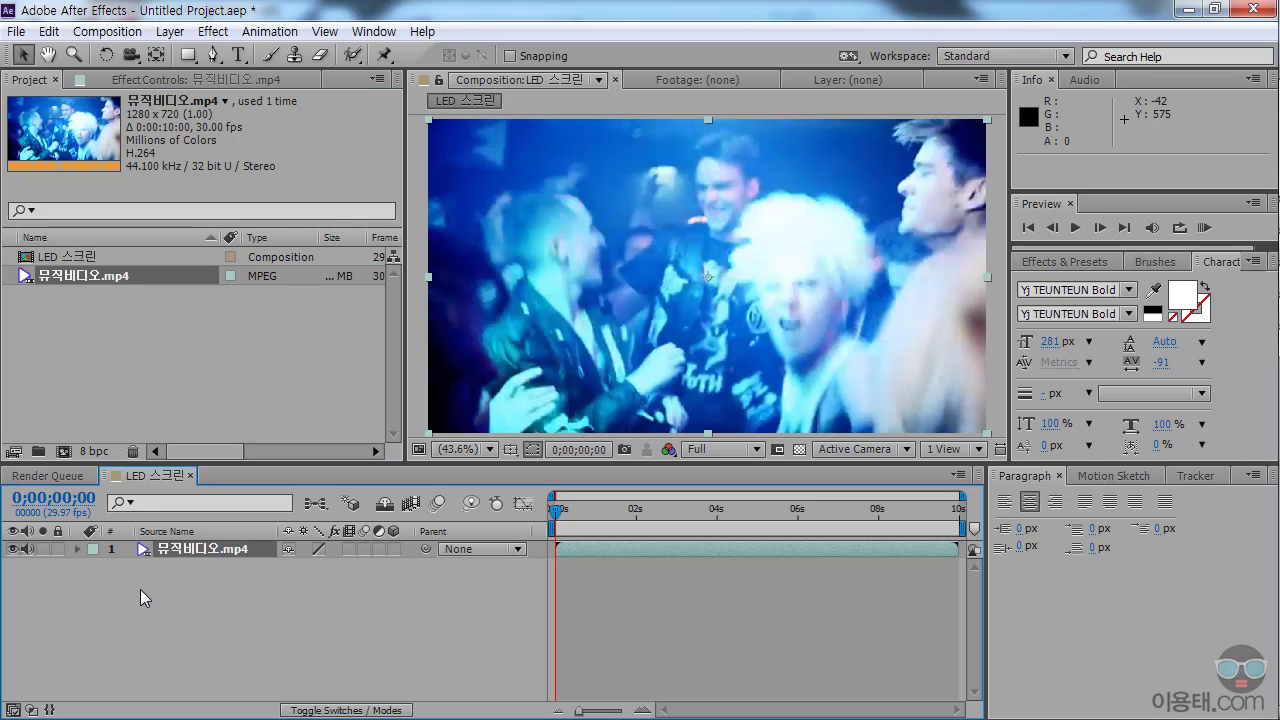
Examine the 뮤직비디오.mp4 layer's audio waveform and run a RAM preview of the clip.
drag(557, 510, 626, 509)
click(76, 549)
click(94, 583)
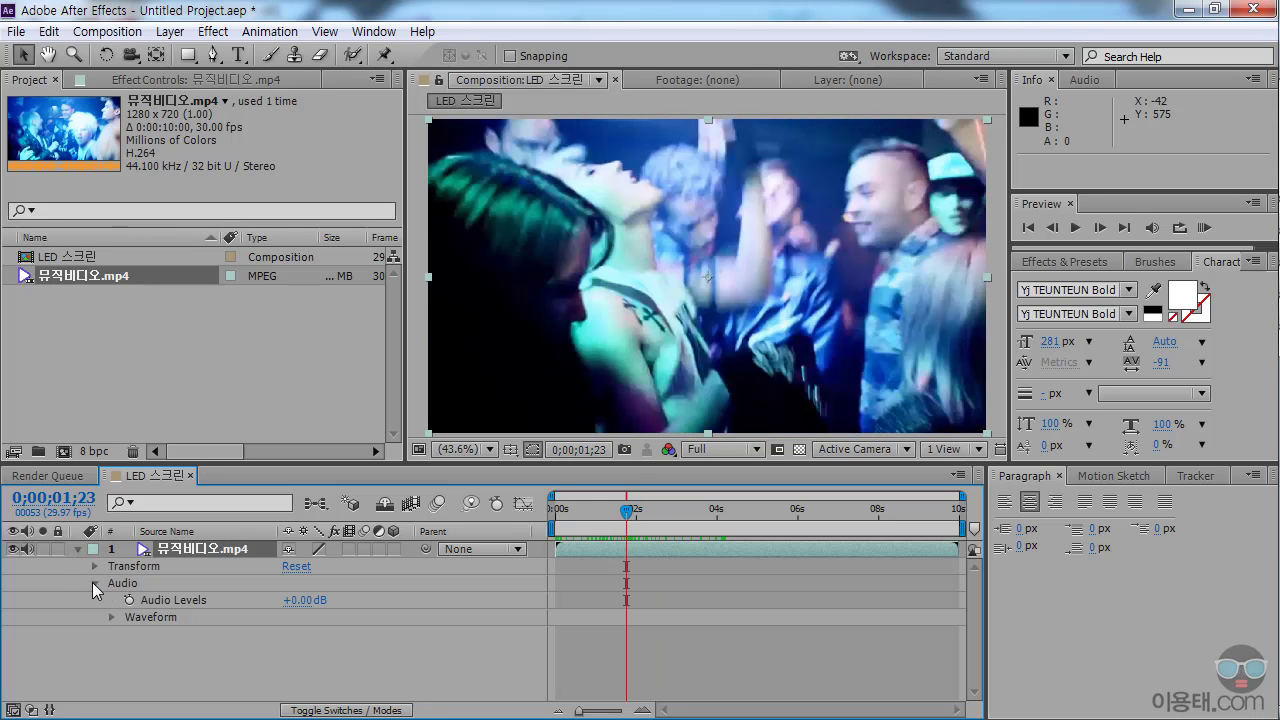
click(111, 617)
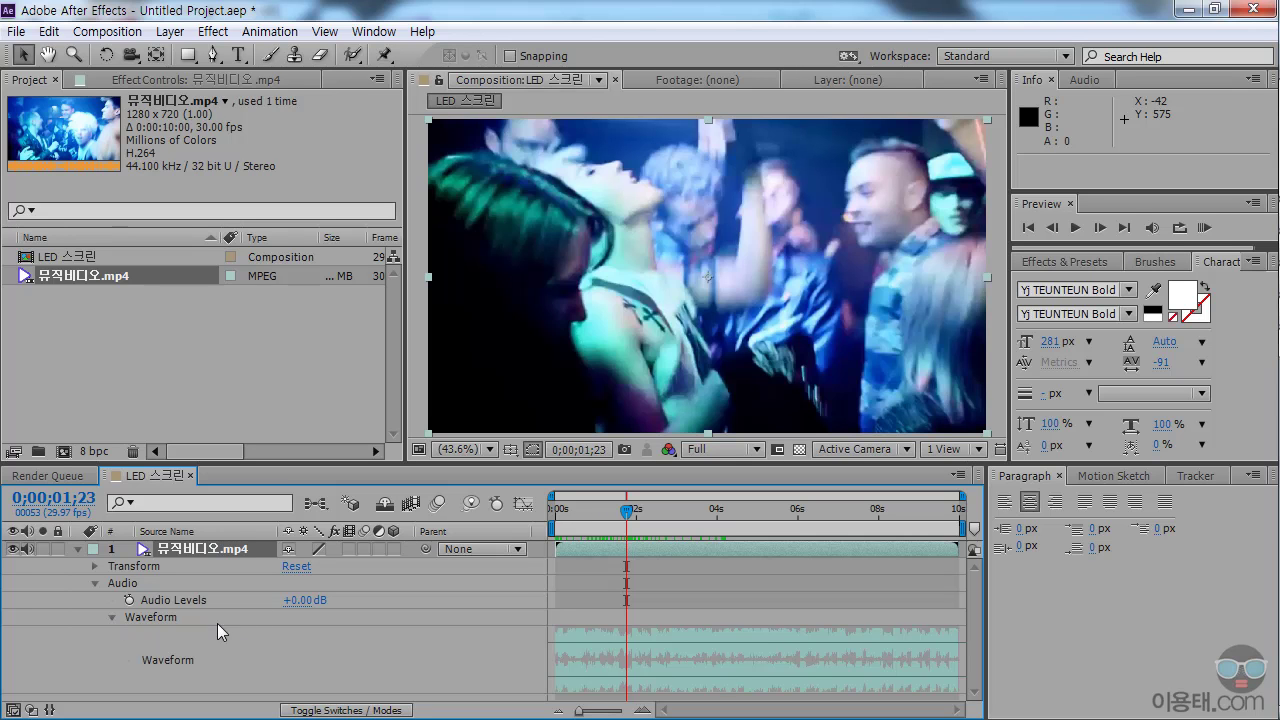
click(110, 616)
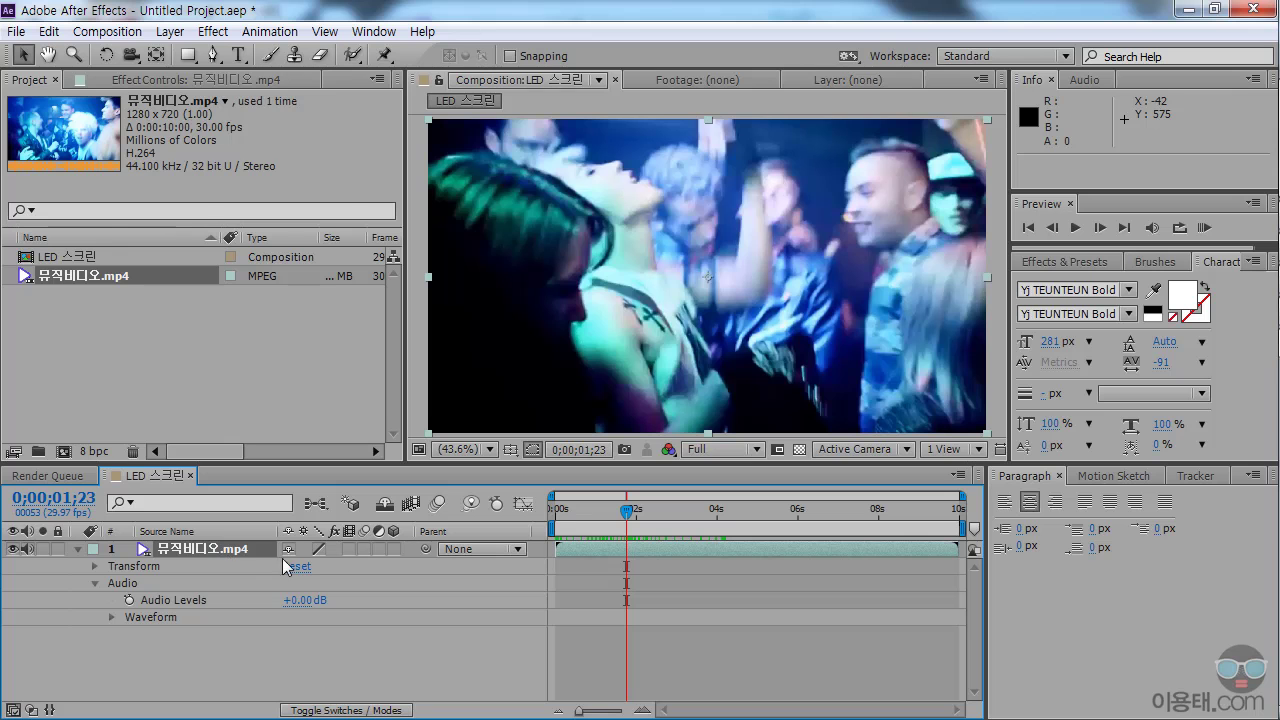
click(1204, 228)
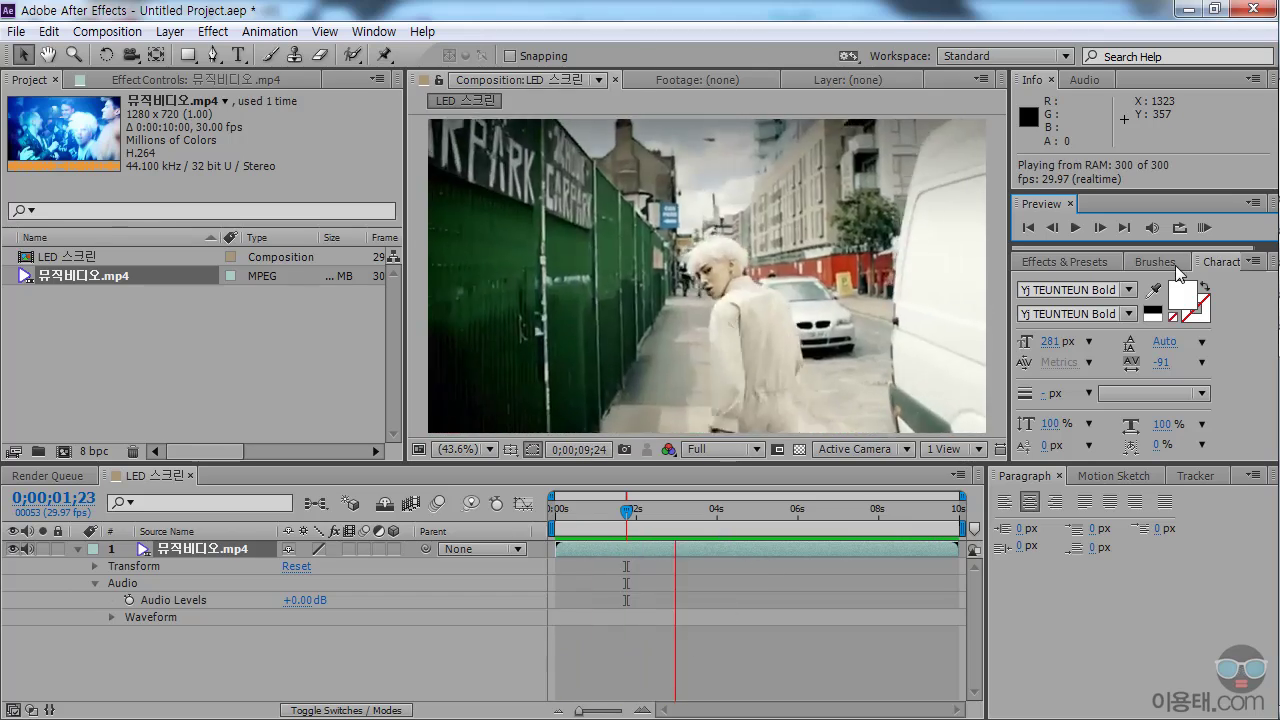
click(1175, 265)
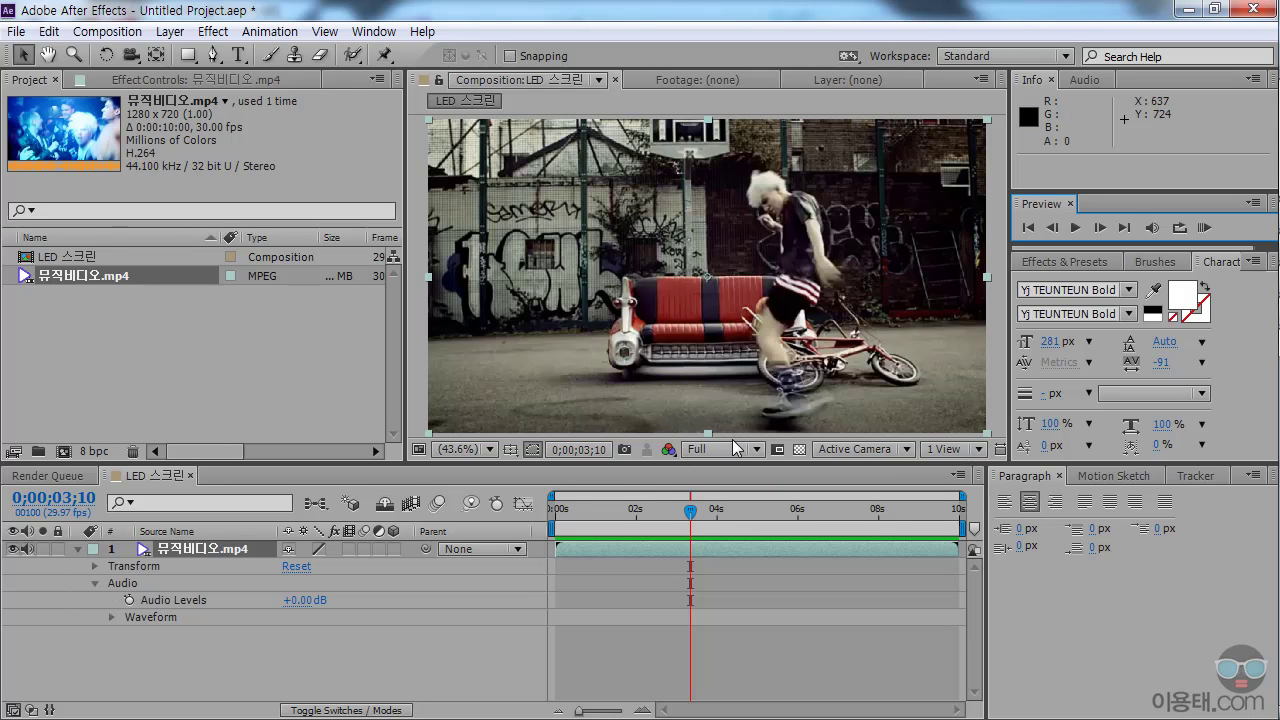
Collapse the 뮤직비디오.mp4 layer's properties and enlarge the area above the timeline.
click(77, 548)
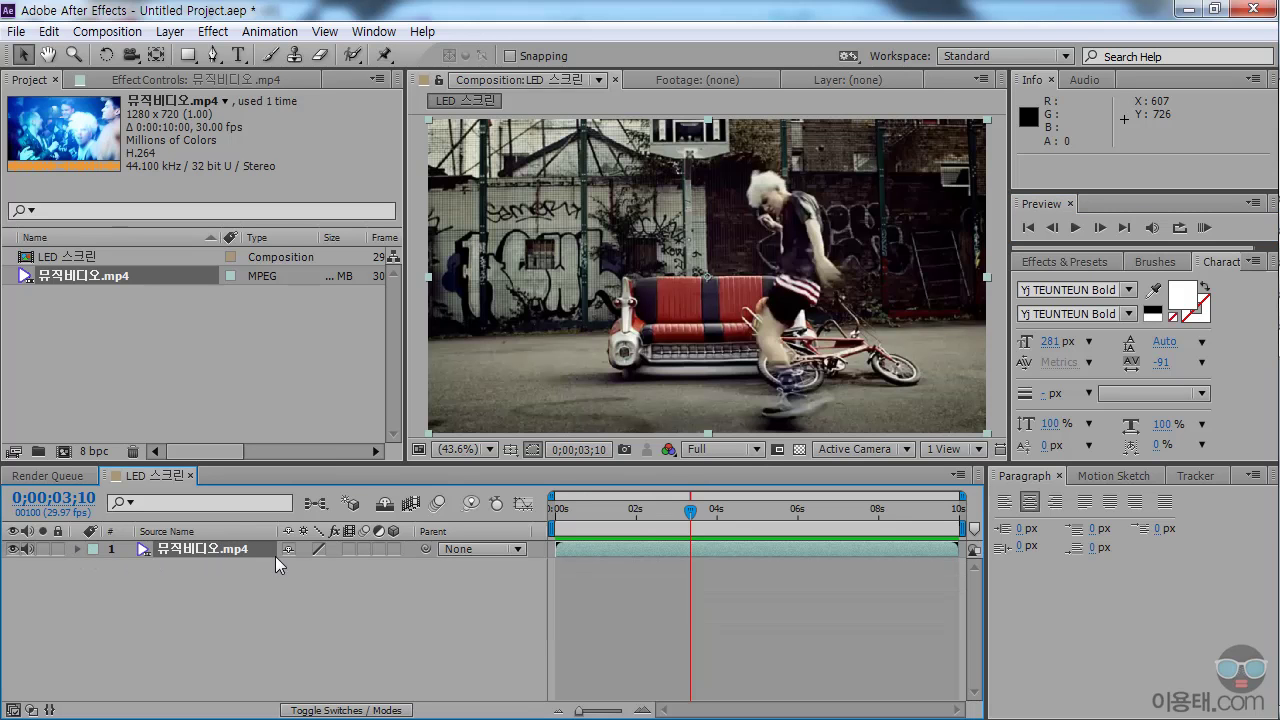
drag(337, 466, 345, 487)
click(295, 428)
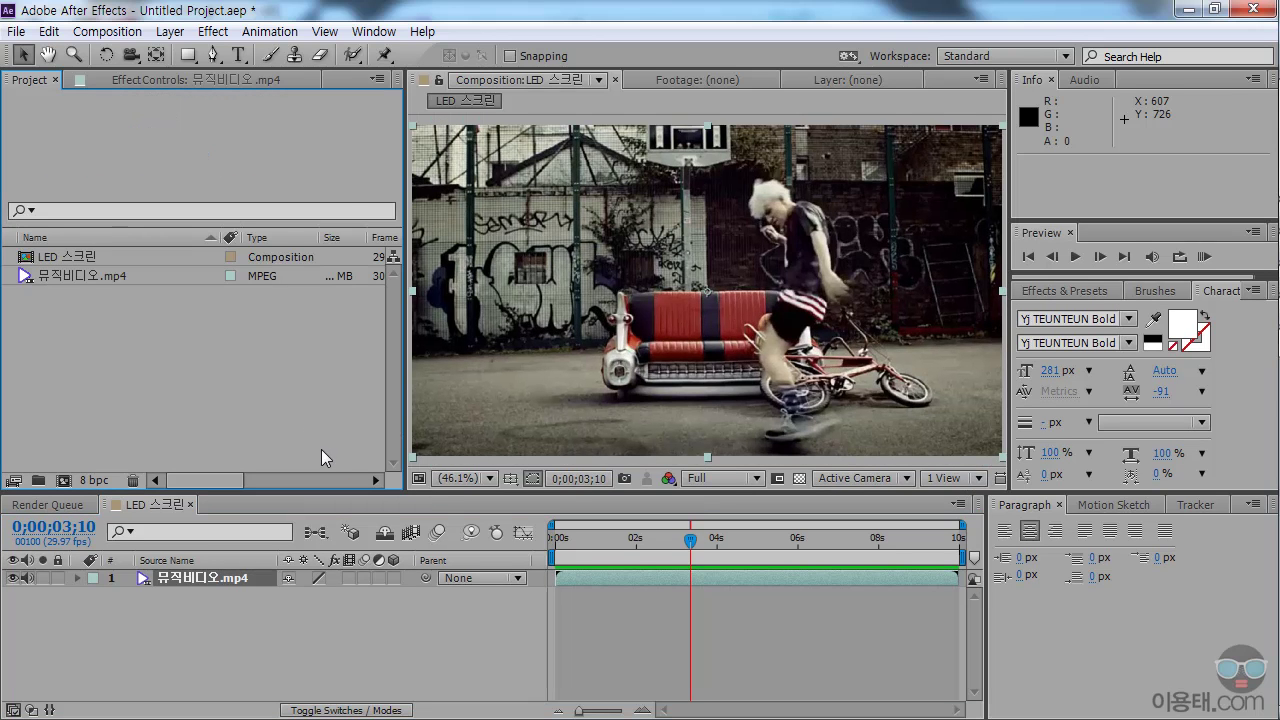
Add a comp-sized solid layer named LED 스크린 파티클 above the music video and re-enable view refresh.
click(170, 31)
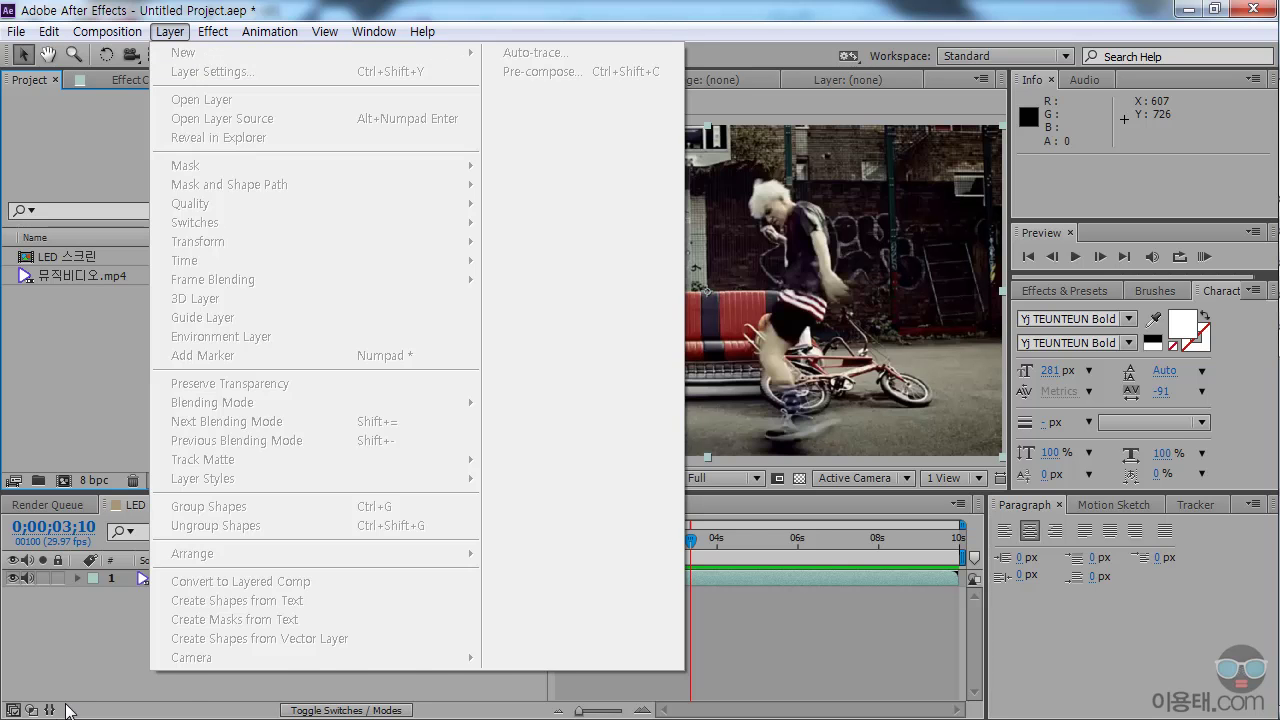
click(135, 655)
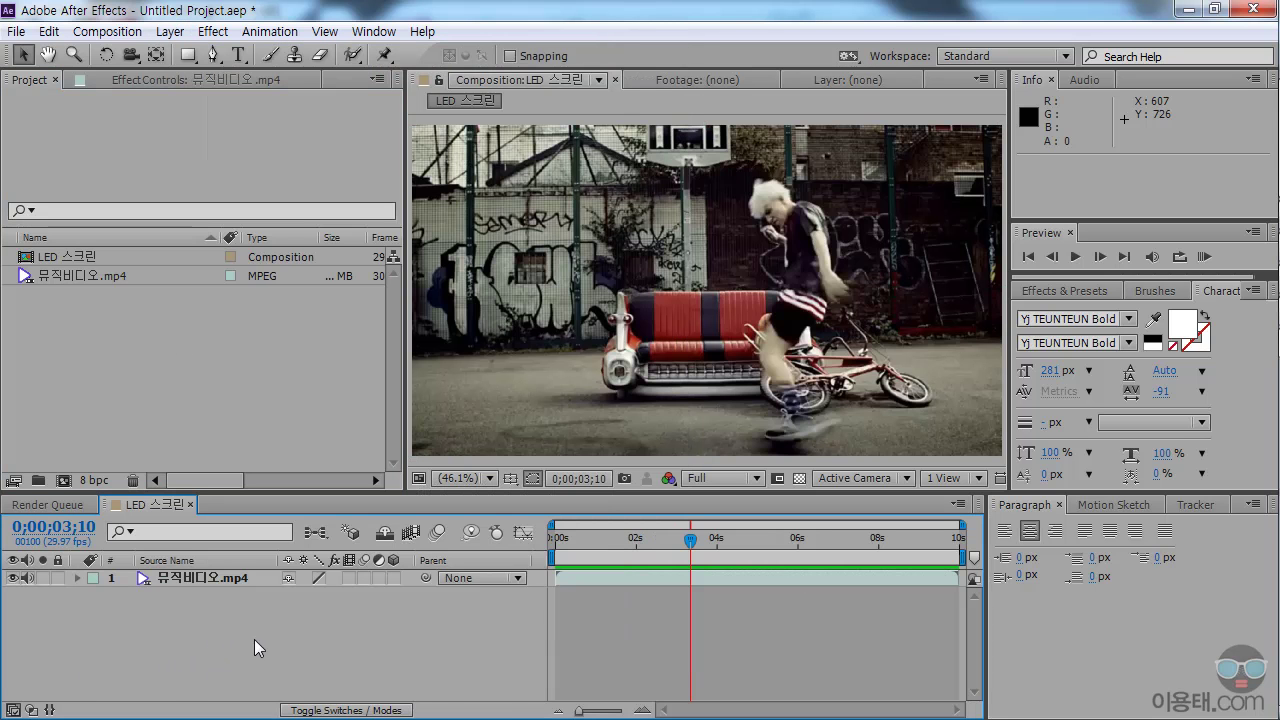
click(170, 31)
mouse_move(400, 52)
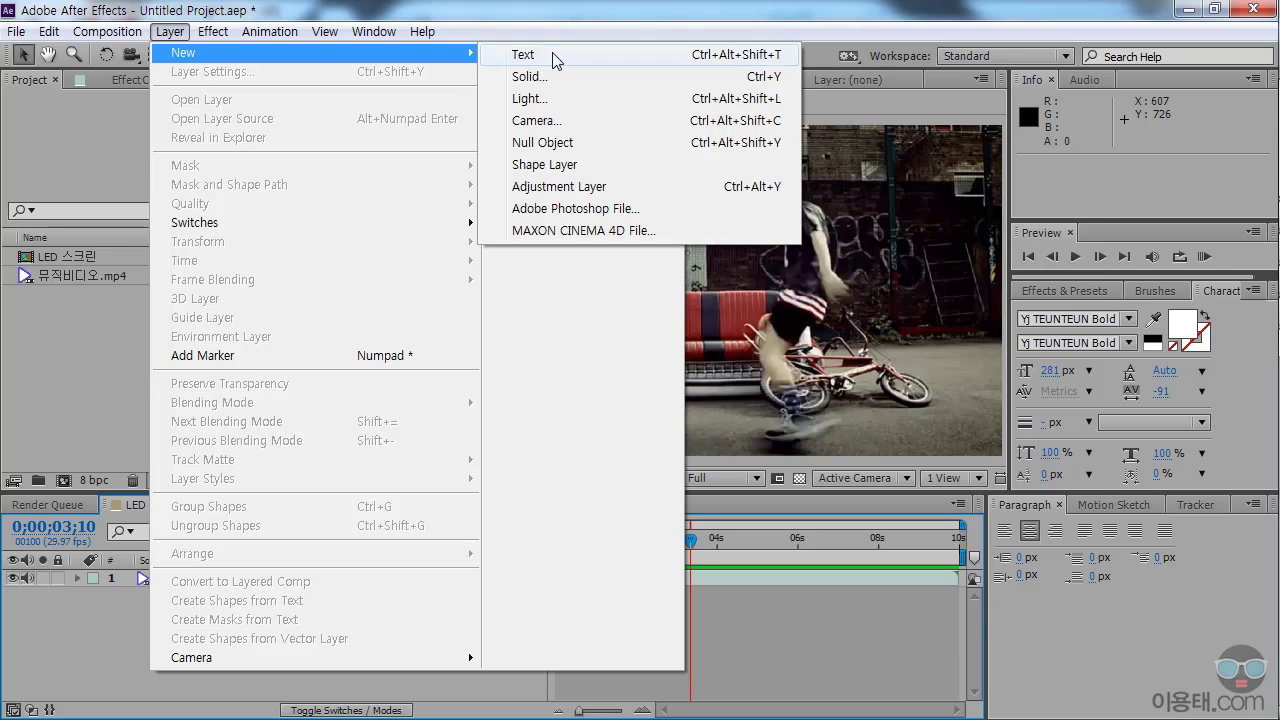
click(566, 78)
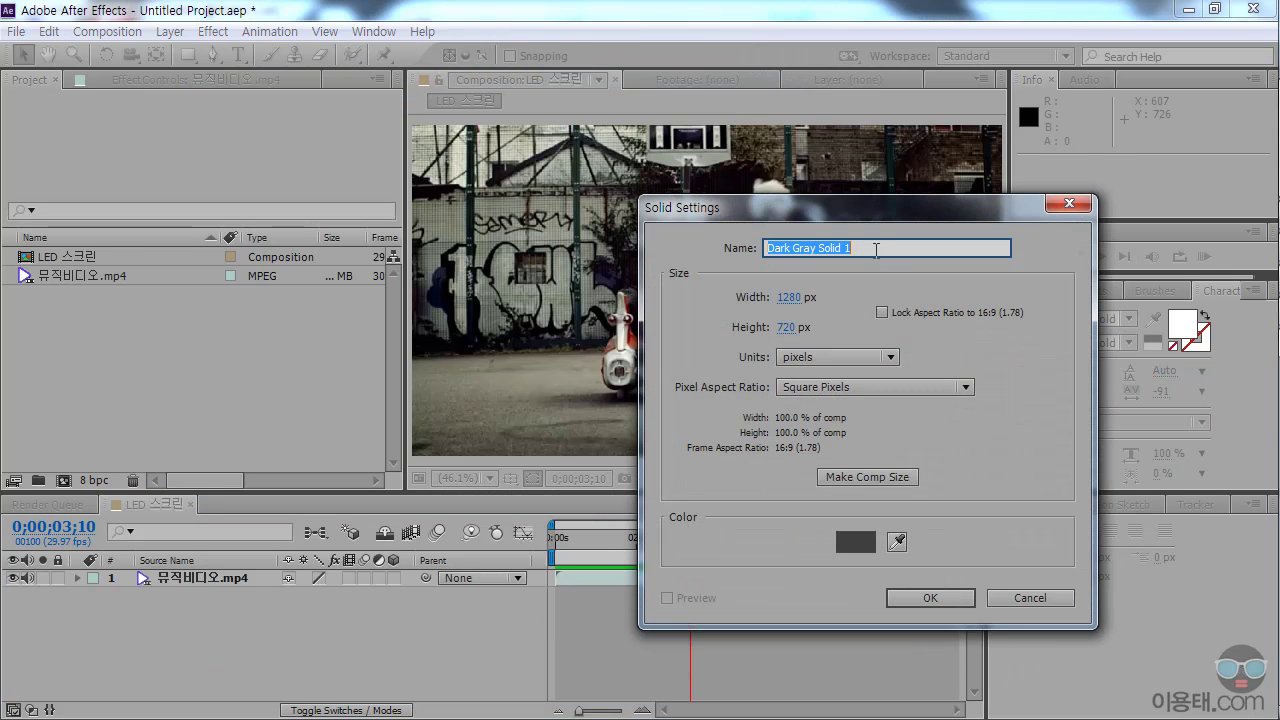
text(LED)
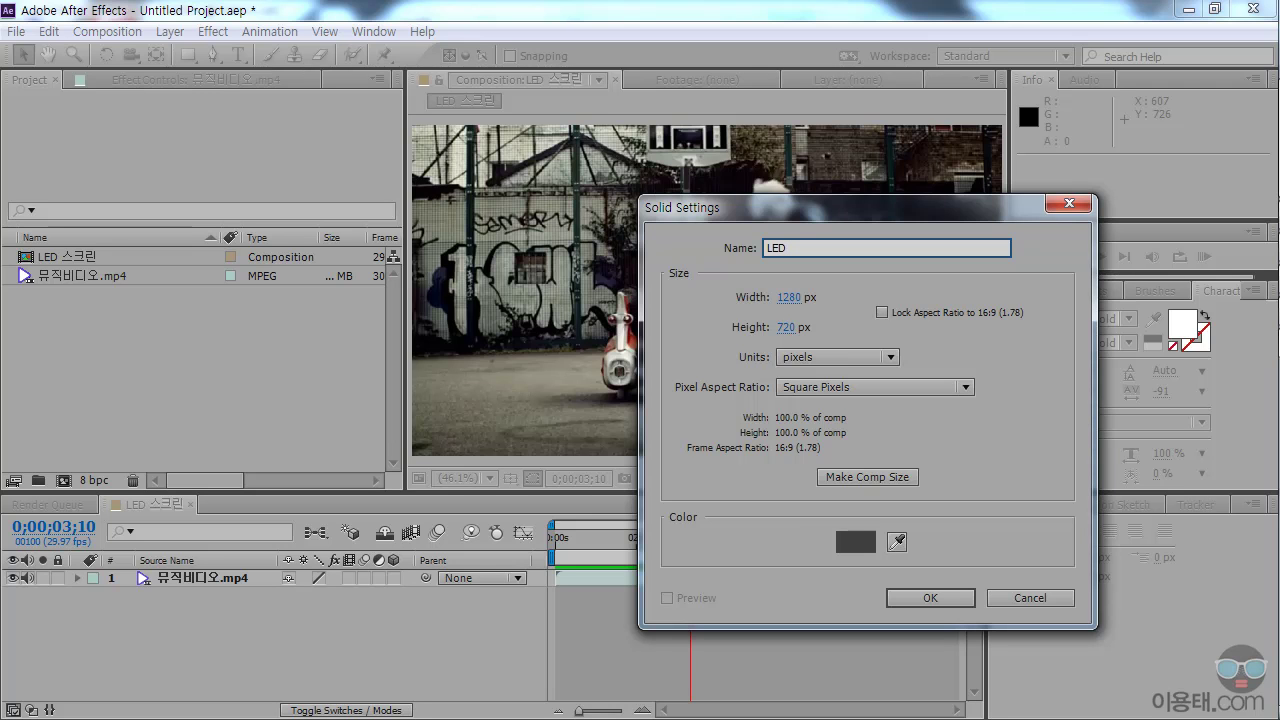
text( 스키림)
key(BackSpace)
key(BackSpace)
text(크린 파텀클)
click(933, 600)
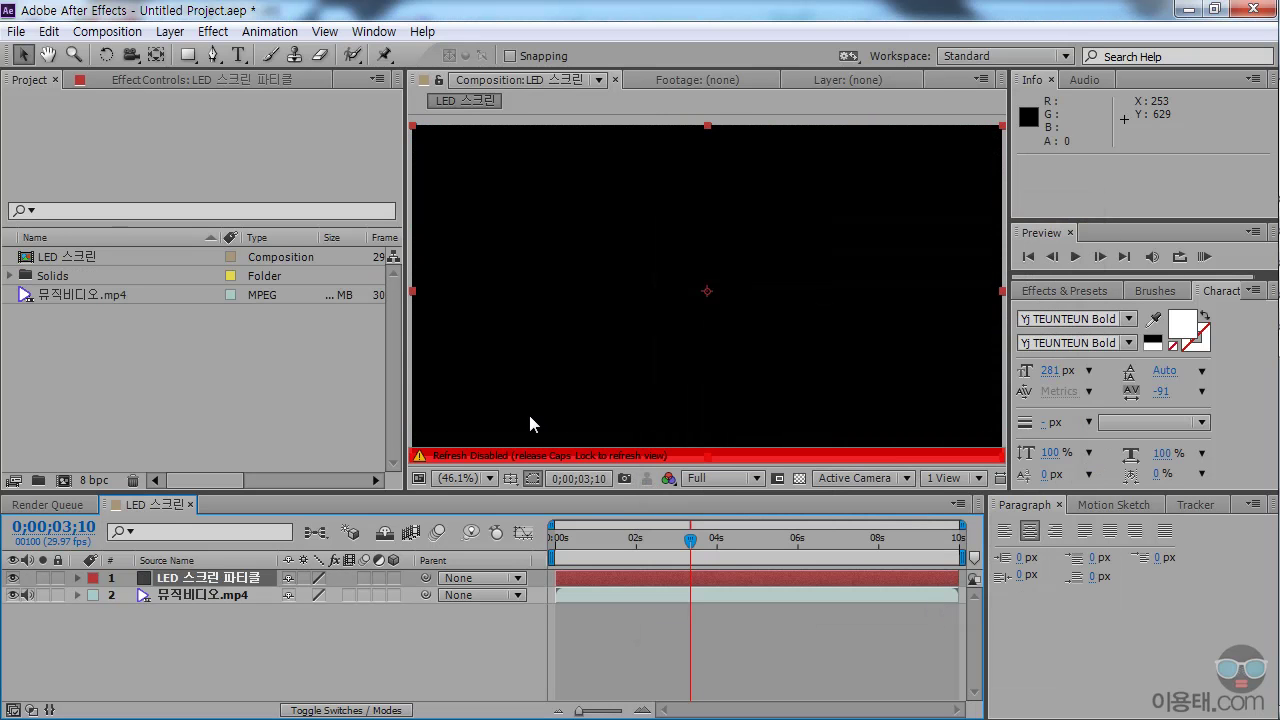
key(Caps_Lock)
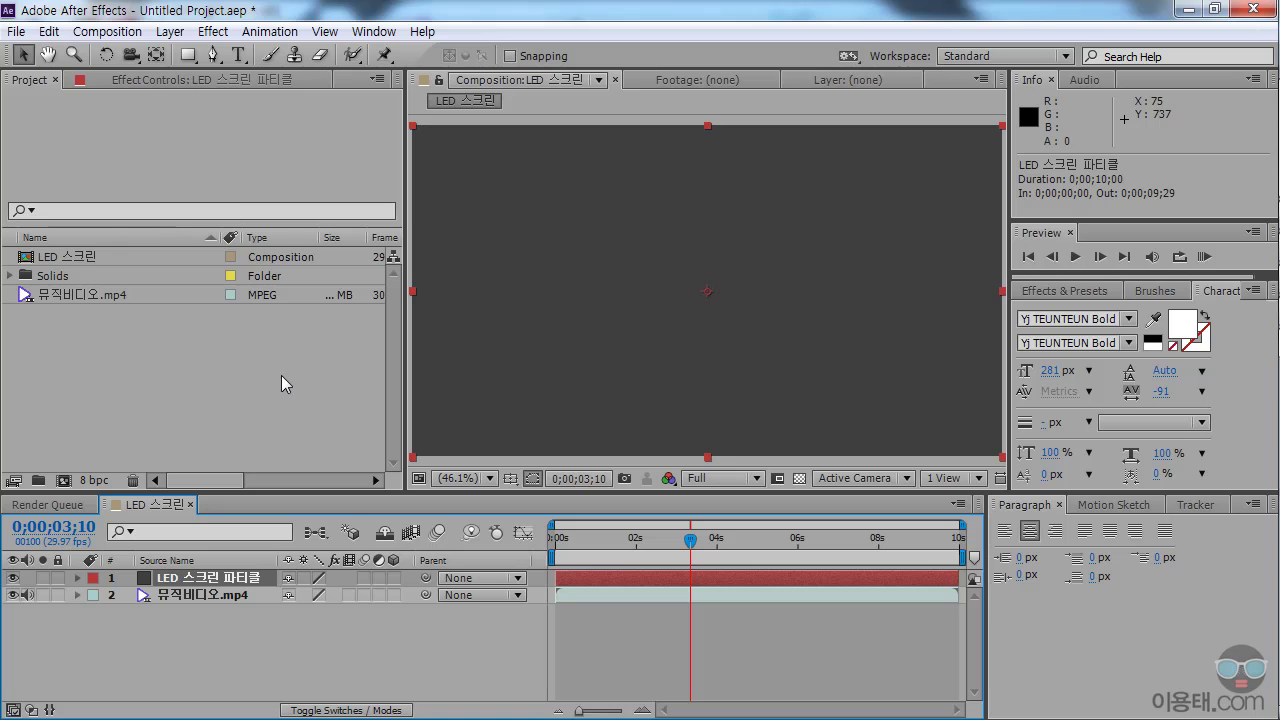
Apply the Trapcode Particular effect to the LED 스크린 파티클 layer and move the current time to 0;00;05;00.
click(218, 34)
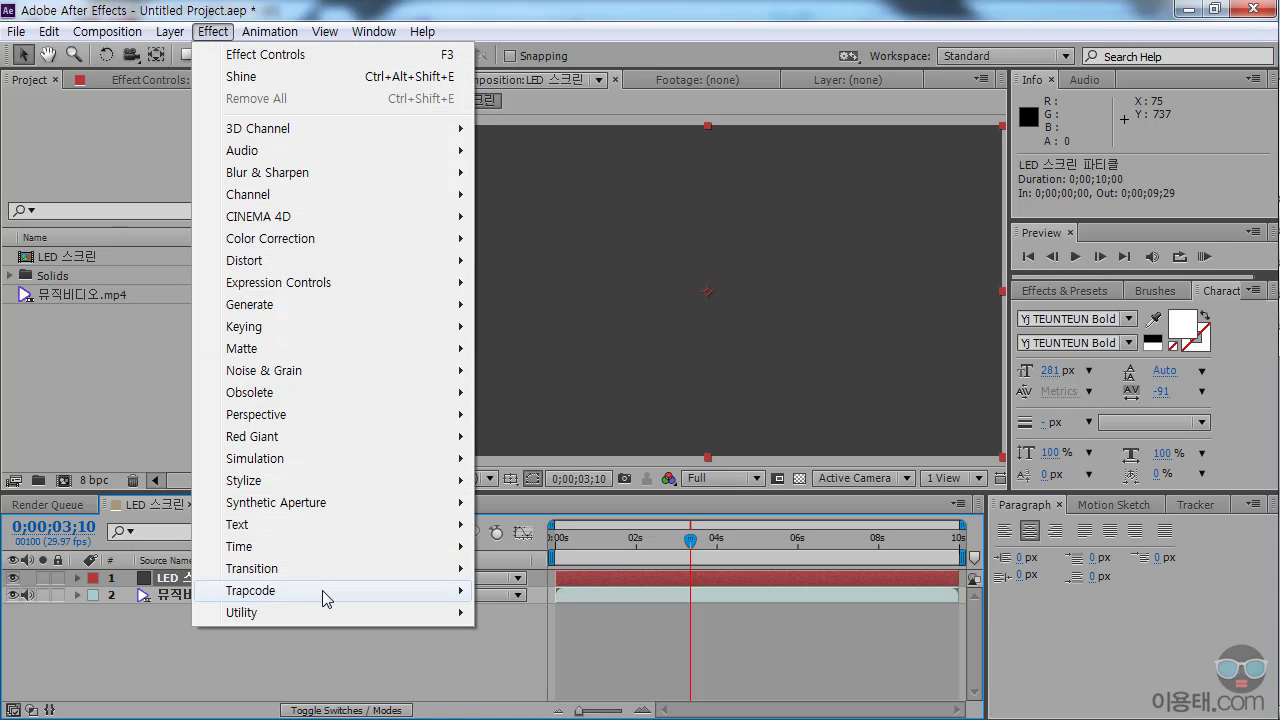
mouse_move(322, 590)
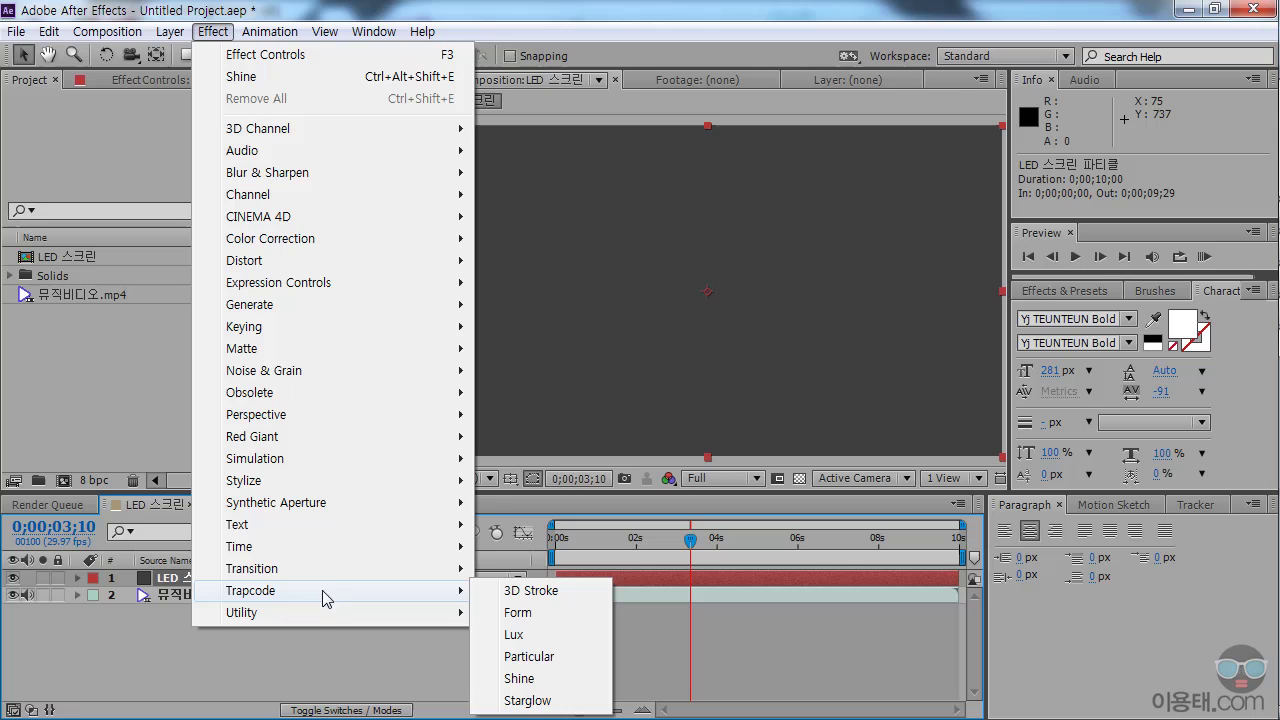
click(558, 660)
drag(599, 540, 757, 540)
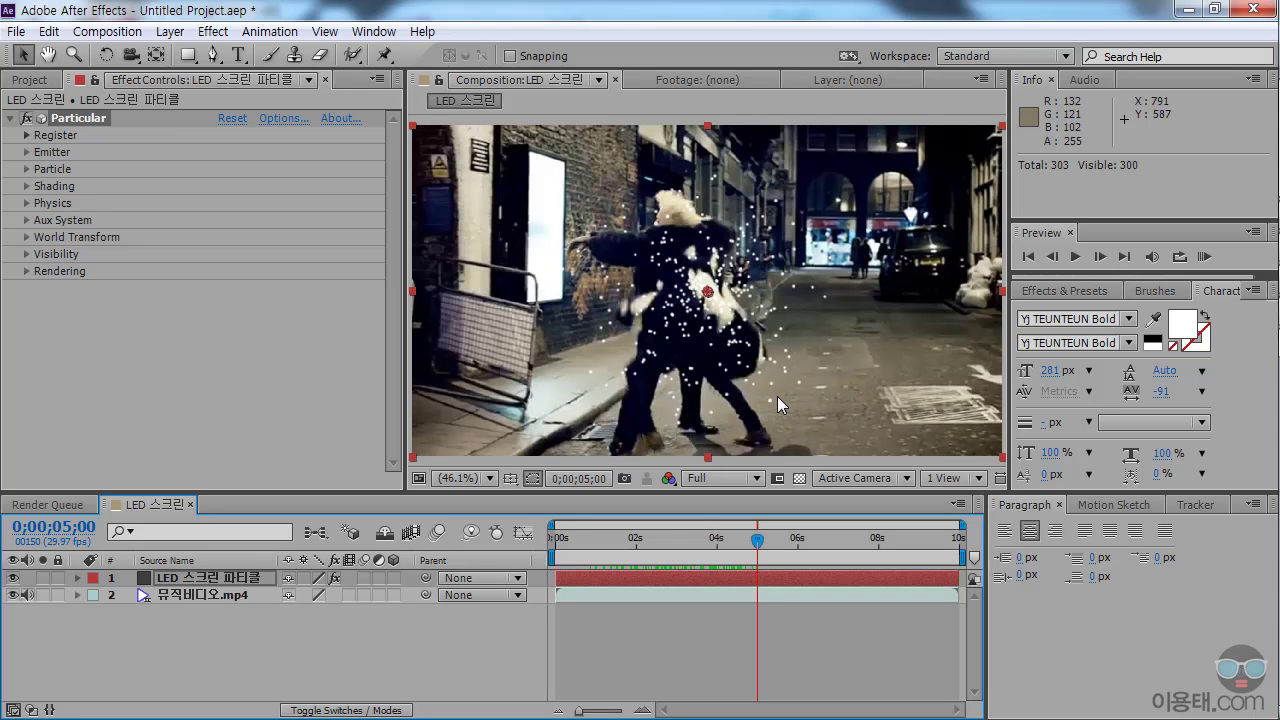
Save the project, set Particular's Emitter Type to Layer Grid, and move the current time to 0;00;03;06.
key(ctrl+s)
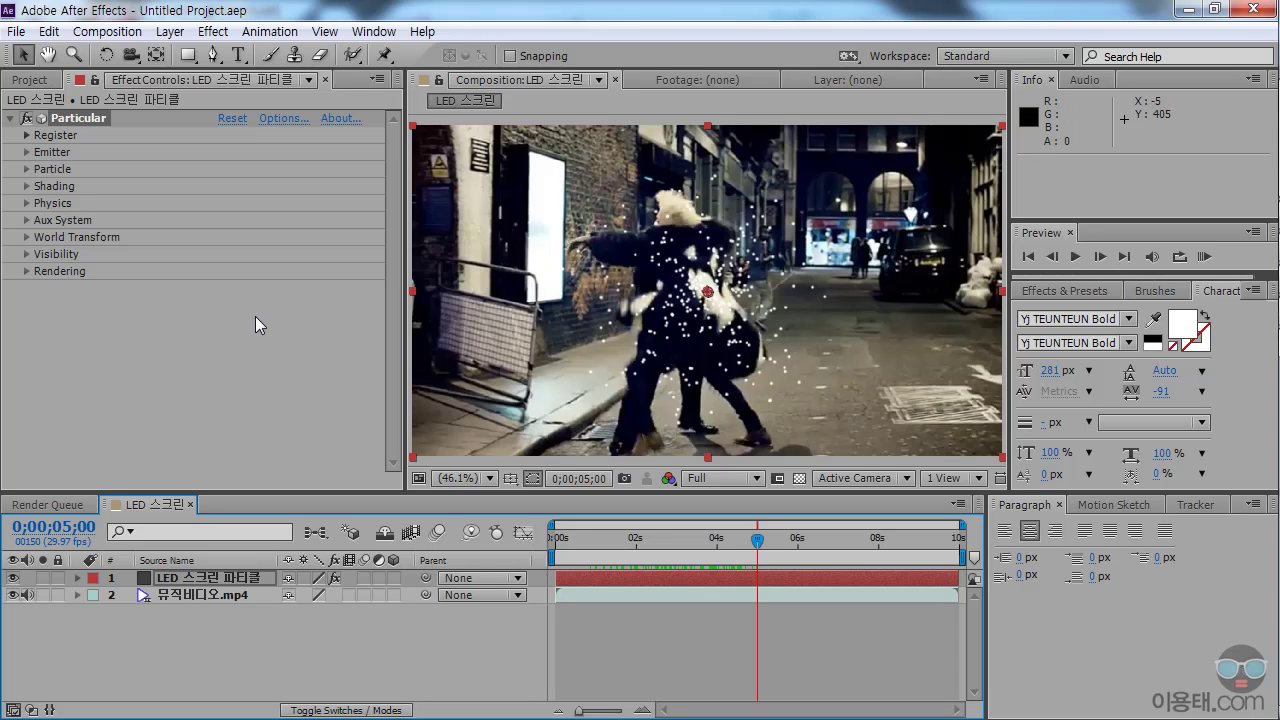
click(26, 152)
drag(392, 205, 392, 179)
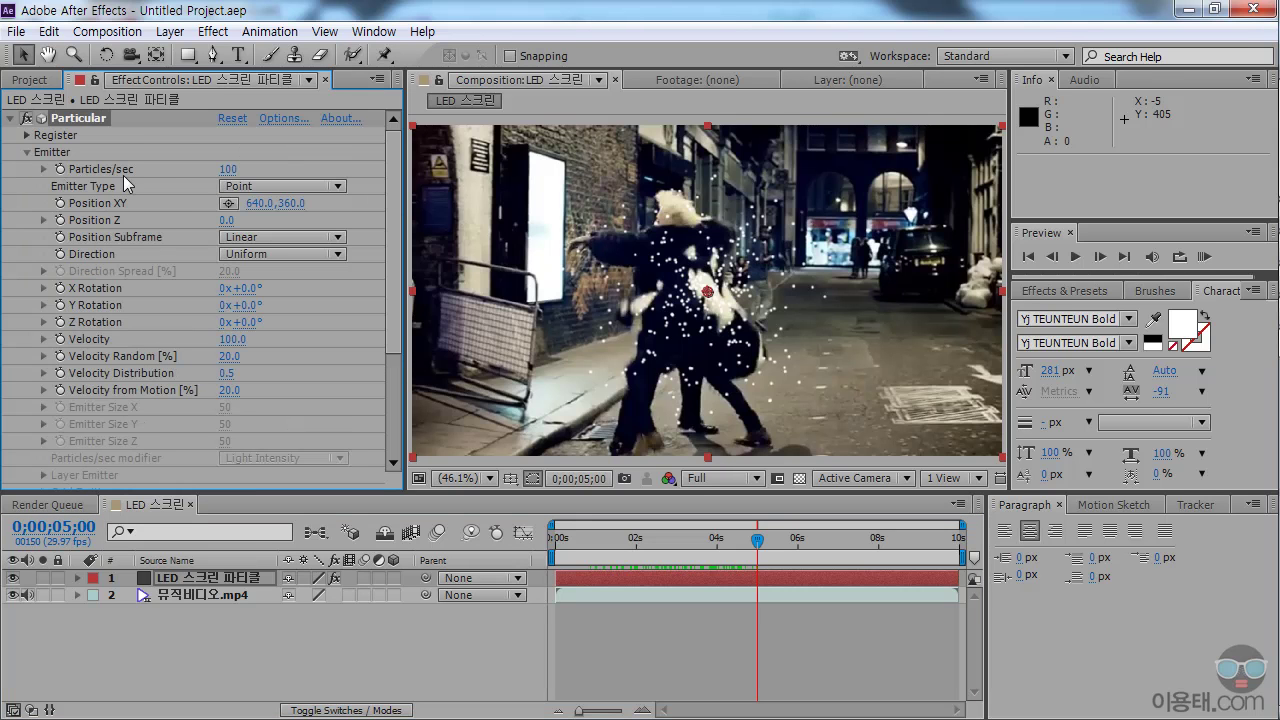
click(278, 185)
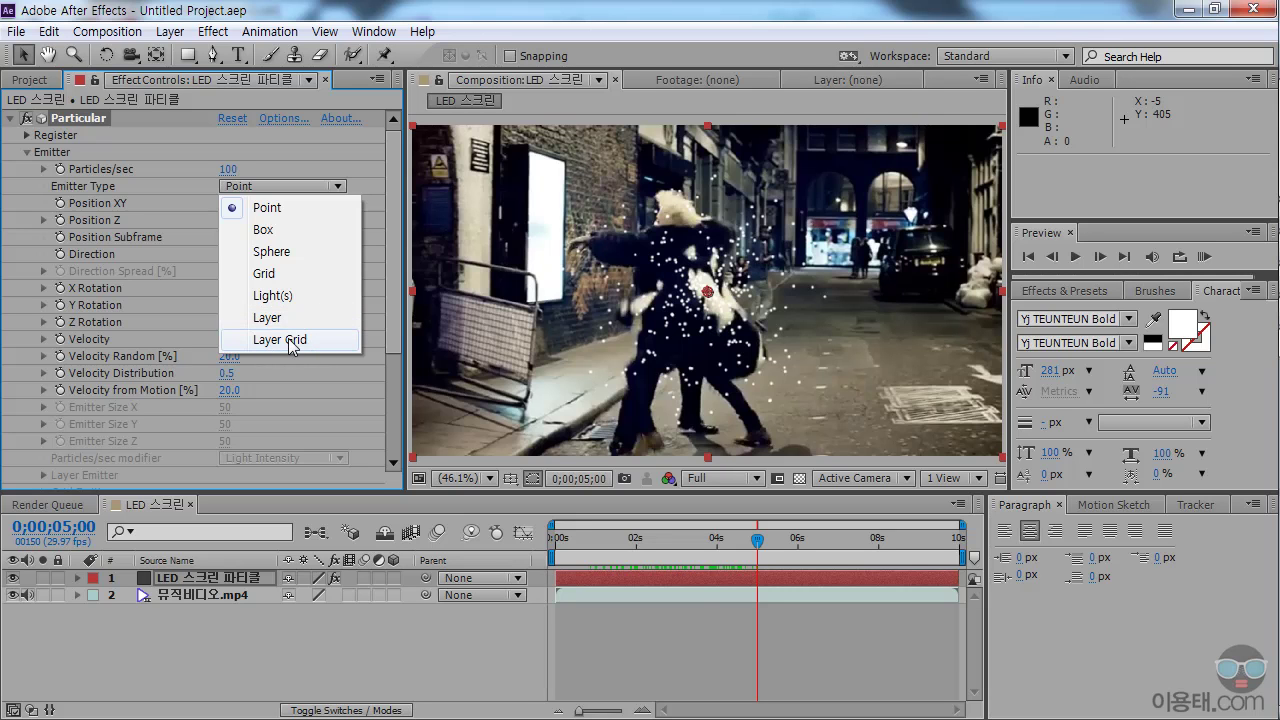
click(308, 339)
drag(593, 539, 684, 539)
Try to assign the 2D 뮤직비디오.mp4 layer as Particular's Layer Emitter source.
drag(398, 262, 398, 363)
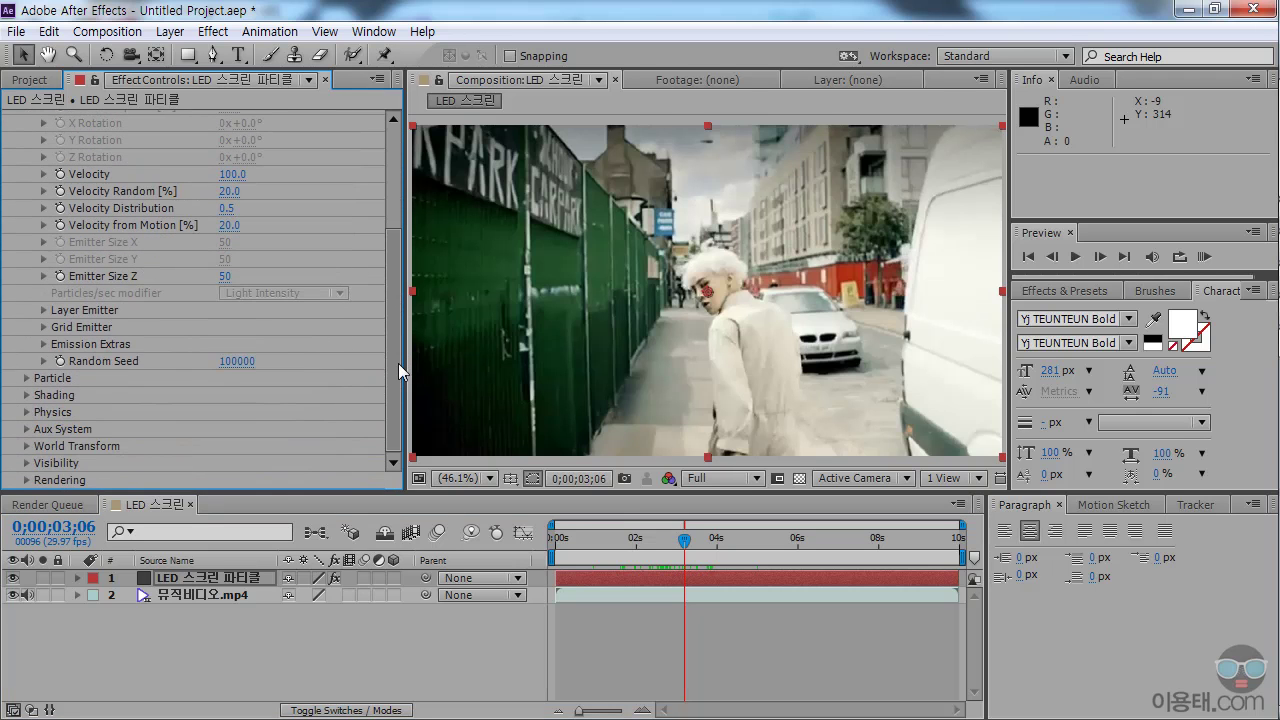
click(43, 310)
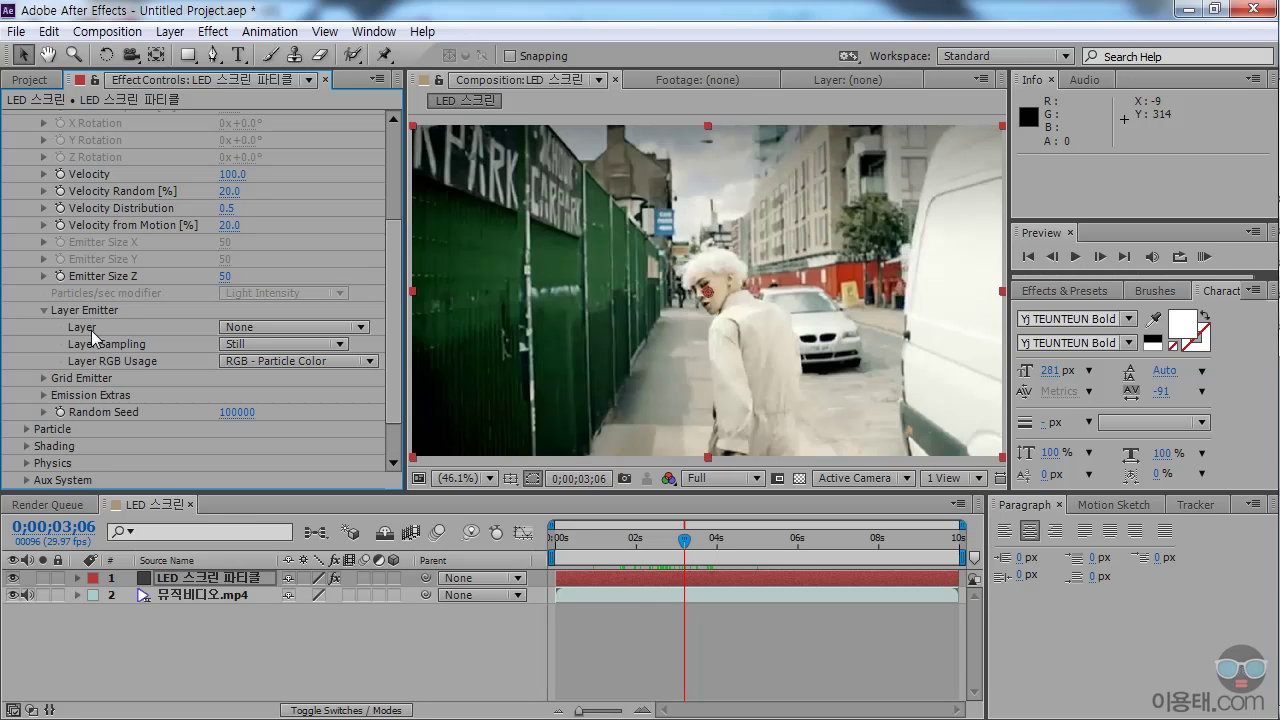
click(260, 328)
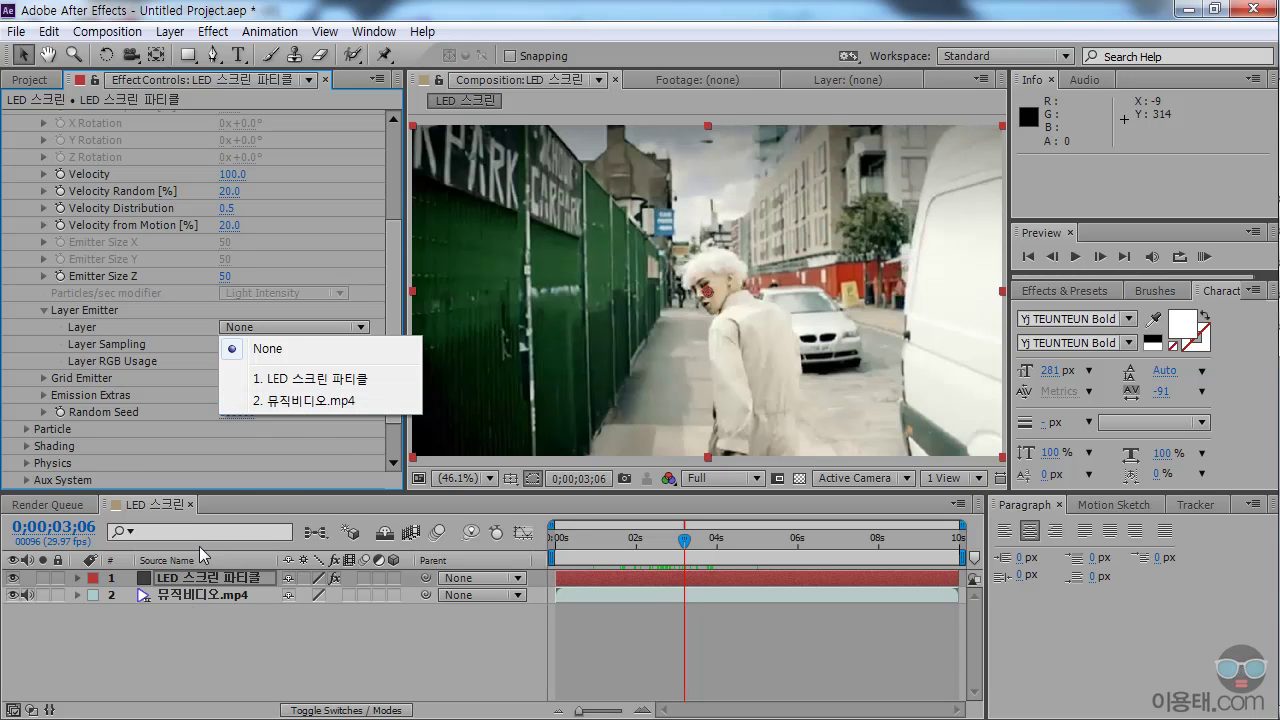
click(296, 401)
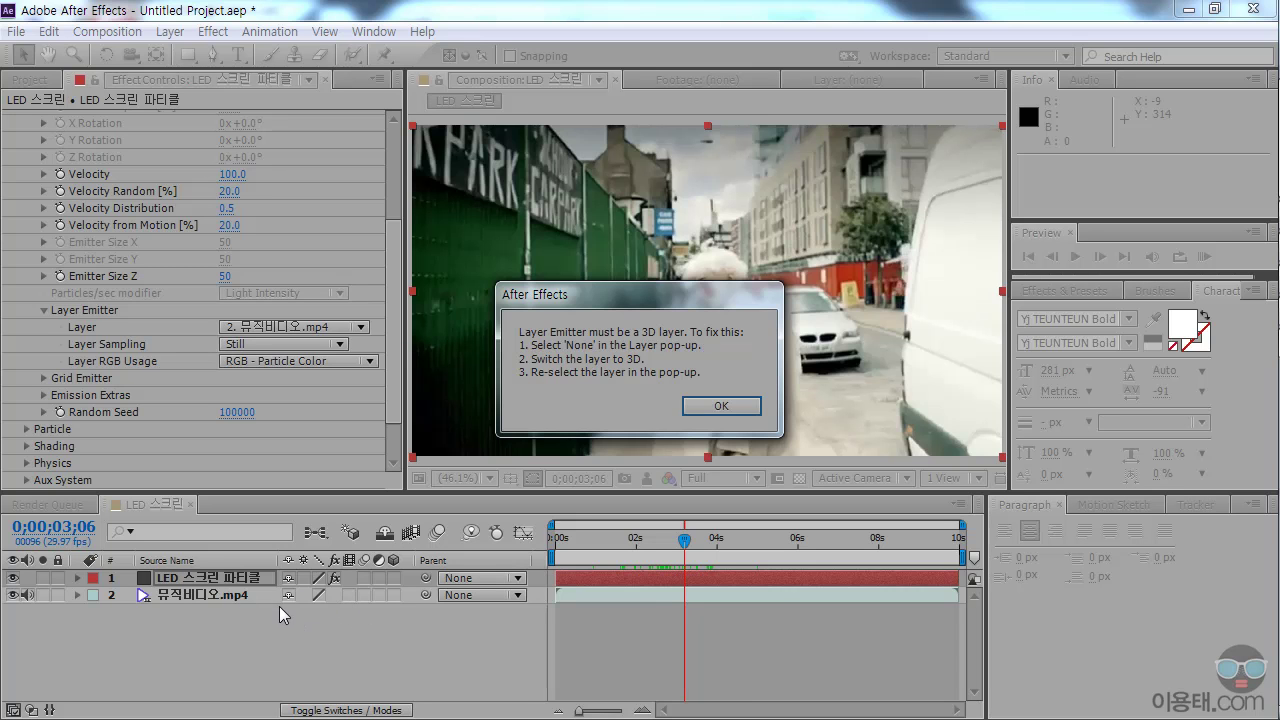
click(721, 406)
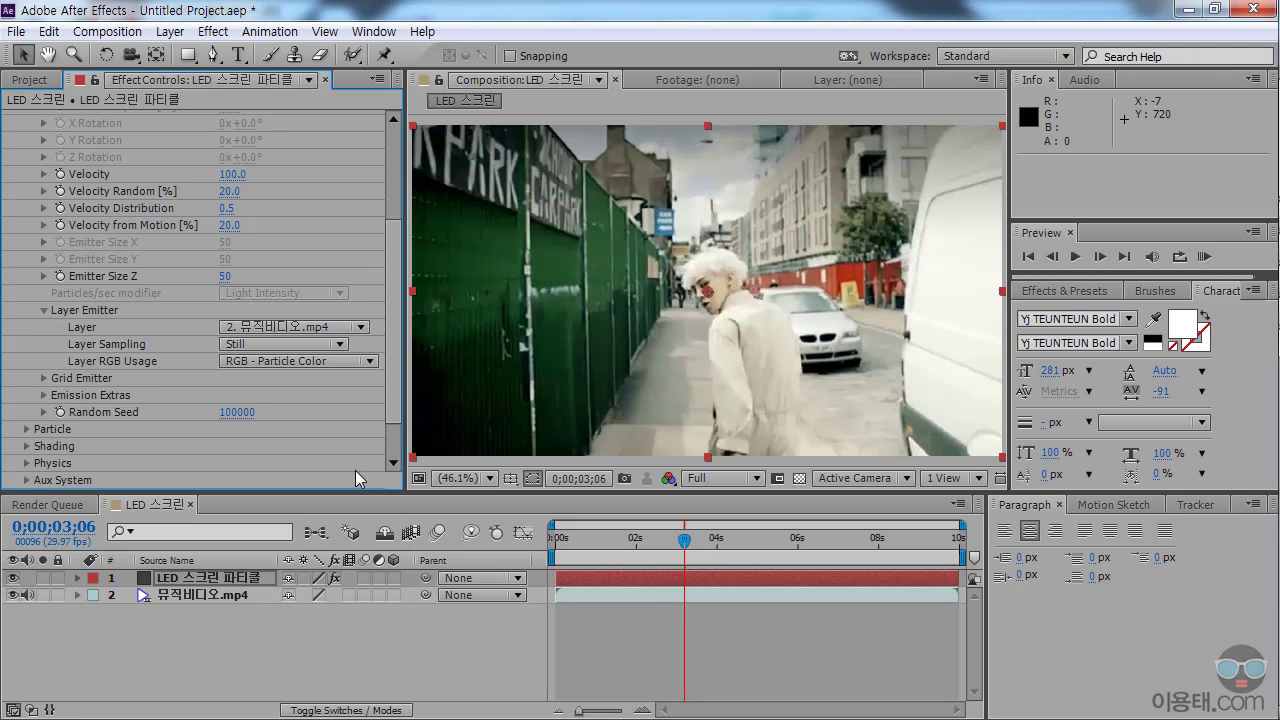
Make the 뮤직비디오.mp4 layer 3D, then reset Particular's Layer Emitter source to None and reselect 뮤직비디오.mp4.
click(244, 598)
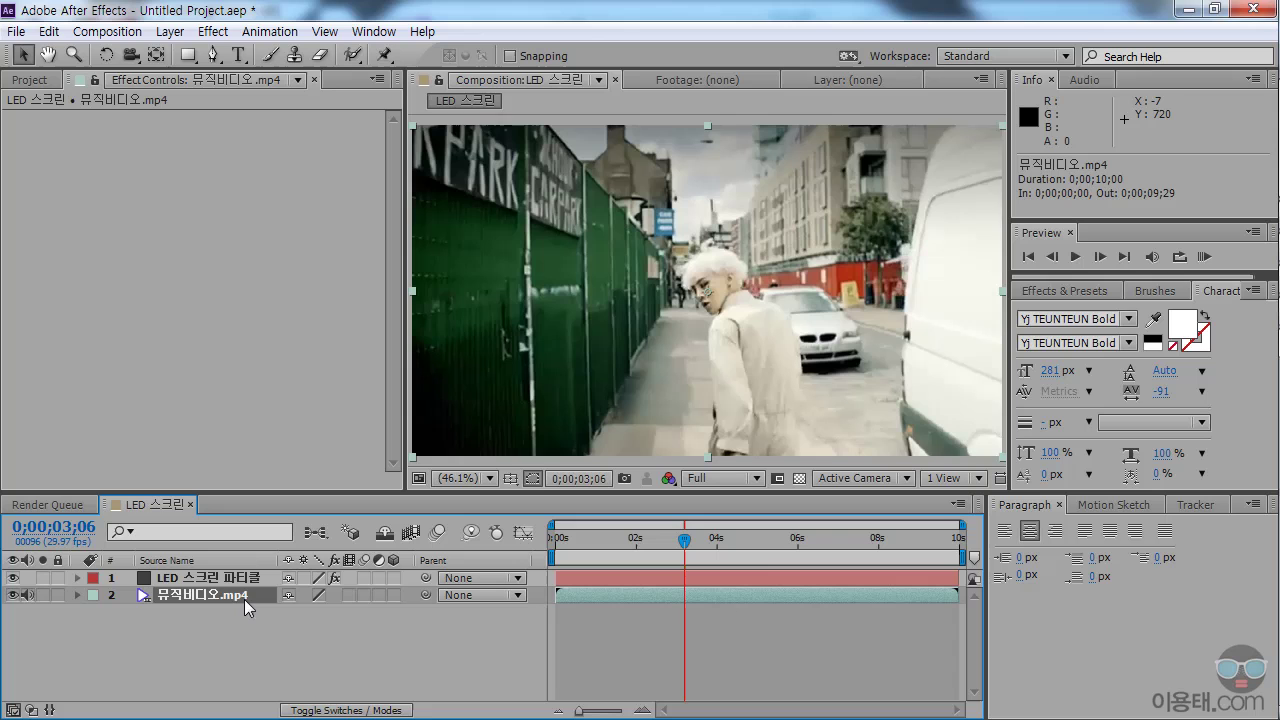
click(392, 594)
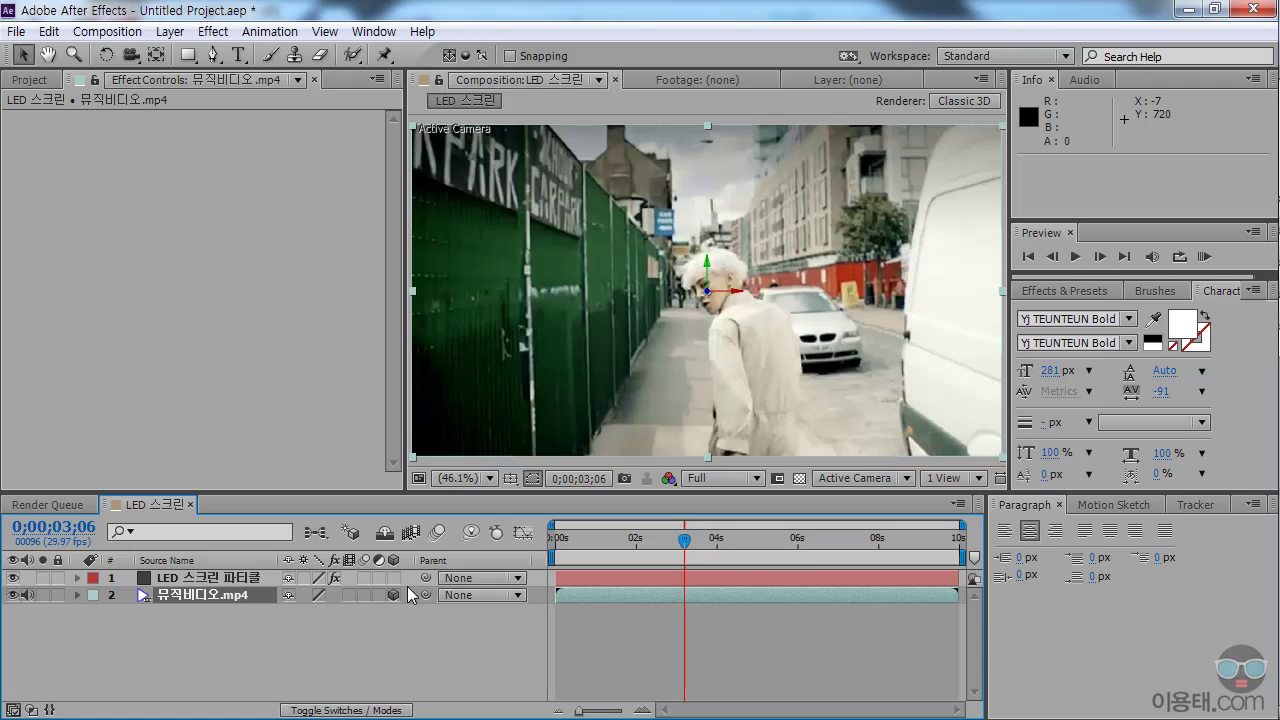
click(215, 578)
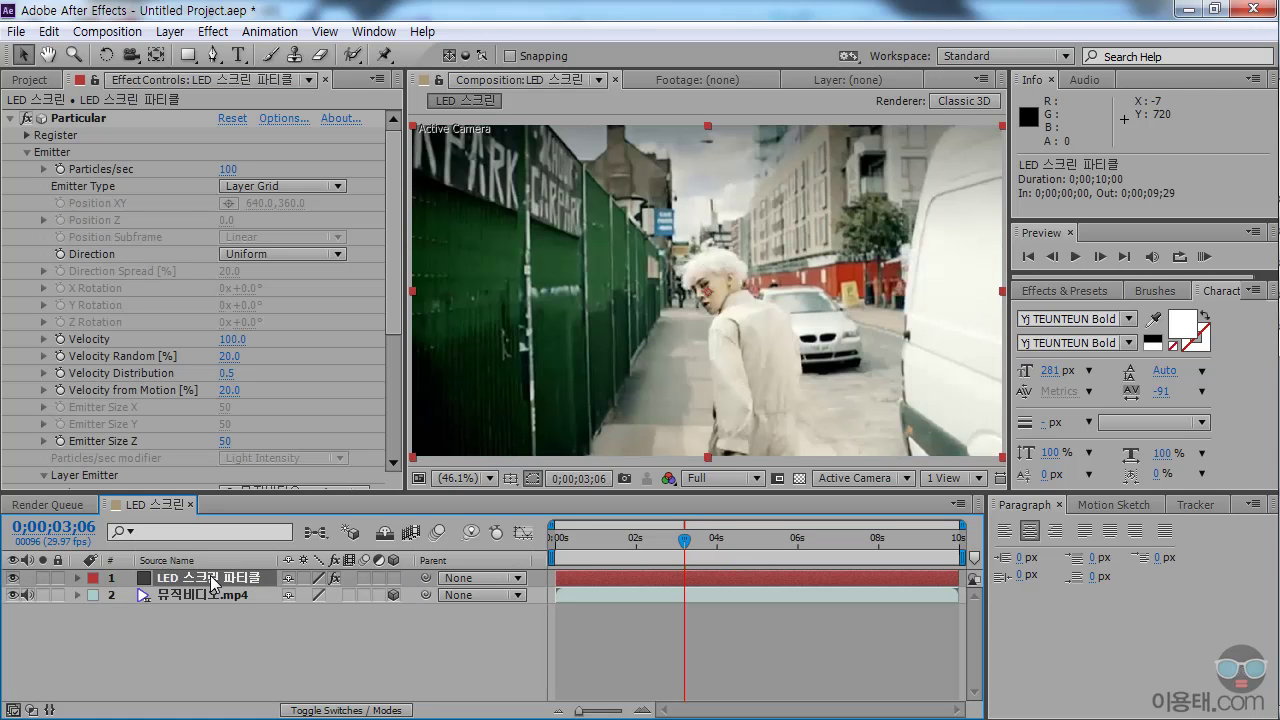
scroll(392, 340, down, 5)
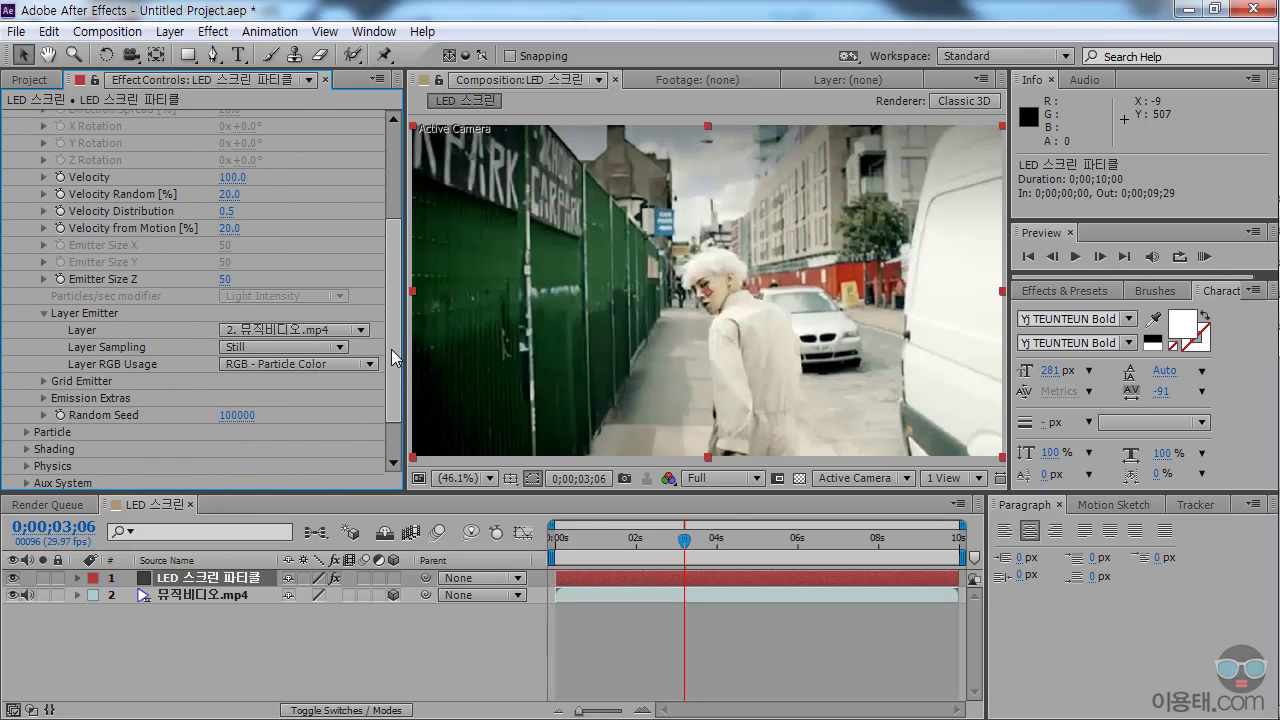
click(258, 330)
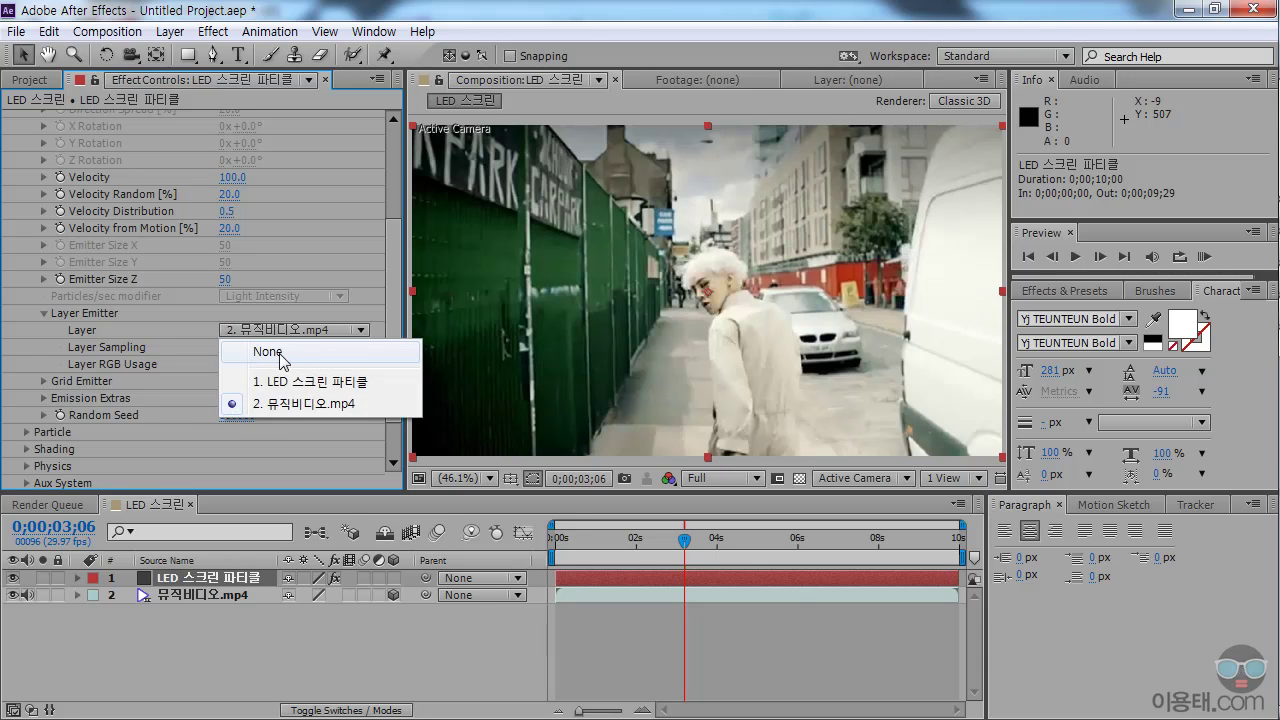
click(268, 352)
click(274, 331)
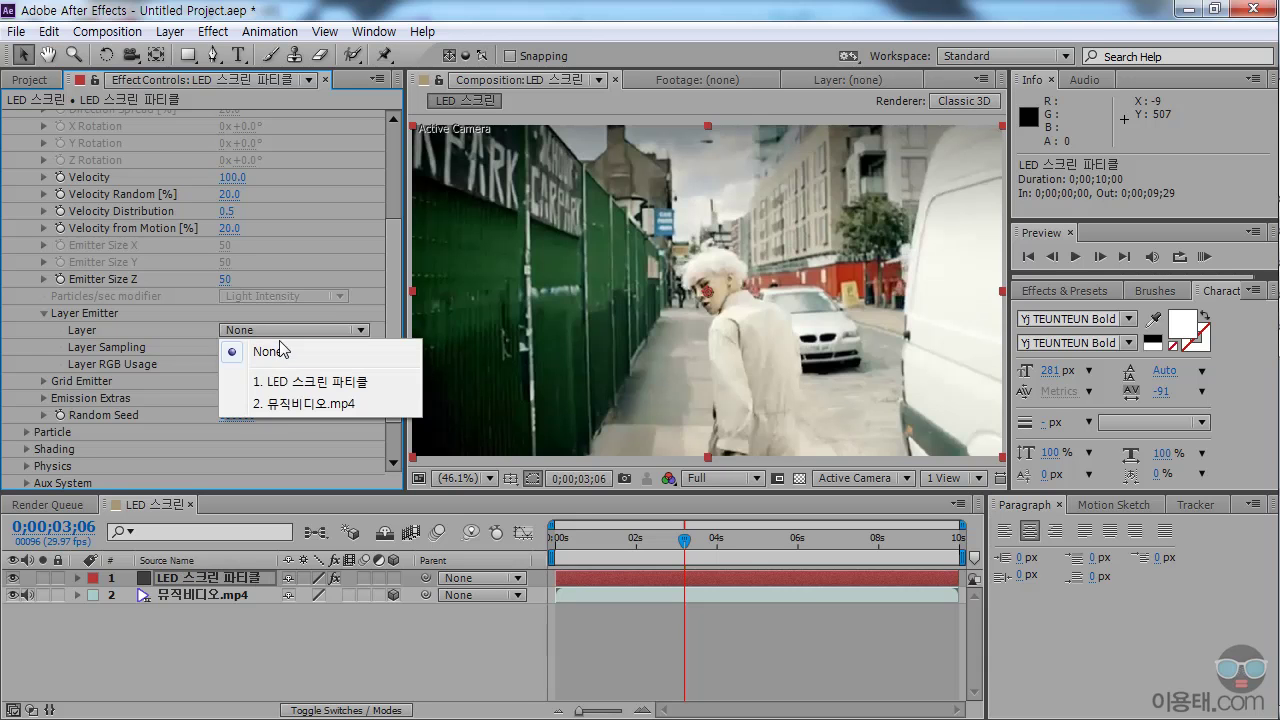
click(283, 404)
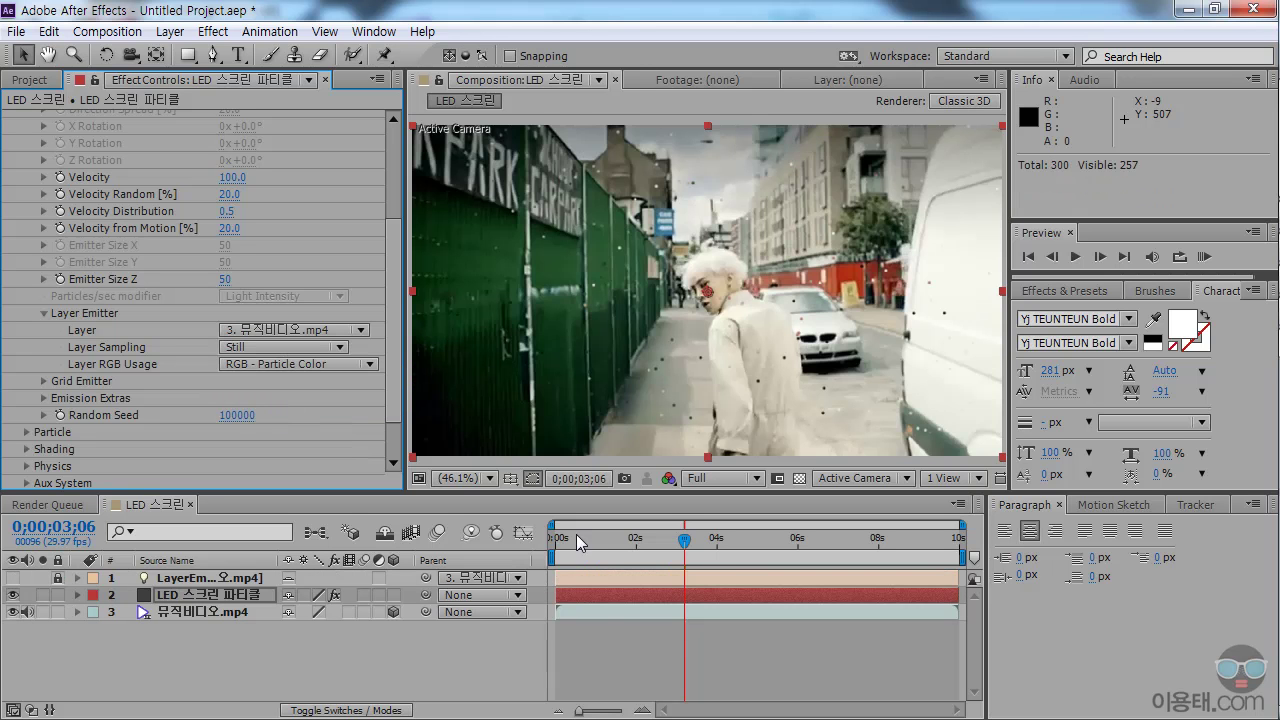
Check the emitted particles at several times up to 0;00;04;27 and hide the 뮤직비디오.mp4 layer's video.
click(590, 540)
mouse_move(595, 548)
mouse_down()
mouse_move(628, 548)
mouse_move(616, 548)
mouse_up()
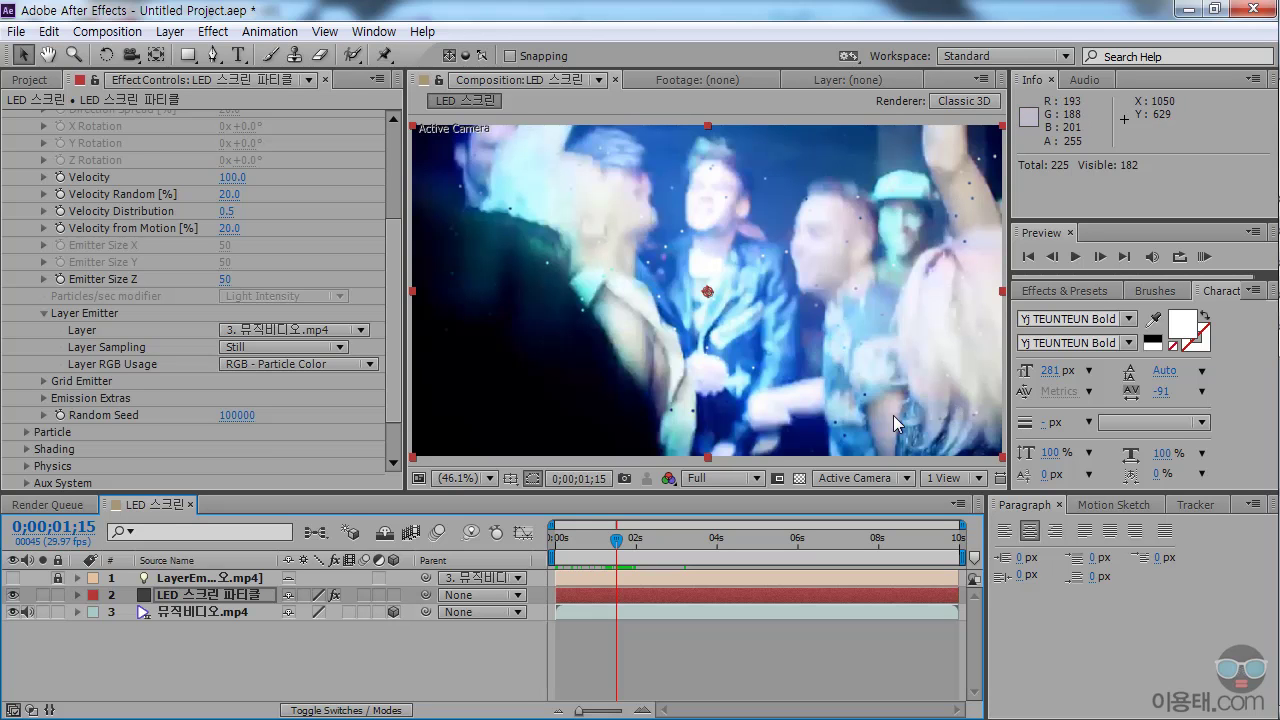
click(669, 540)
click(724, 540)
click(672, 541)
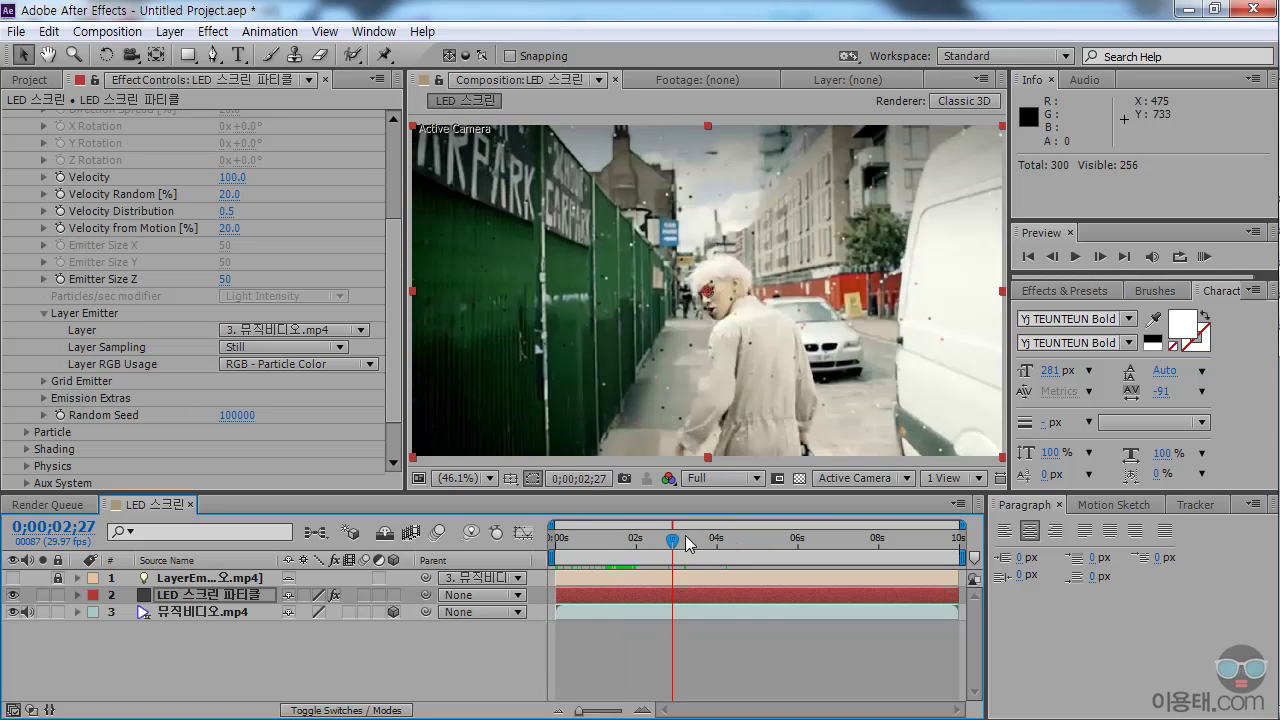
click(754, 540)
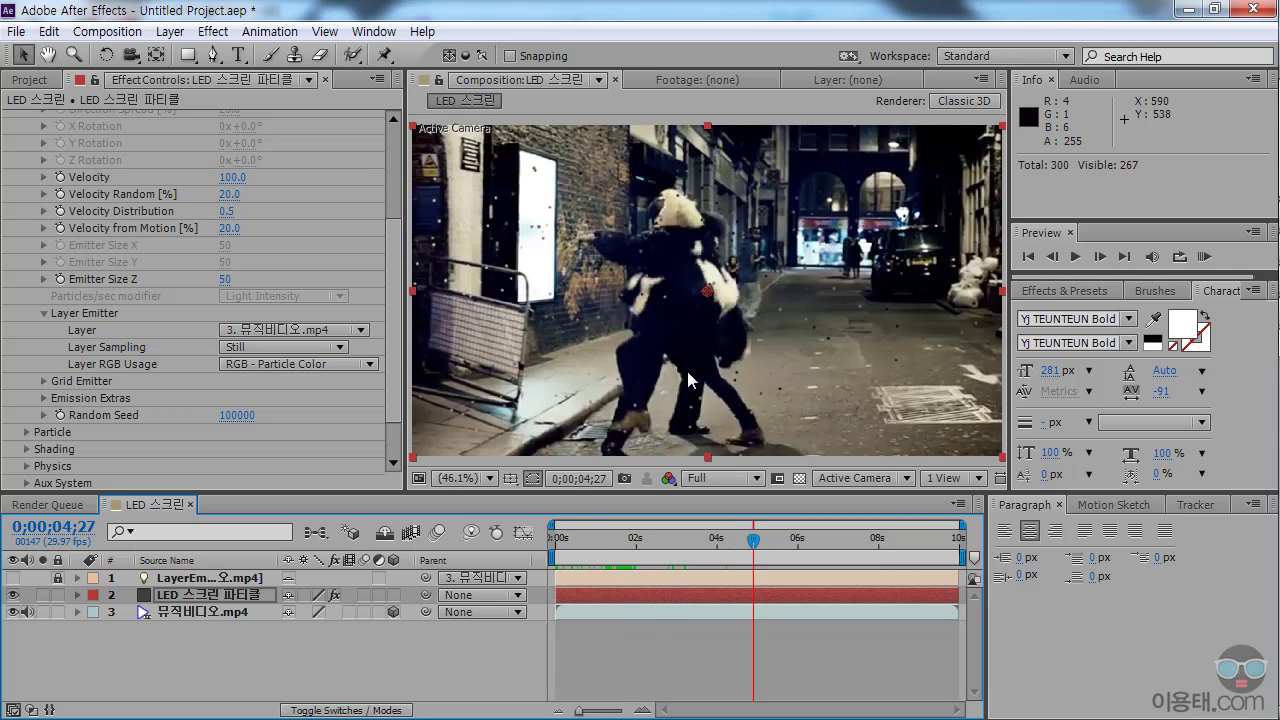
click(185, 610)
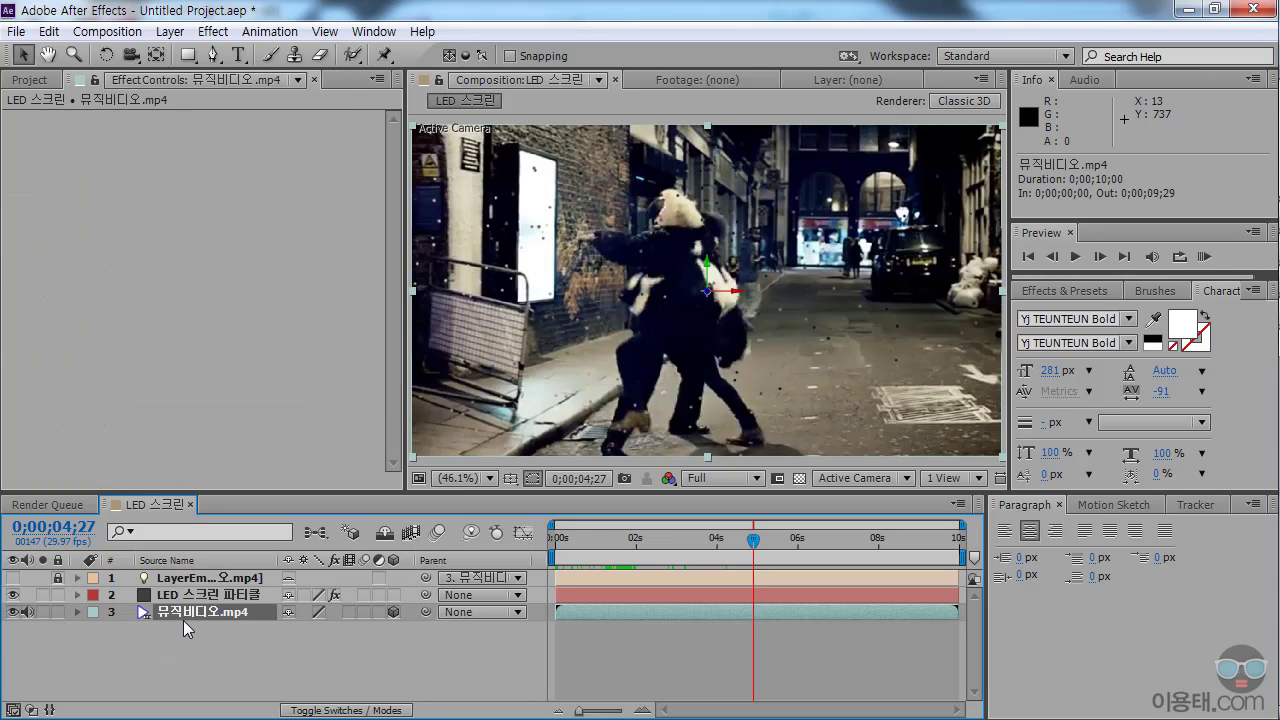
click(13, 612)
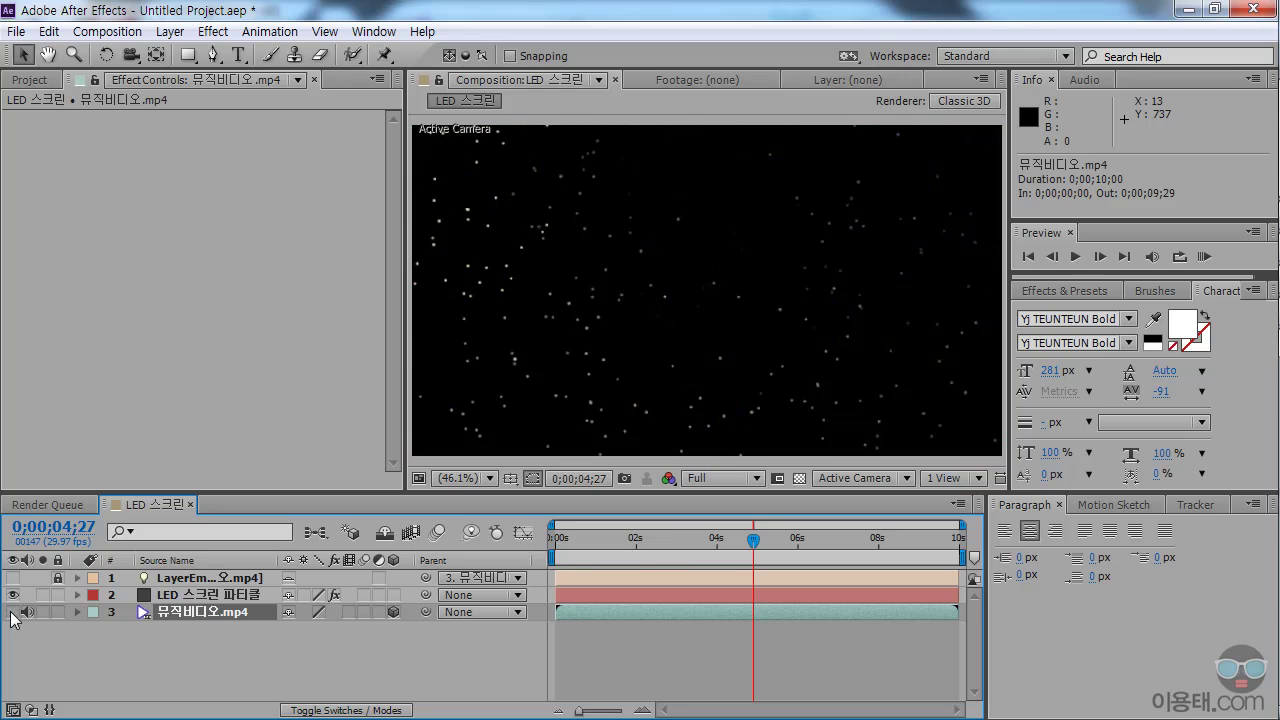
Set the emitter Velocity of the LED 스크린 파티클 layer to 0 and scrub to 0;00;01;28 to check the grid.
click(206, 596)
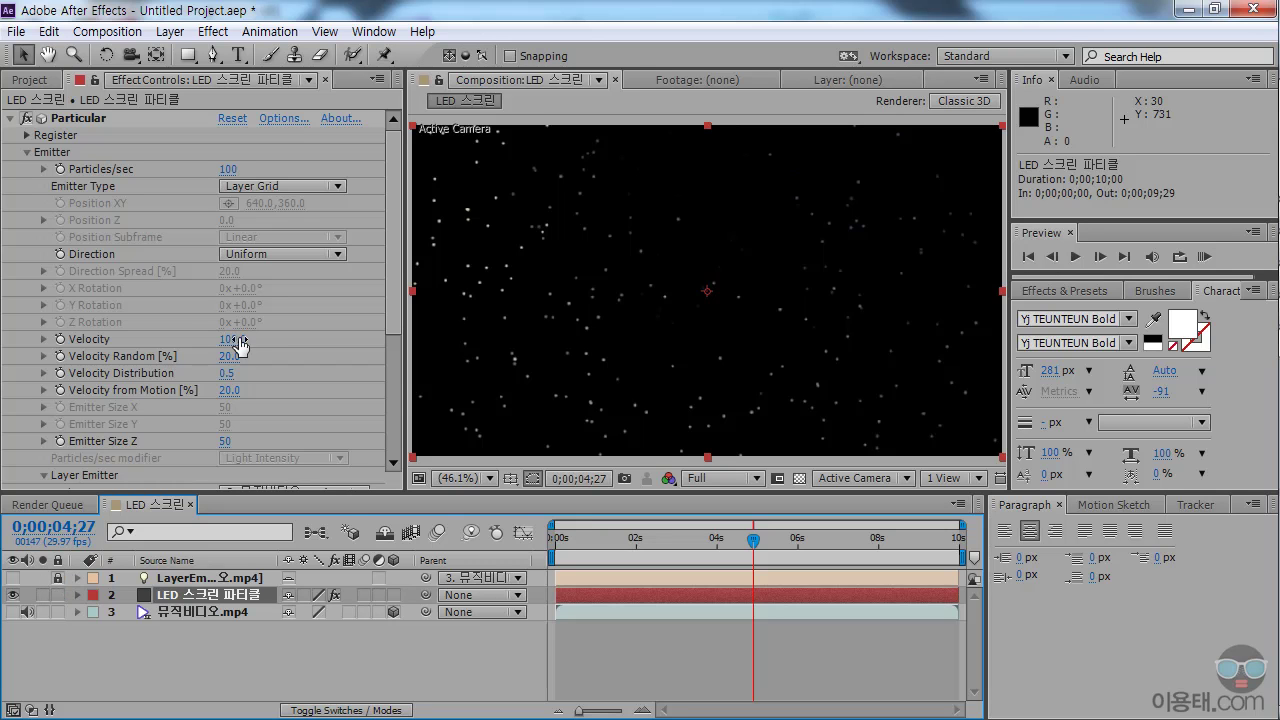
click(396, 268)
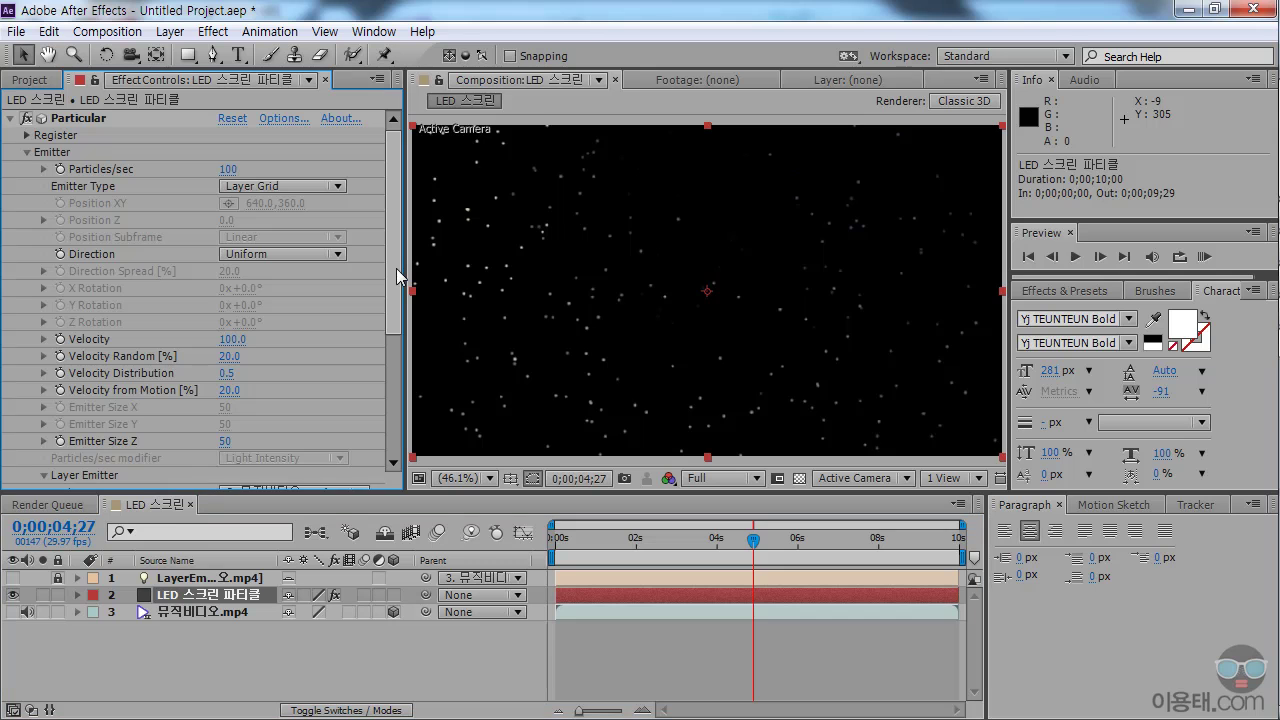
drag(396, 268, 396, 302)
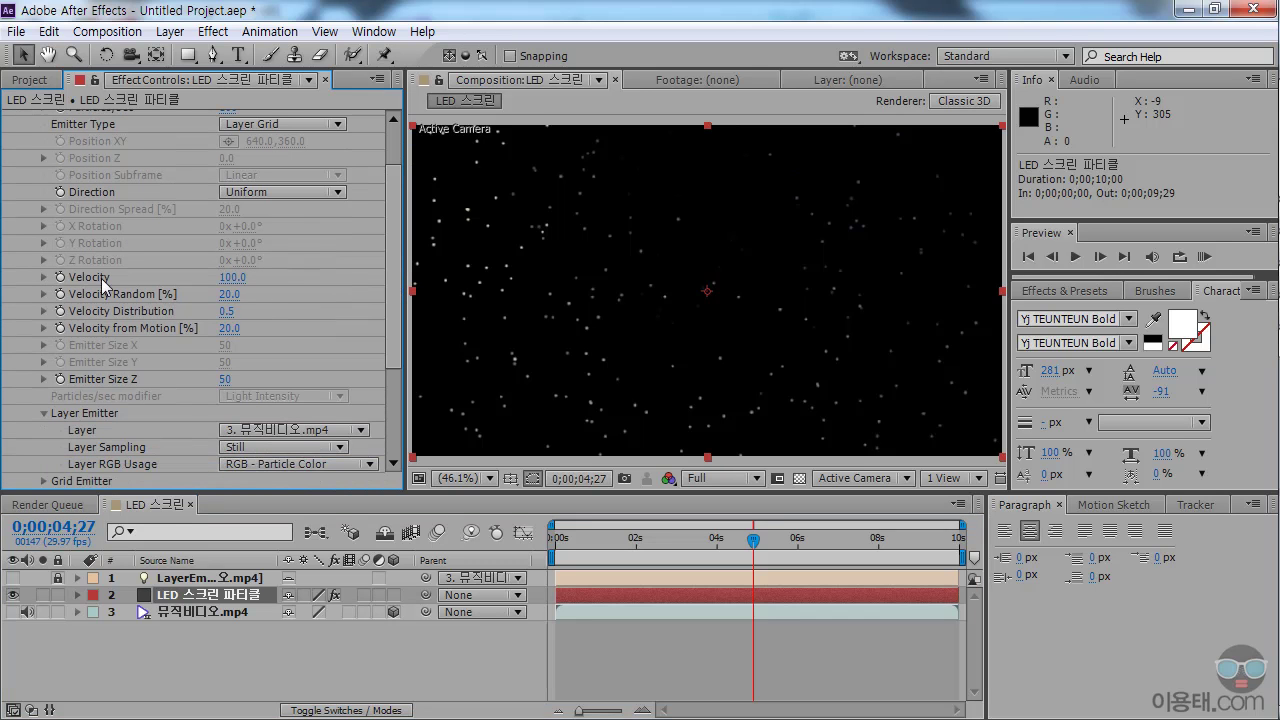
mouse_move(565, 541)
mouse_down()
mouse_move(610, 541)
mouse_move(553, 541)
mouse_move(676, 552)
mouse_move(553, 541)
mouse_move(580, 550)
mouse_up()
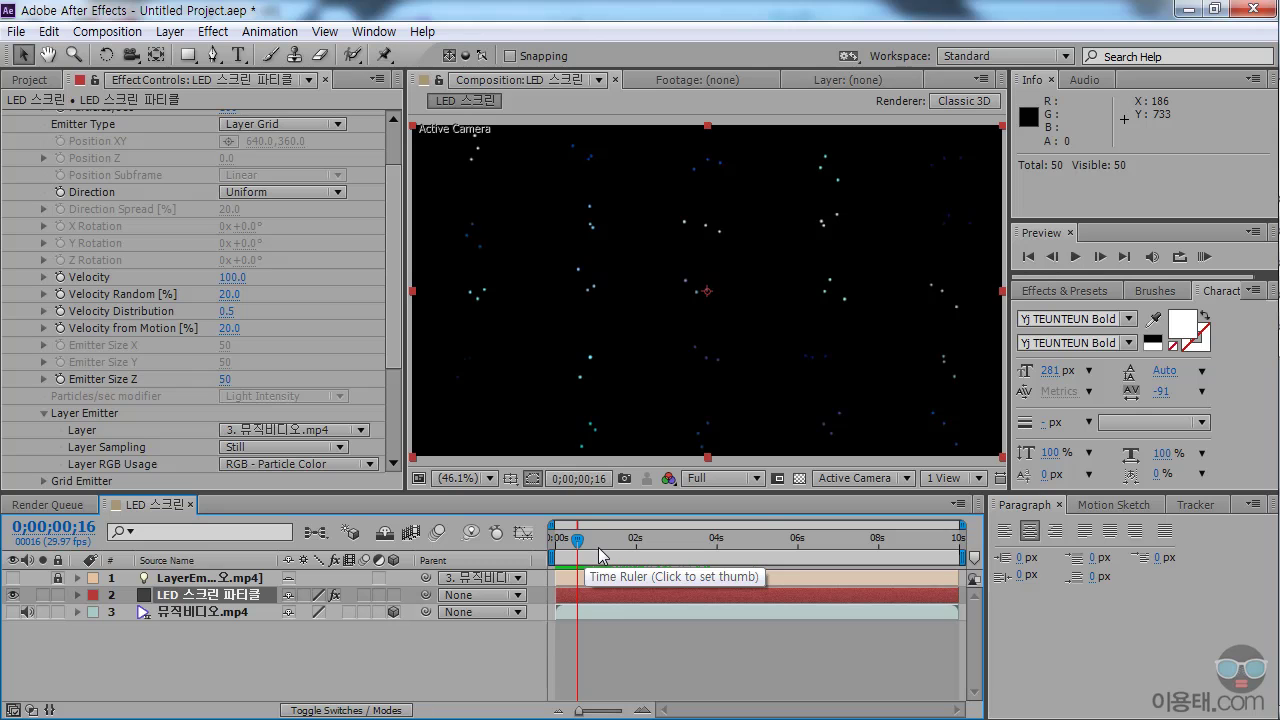
click(232, 277)
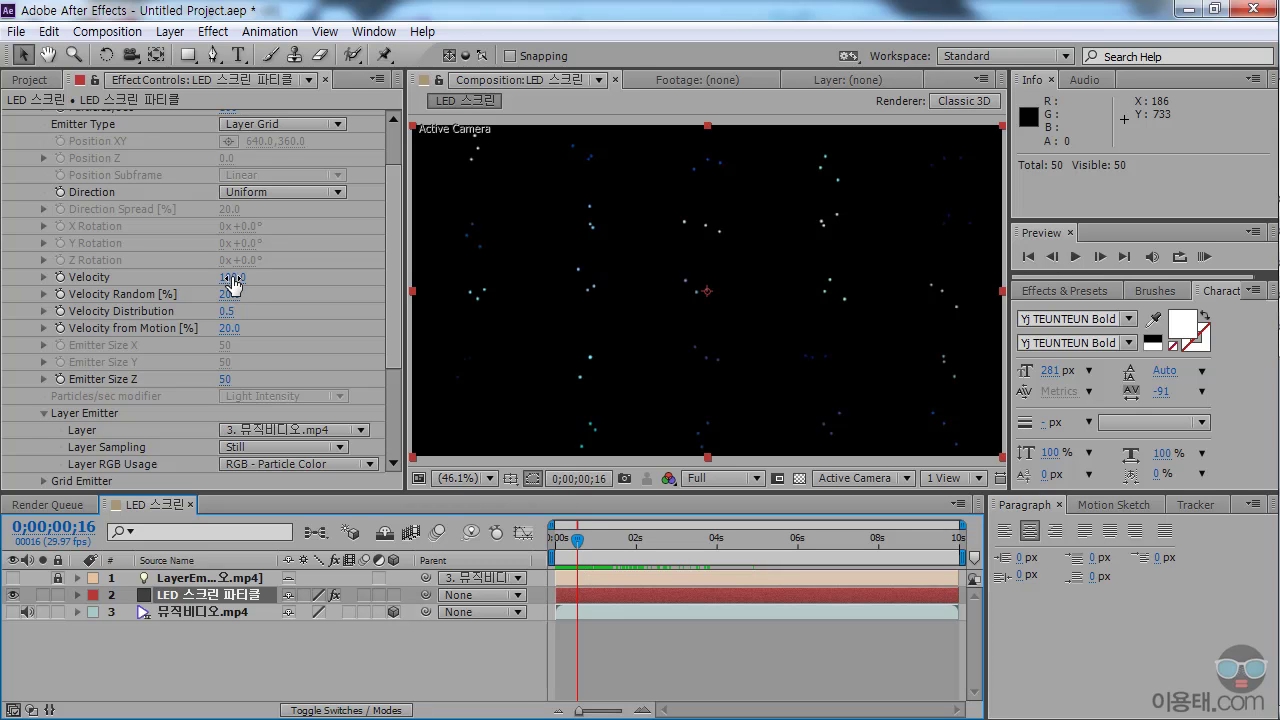
text(0)
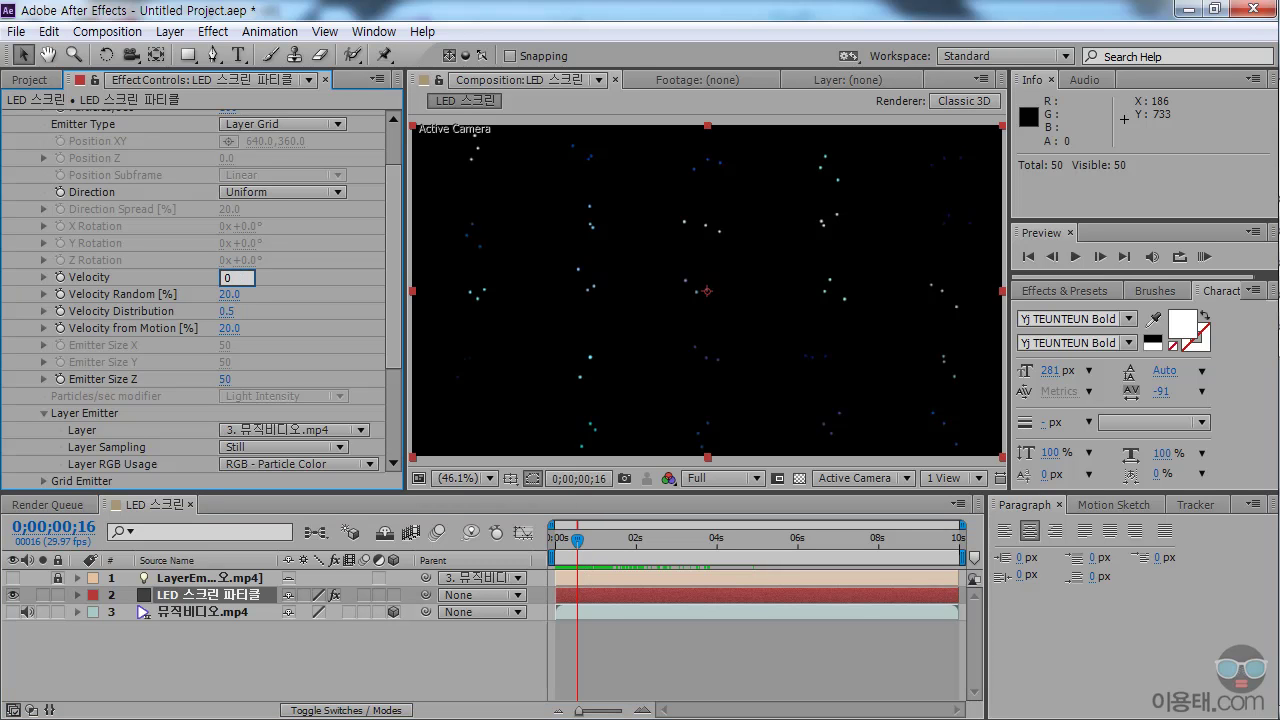
key(Return)
click(560, 540)
drag(560, 541, 633, 542)
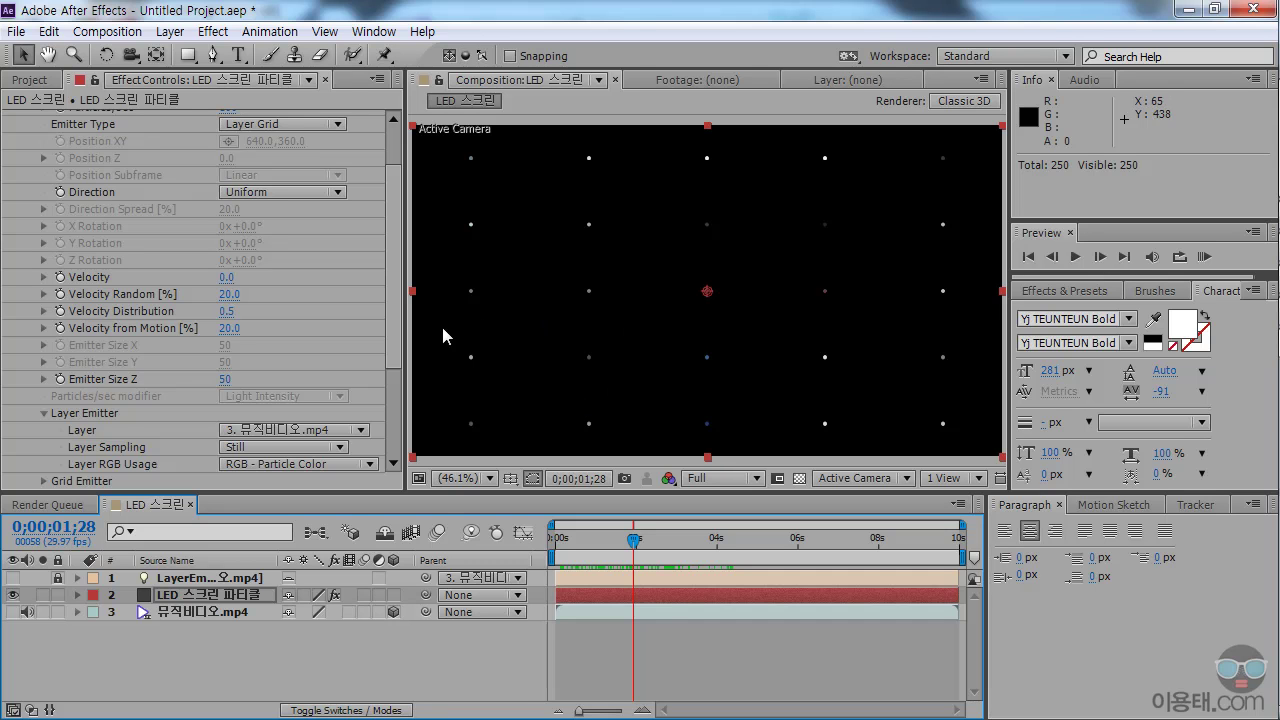
Set the particle Size to 9 in Particular's Particle settings.
drag(393, 330, 393, 427)
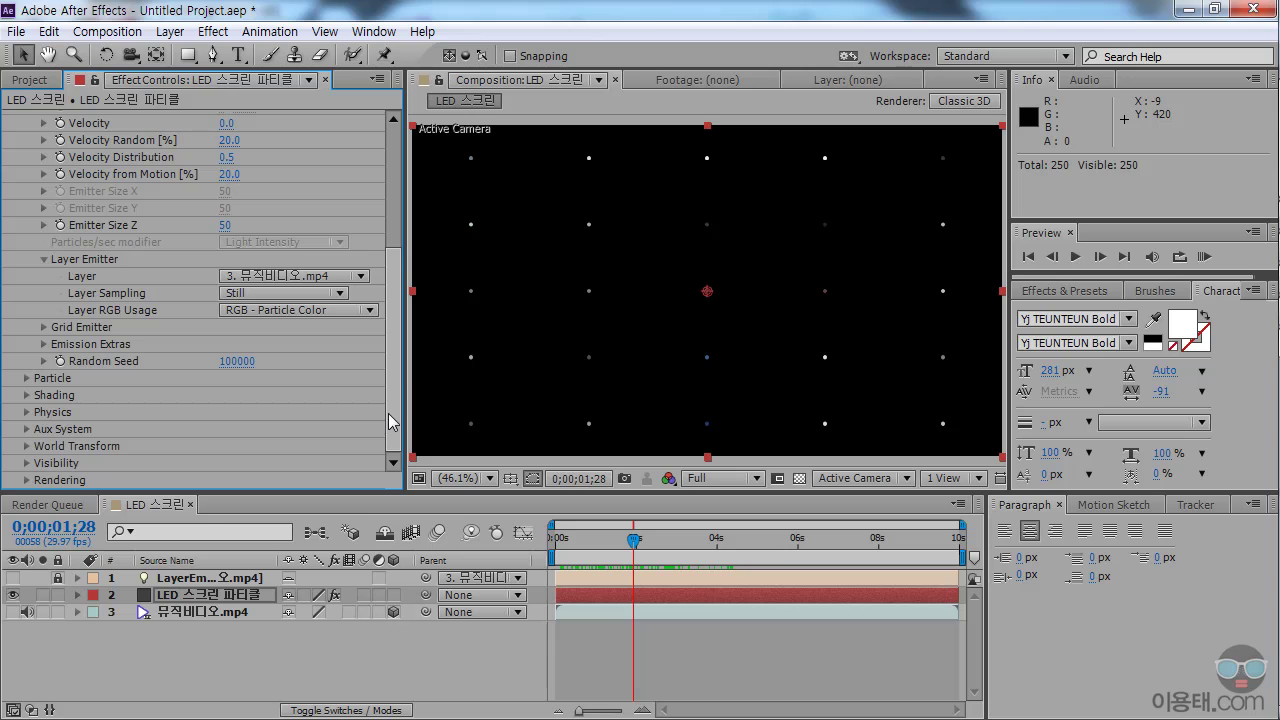
click(26, 380)
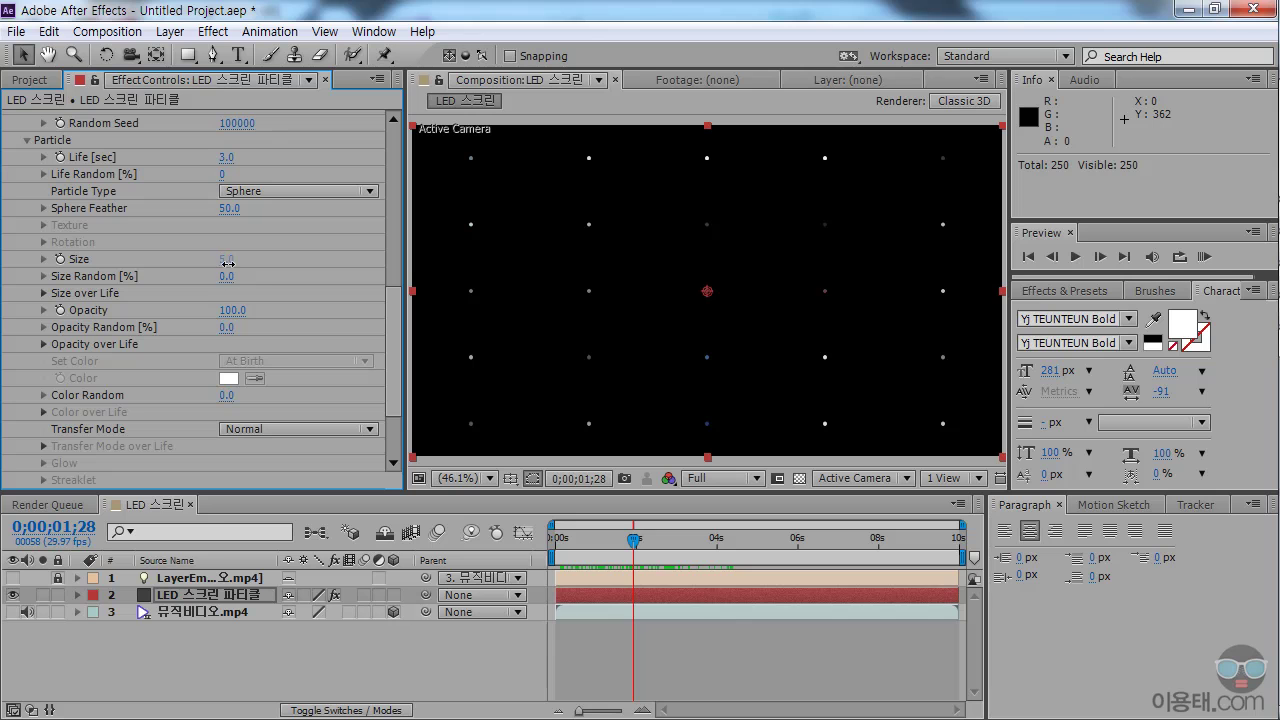
drag(231, 262, 239, 262)
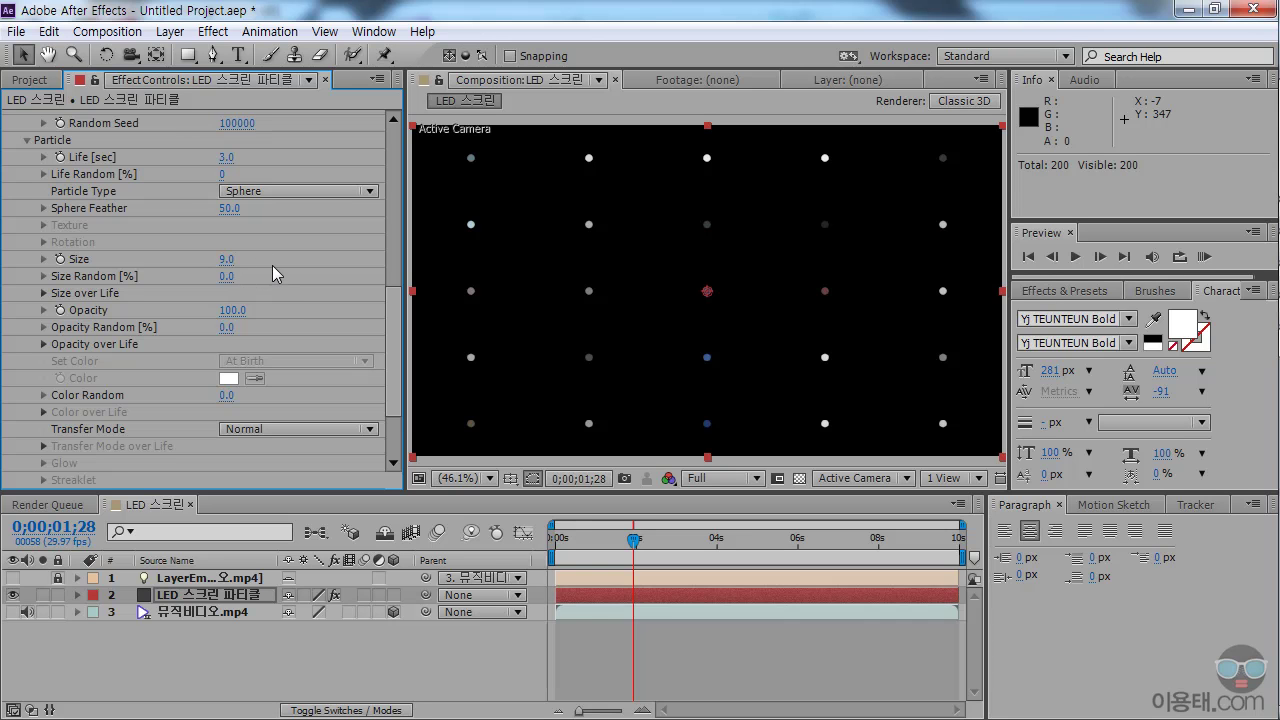
Set Particles in X to 110 in Particular's Grid Emitter settings.
drag(395, 328, 395, 163)
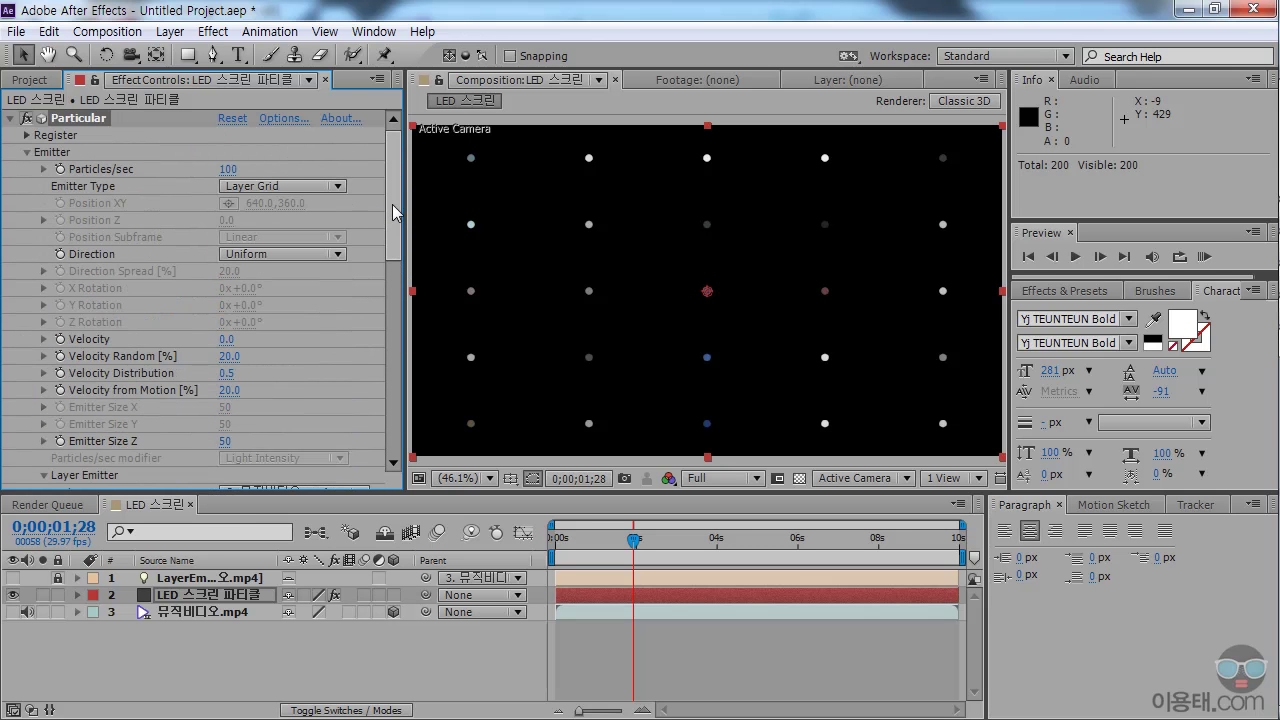
drag(395, 215, 397, 290)
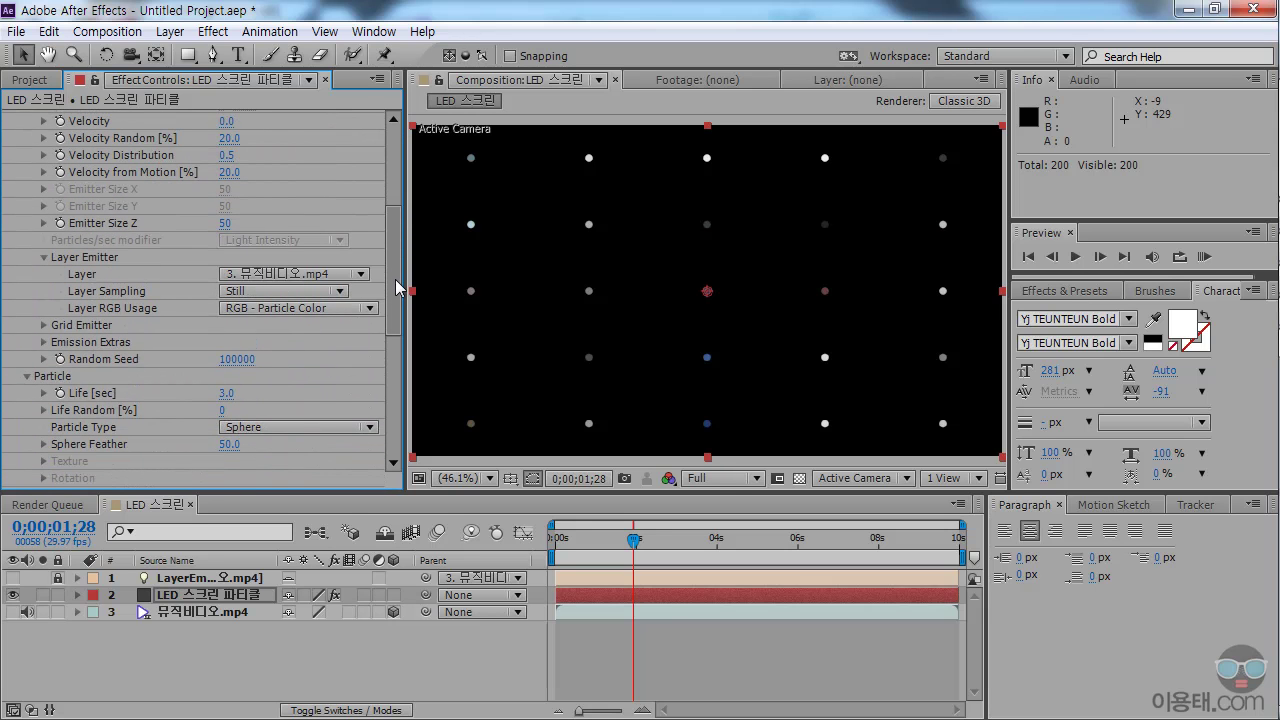
click(43, 326)
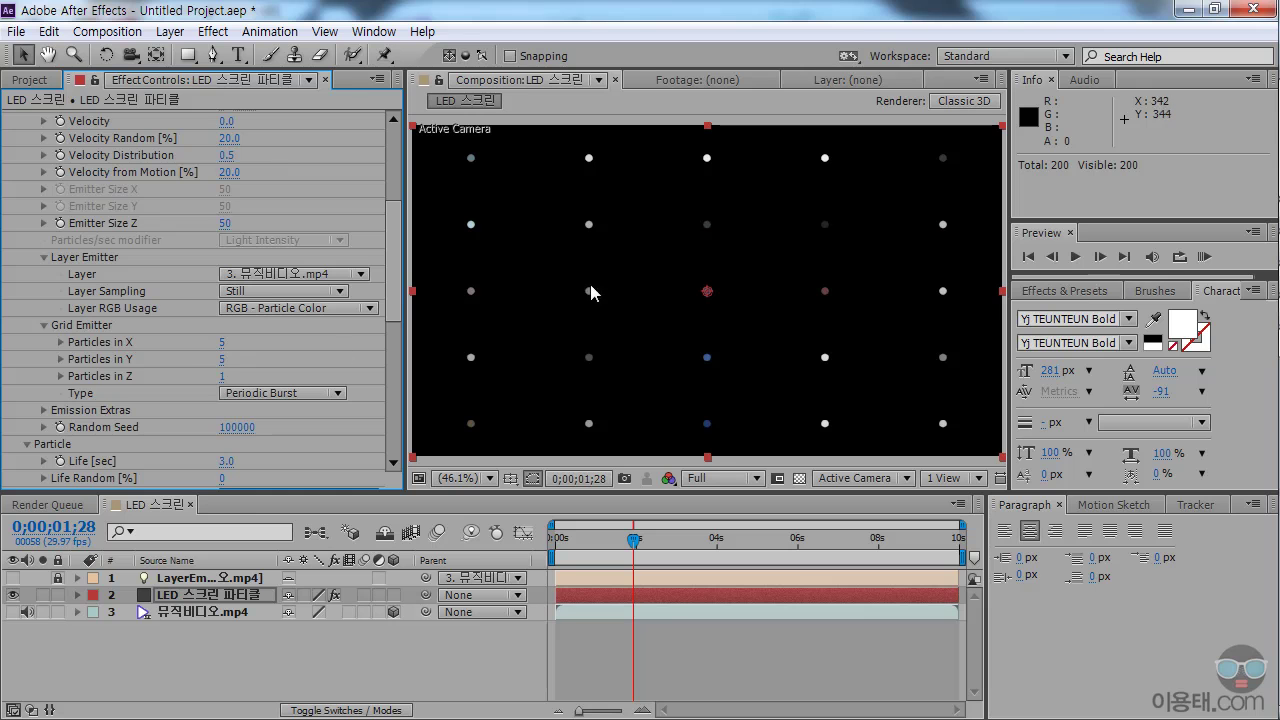
drag(222, 345, 231, 343)
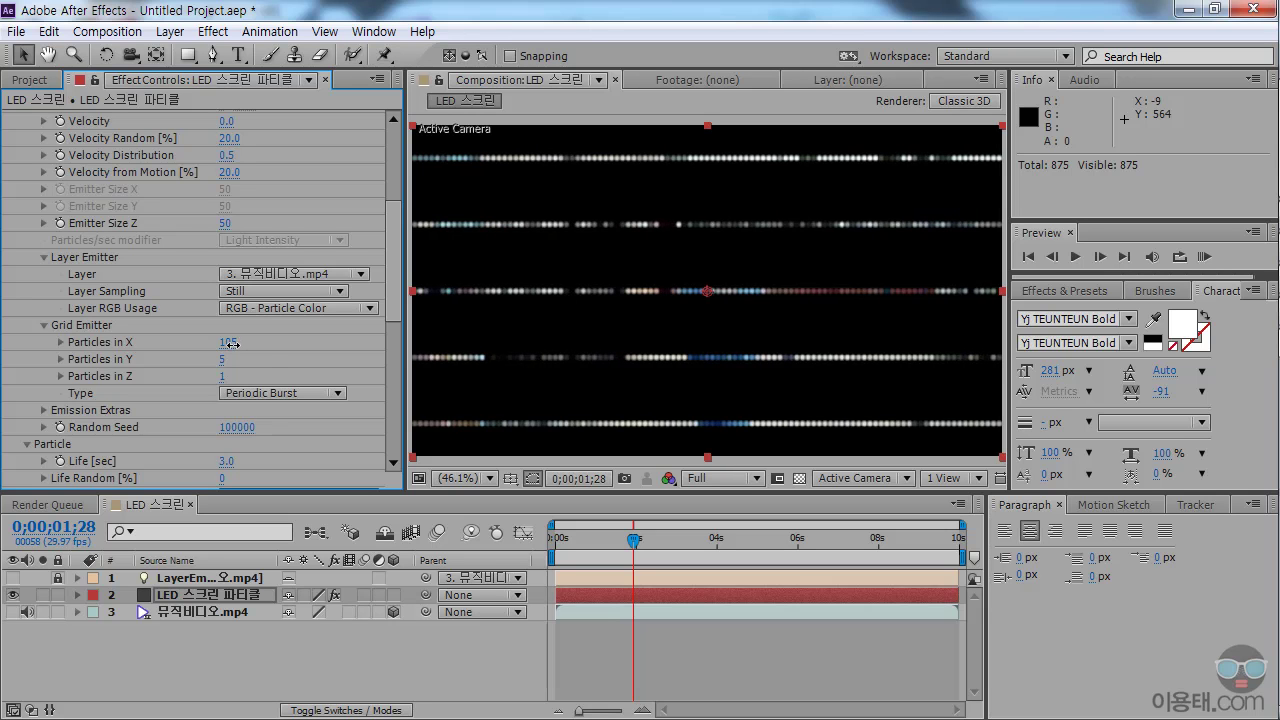
click(228, 343)
text(110)
key(Return)
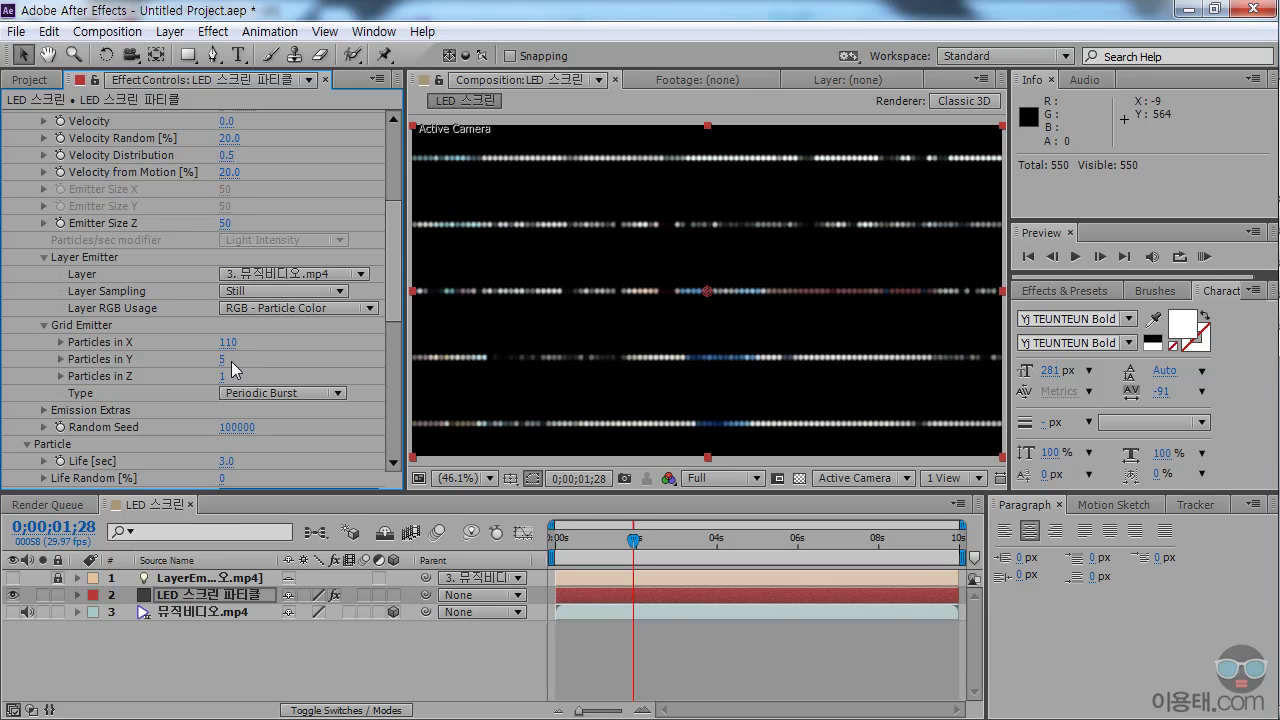
Set Particles in Y to 60 in the Grid Emitter settings of the LED 스크린 파티클 layer.
drag(224, 359, 228, 360)
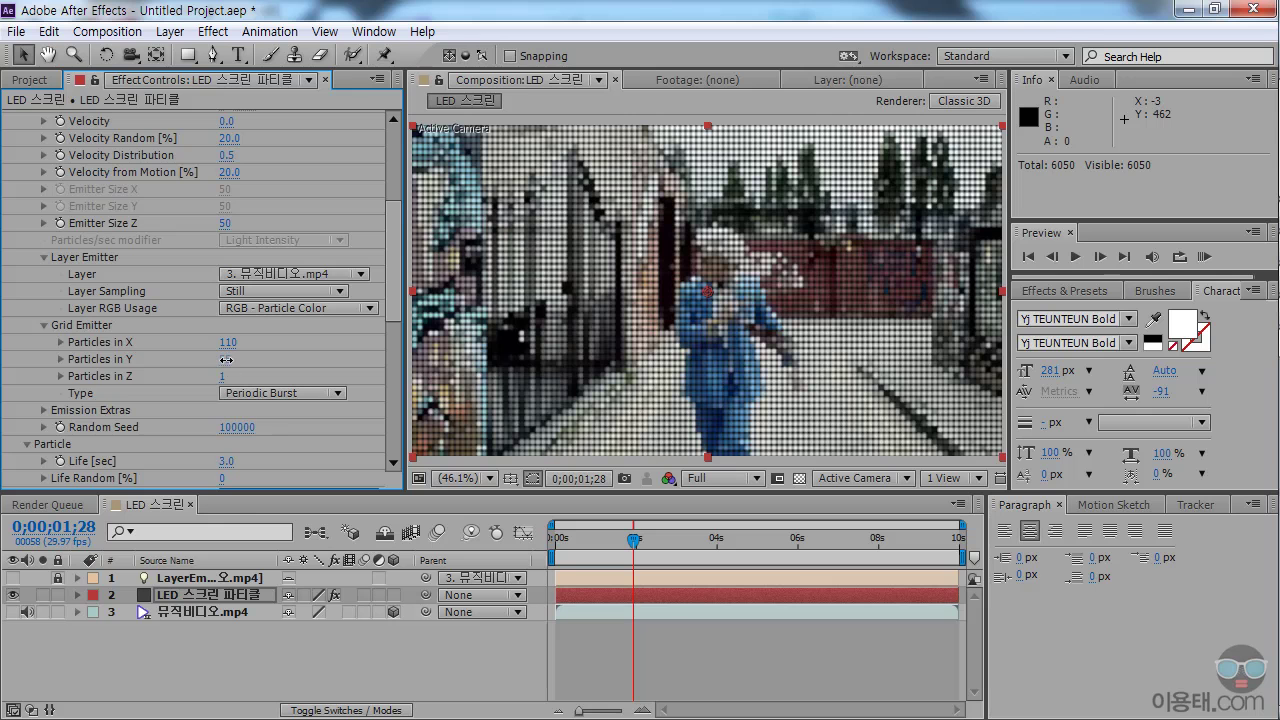
drag(228, 359, 228, 360)
click(228, 360)
text(60)
key(Return)
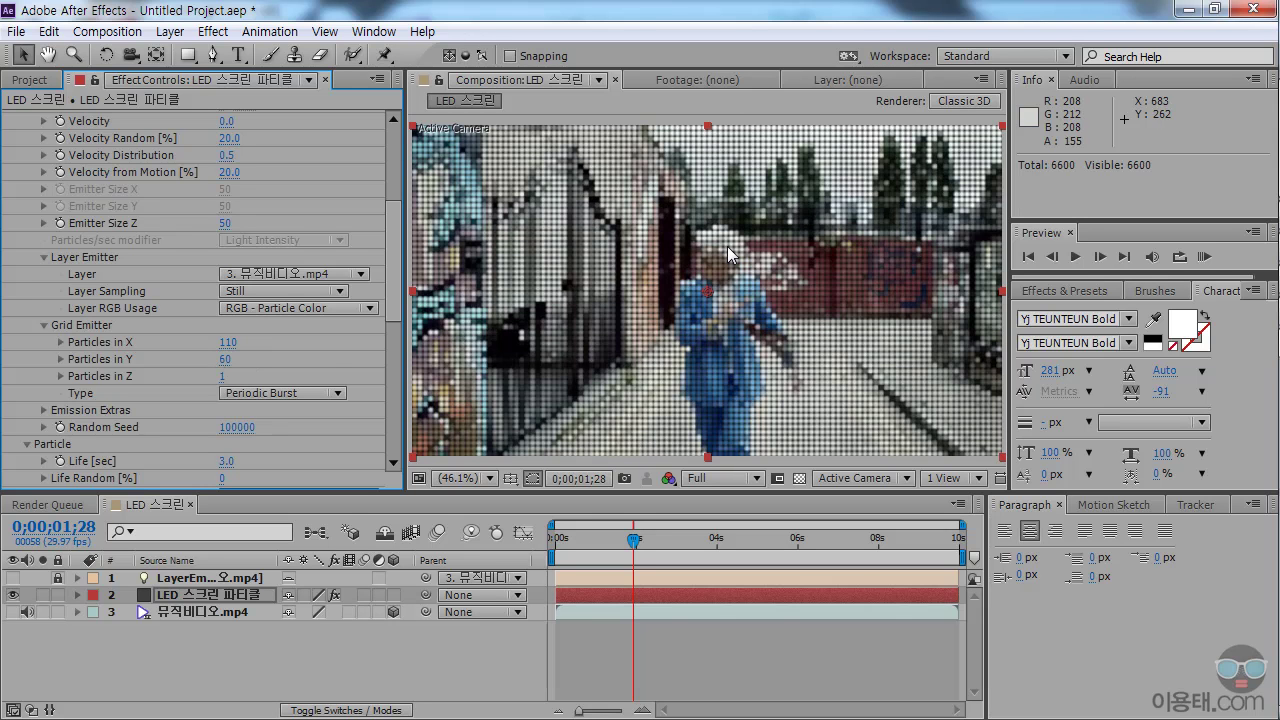
Try 120 for the Grid Emitter's Particles in X, inspect the dots up close at 200%, and set it back to 110.
click(226, 342)
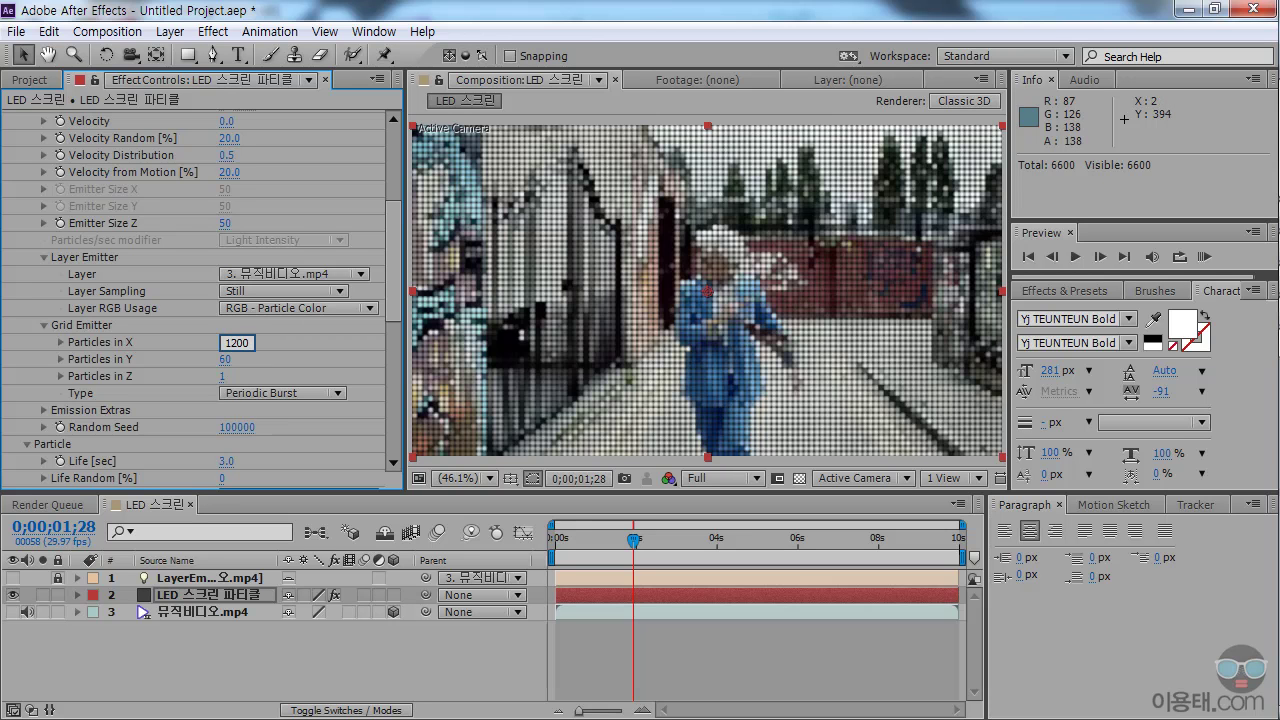
text(120)
key(Return)
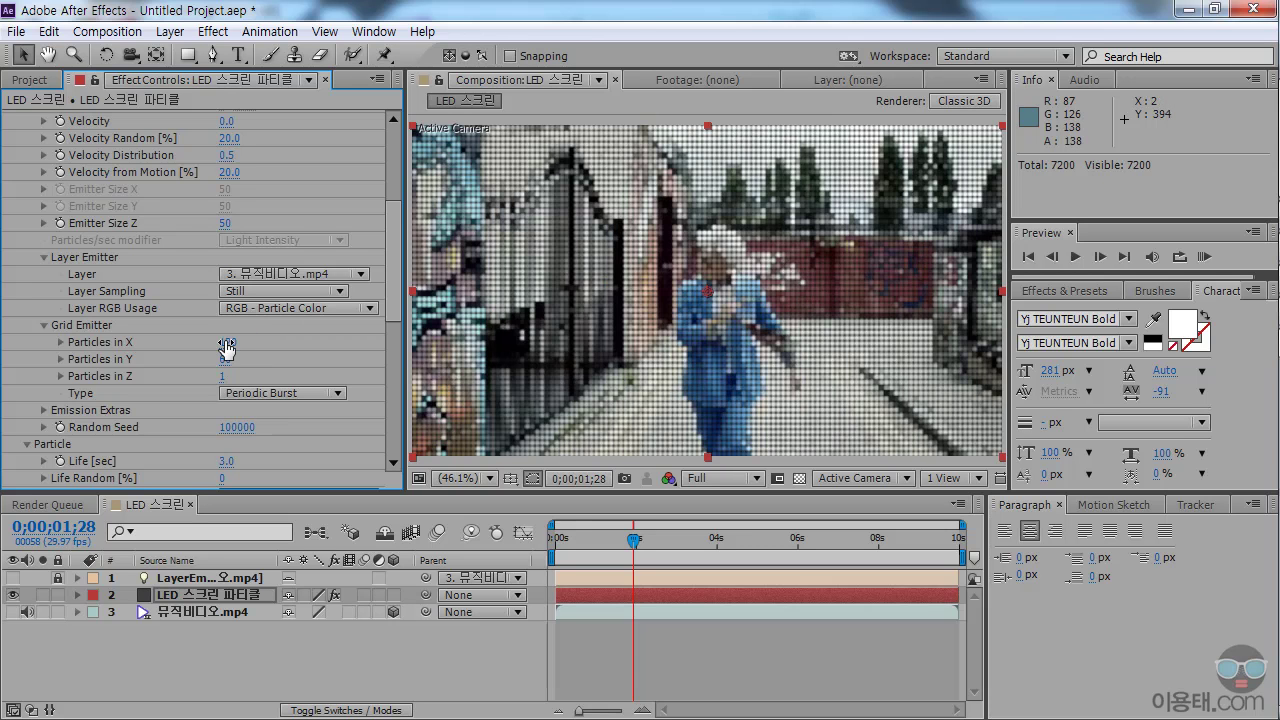
scroll(700, 298, up, 3)
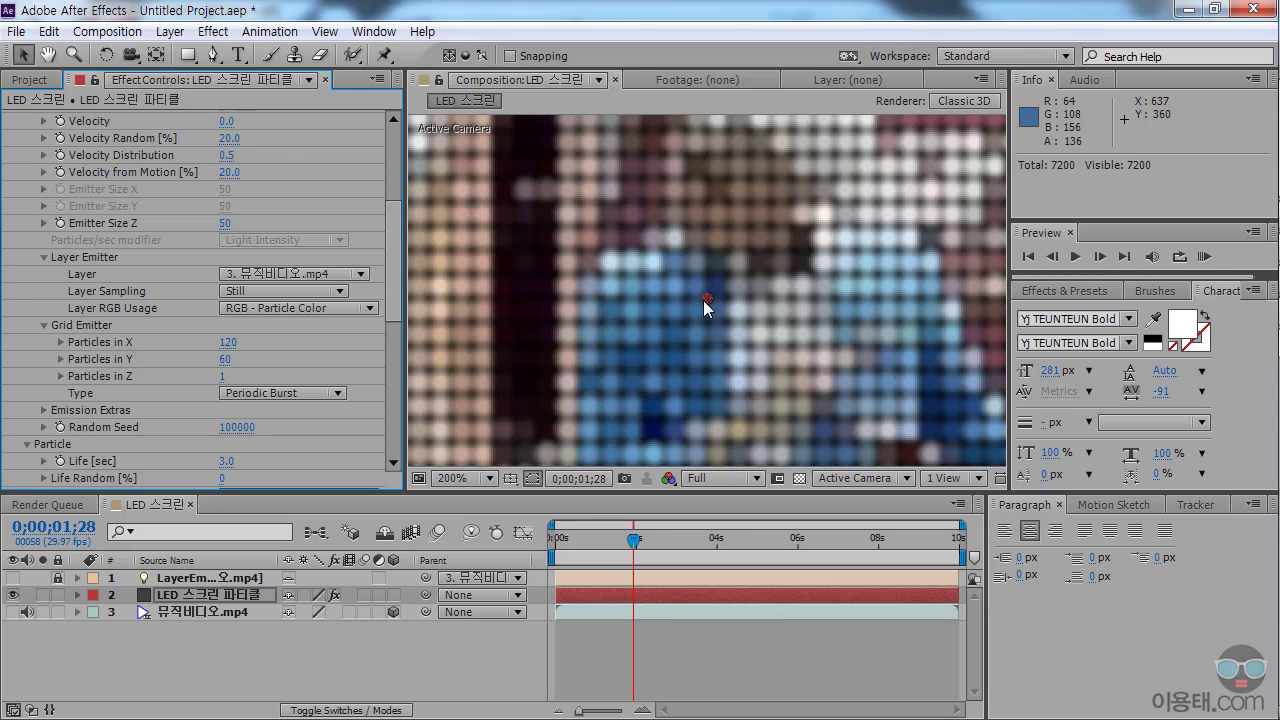
click(228, 342)
text(110)
key(Return)
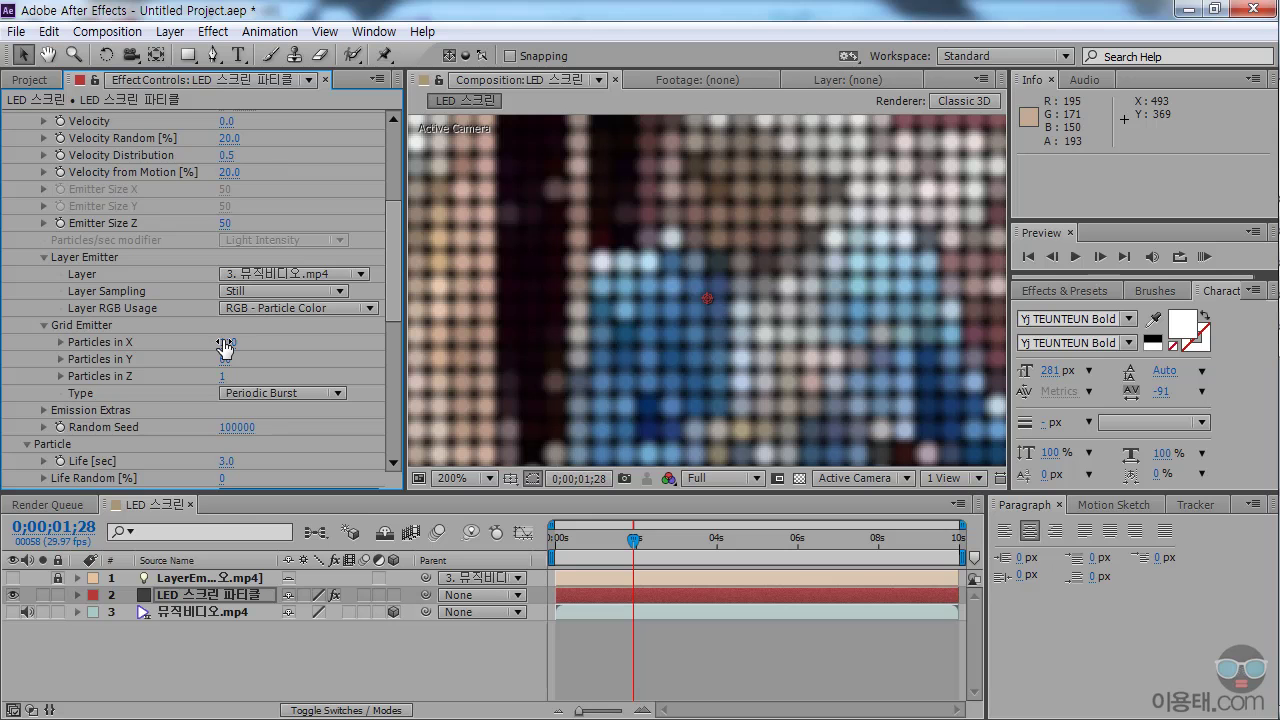
Try 100 for Particles in X to compare the horizontal dot spacing, and restore the value to 110.
click(228, 342)
text(100)
key(Return)
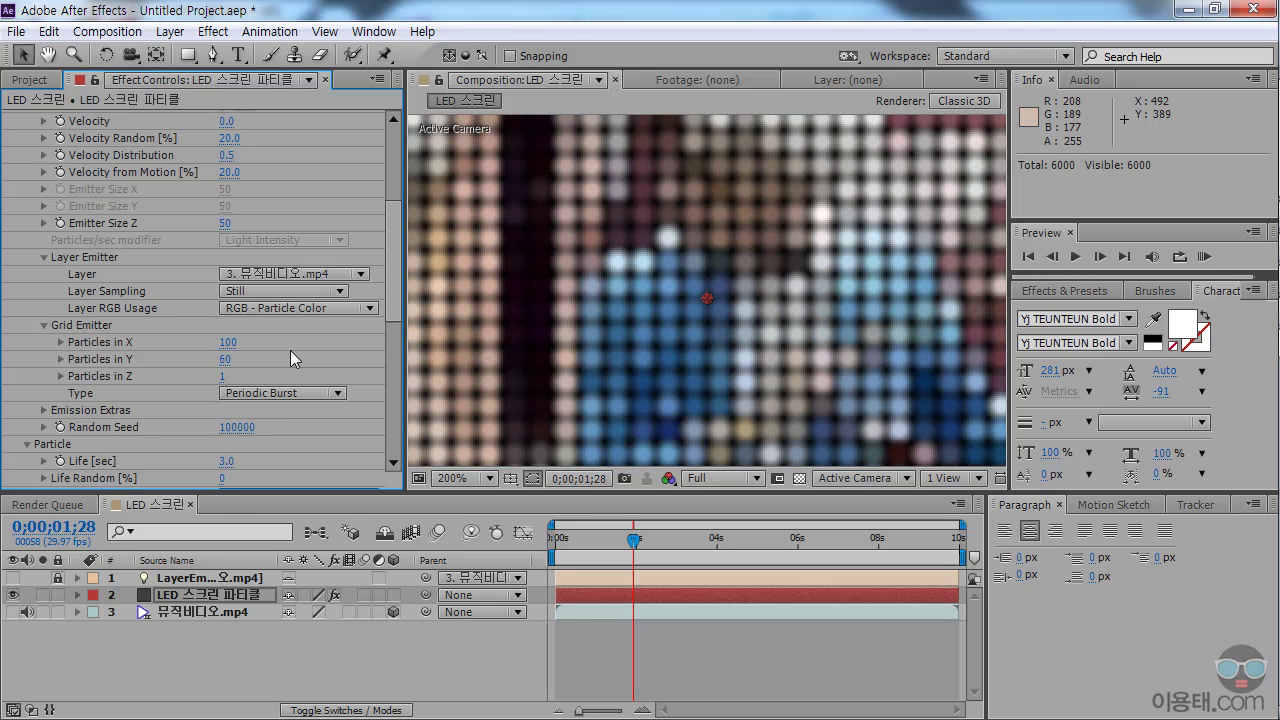
click(227, 342)
text(110)
key(Return)
Try 70 for Particles in Y, settle on 65, and fit the whole composition in the viewer.
click(226, 361)
key(Return)
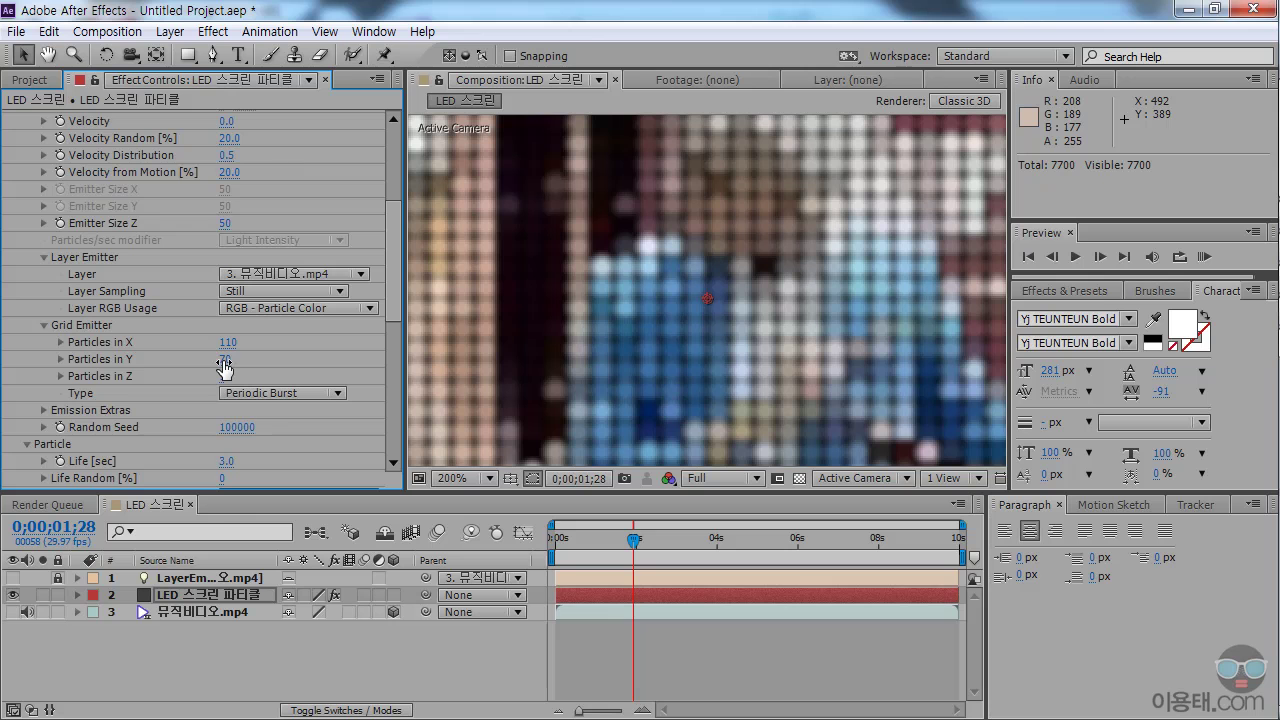
click(226, 360)
text(65)
key(Return)
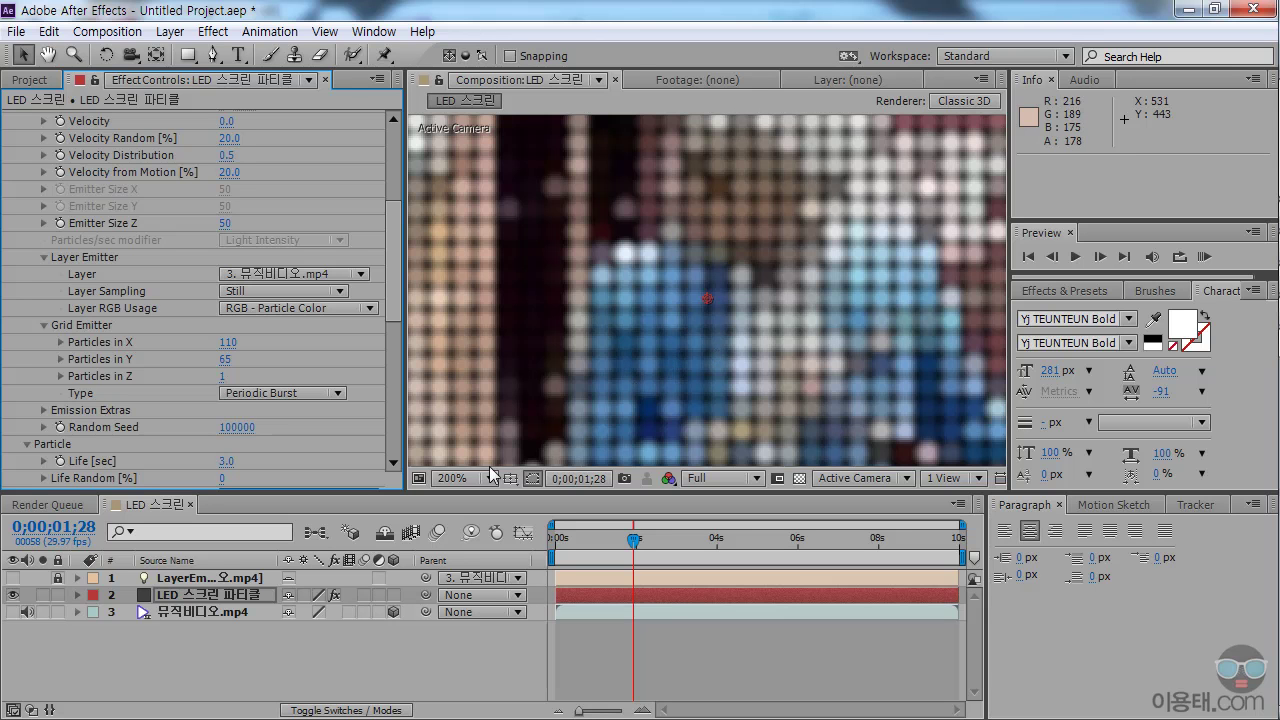
click(460, 478)
click(507, 124)
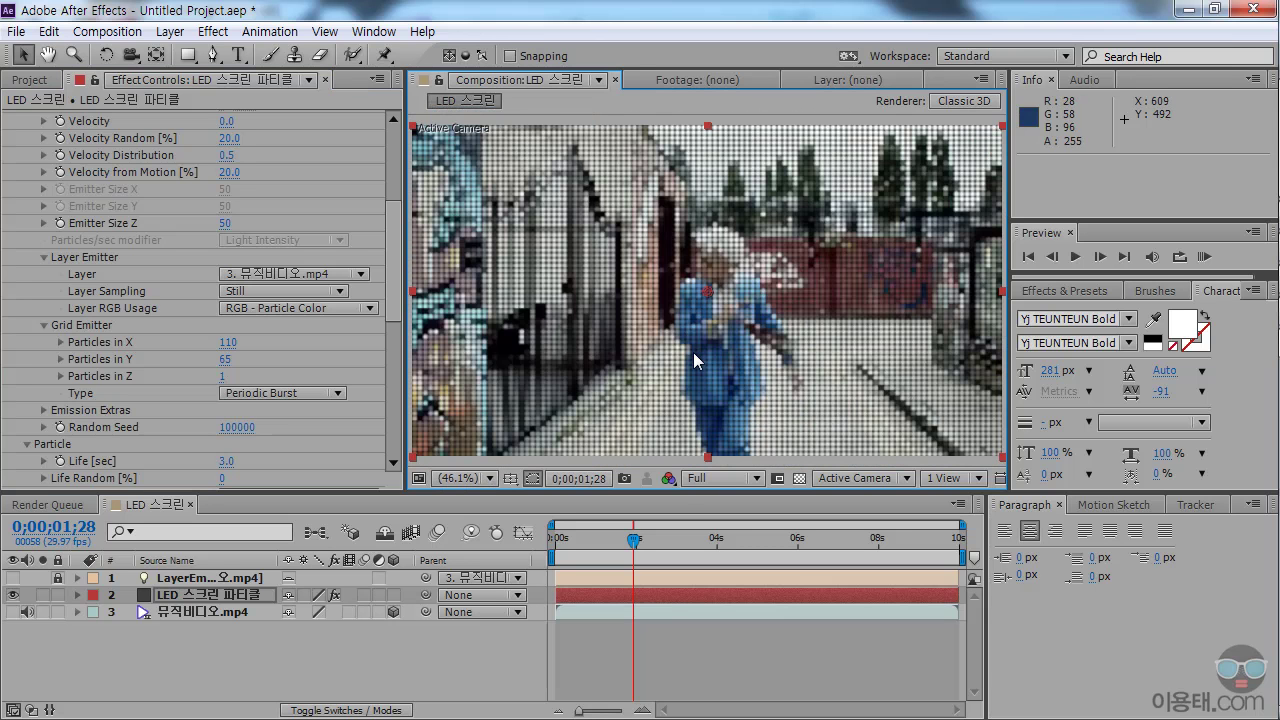
Scrub to 0;00;02;26, set the particle Life to 10 seconds, and check the grid up to 0;00;09;04.
click(619, 541)
drag(620, 545, 671, 553)
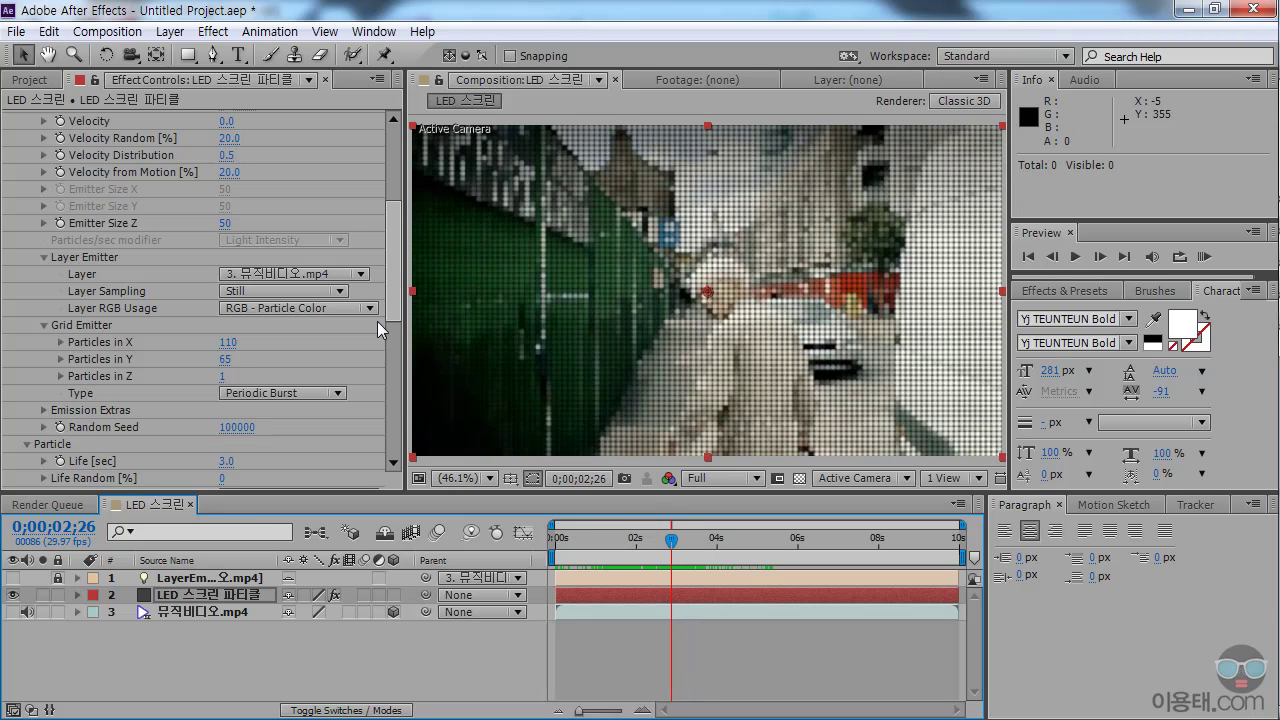
drag(399, 298, 399, 344)
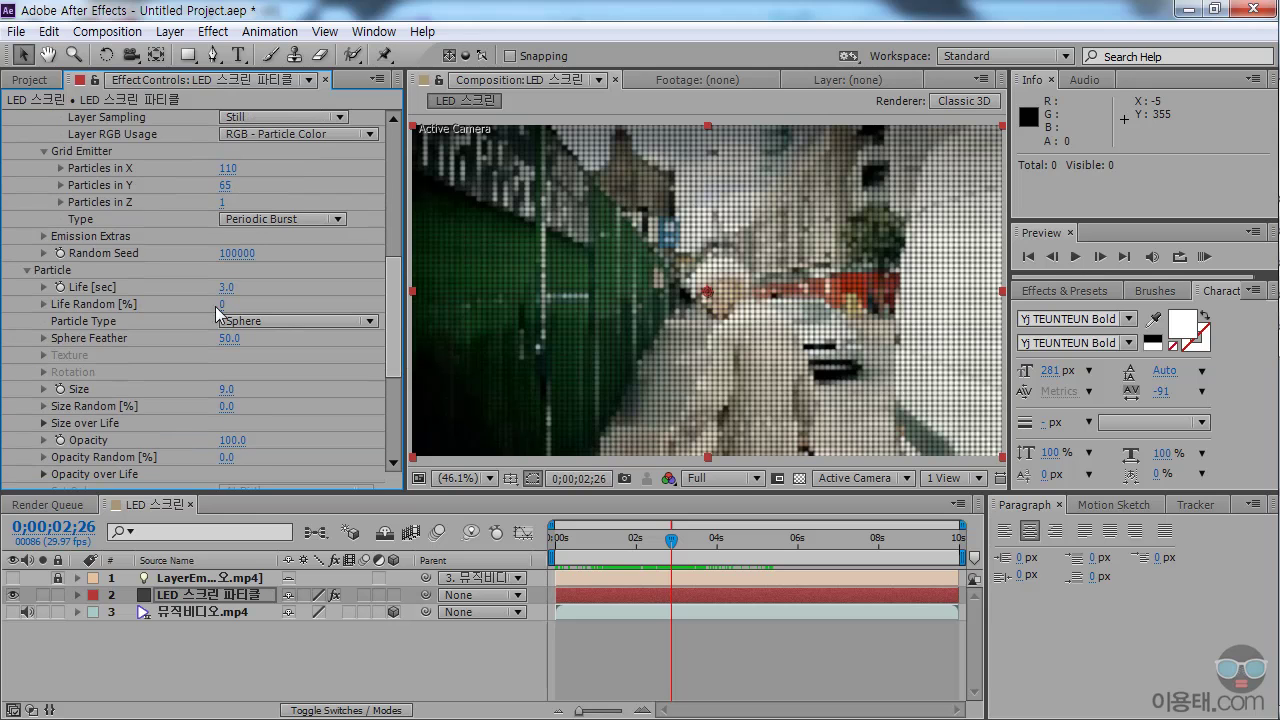
click(224, 289)
text(10)
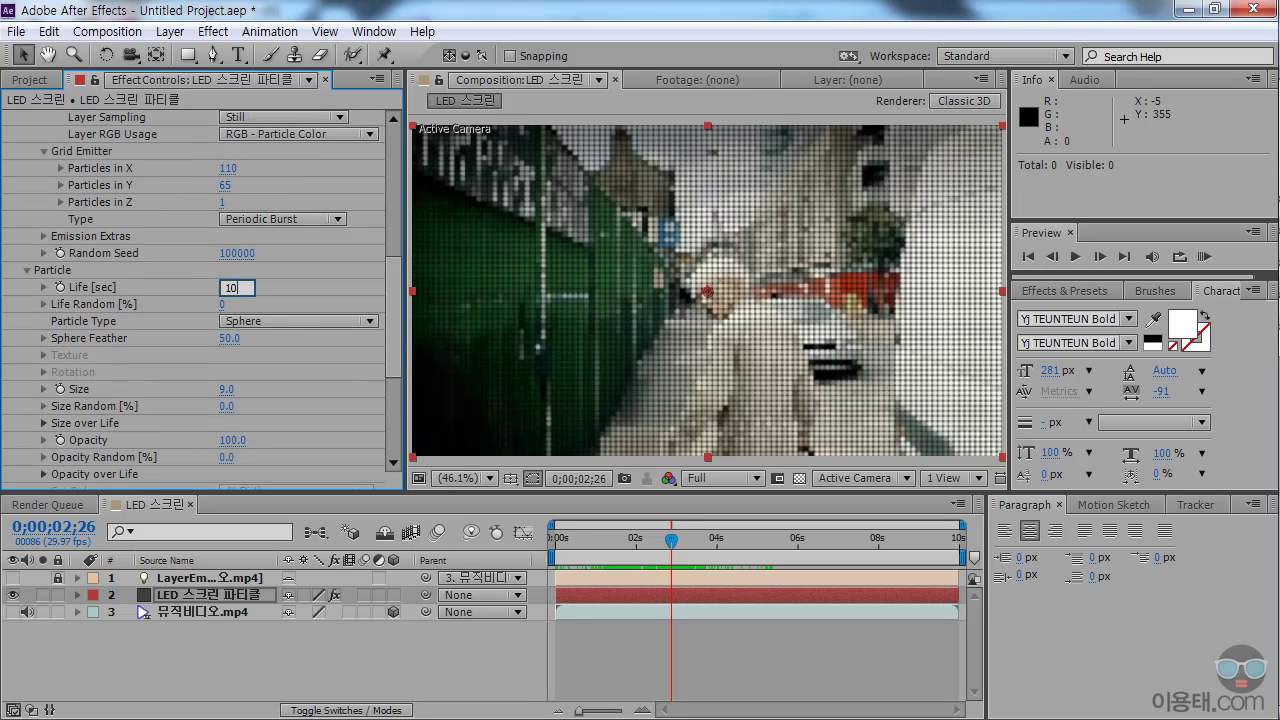
key(Return)
drag(671, 541, 920, 571)
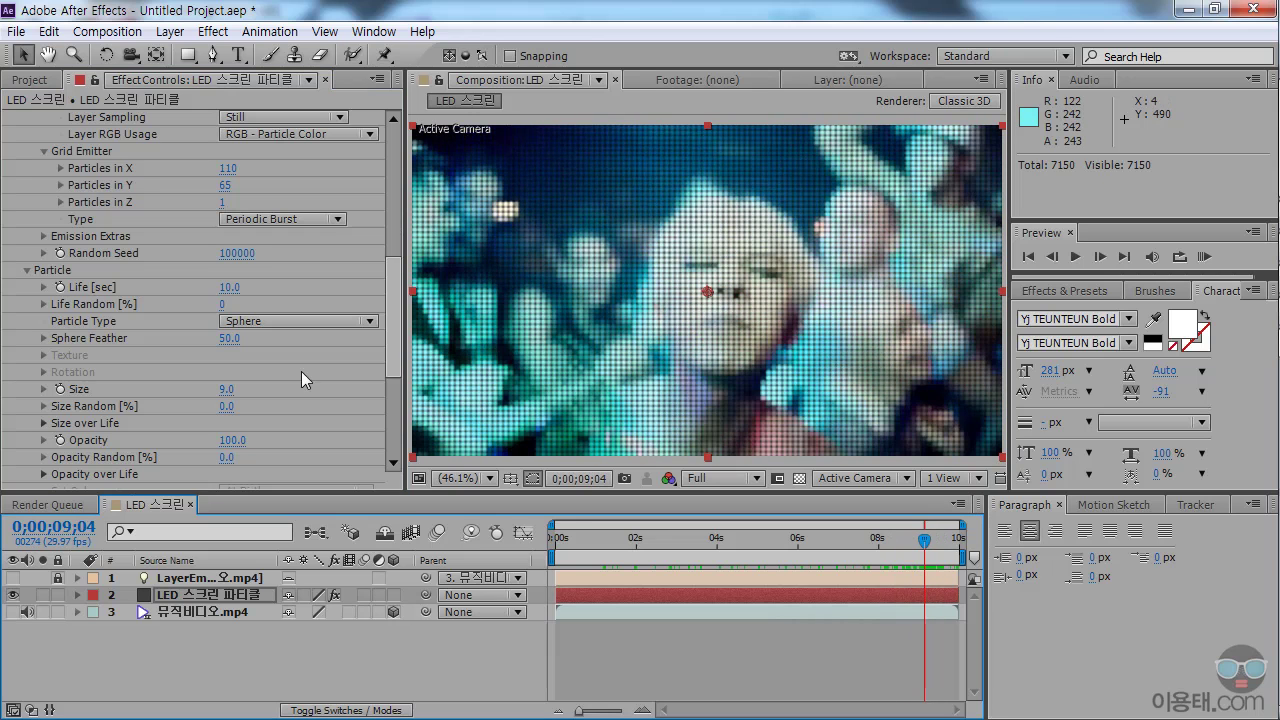
Go to the first frame and set Pre Run to 1 in the emitter's Emission Extras.
scroll(392, 337, down, 3)
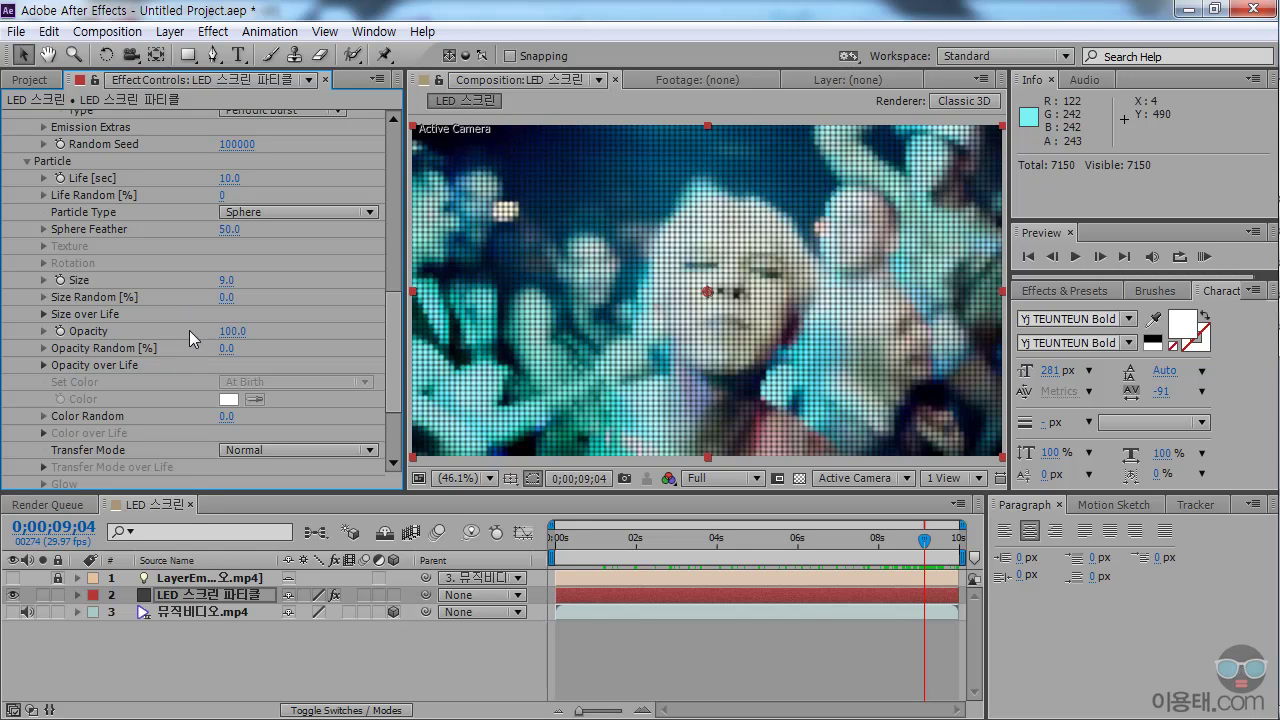
mouse_move(394, 376)
mouse_down()
mouse_move(395, 398)
mouse_move(392, 226)
mouse_up()
drag(597, 539, 521, 541)
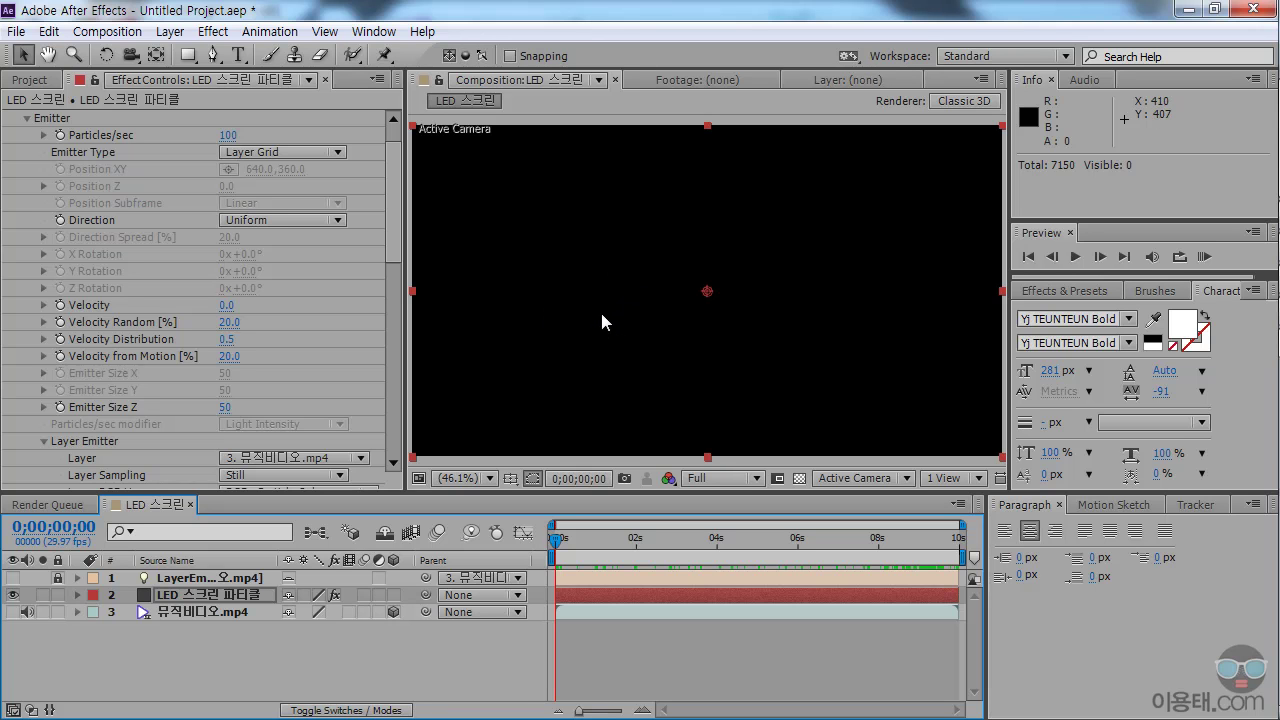
drag(394, 252, 395, 335)
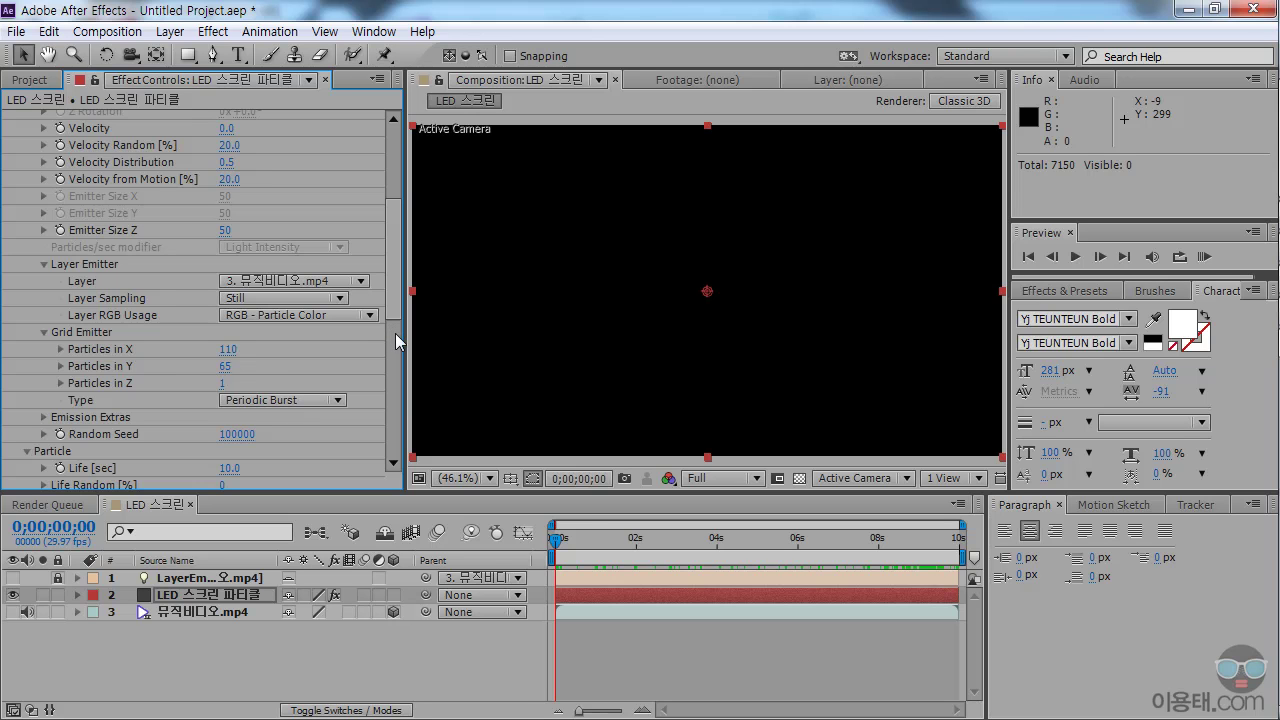
click(42, 418)
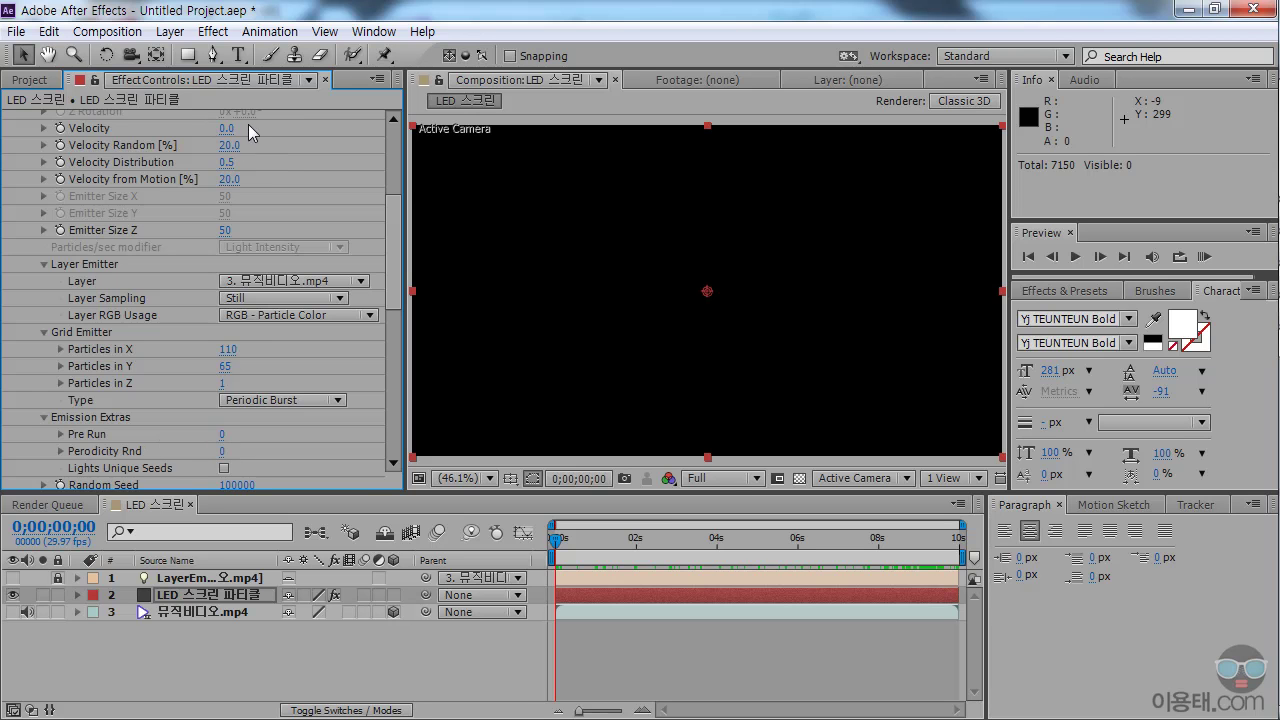
click(221, 437)
text(1)
key(Return)
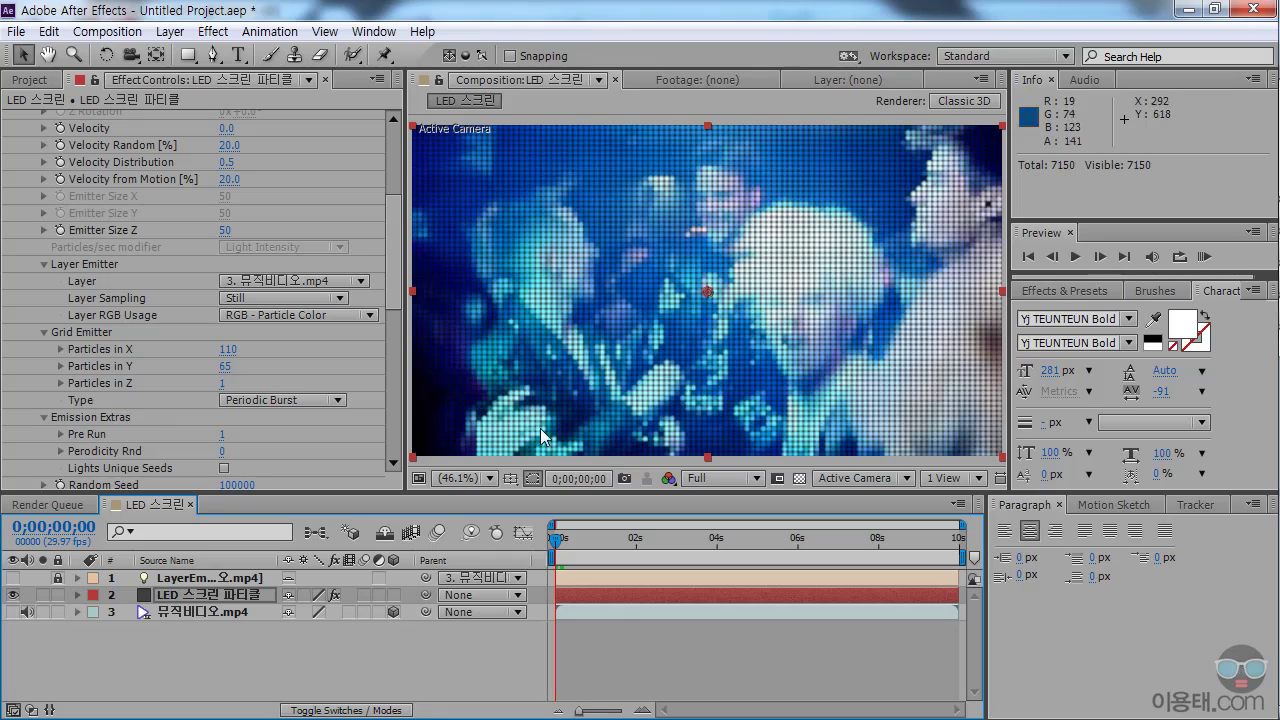
Check the grid at the last frame, 0;00;09;29, and set the particle Life to 11 seconds.
drag(557, 541, 974, 577)
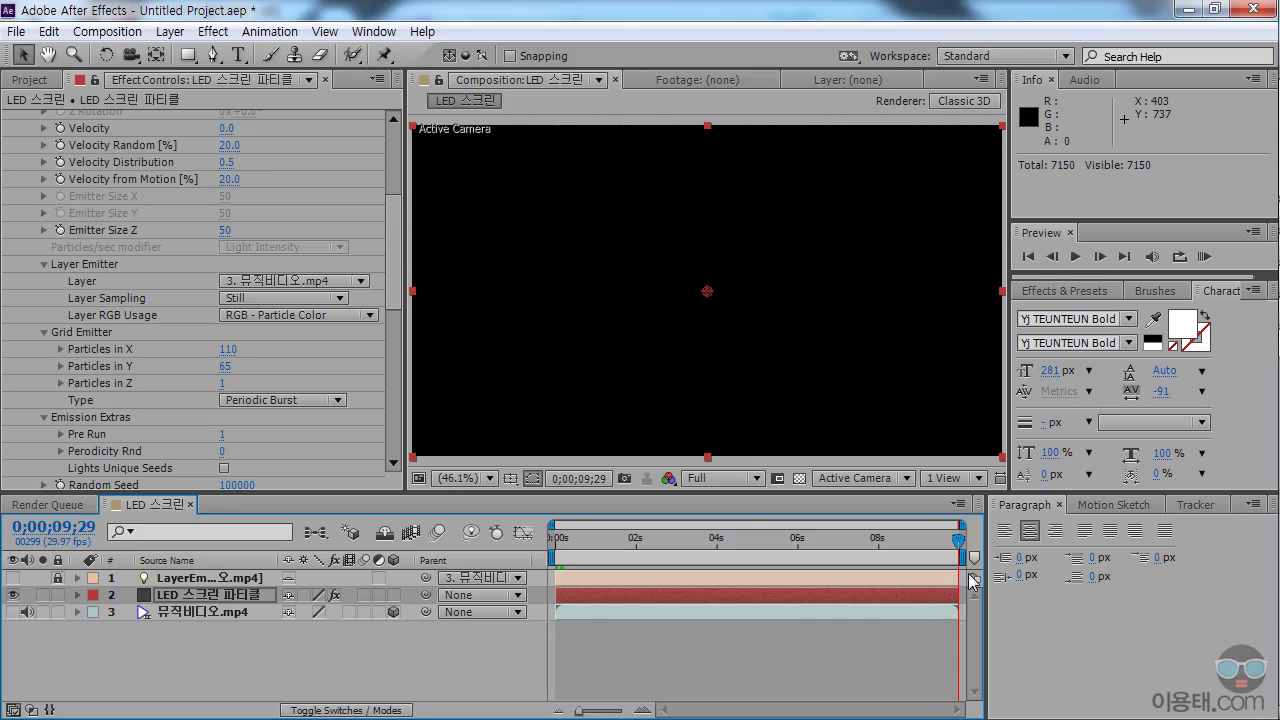
drag(960, 580, 968, 577)
drag(395, 255, 396, 308)
click(229, 346)
text(11)
key(Return)
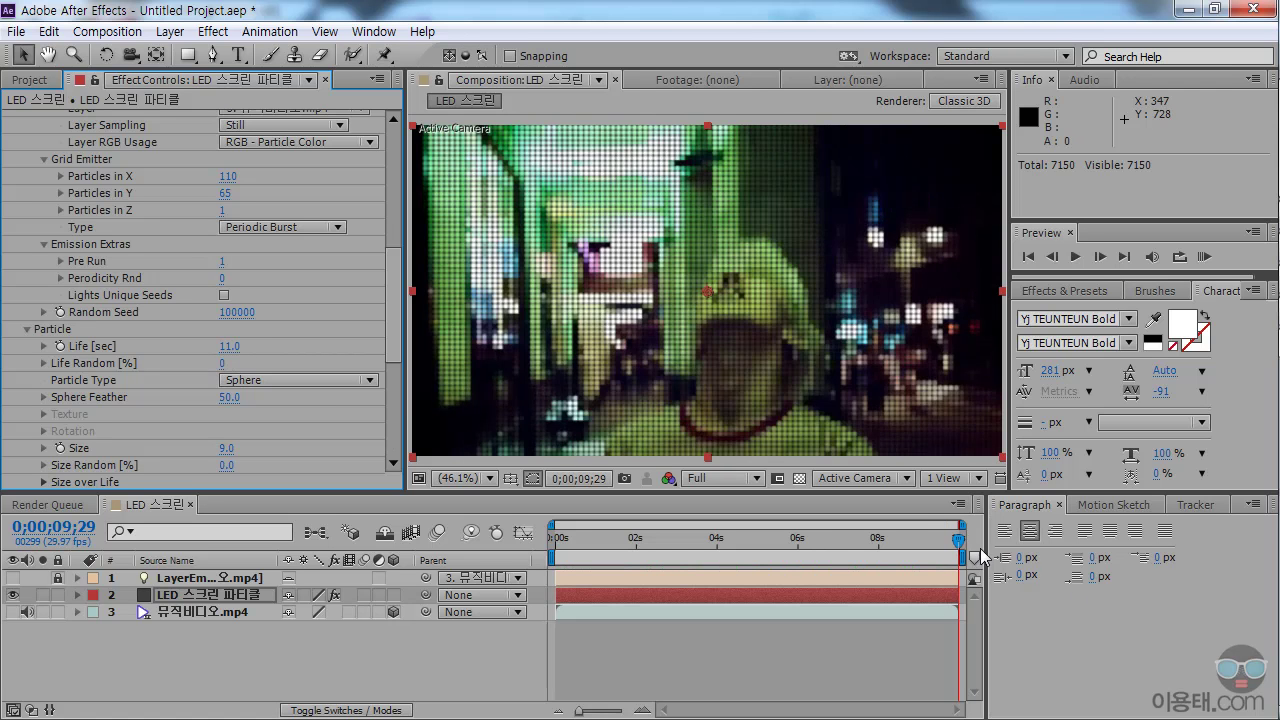
Check the dot grid from the first frame to 0;00;05;00 and at 0;00;03;07, and review Particular's emitter and particle settings.
key(Home)
drag(556, 552, 755, 587)
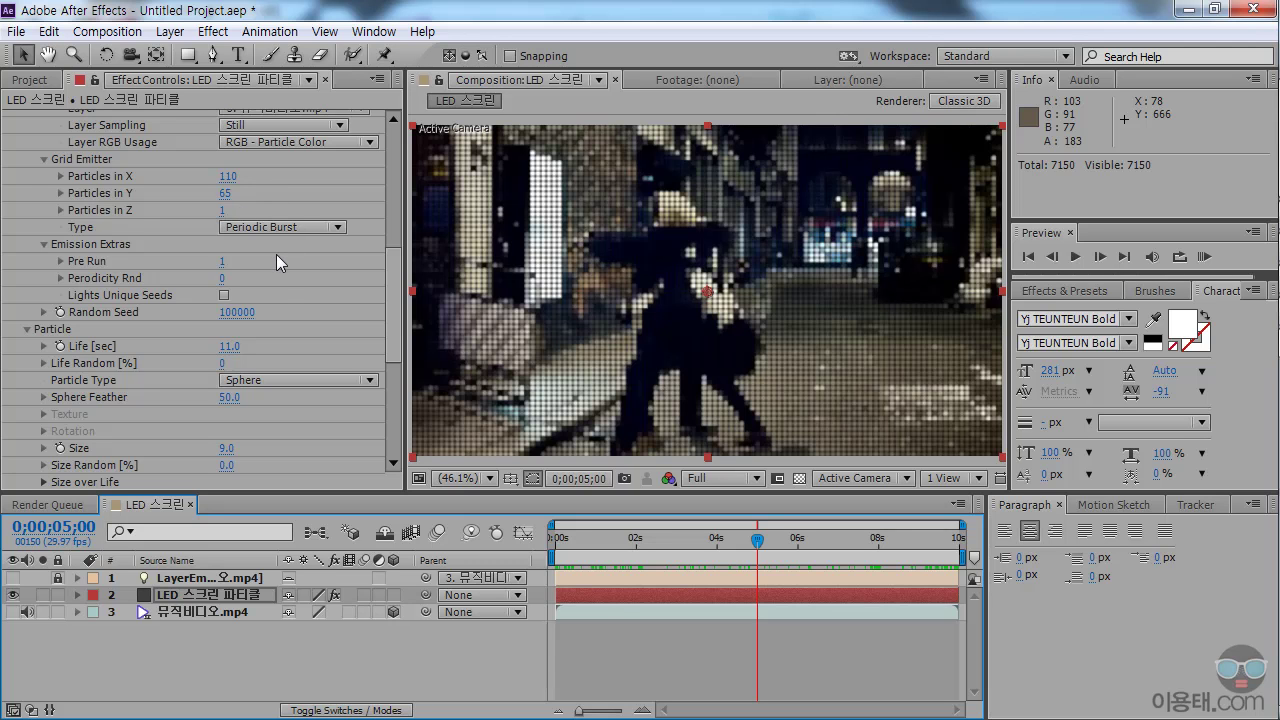
drag(578, 545, 689, 546)
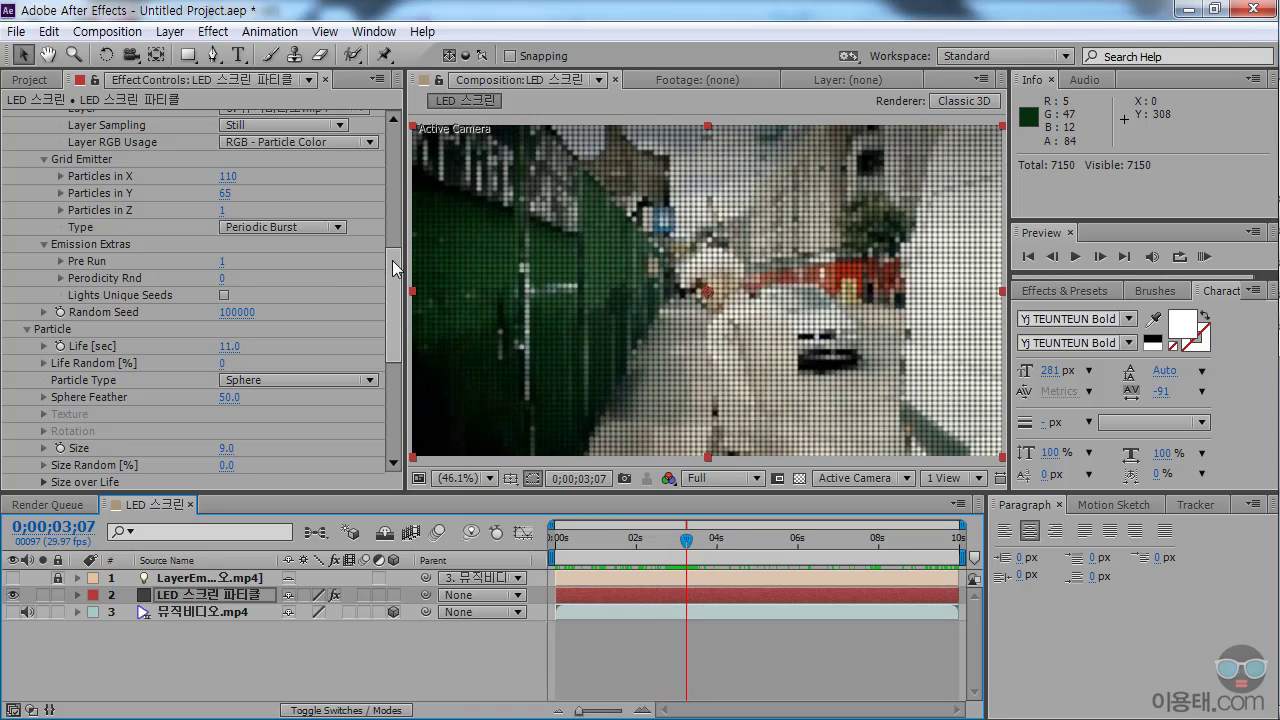
scroll(392, 230, up, 8)
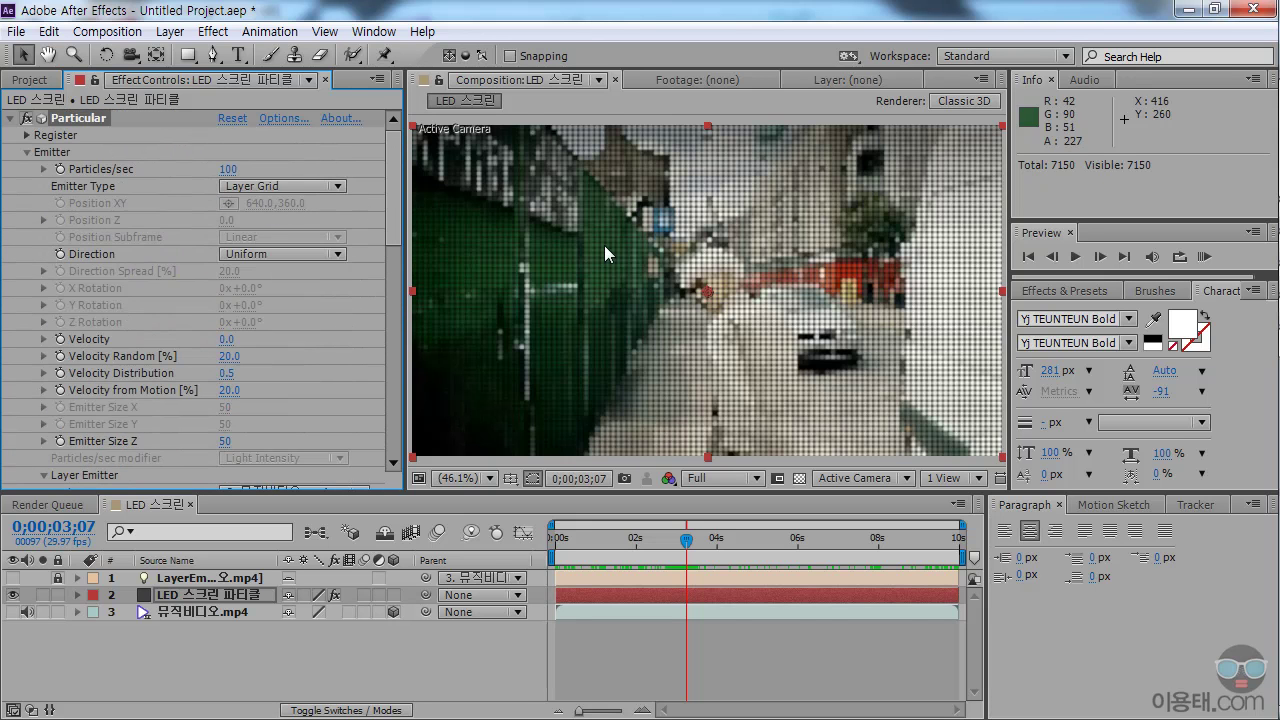
scroll(393, 239, down, 1)
drag(393, 239, 371, 307)
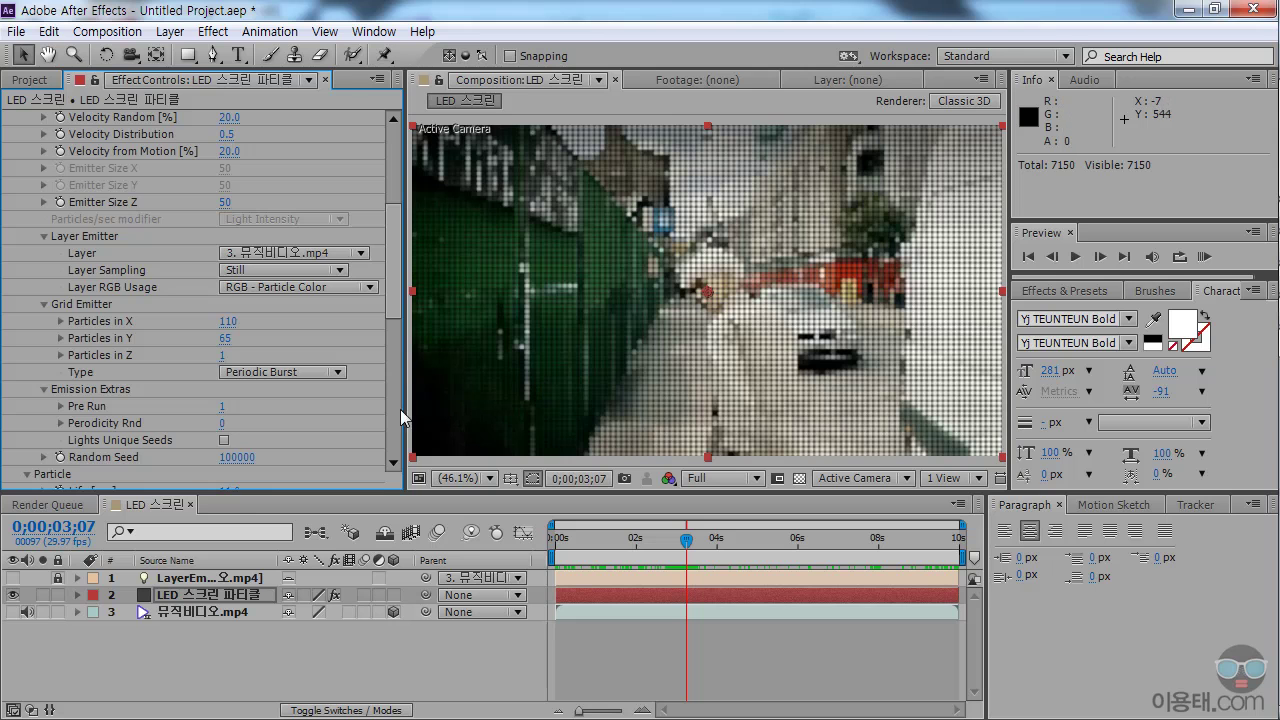
scroll(396, 410, down, 10)
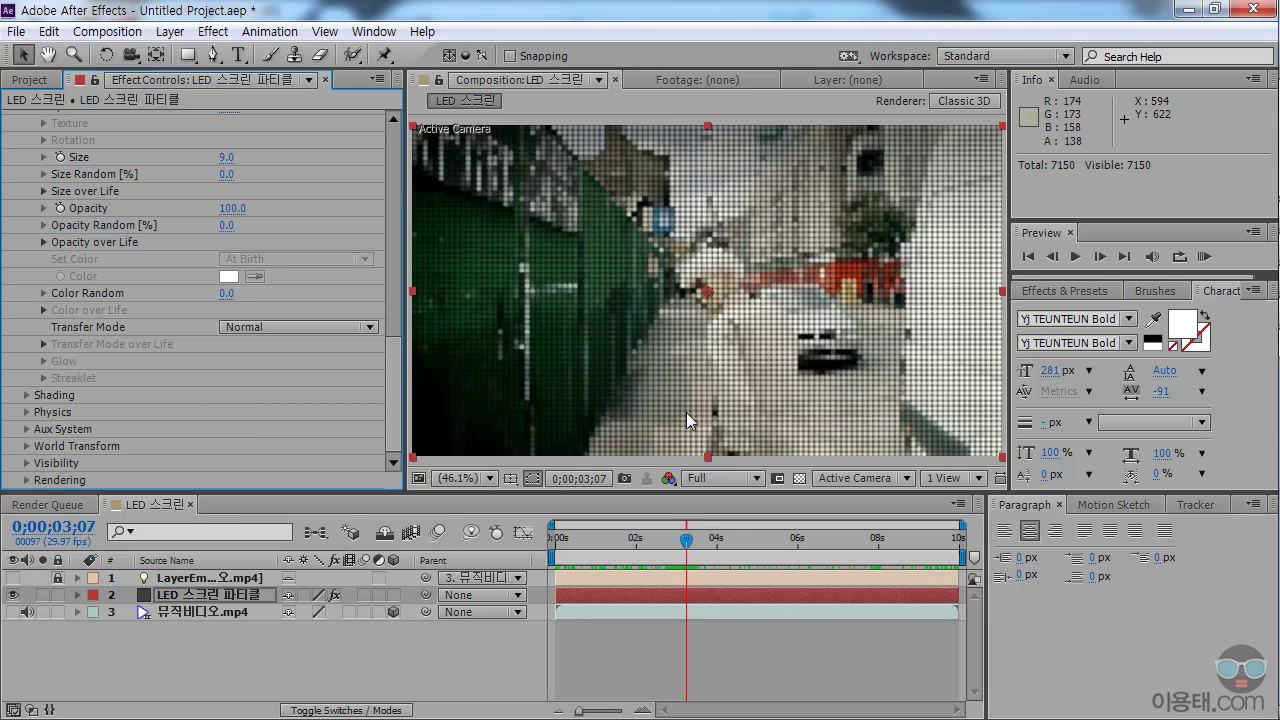
Save the project, duplicate the LED 스크린 파티클 layer, and widen the Source Name column in the timeline.
key(ctrl+s)
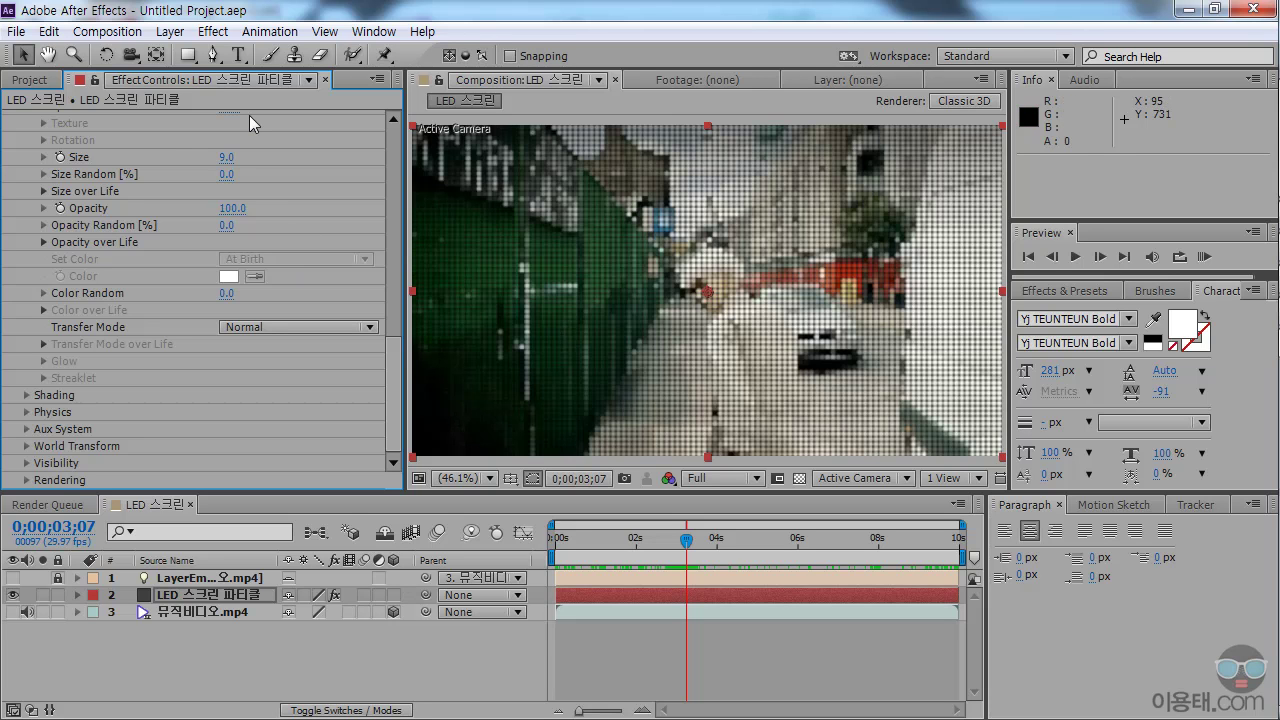
click(229, 661)
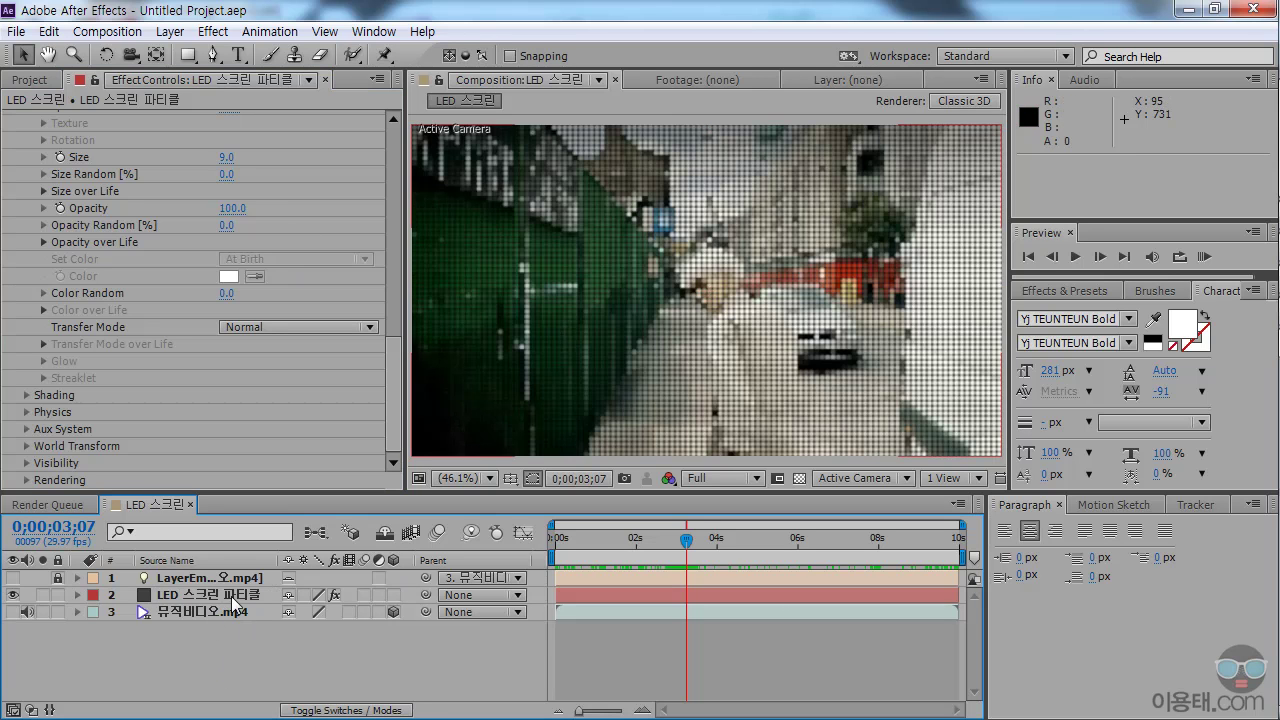
click(236, 600)
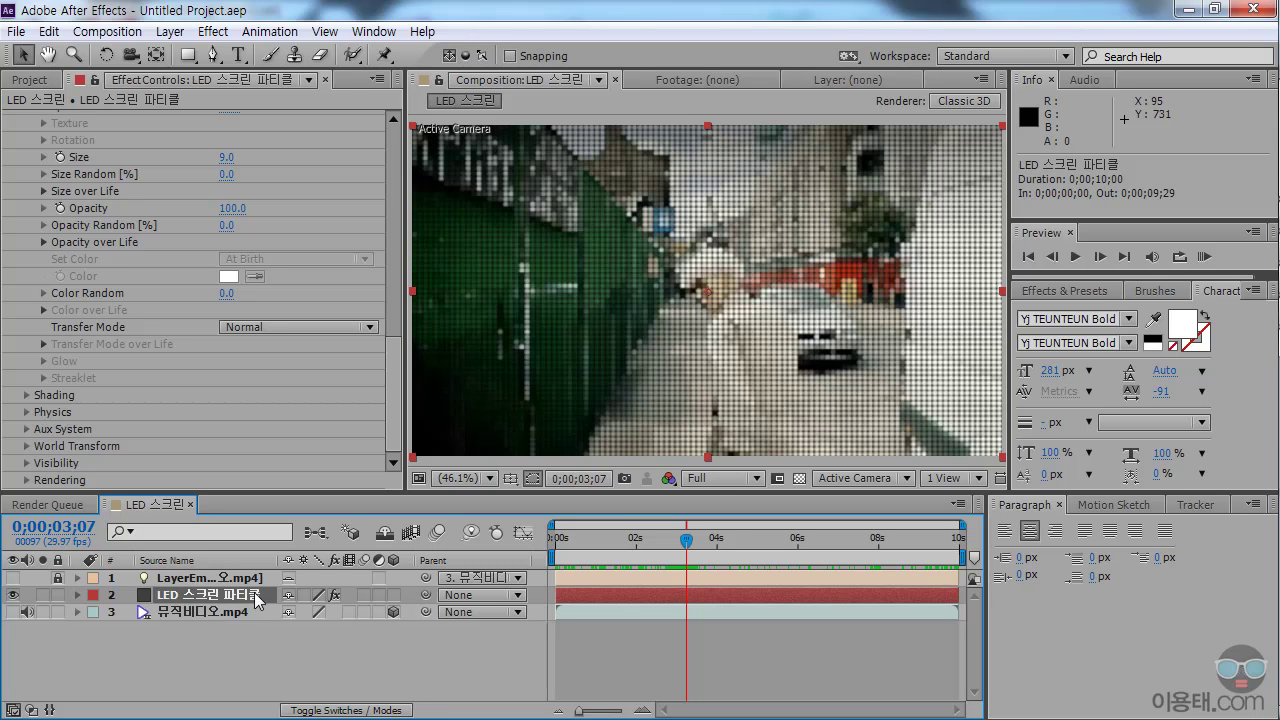
key(ctrl+d)
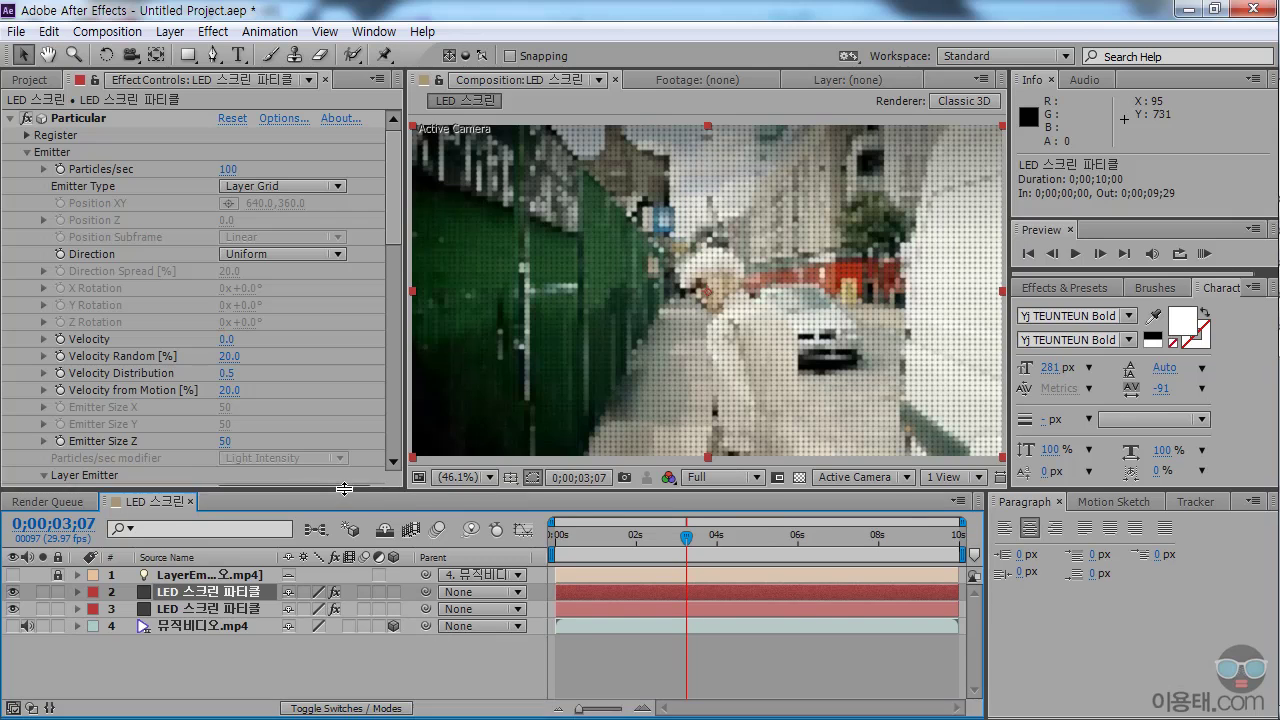
drag(288, 557, 325, 557)
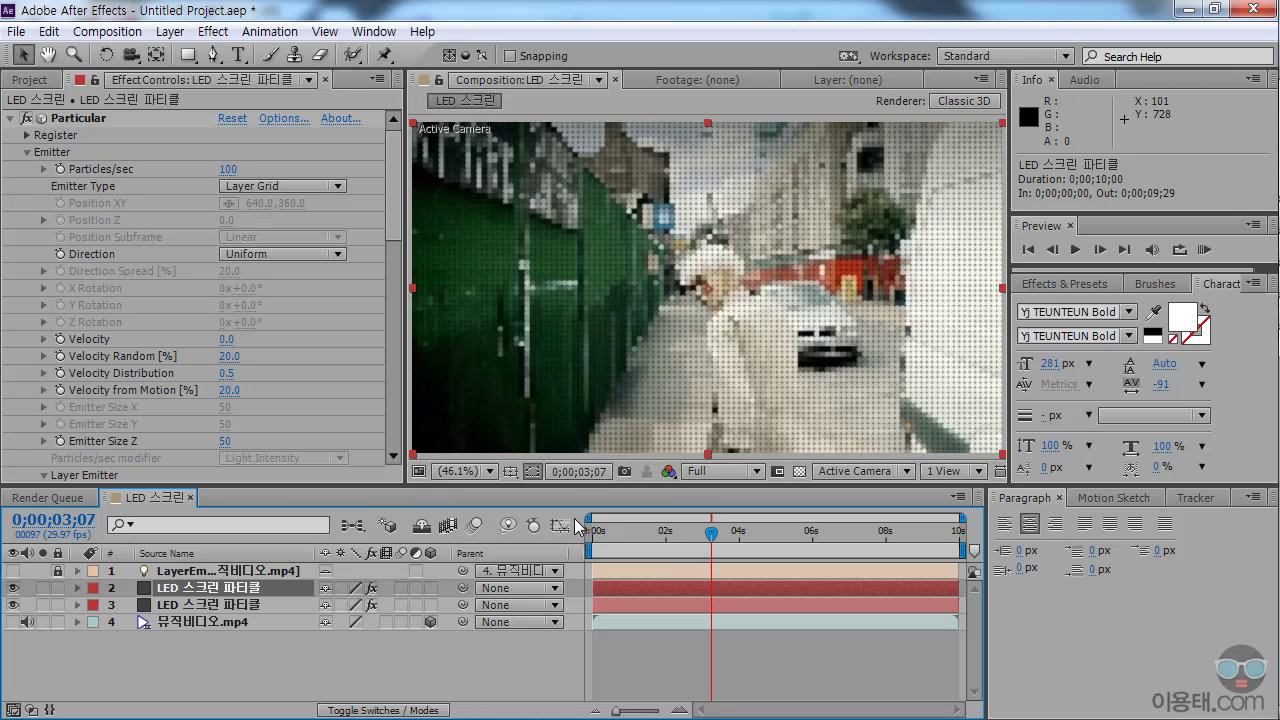
Create a 1280 × 720 px solid named 바닥 with the dark gray color 323232.
click(170, 32)
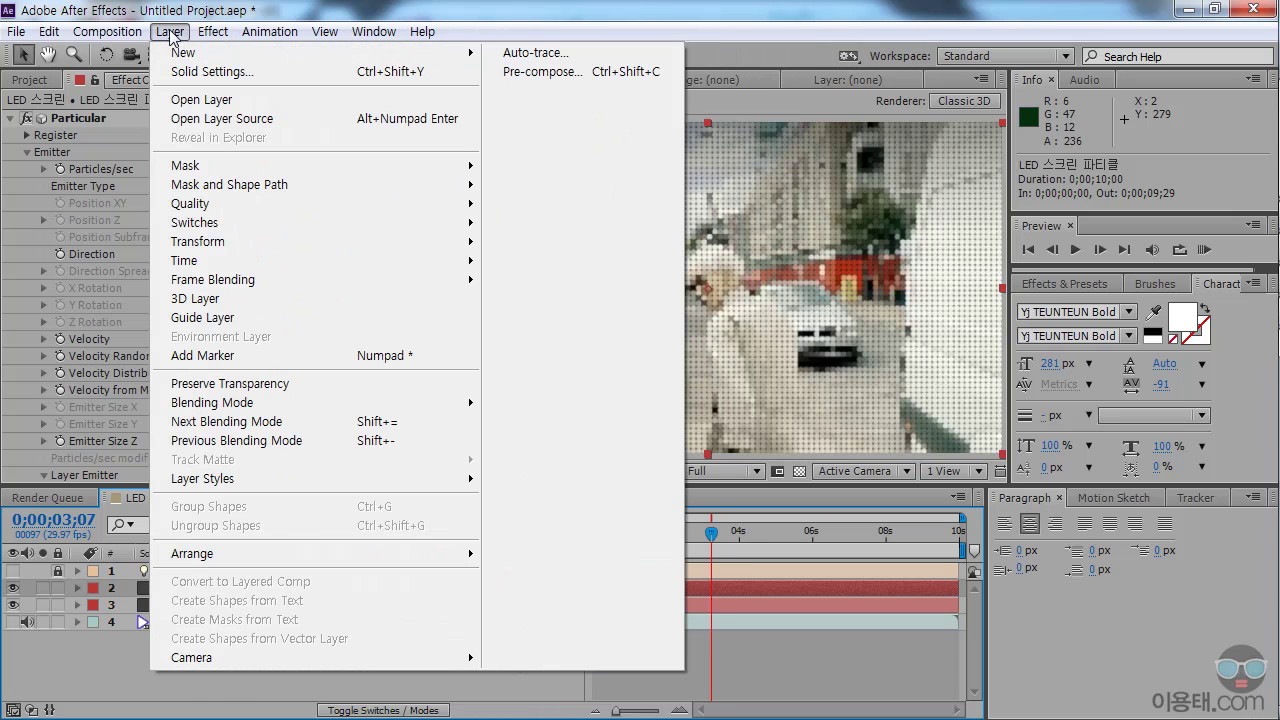
mouse_move(185, 52)
click(535, 78)
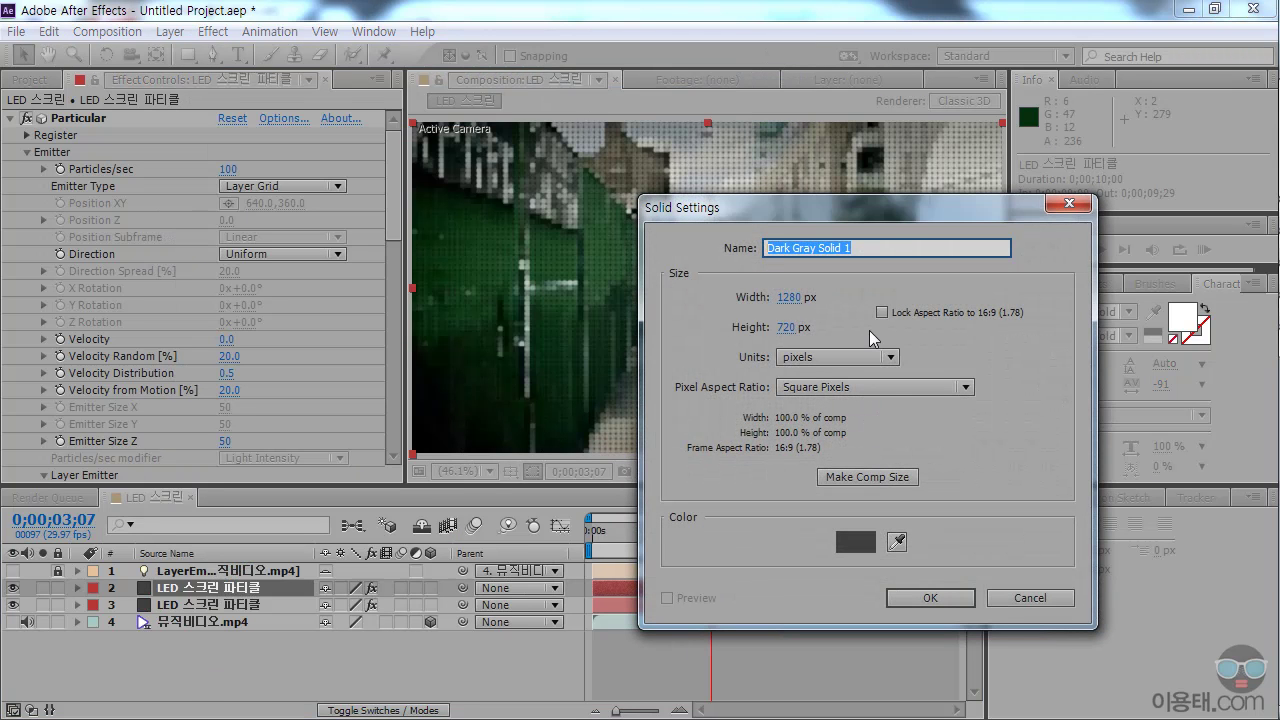
text(밤)
text(닥)
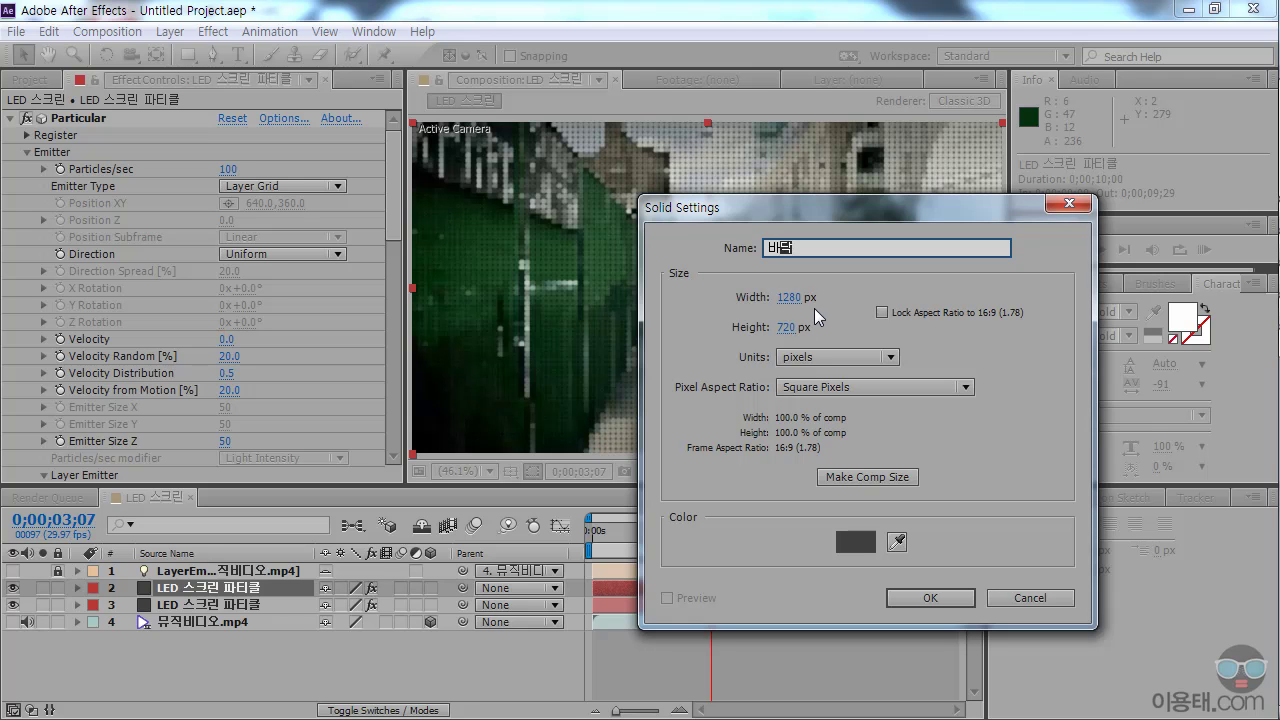
click(863, 543)
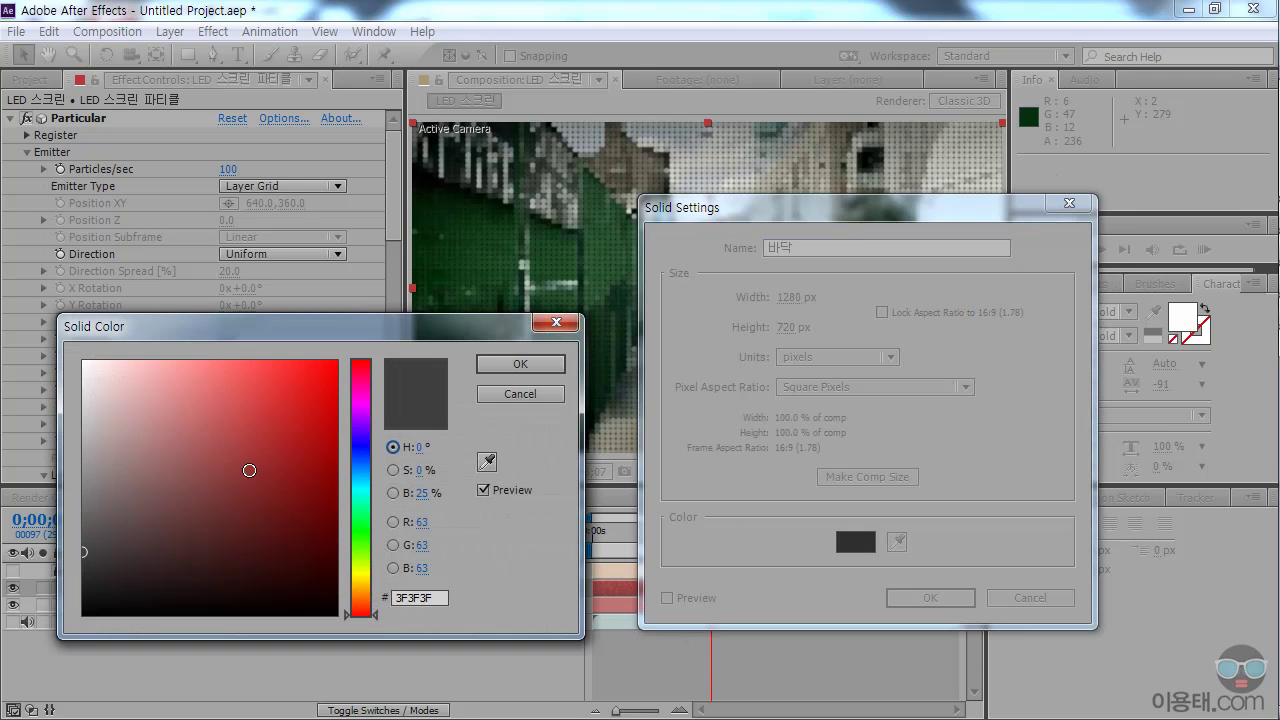
click(92, 576)
mouse_move(92, 576)
mouse_down()
mouse_move(79, 582)
mouse_move(72, 565)
mouse_up()
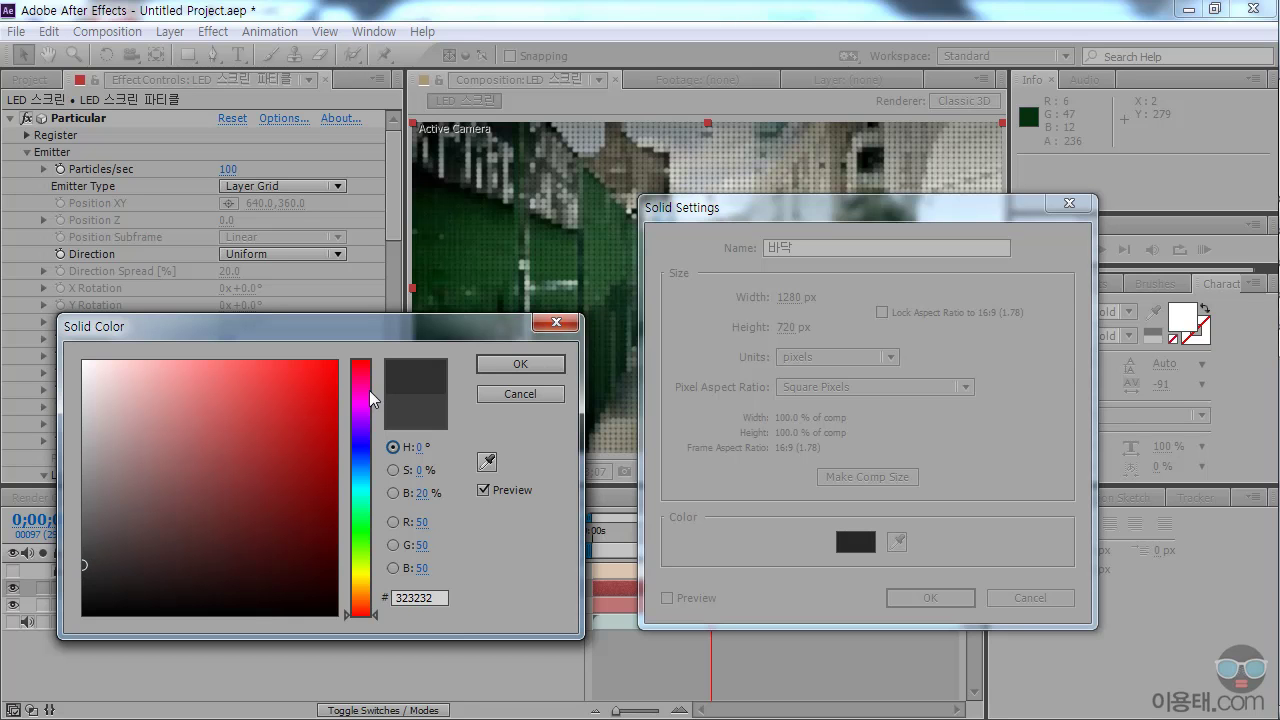
click(538, 362)
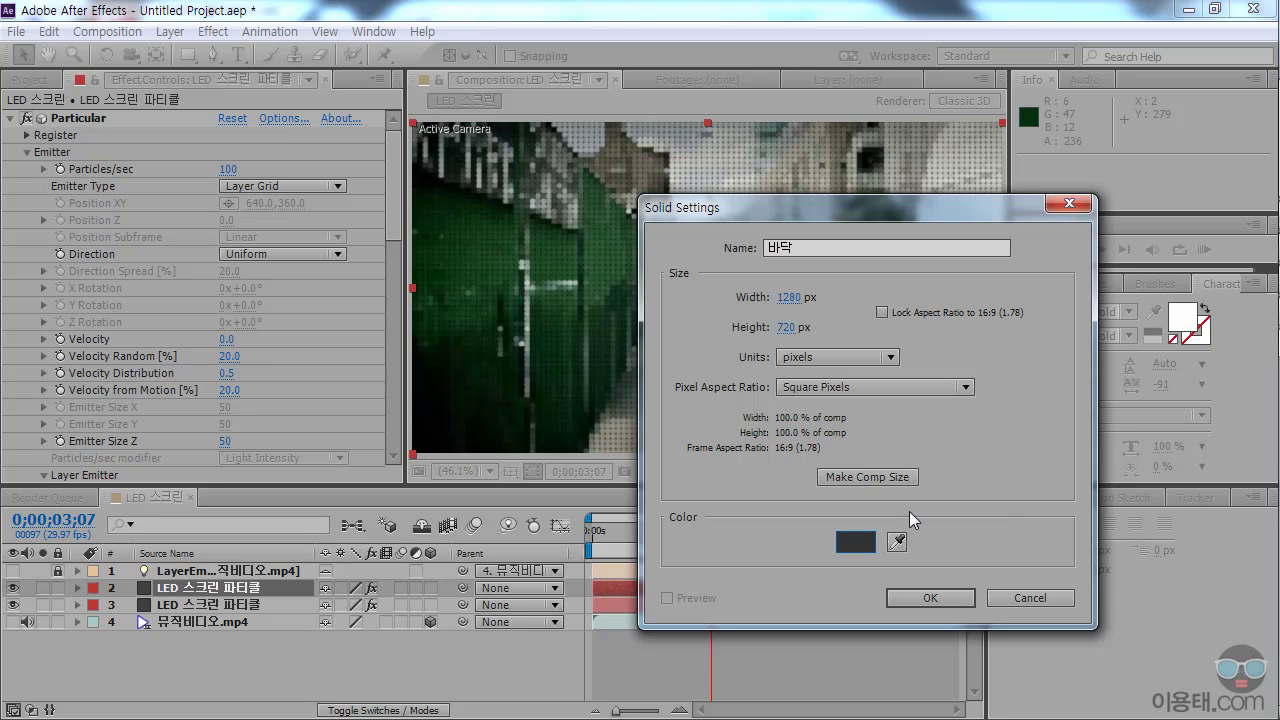
click(929, 597)
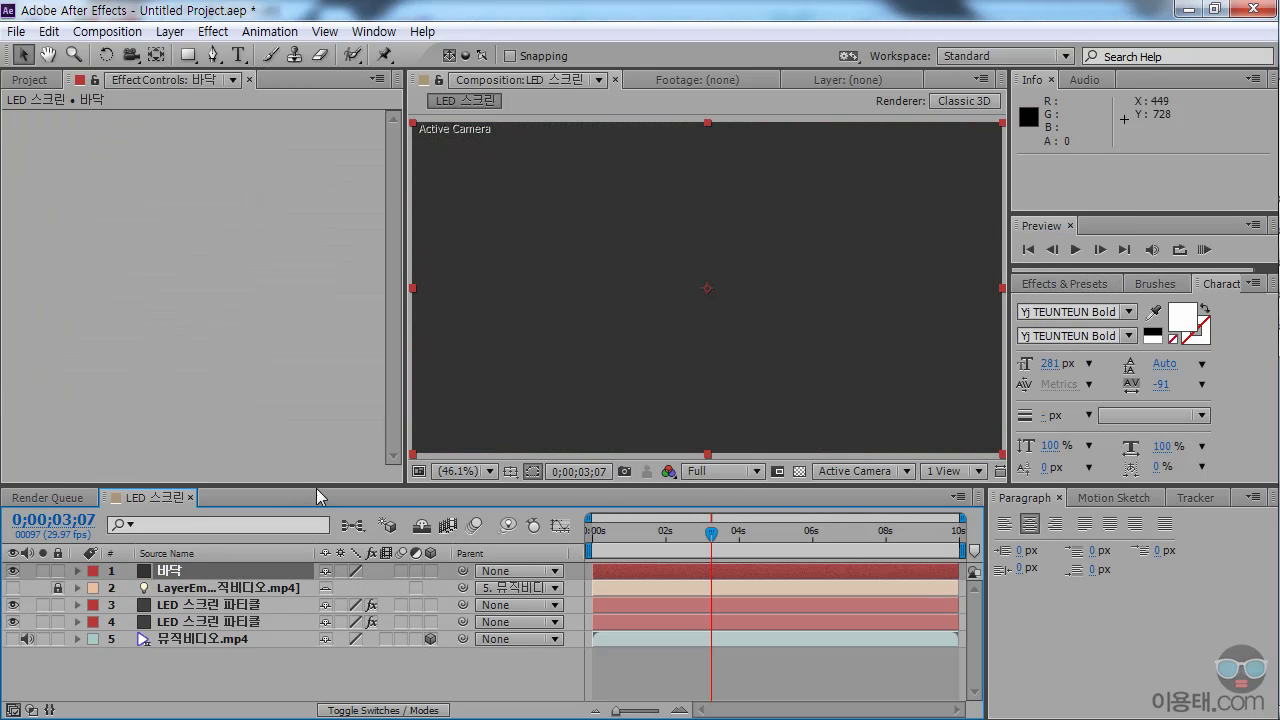
Move the 바닥 solid below both LED 스크린 파티클 layers and make it a 3D layer.
drag(317, 462, 317, 449)
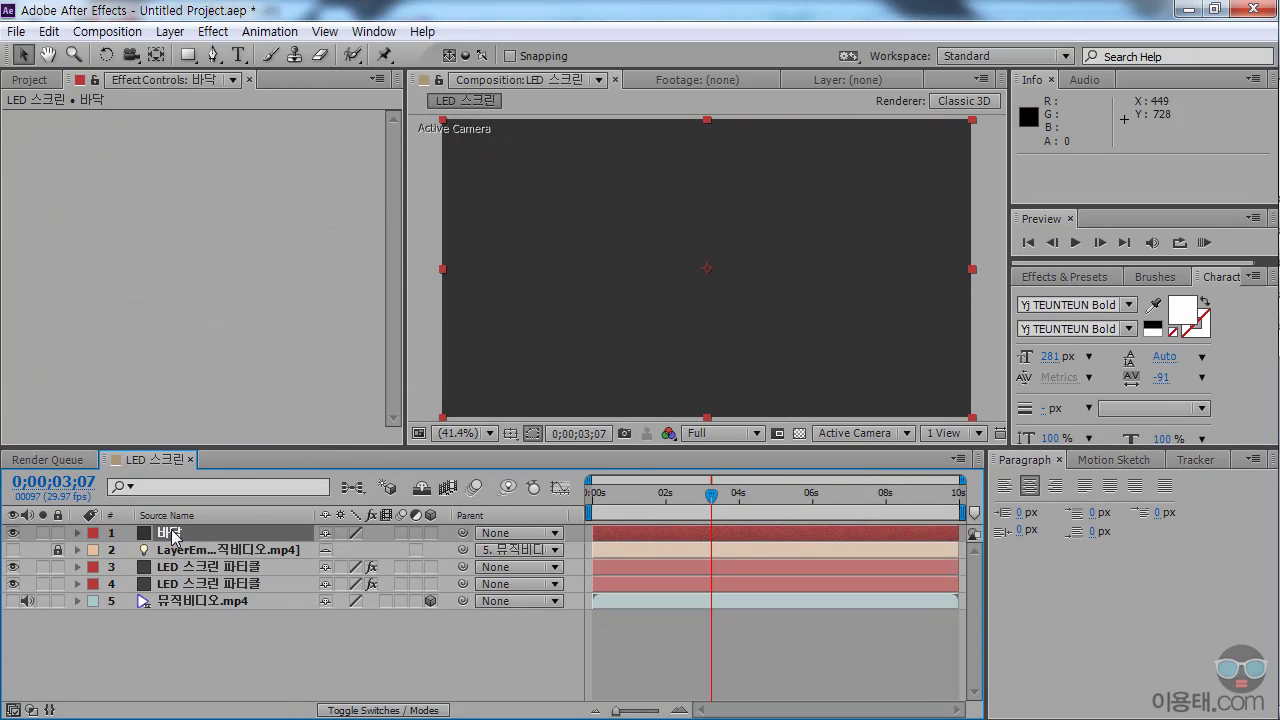
drag(173, 537, 193, 604)
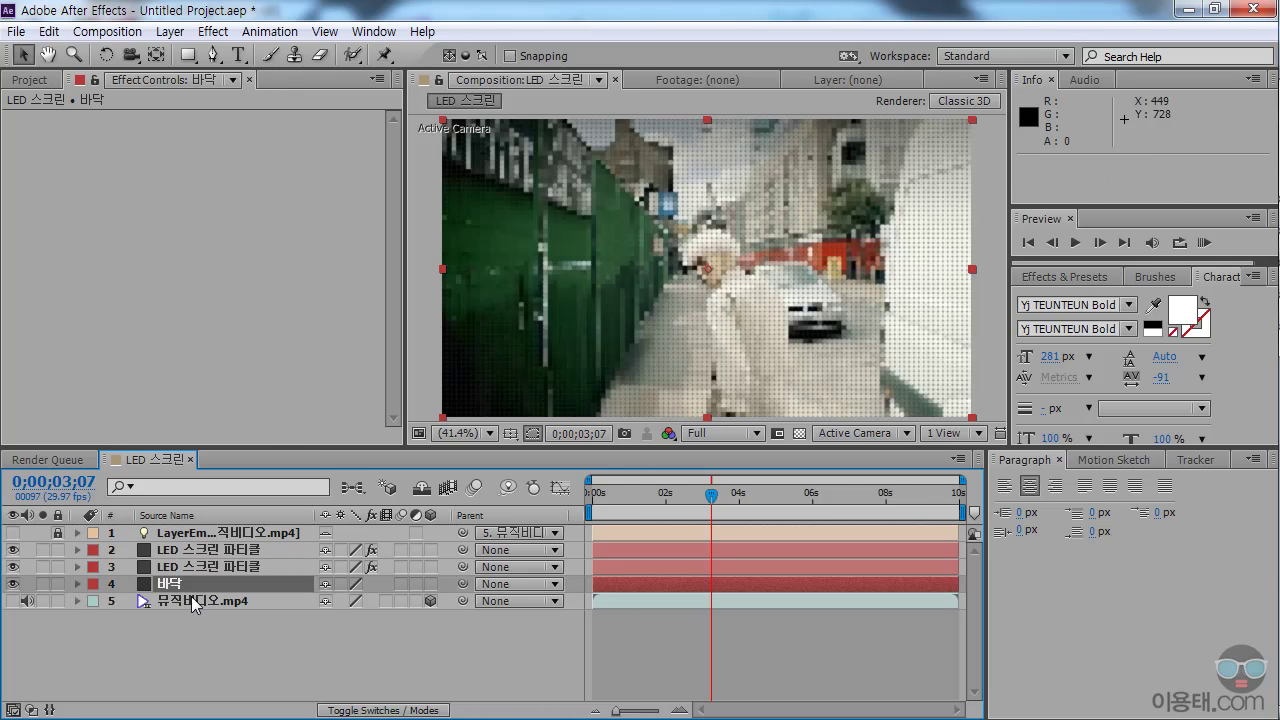
drag(272, 451, 276, 433)
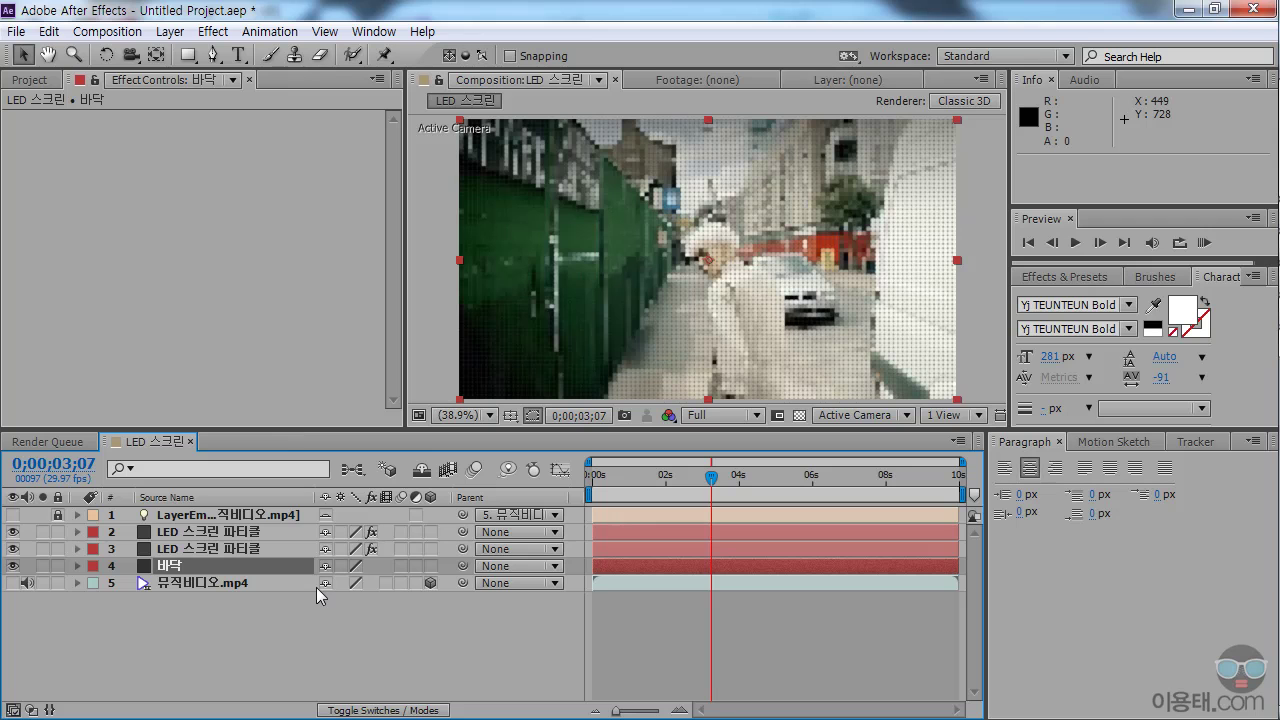
click(430, 566)
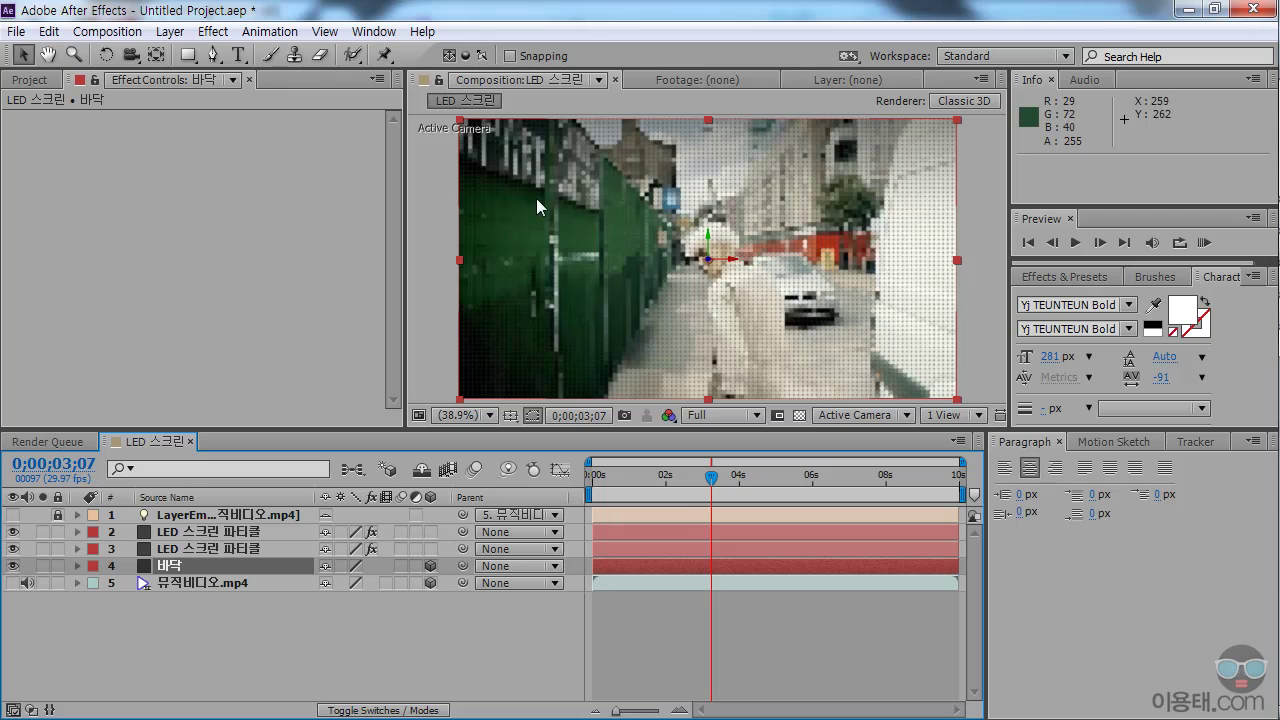
Add a two-node camera with the 50mm preset, keeping the name Camera 1.
click(172, 32)
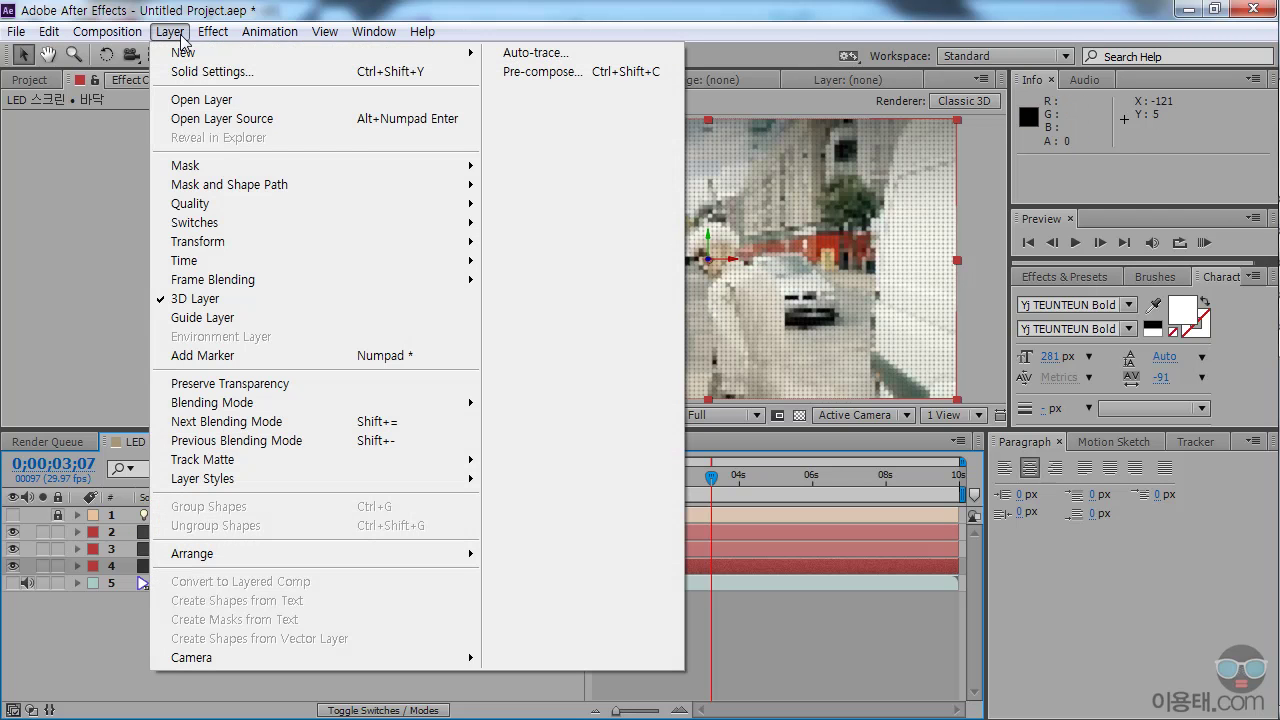
mouse_move(197, 61)
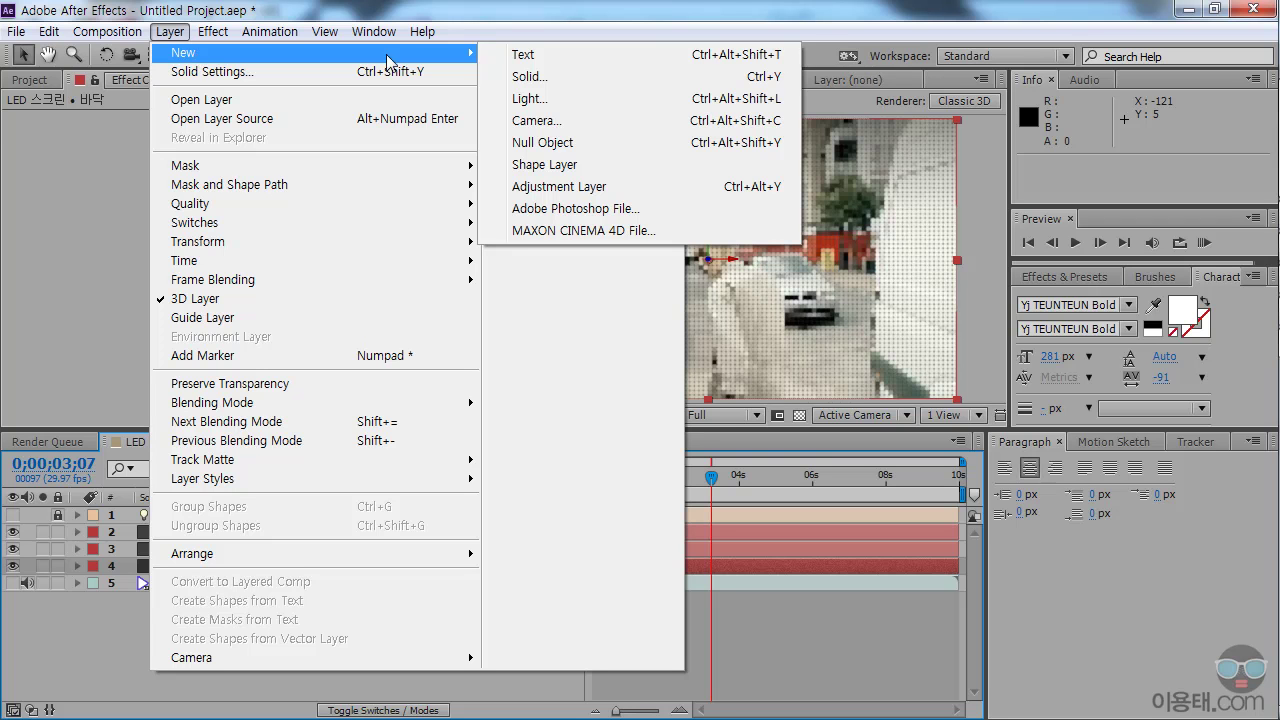
click(542, 121)
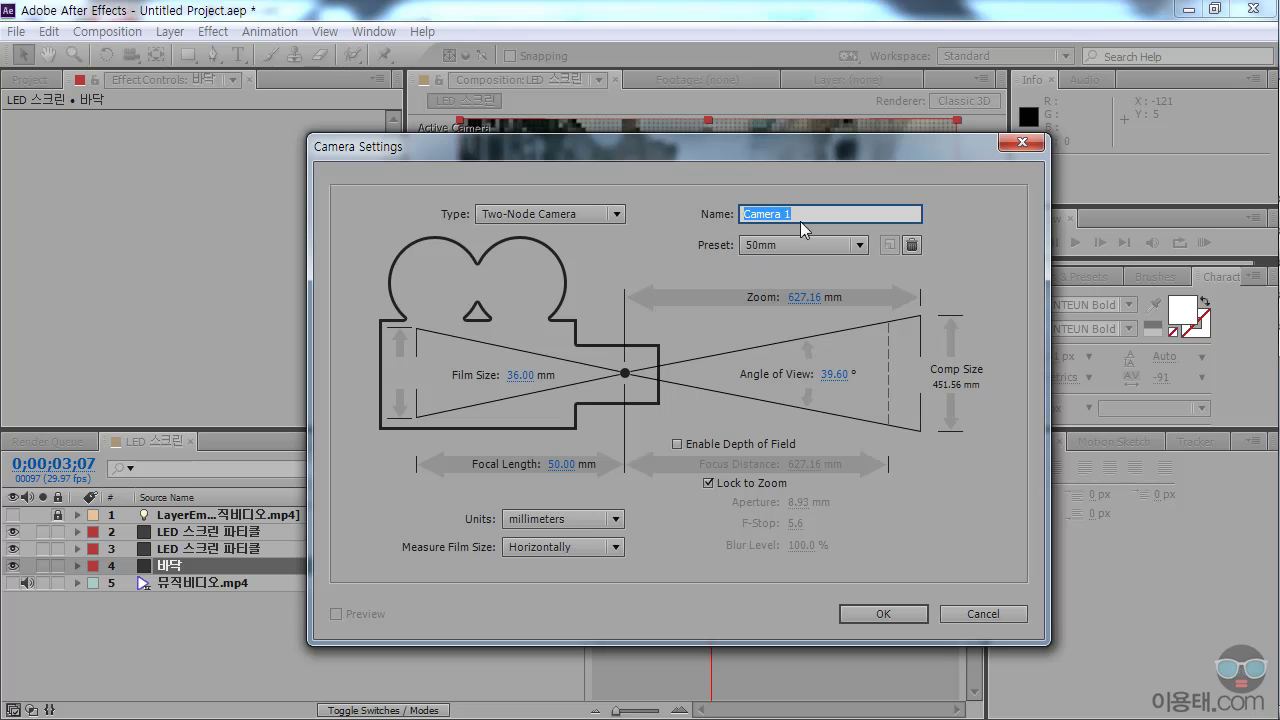
click(871, 612)
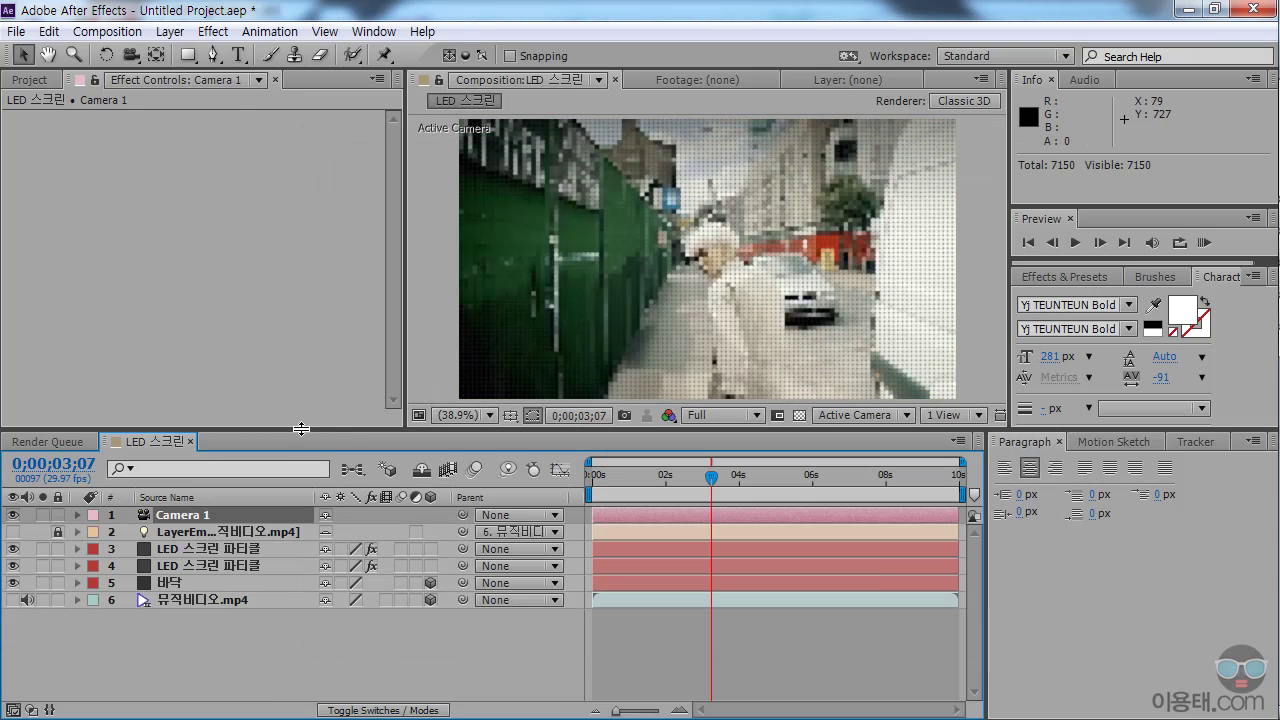
Orbit the camera sideways around the LED grid and pull it back to about 1988, 360, -2200.
click(130, 56)
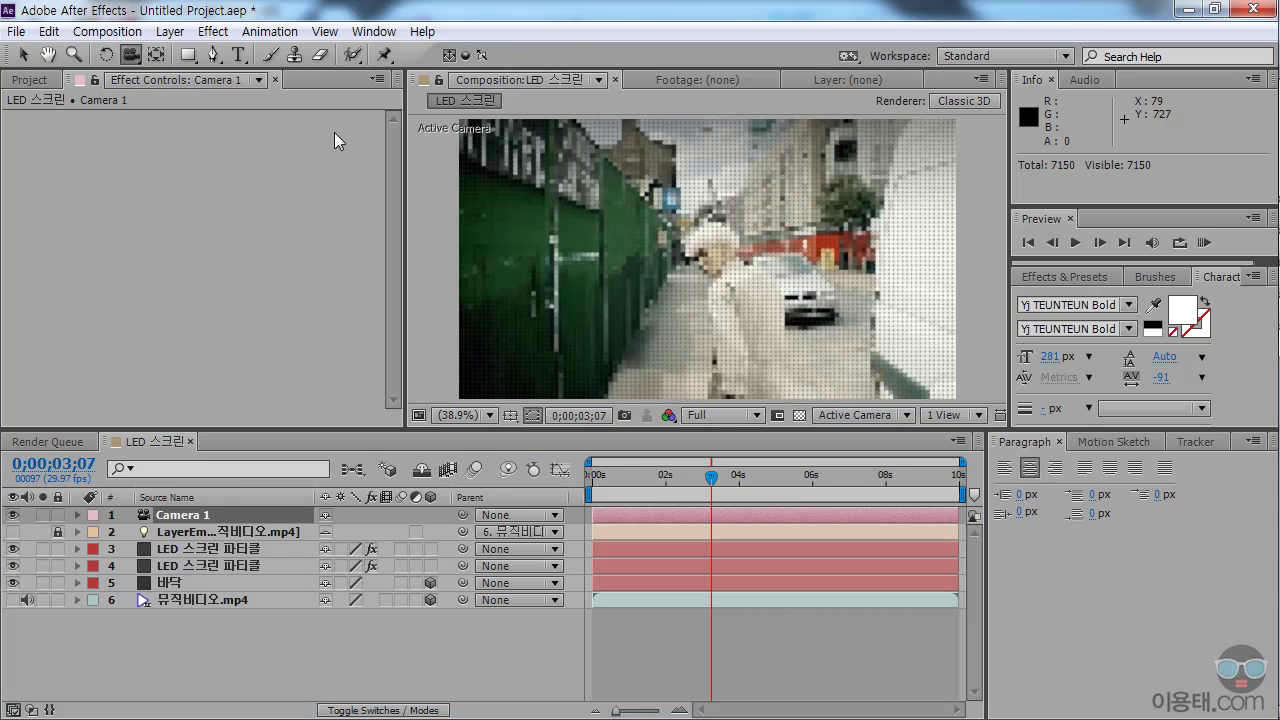
click(708, 259)
drag(708, 259, 660, 259)
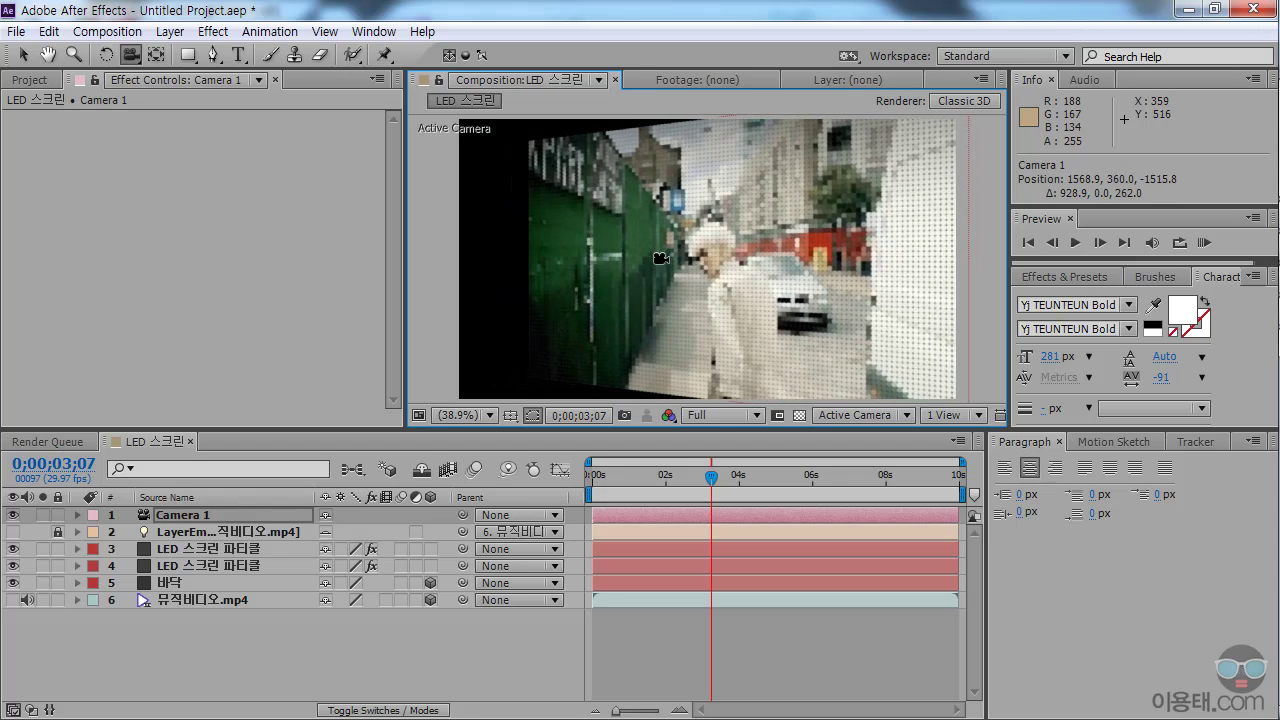
drag(714, 262, 599, 292)
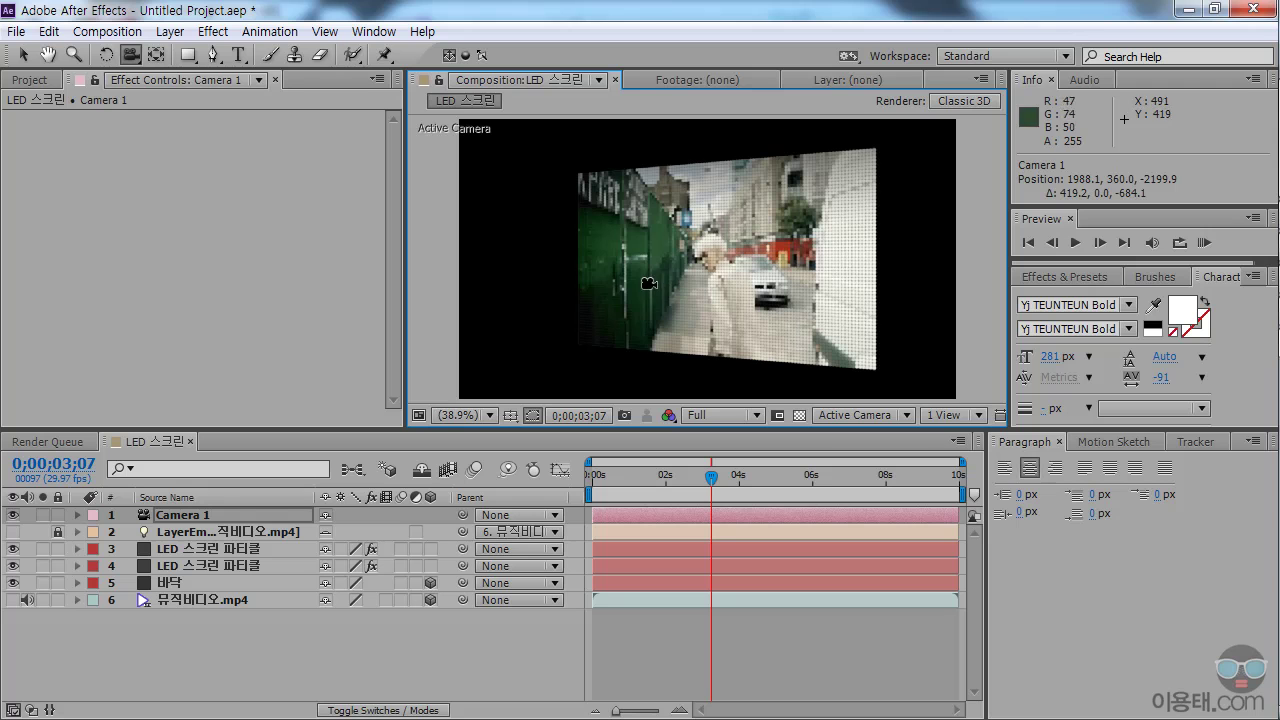
click(175, 585)
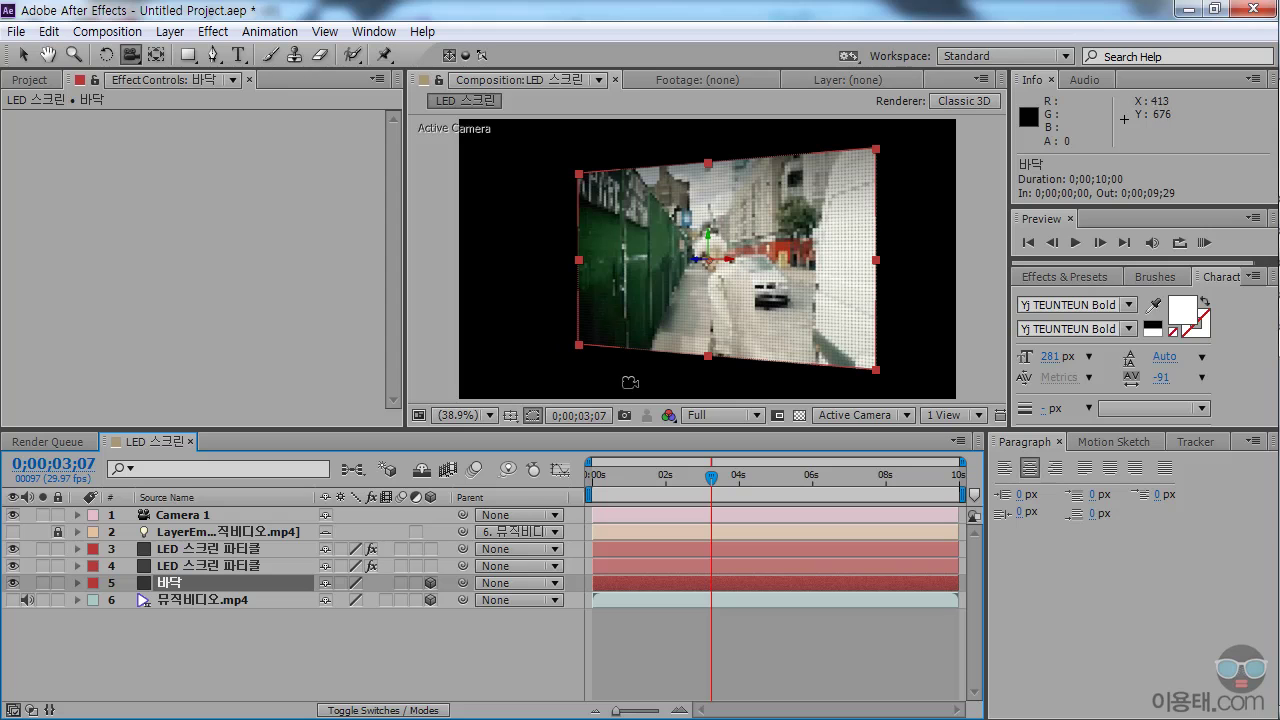
click(694, 413)
click(196, 599)
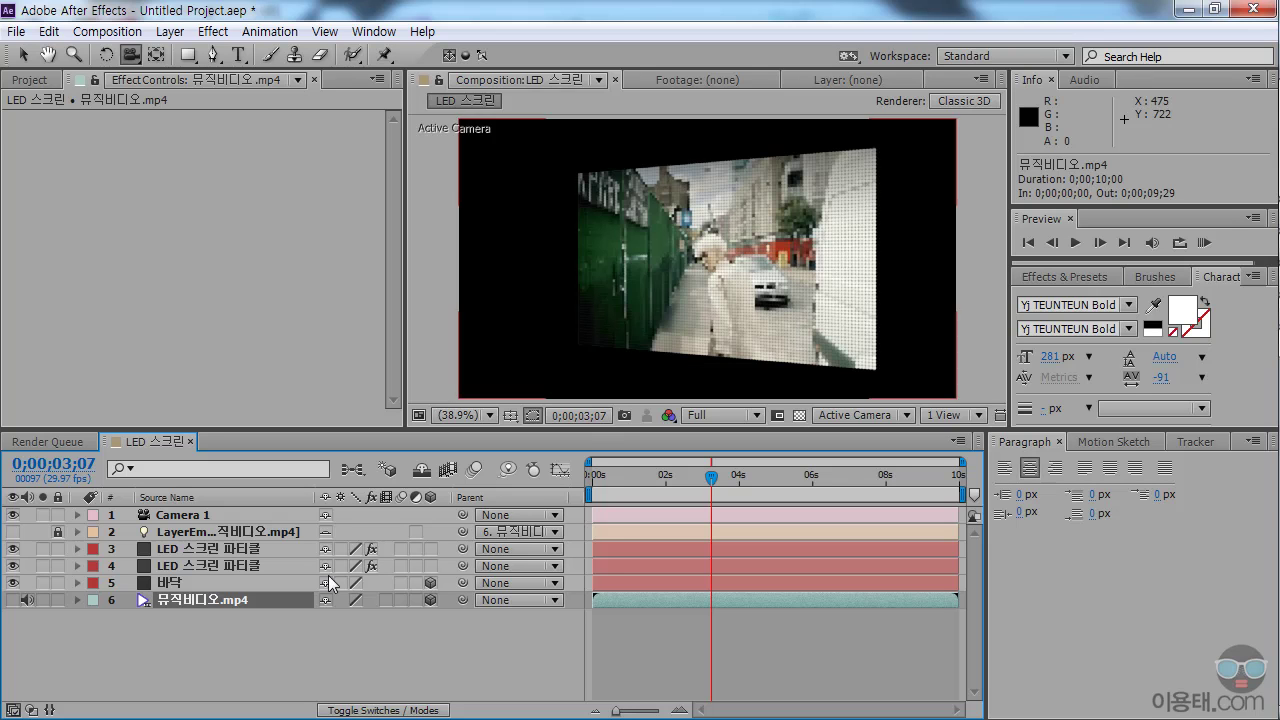
Lay the 바닥 layer flat by setting its X Rotation to 90°.
click(176, 586)
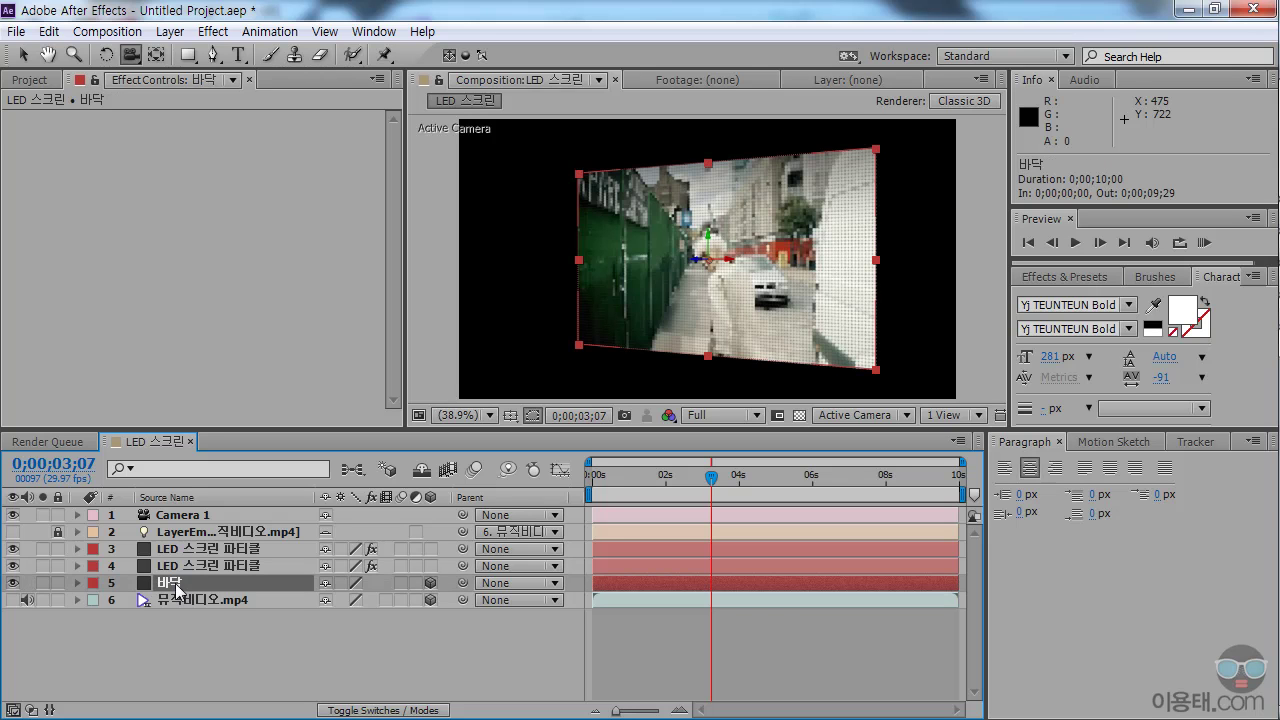
click(77, 583)
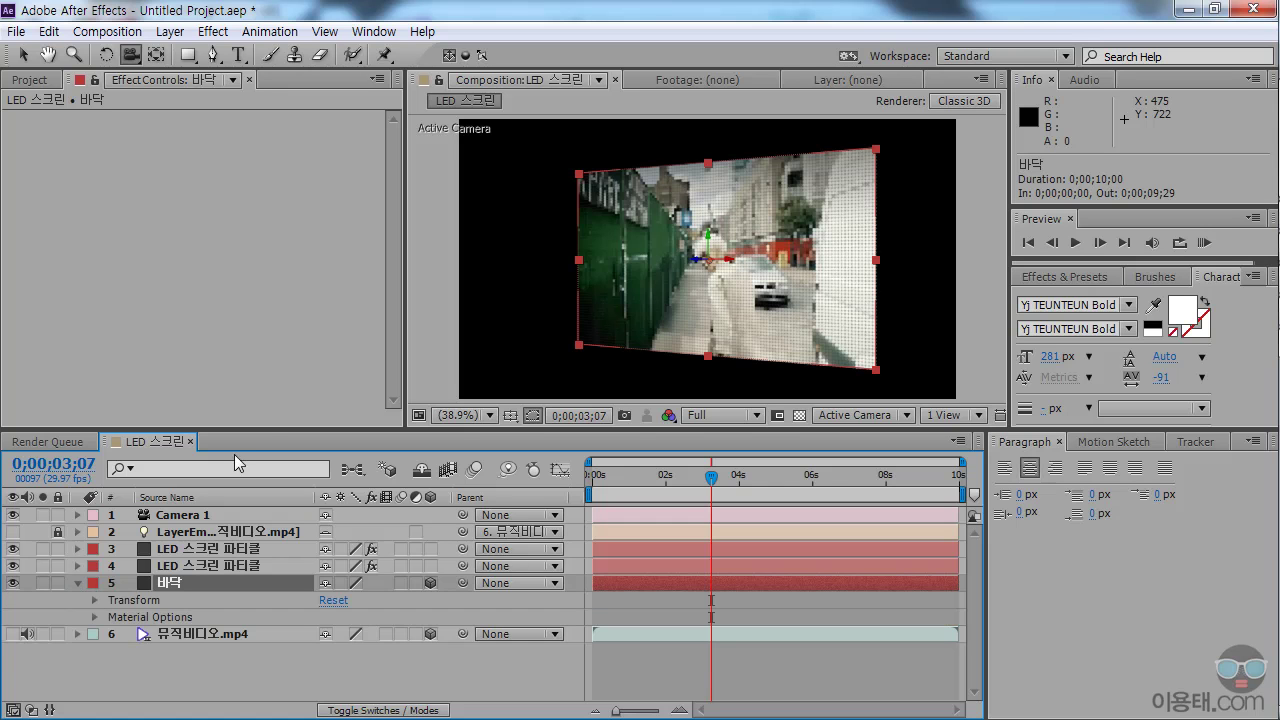
drag(270, 428, 270, 369)
click(94, 541)
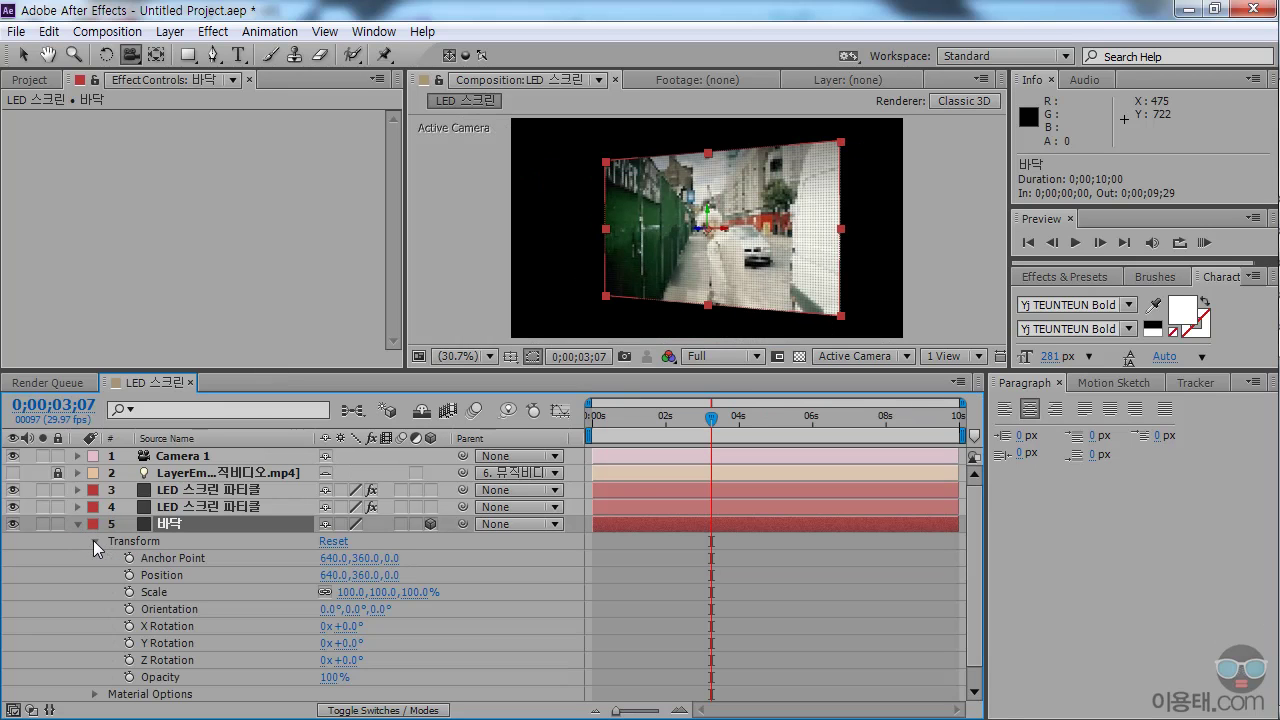
drag(348, 626, 397, 630)
click(348, 626)
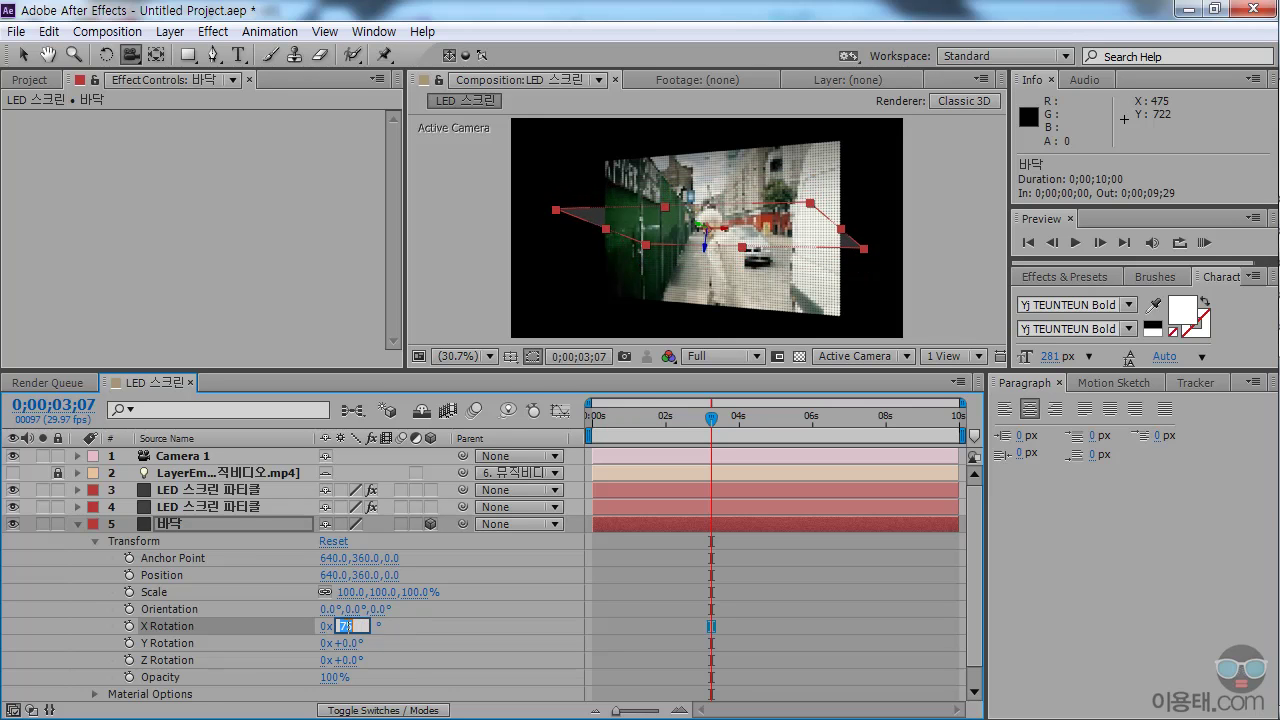
text(90)
key(Return)
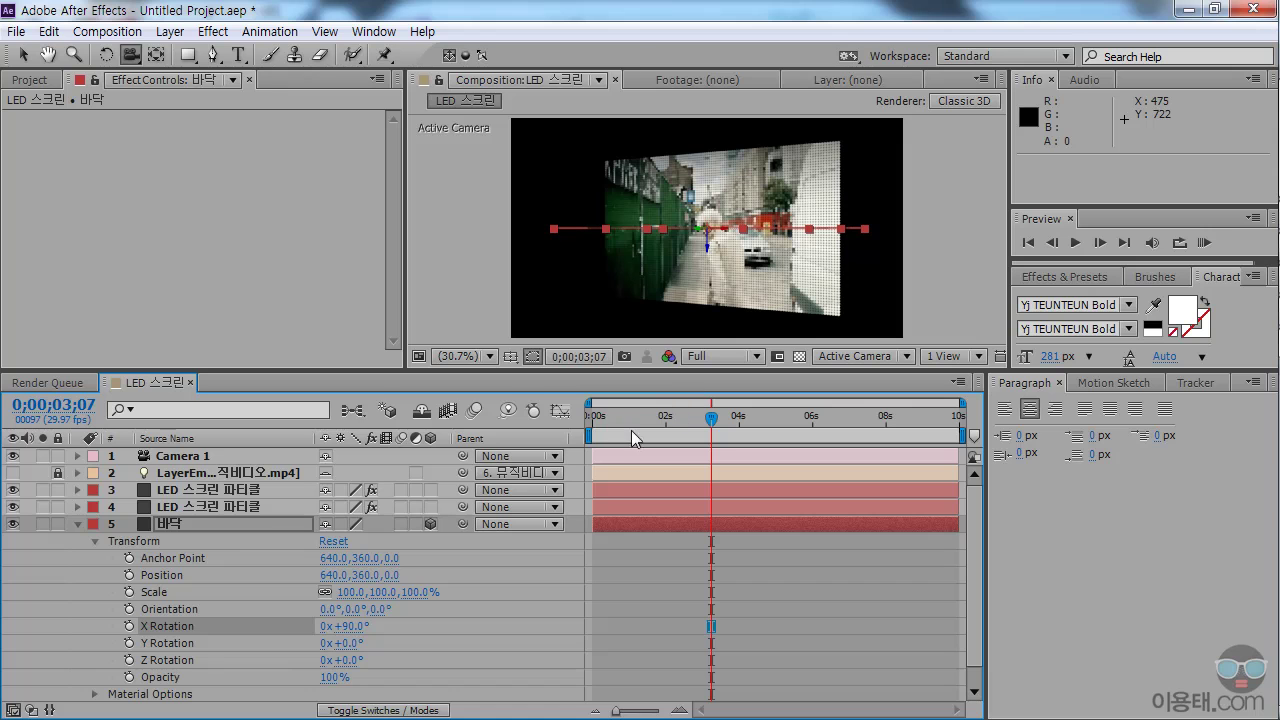
Lower the 바닥 layer to the bottom edge of the LED grid by setting its Y position to 720.
click(22, 55)
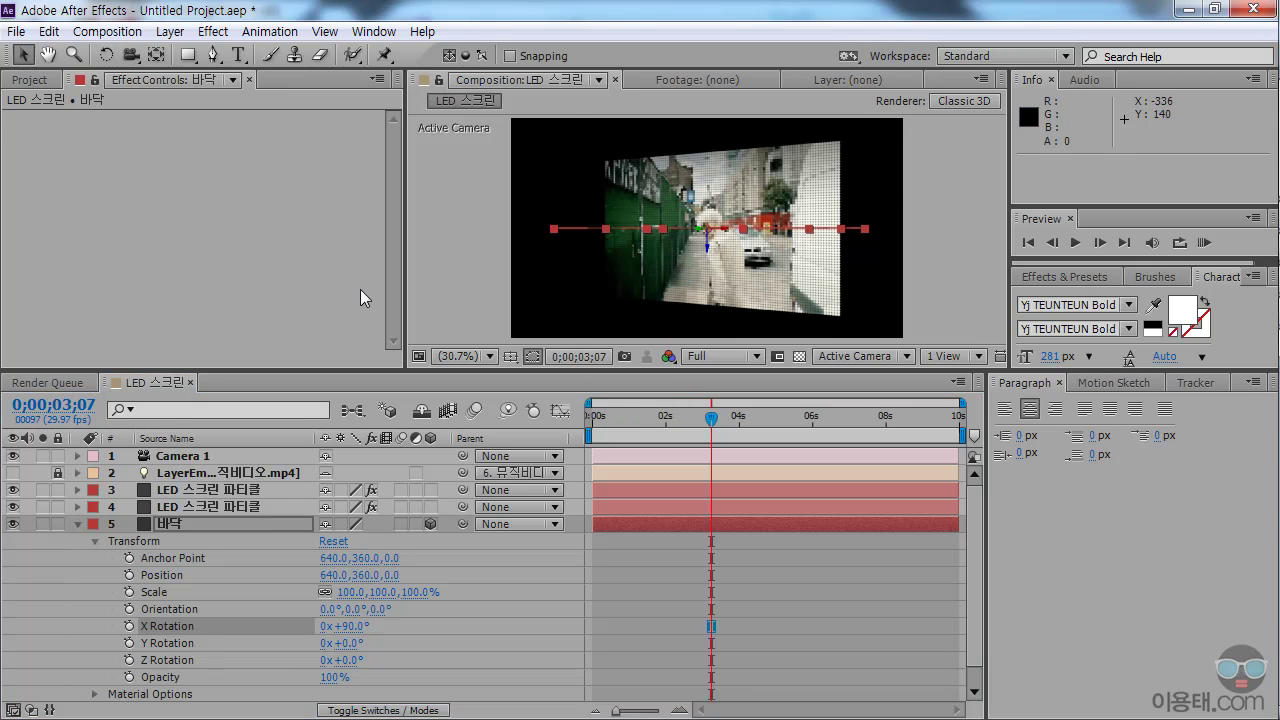
drag(707, 250, 726, 363)
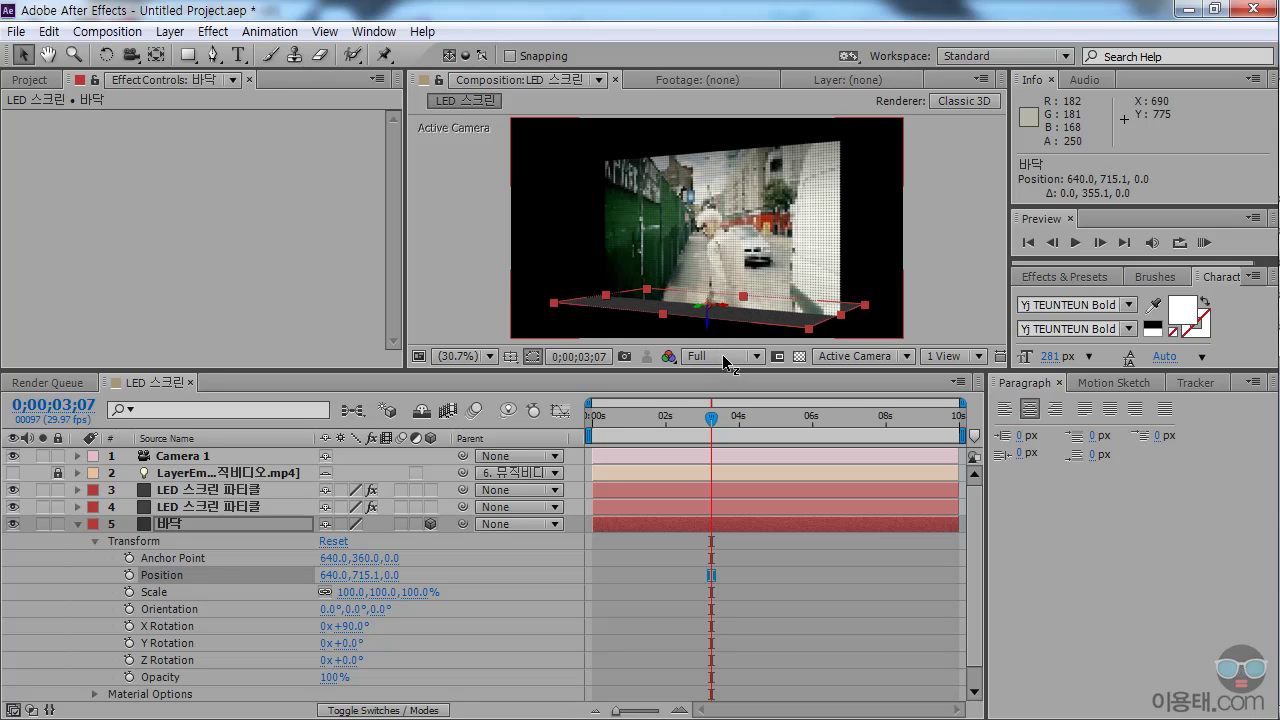
click(372, 575)
text(720)
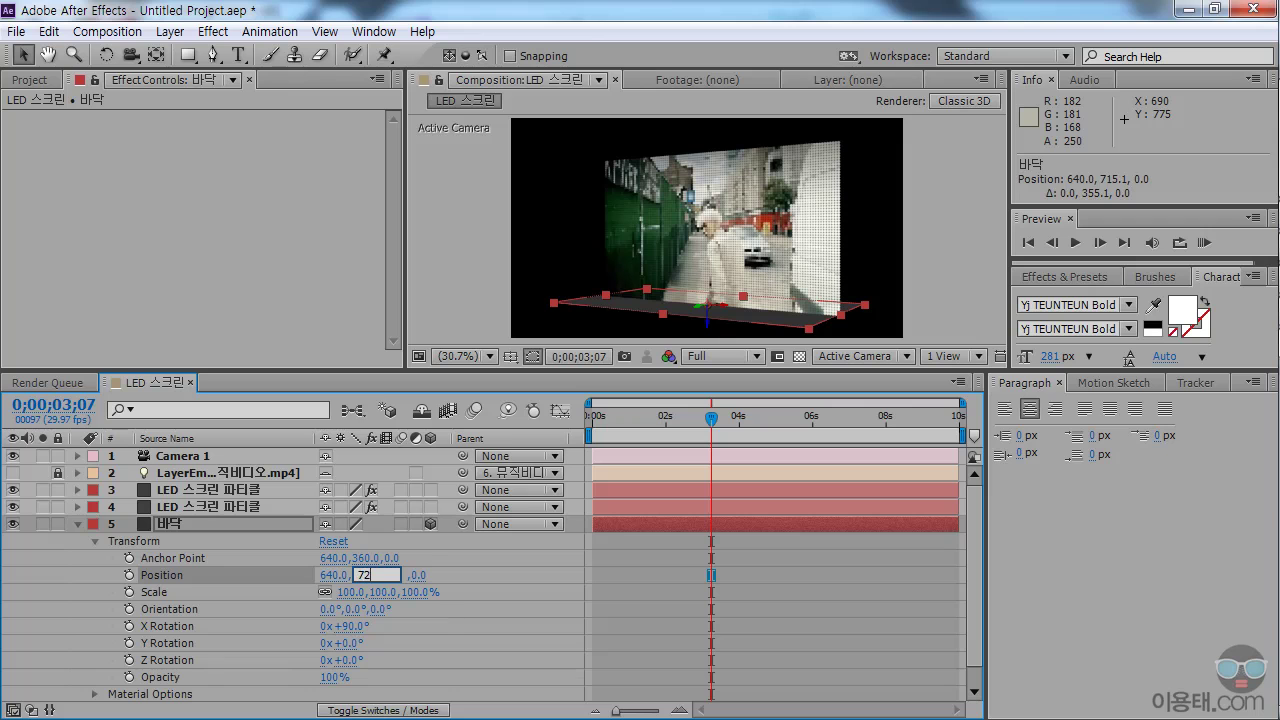
key(Return)
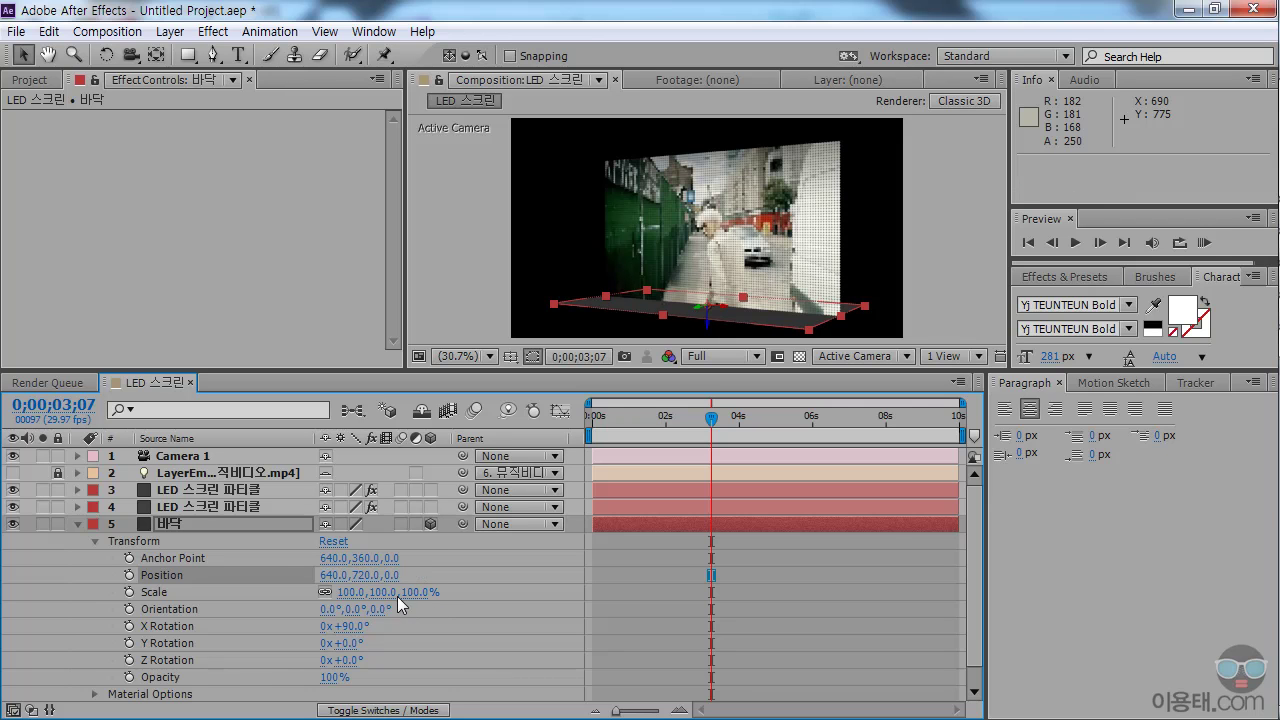
Bring the 바닥 layer forward so its back edge meets the LED grid, setting its Z position to -360.
drag(394, 575, 112, 628)
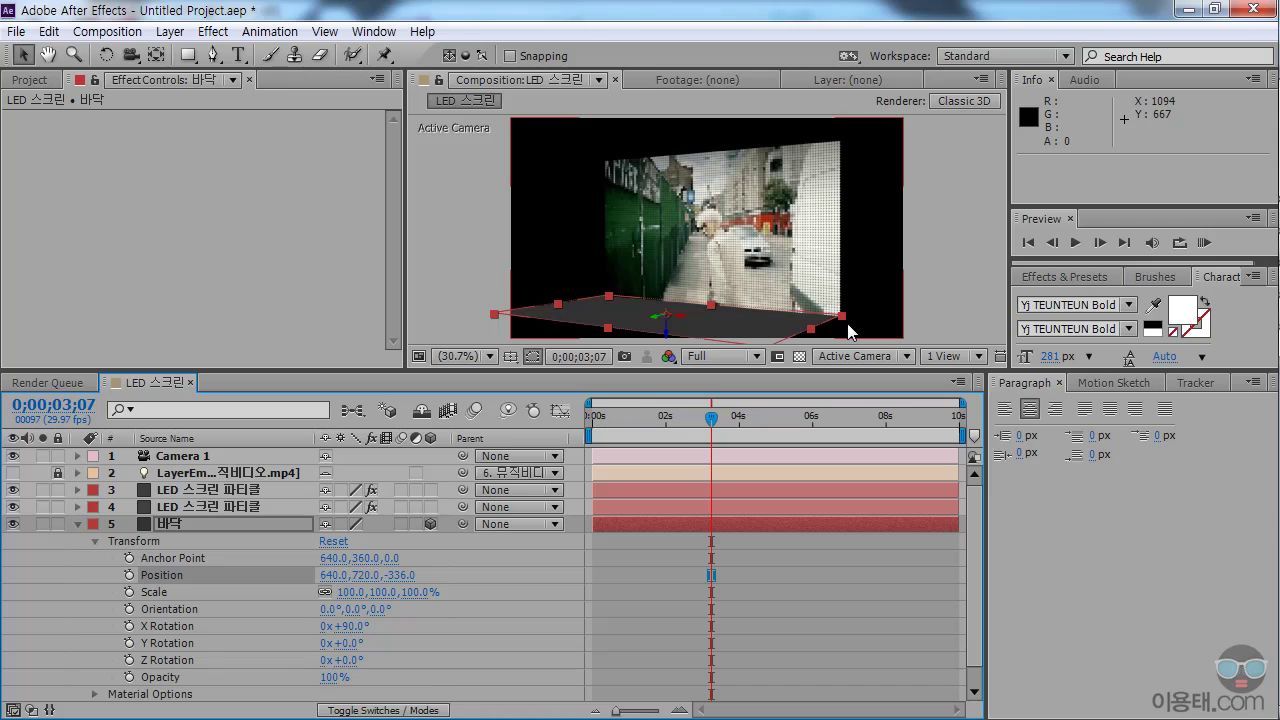
click(400, 576)
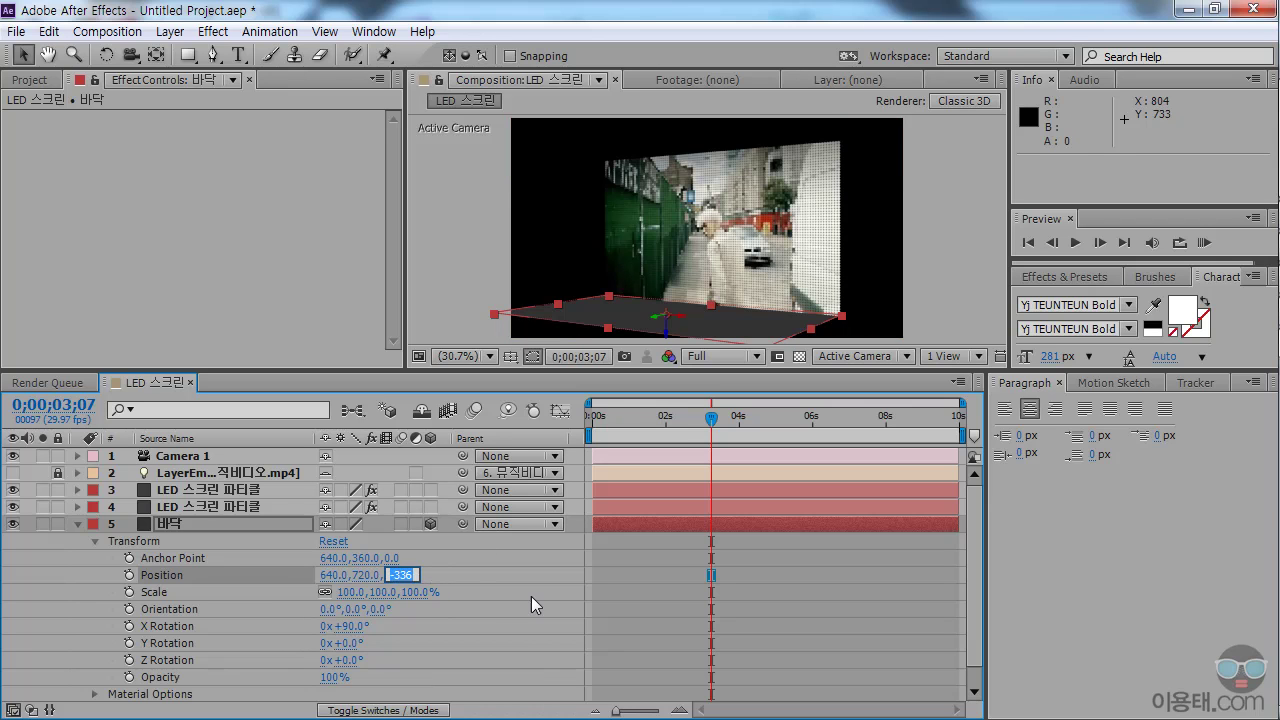
click(405, 576)
key(BackSpace)
text(40)
key(Return)
click(397, 576)
click(408, 576)
key(BackSpace)
text(6)
key(Return)
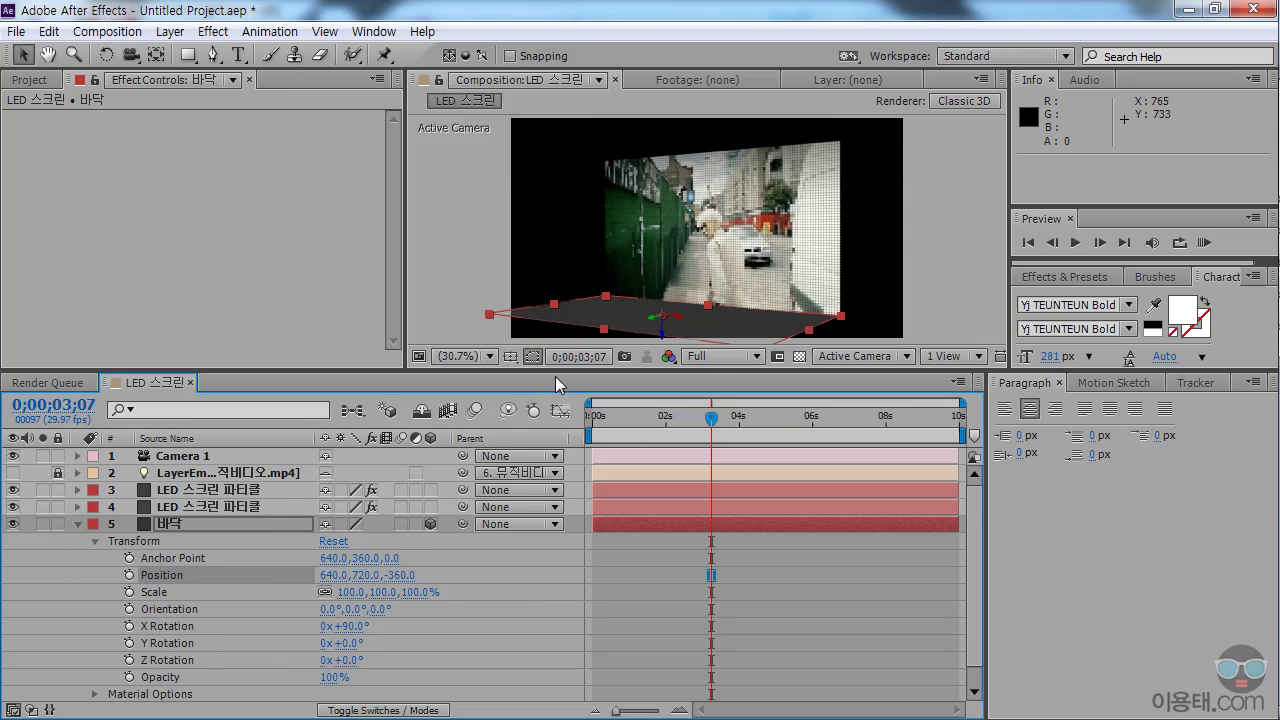
Orbit the camera to look slightly down on the floor and screen, at about 2101, 68, -2106.
drag(595, 372, 600, 493)
key(c)
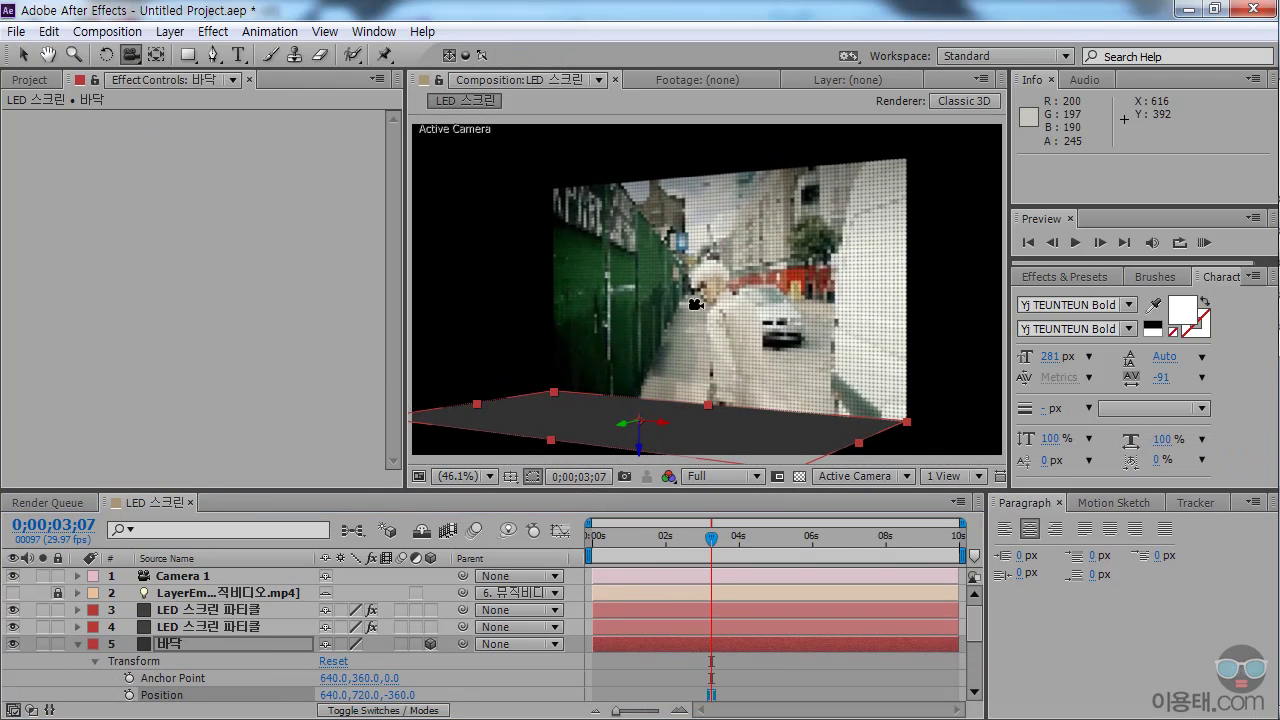
mouse_move(747, 343)
mouse_down()
mouse_move(678, 333)
mouse_move(768, 352)
mouse_move(740, 350)
mouse_up()
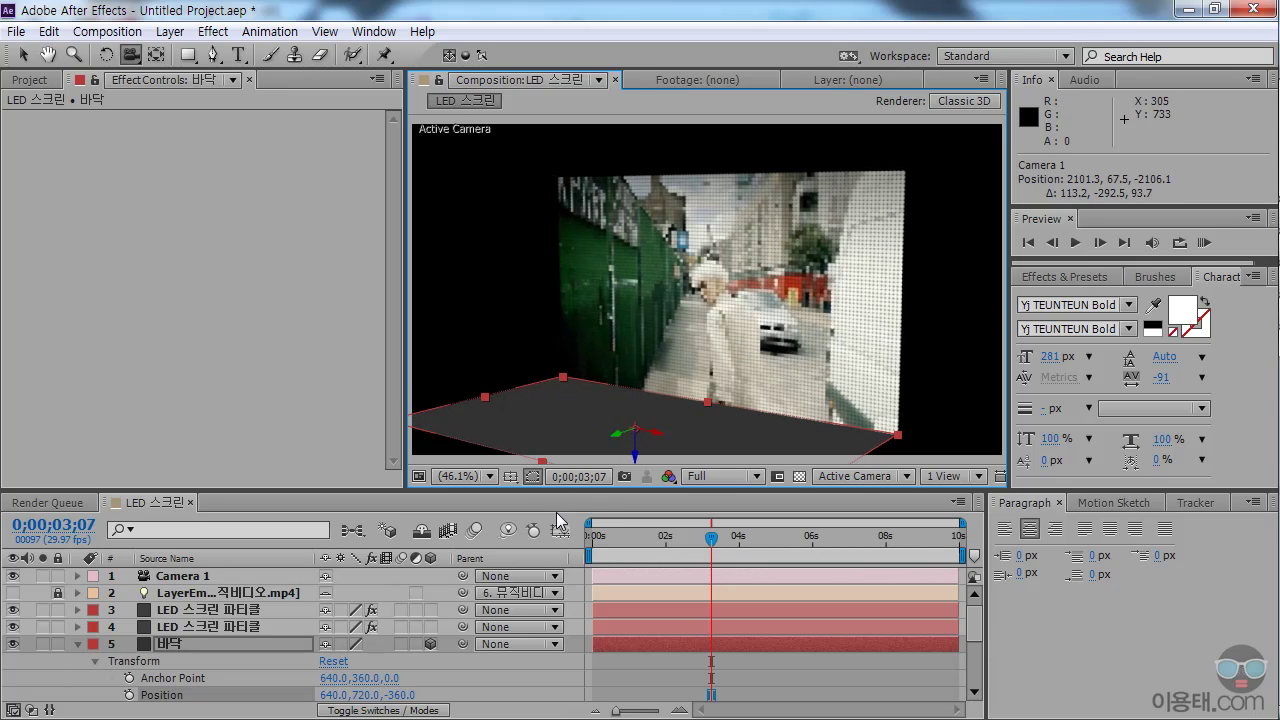
drag(559, 487, 559, 407)
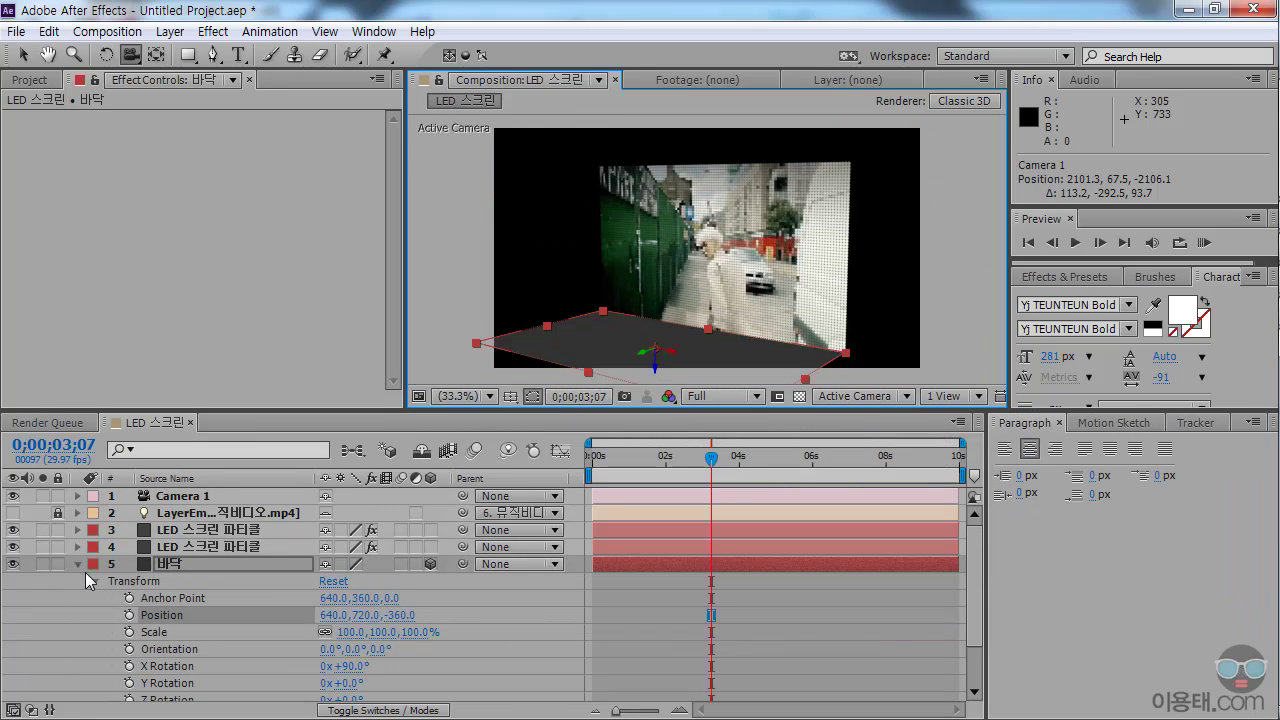
Duplicate the 뮤직비디오.mp4 layer at the bottom of the layer stack.
drag(314, 410, 320, 269)
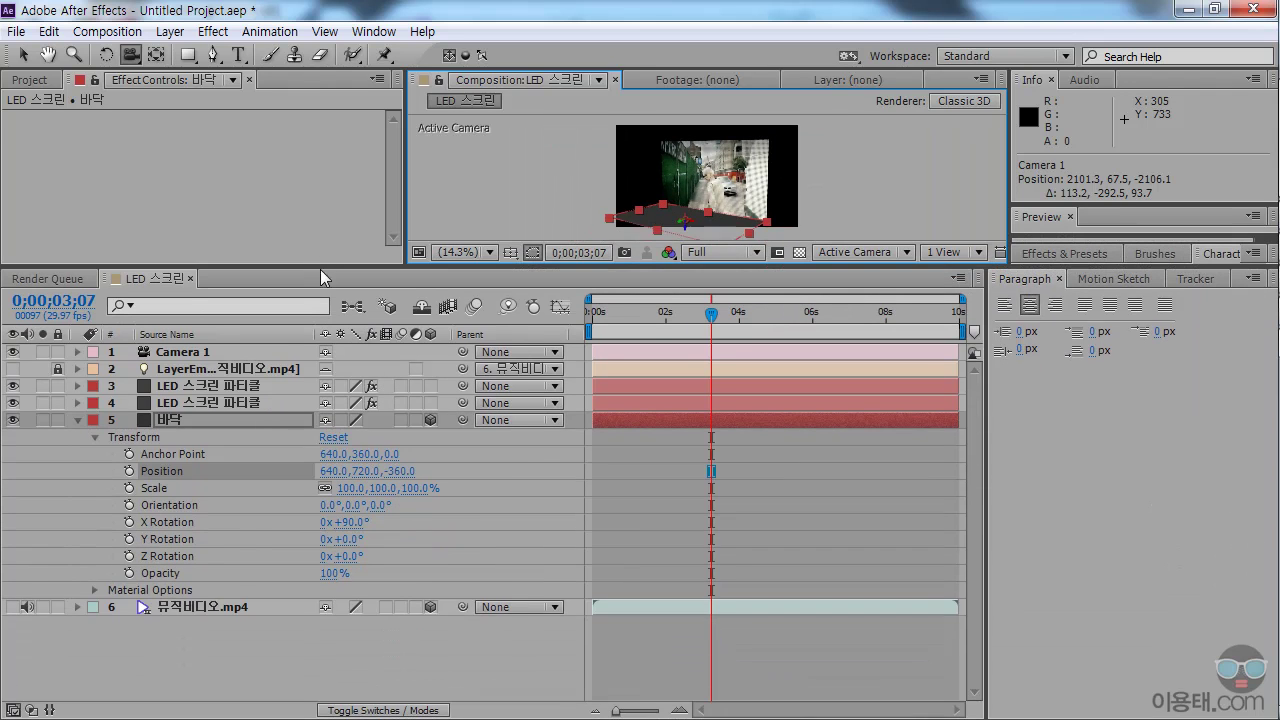
click(215, 607)
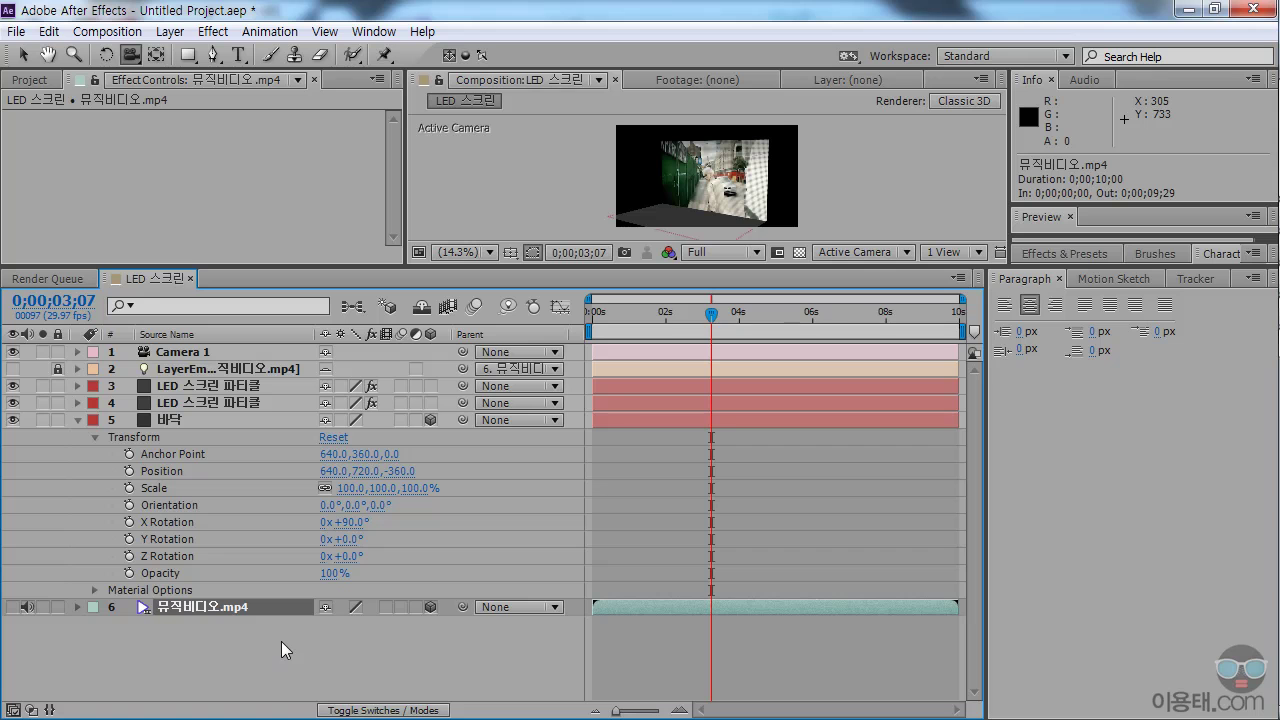
key(ctrl+d)
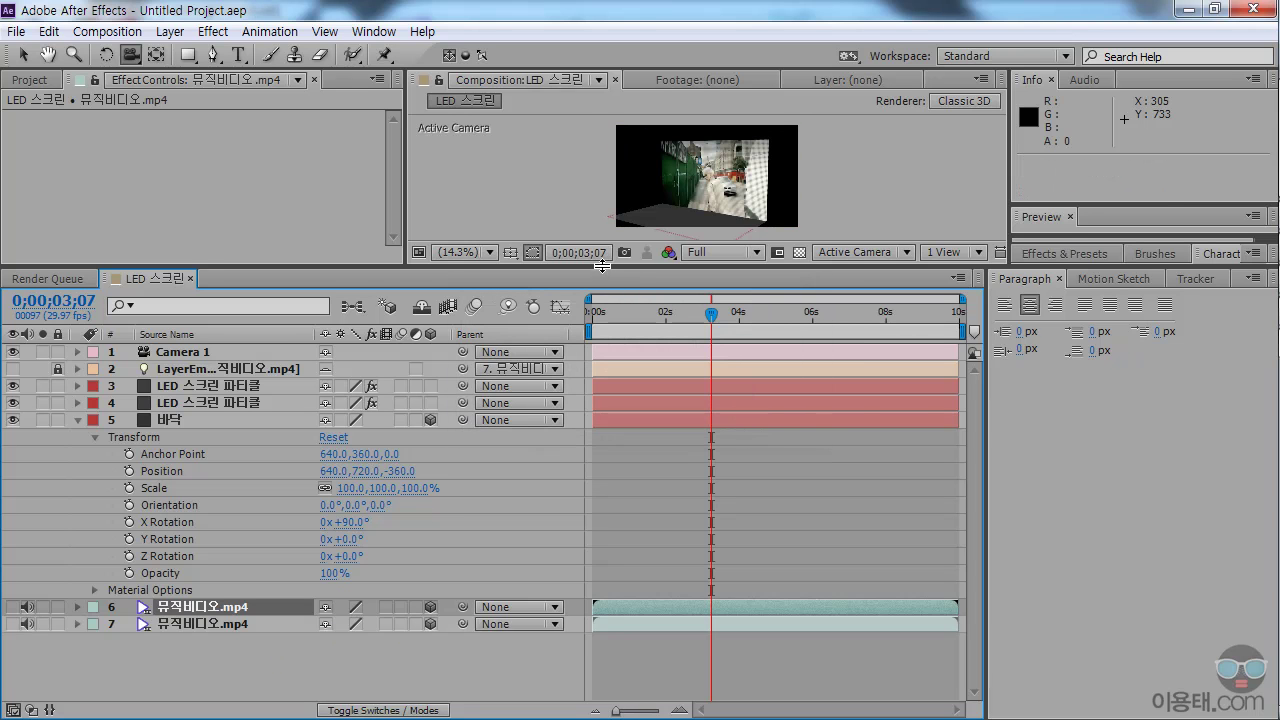
Rename the lower of the two 뮤직비디오.mp4 layers as 뮤직비디오 바닥.mp4.
drag(602, 265, 602, 308)
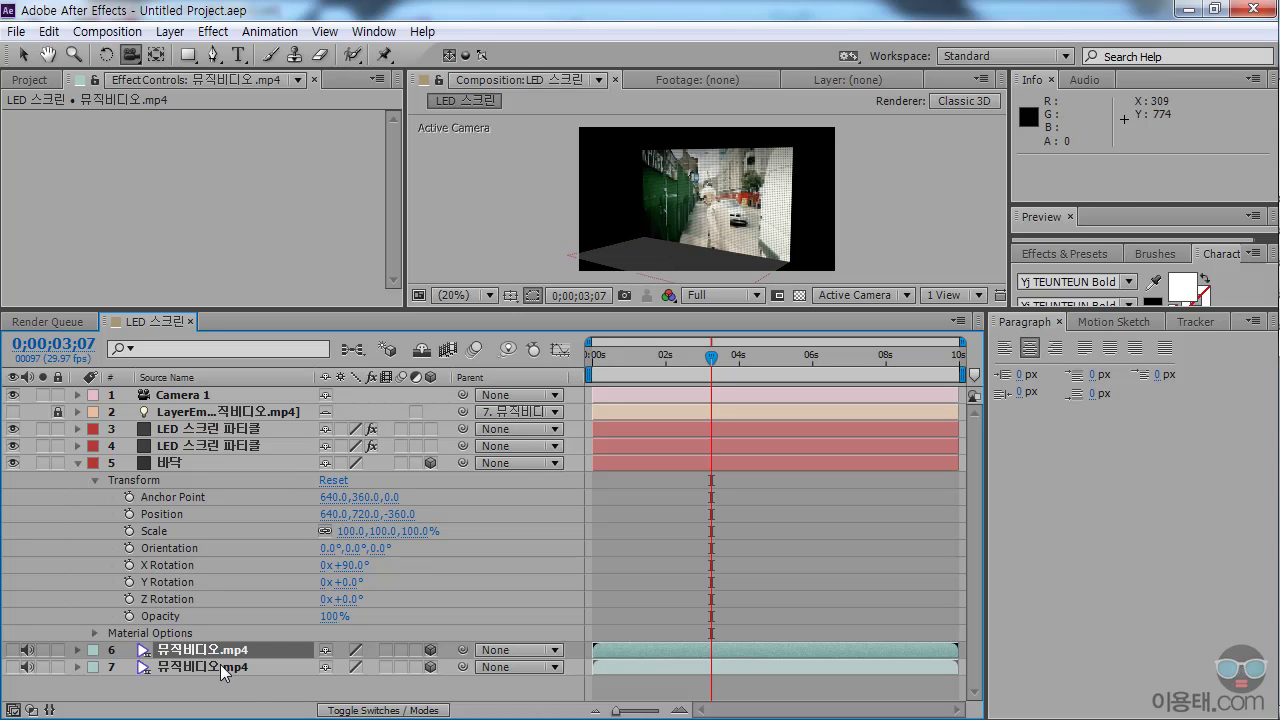
click(252, 669)
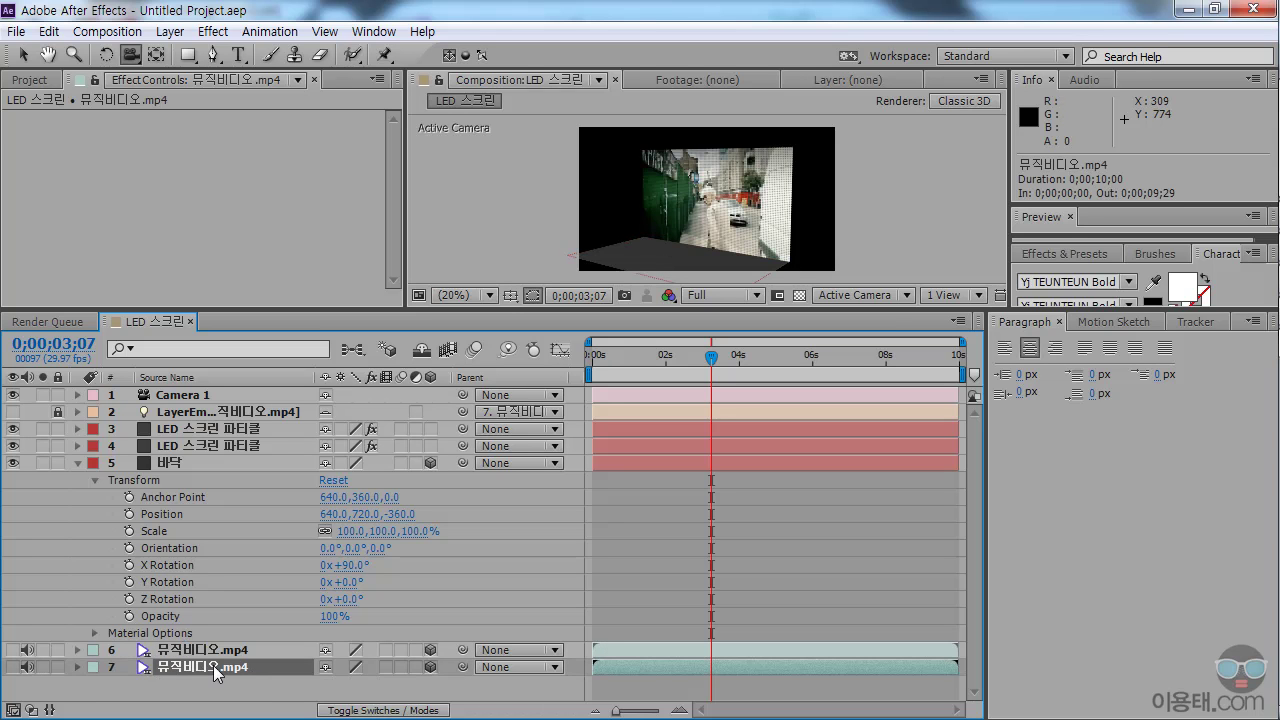
key(Return)
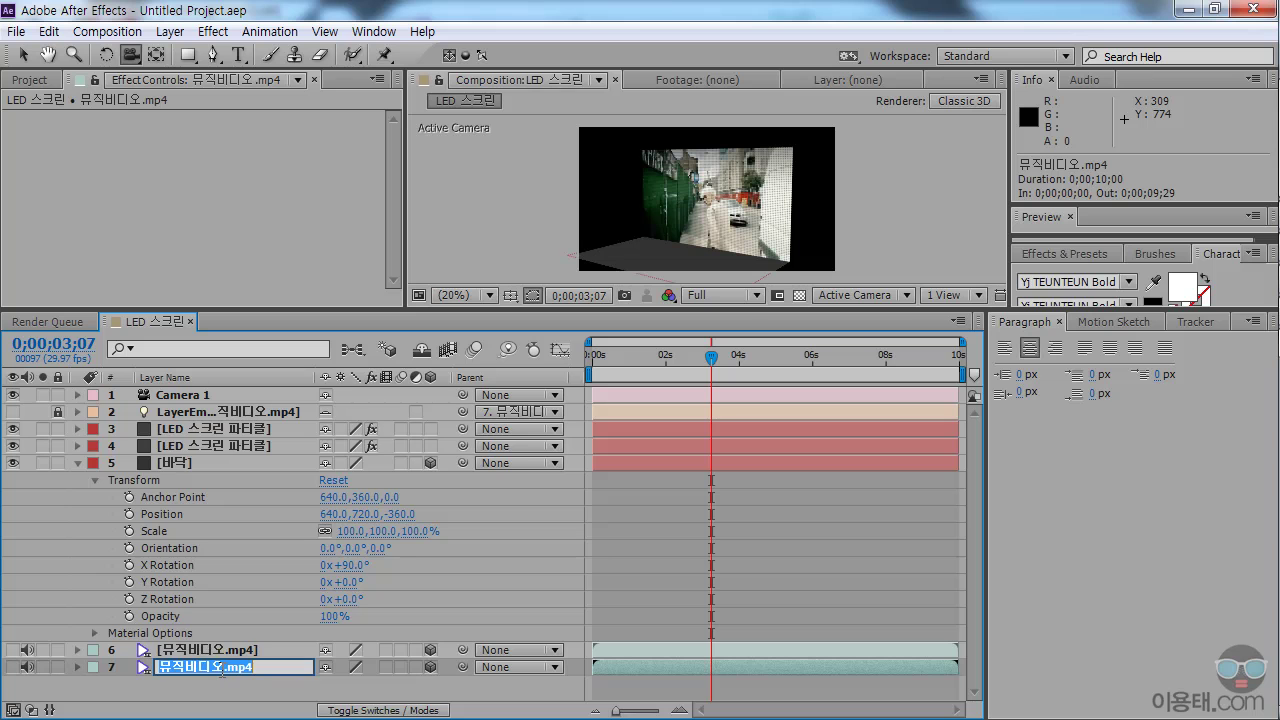
mouse_move(340, 700)
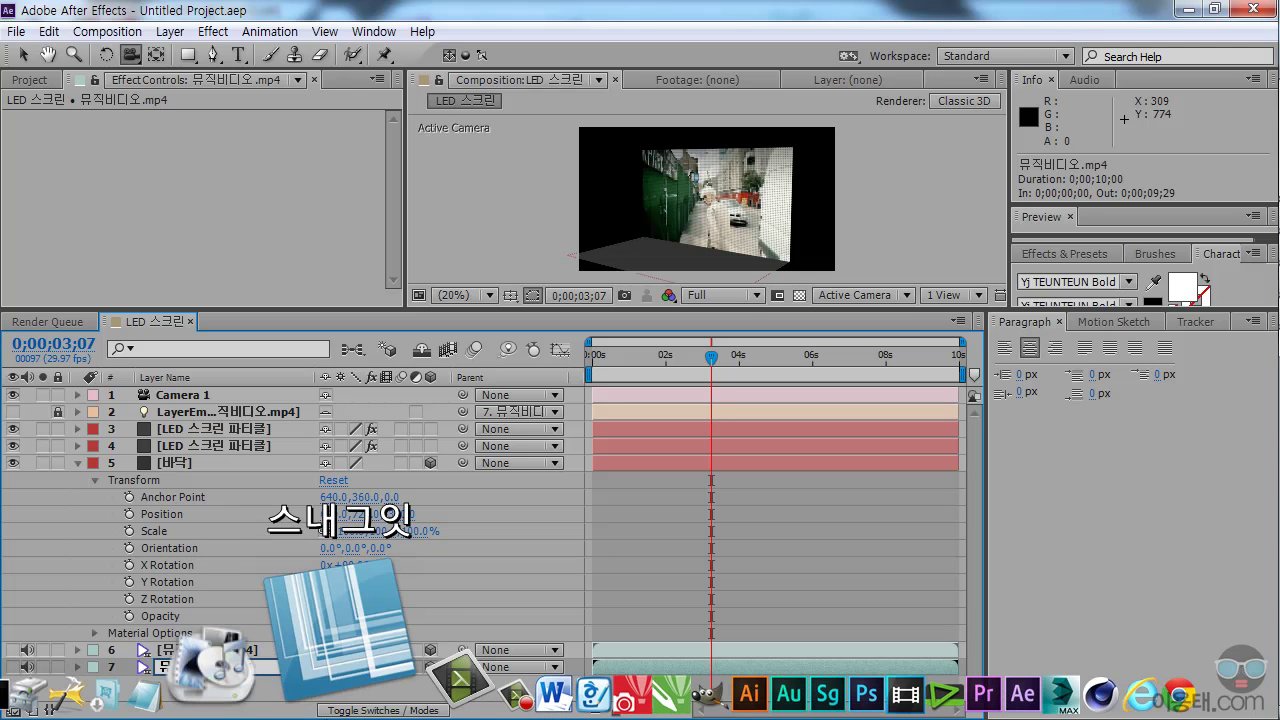
text(빔)
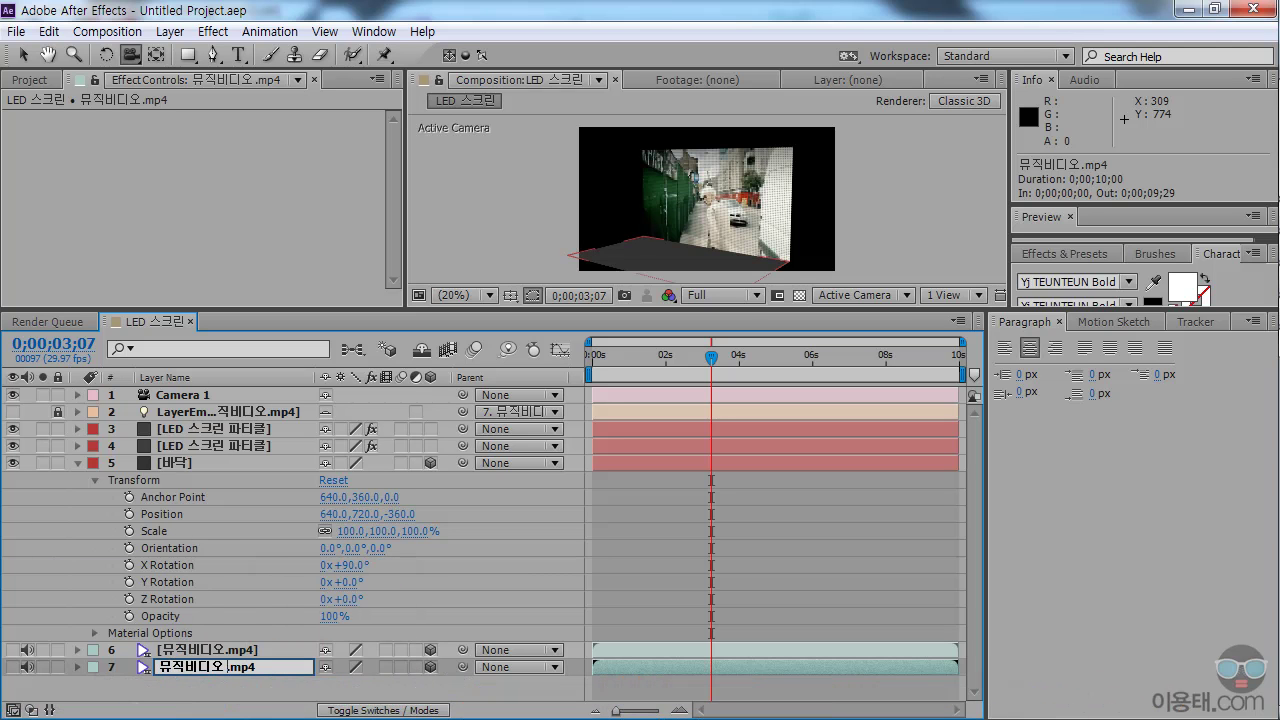
text(닥)
key(Return)
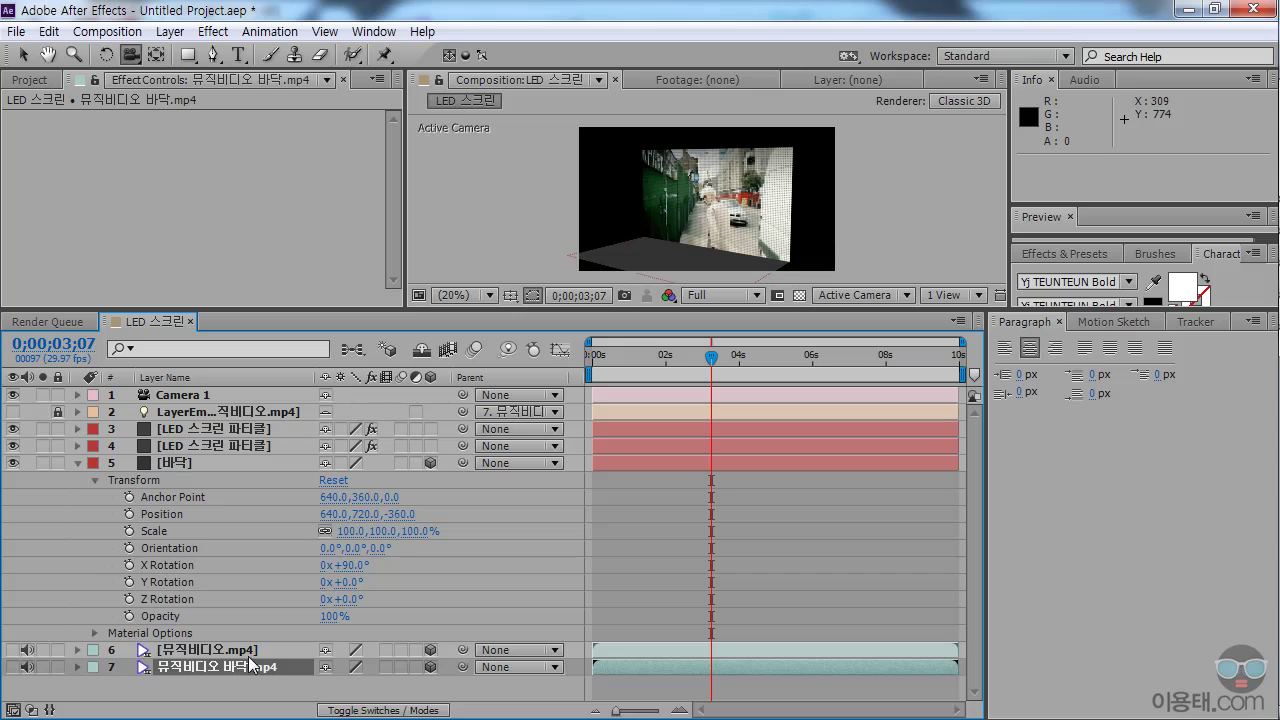
Copy the 바닥 layer's Position and X Rotation onto 뮤직비디오 바닥.mp4, and check the frame at 0;00;02;24.
click(247, 666)
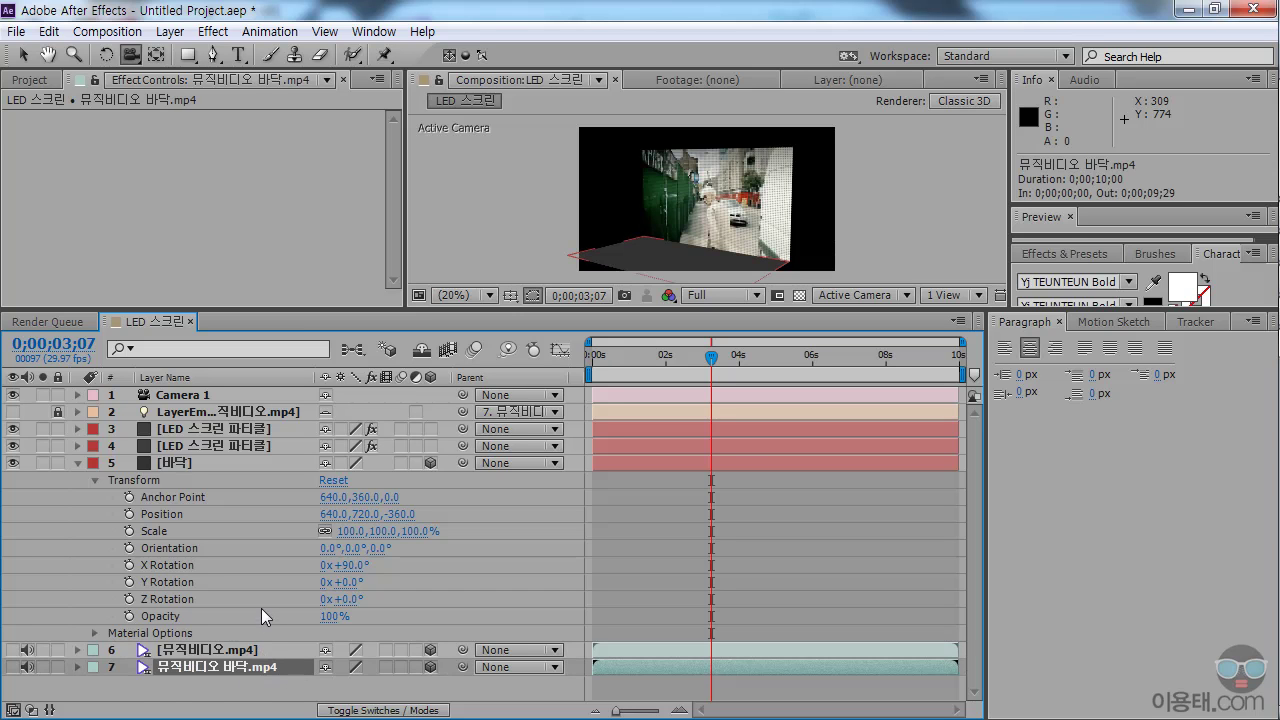
drag(331, 311, 331, 236)
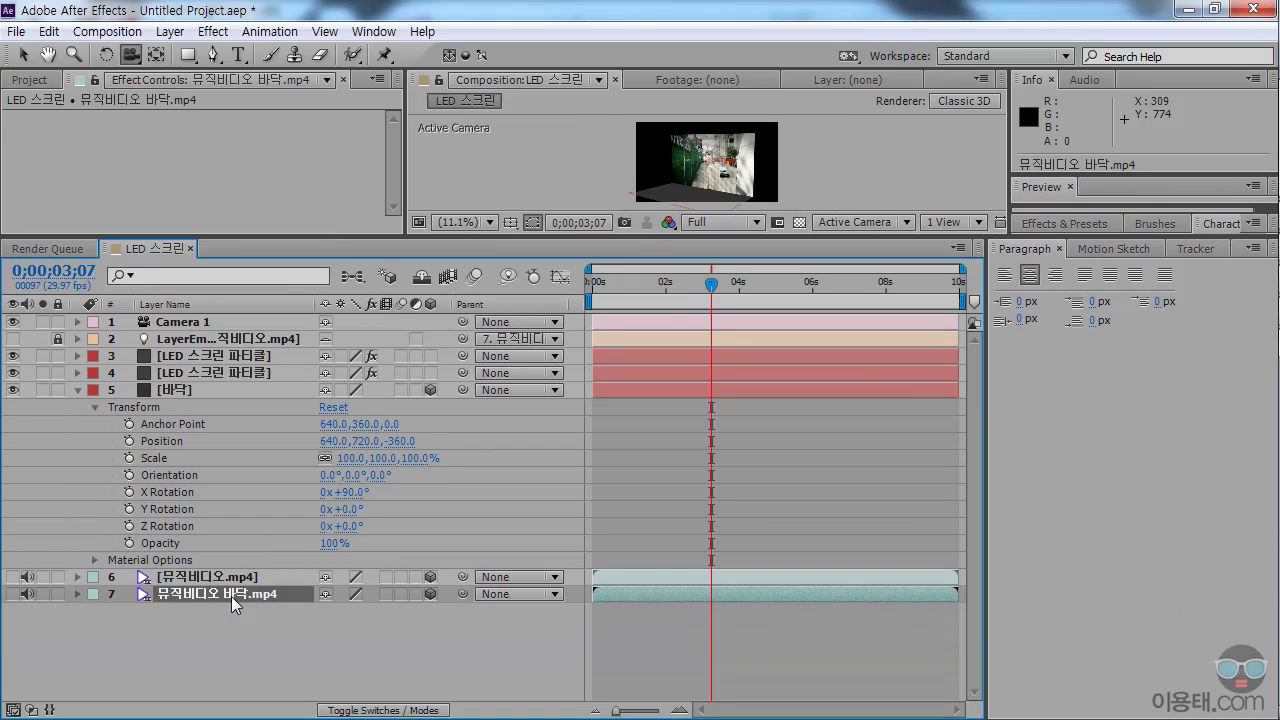
click(76, 594)
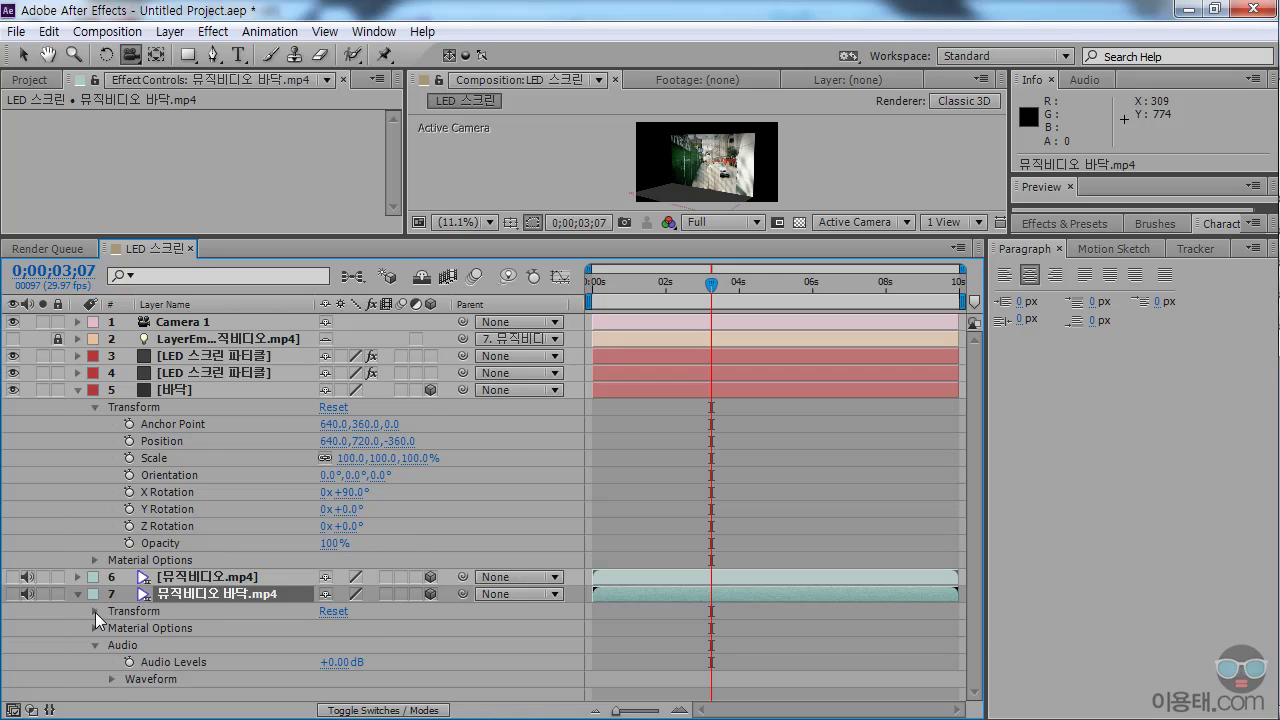
click(95, 611)
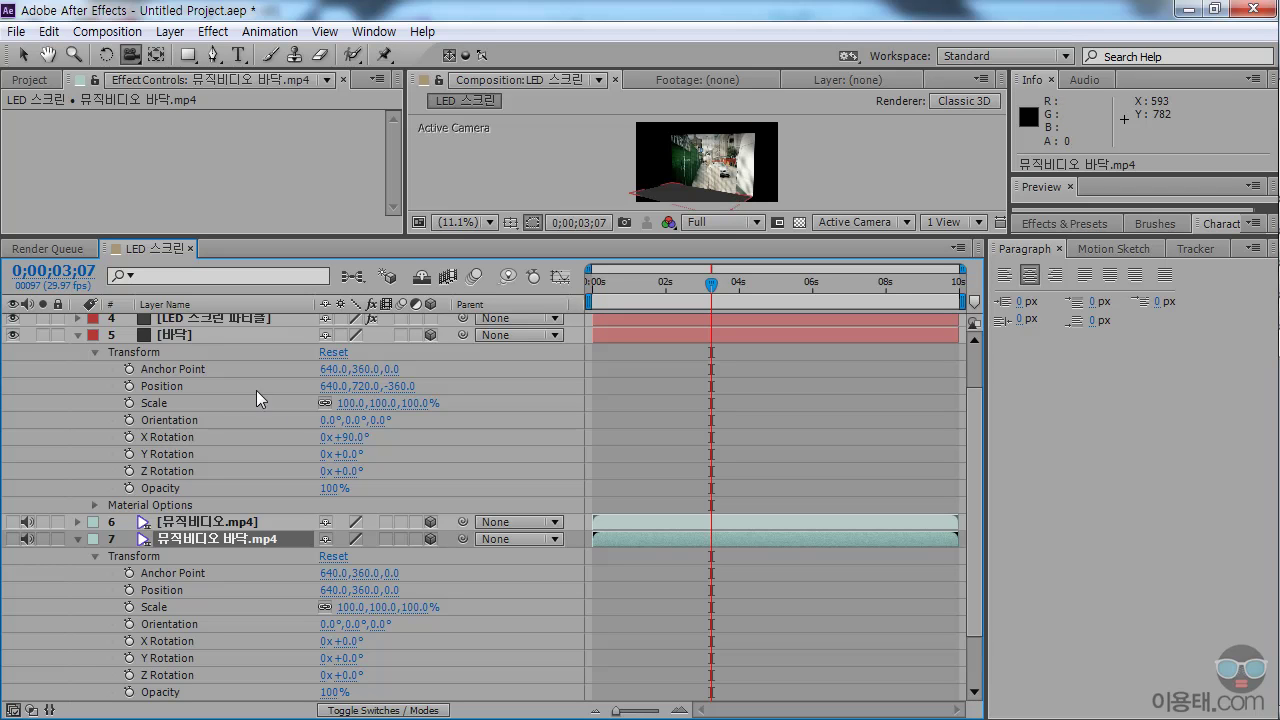
click(151, 387)
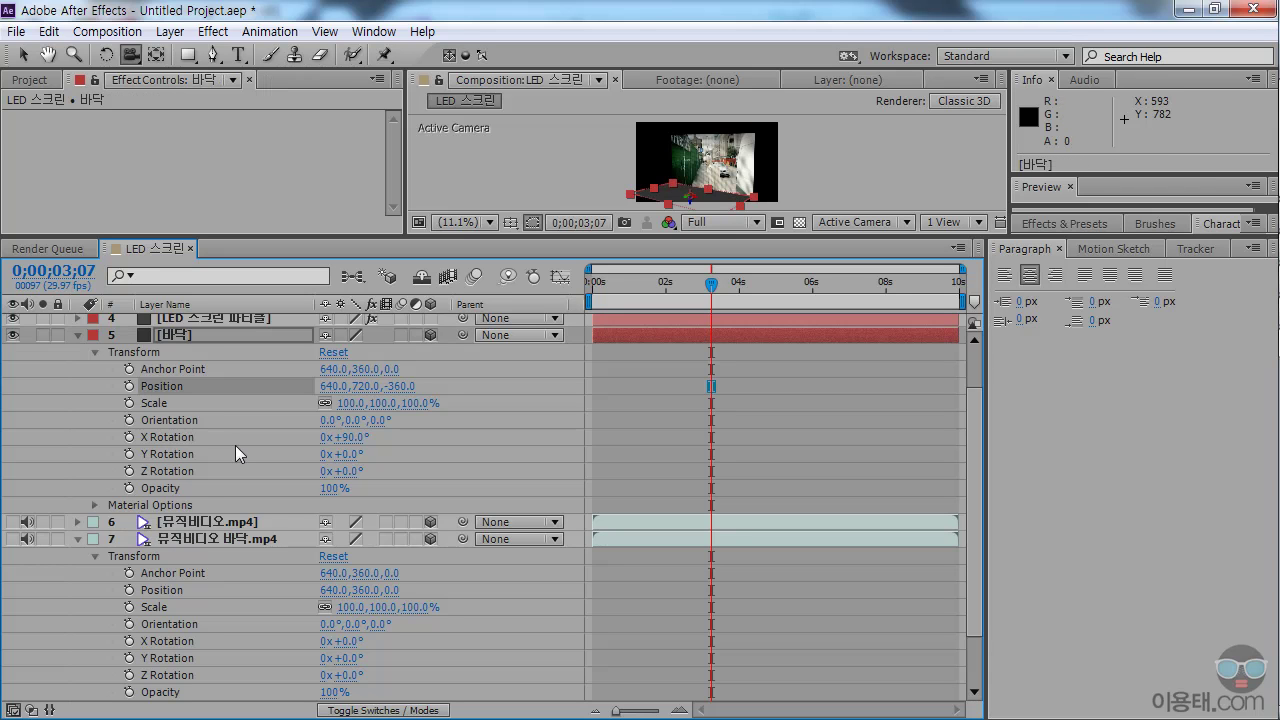
shift+click(170, 437)
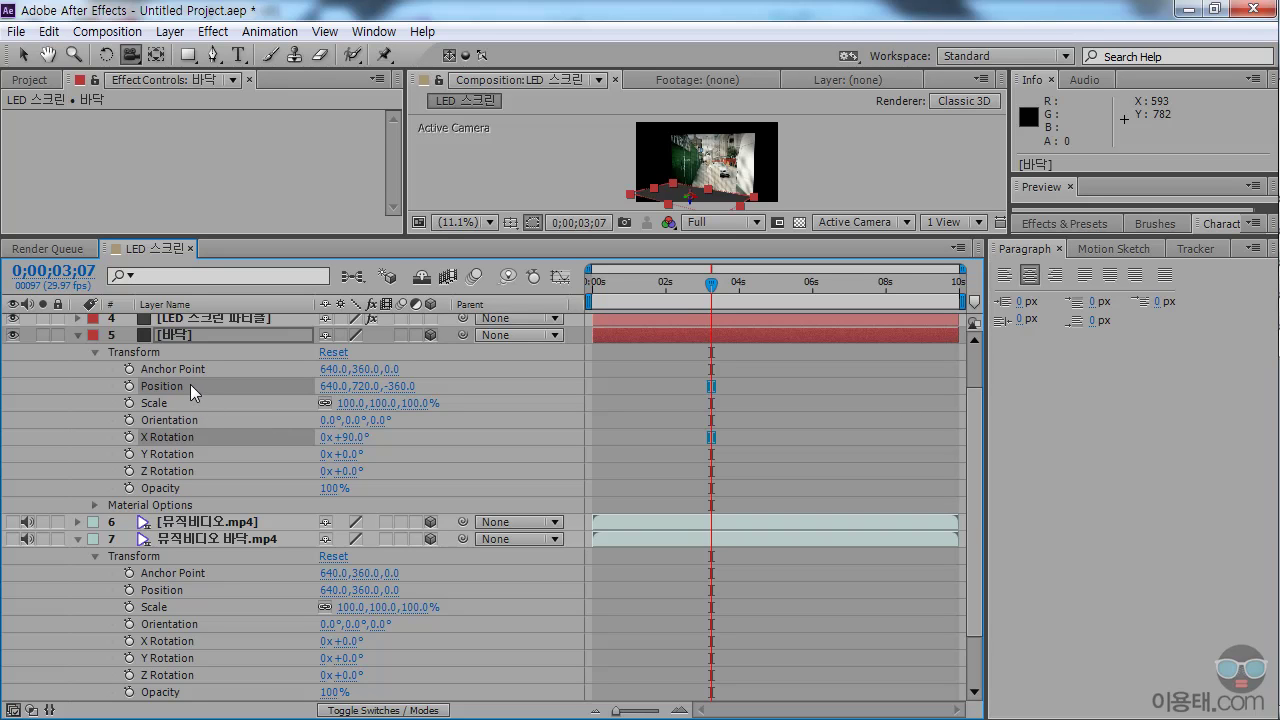
click(172, 590)
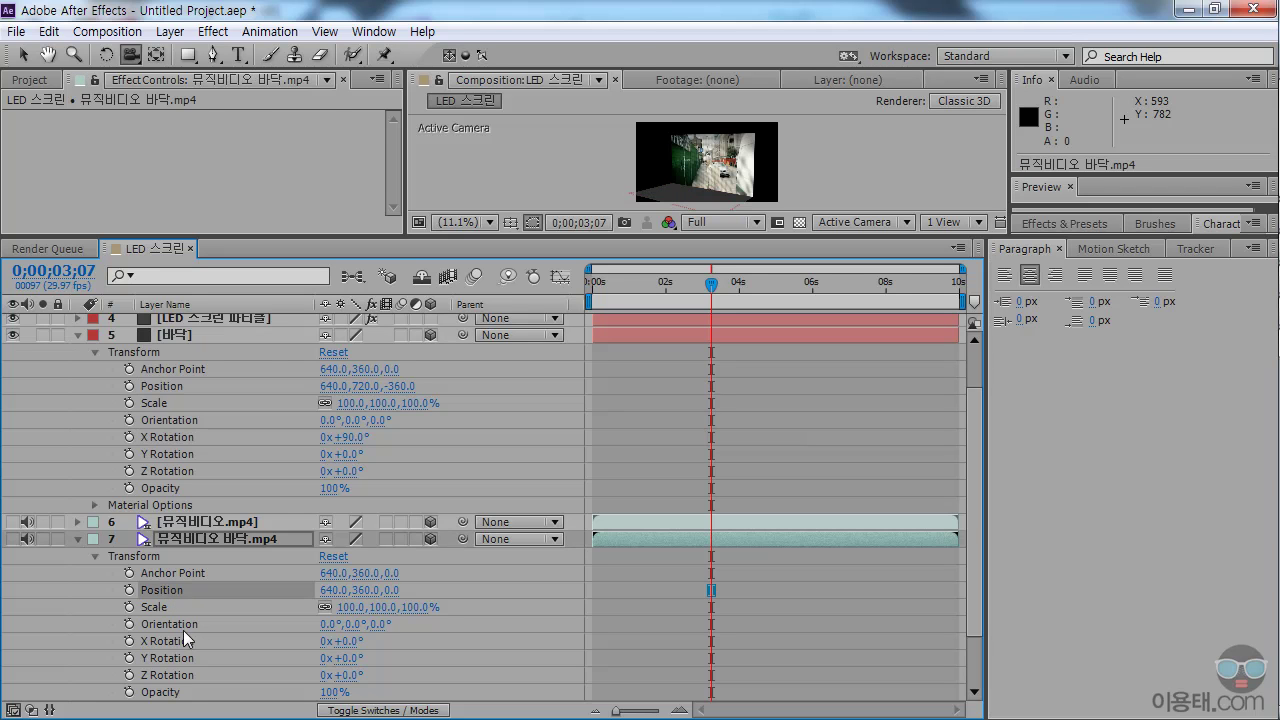
shift+click(166, 641)
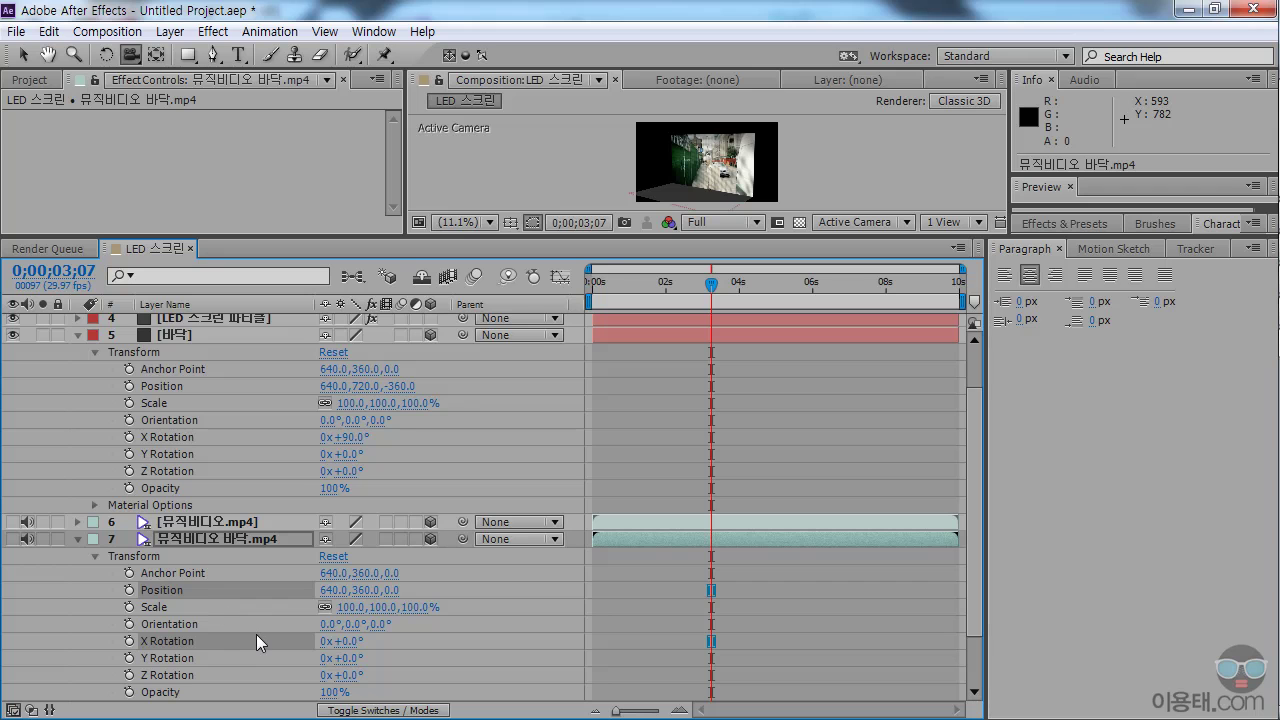
key(ctrl+v)
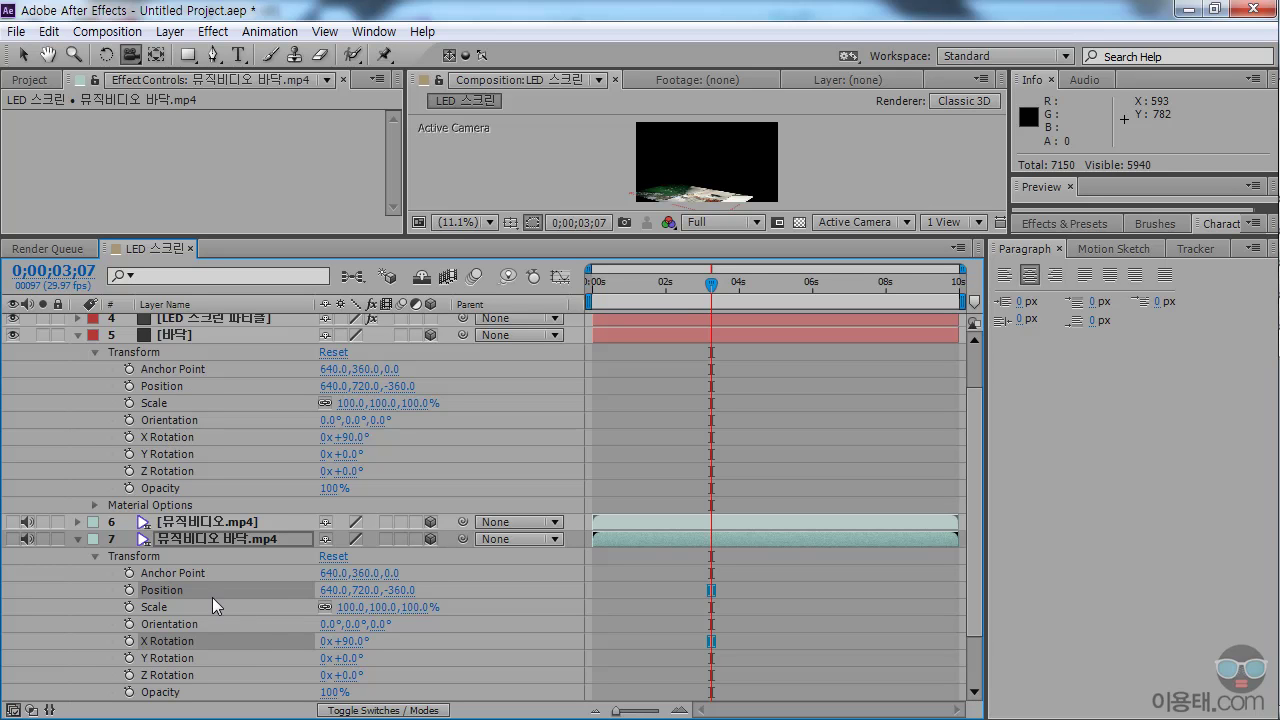
drag(354, 240, 355, 363)
drag(624, 390, 695, 398)
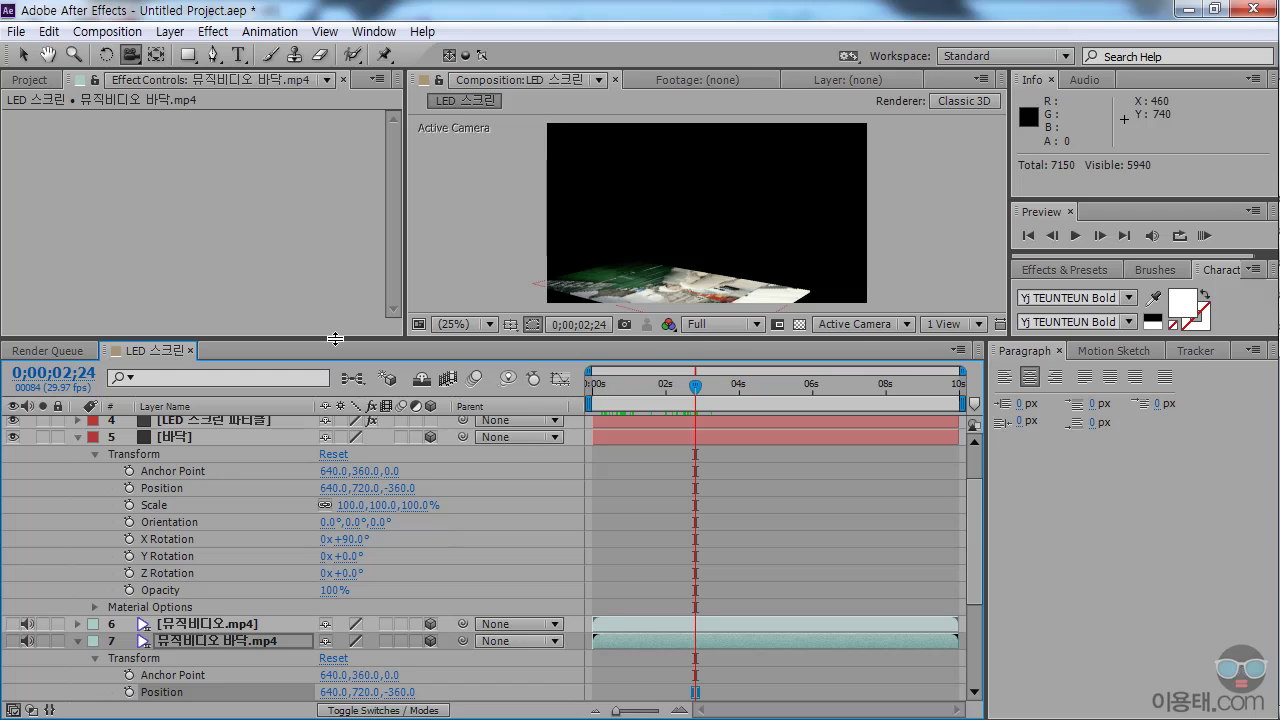
Rename the lower LED 스크린 파티클 layer as LED 스크린 파티클 바닥.
drag(337, 339, 340, 307)
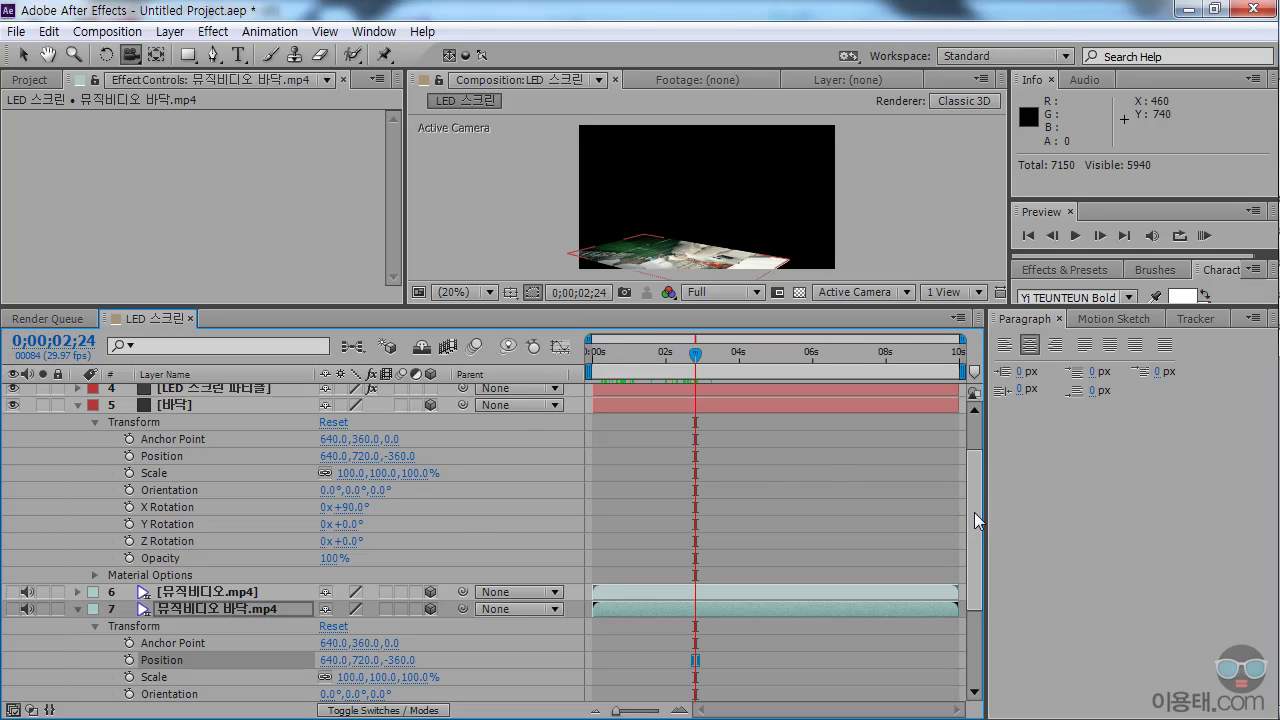
drag(974, 512, 976, 459)
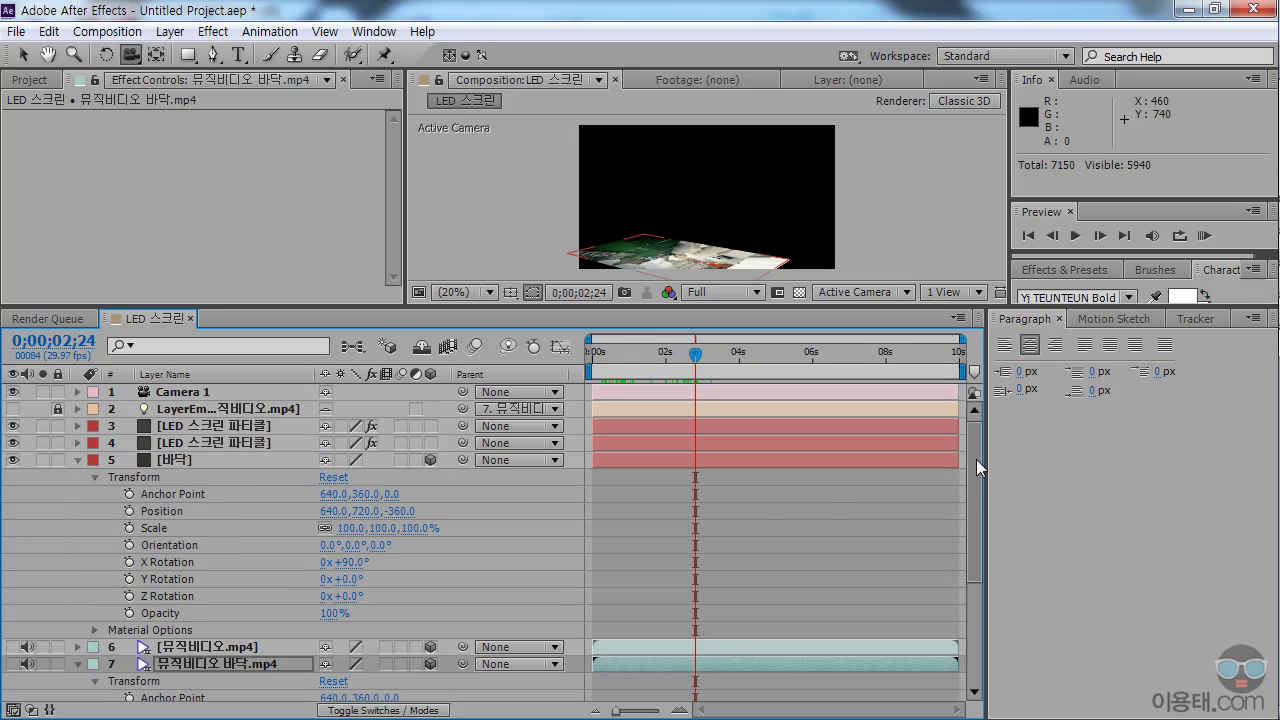
click(241, 440)
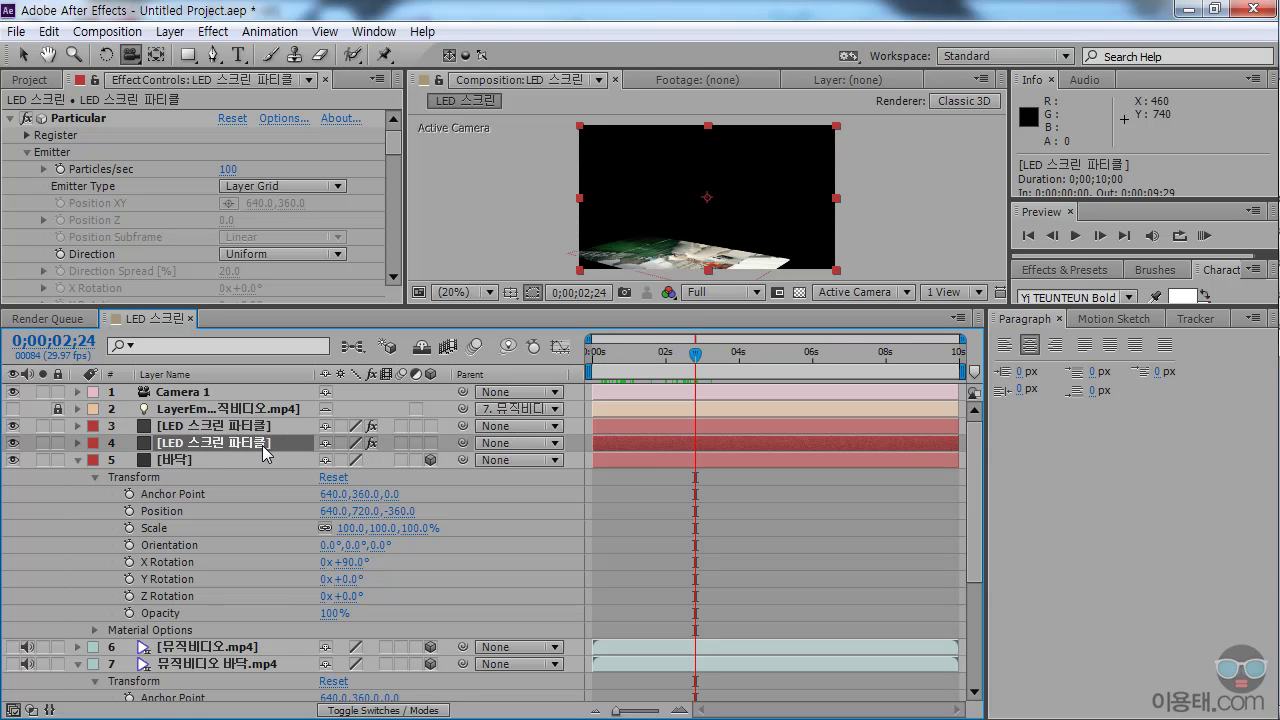
key(Return)
click(271, 446)
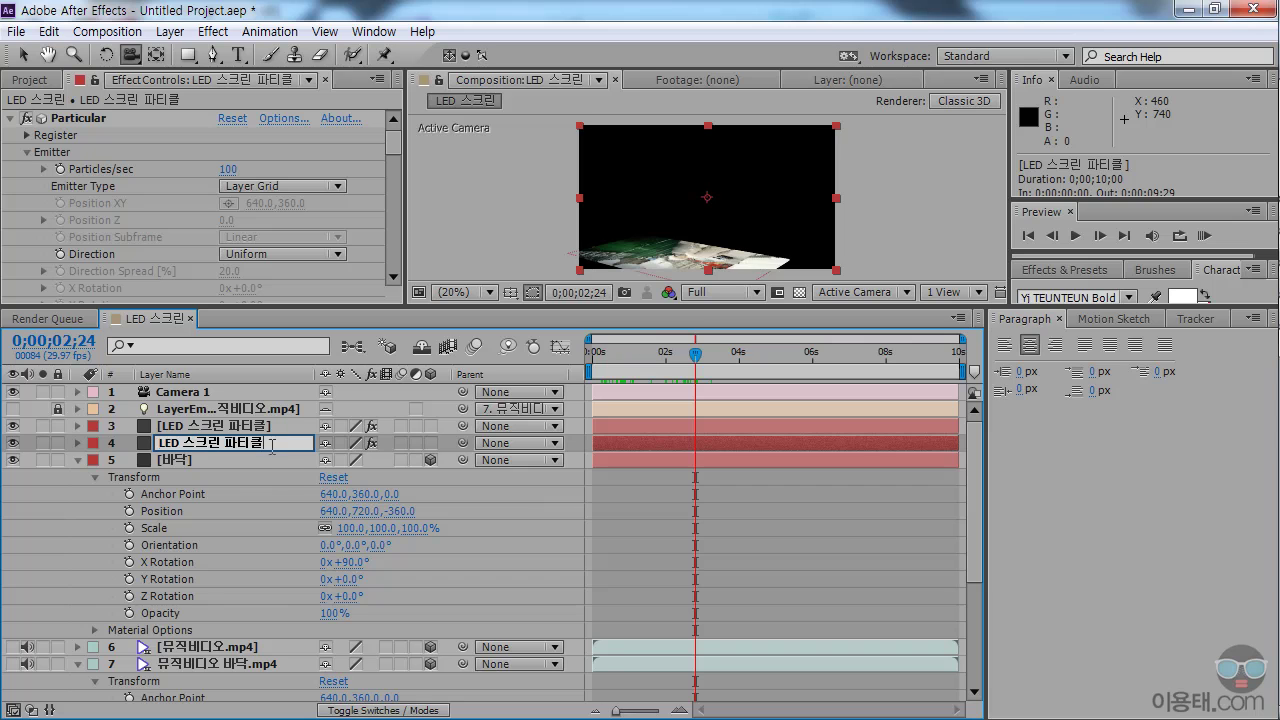
text(밤)
text(닥)
key(Return)
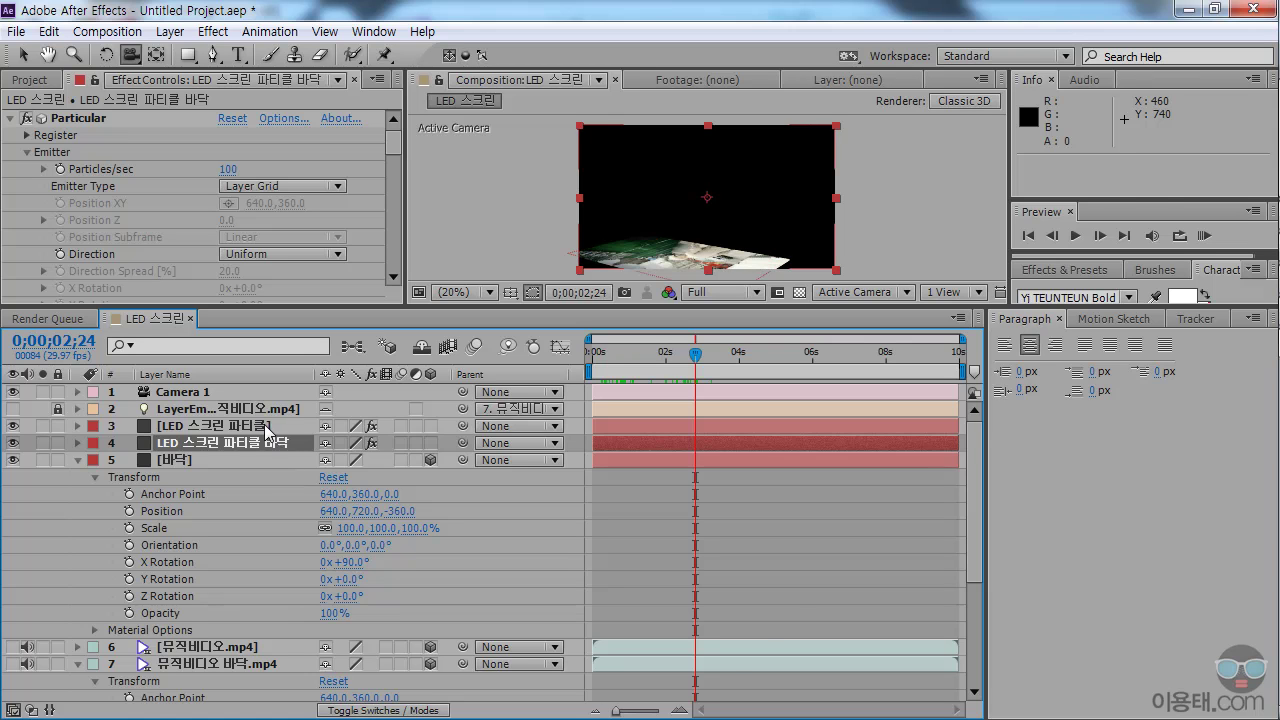
Set the Particular Layer Emitter of LED 스크린 파티클 to 뮤직비디오.mp4 and preview the screen up to 0;00;03;14.
click(269, 430)
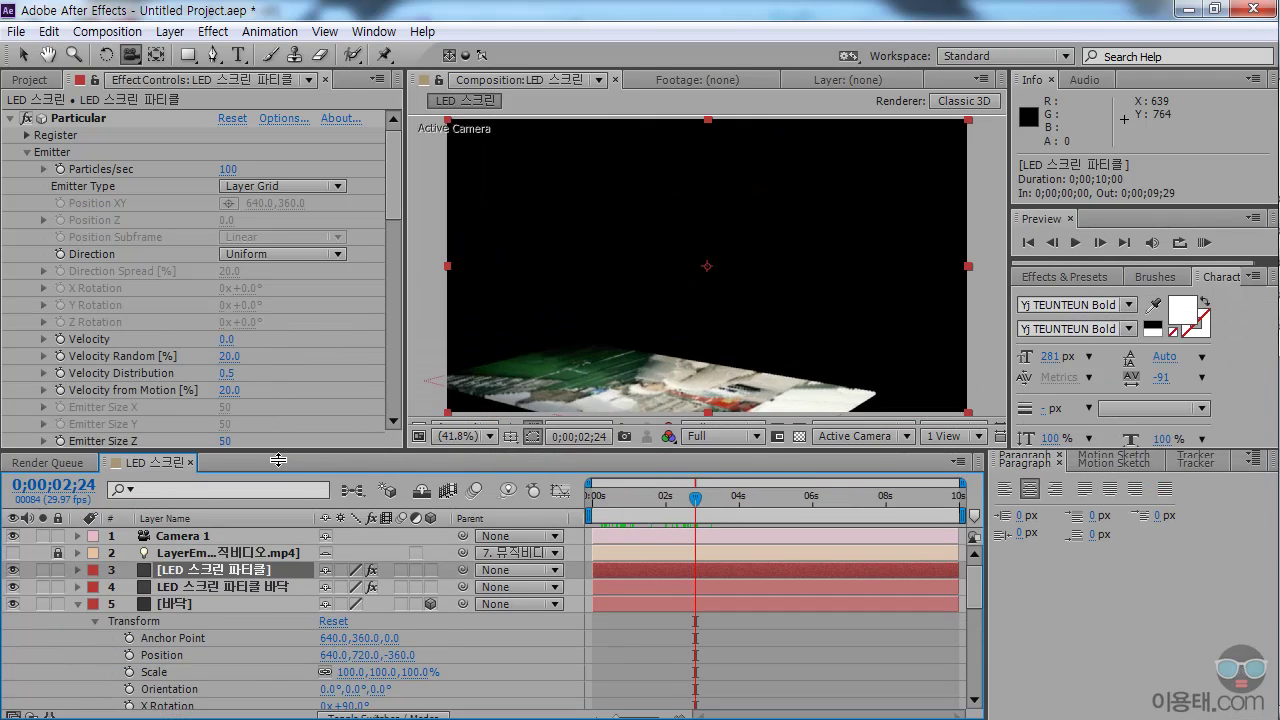
scroll(390, 228, down, 5)
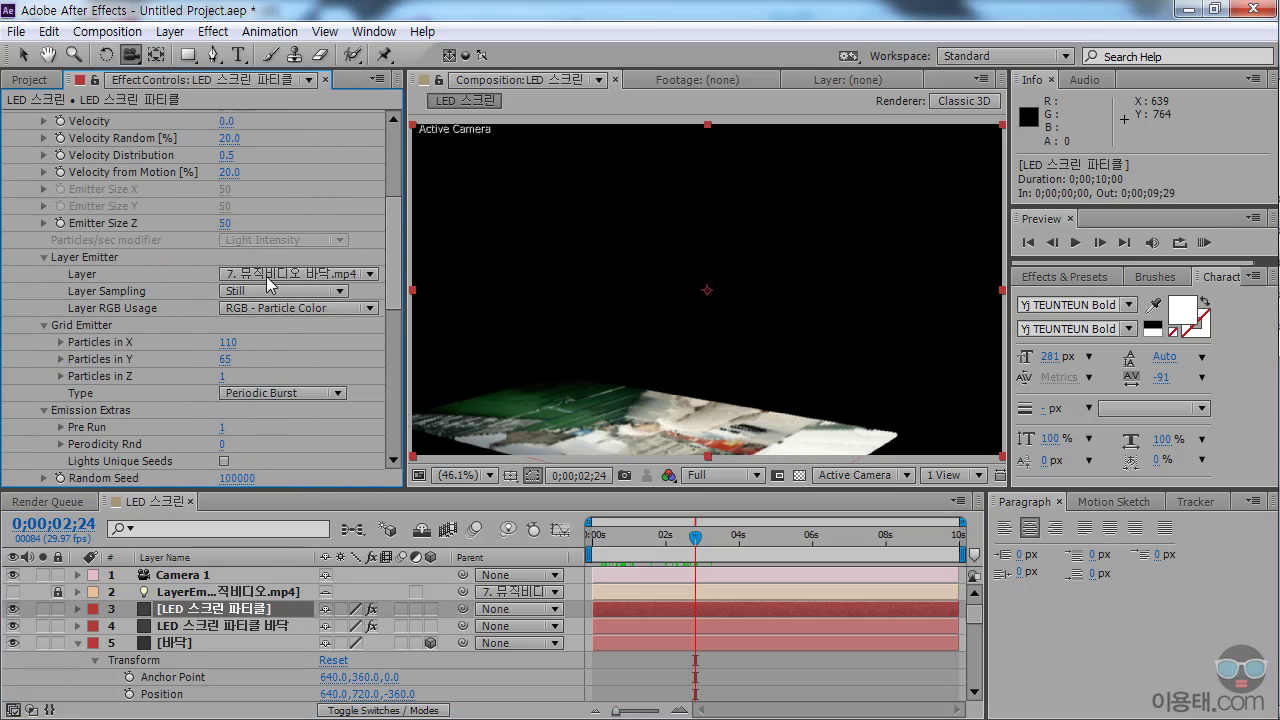
drag(975, 612, 977, 650)
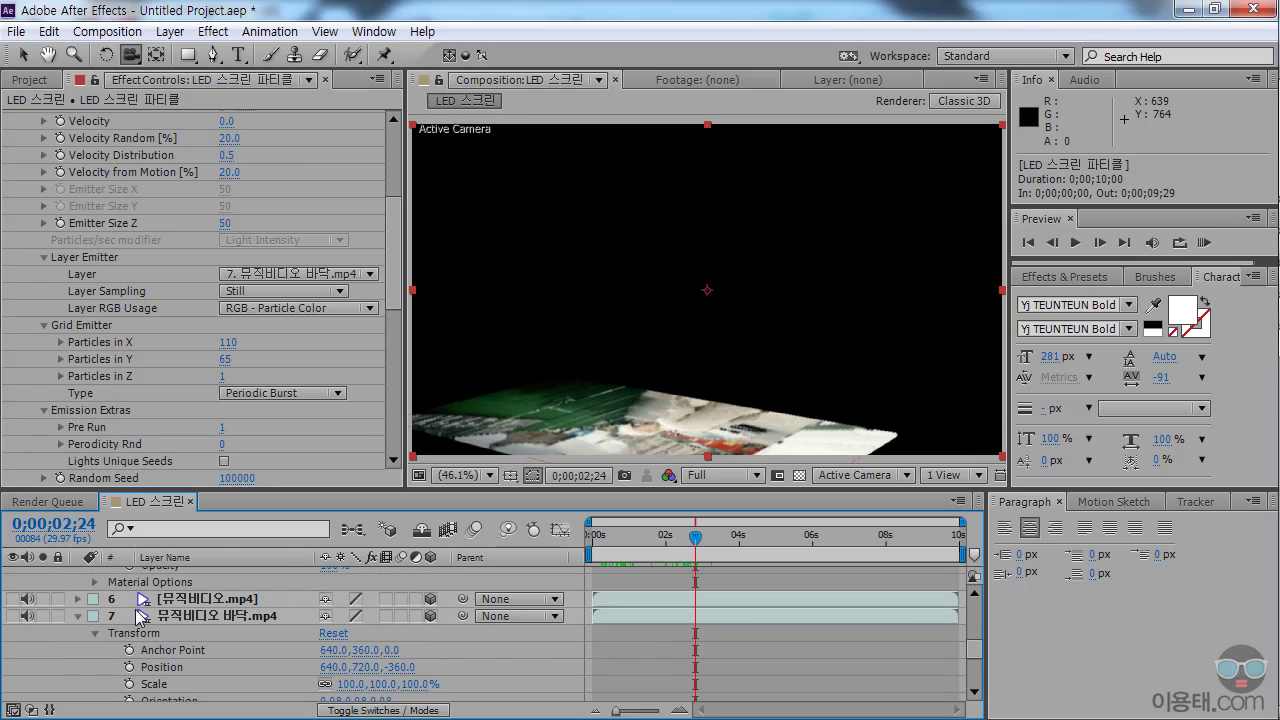
click(366, 275)
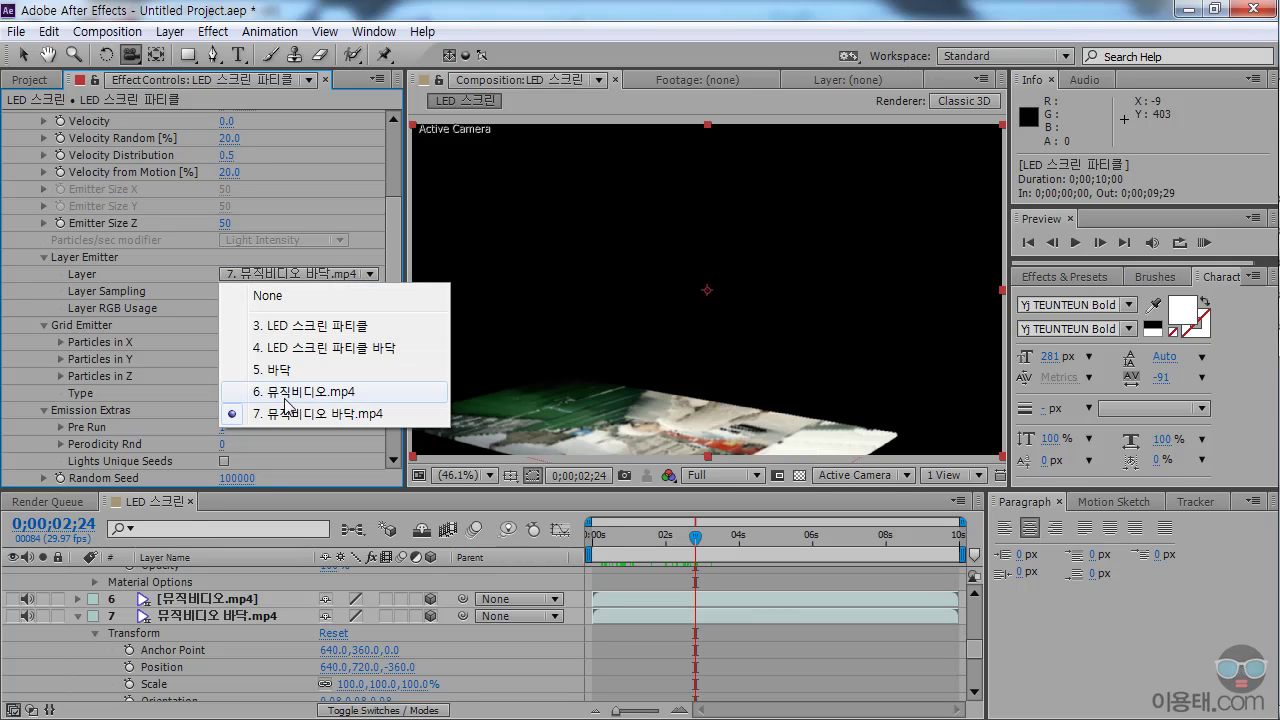
click(284, 393)
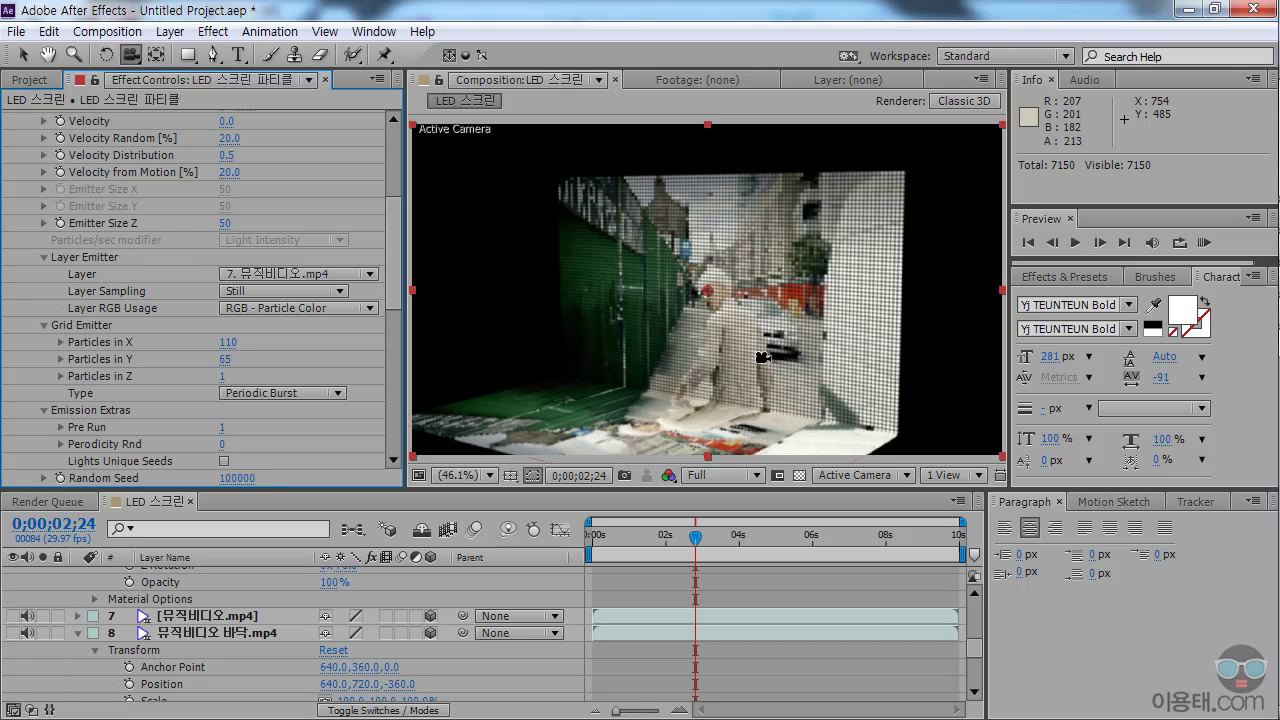
drag(628, 533, 720, 551)
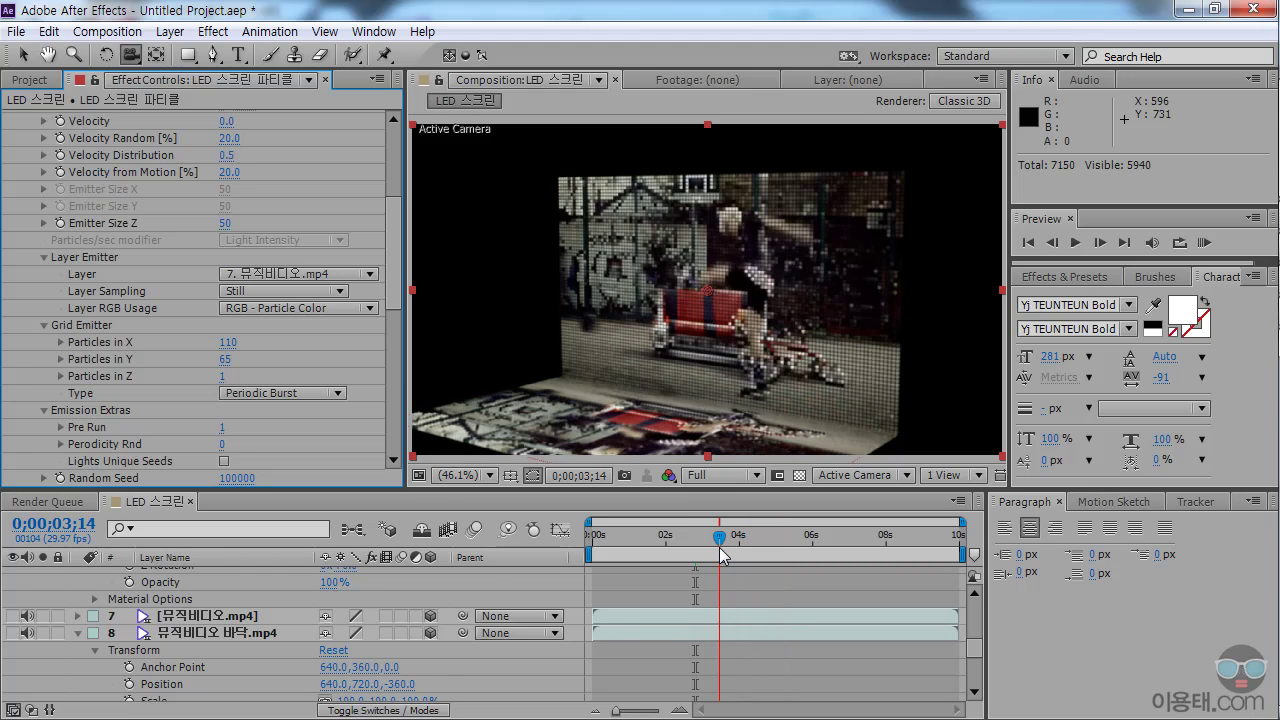
Try an X Rotation of -90° on the 뮤직비디오 바닥.mp4 layer and undo the change.
drag(481, 489, 481, 428)
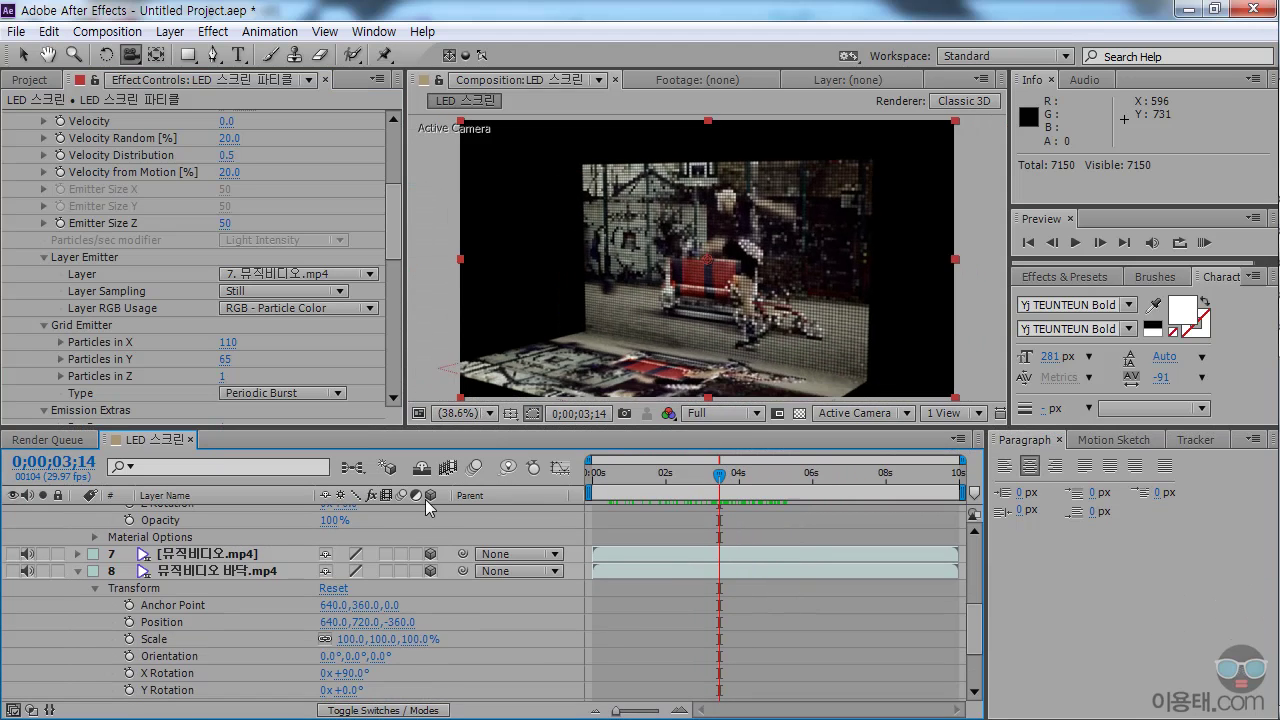
scroll(305, 537, up, 3)
scroll(305, 530, down, 3)
scroll(307, 532, up, 4)
scroll(307, 532, up, 1)
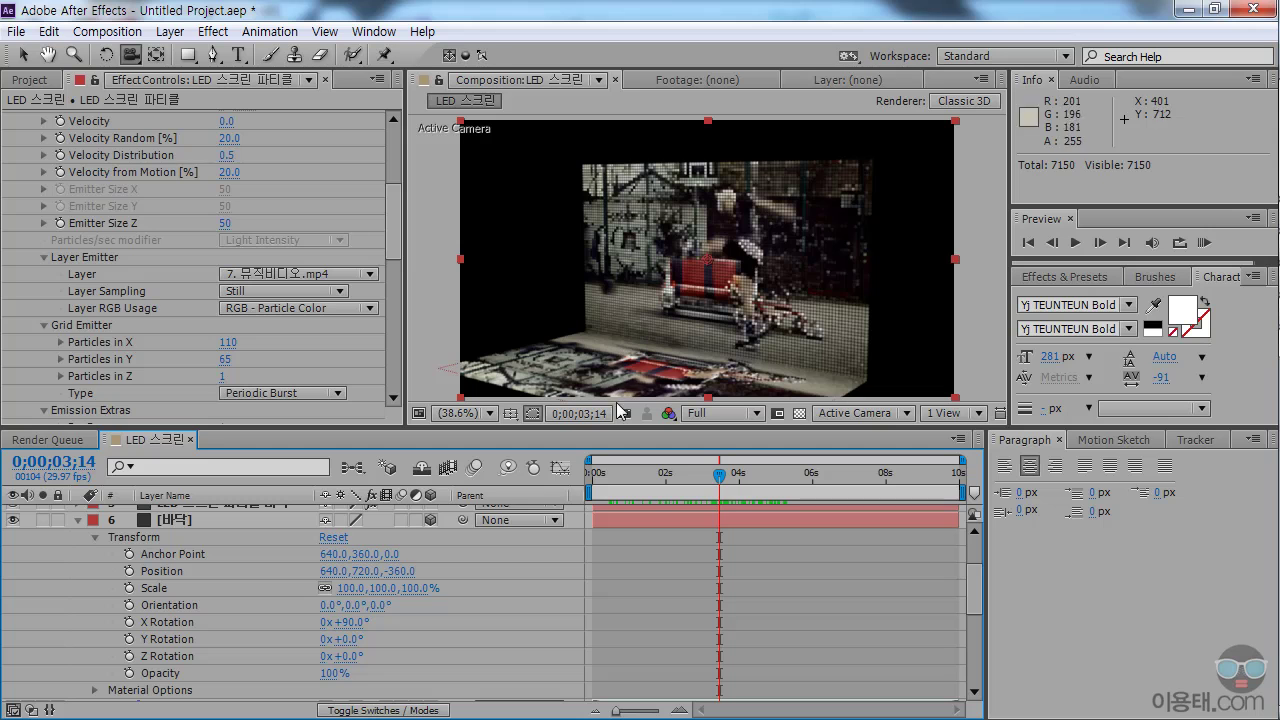
scroll(505, 580, down, 3)
scroll(505, 580, down, 3)
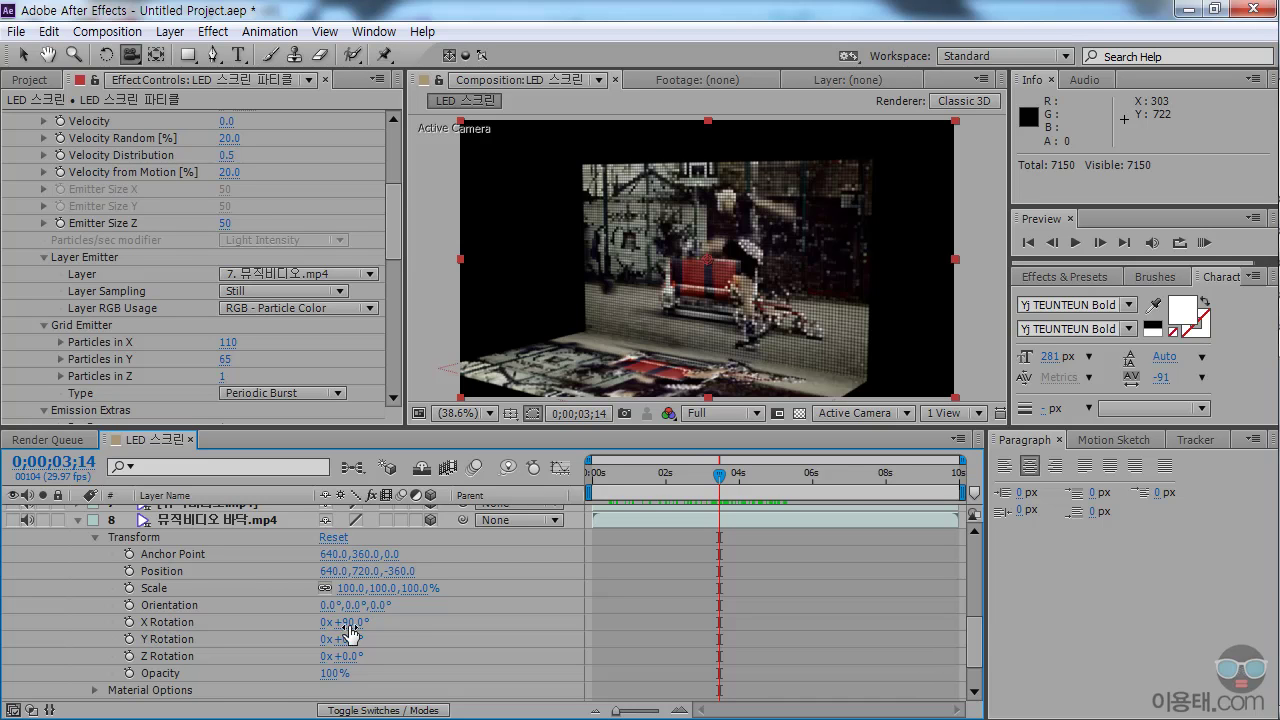
drag(352, 622, 161, 612)
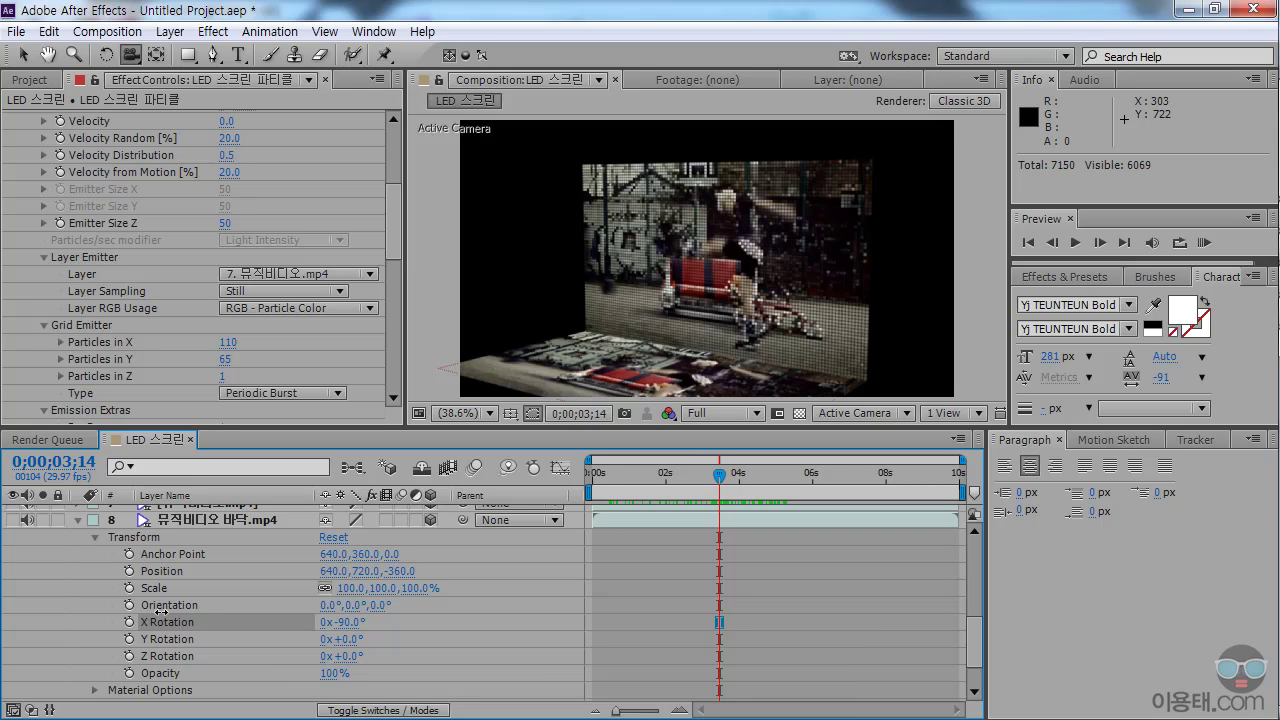
drag(160, 612, 159, 613)
key(ctrl+z)
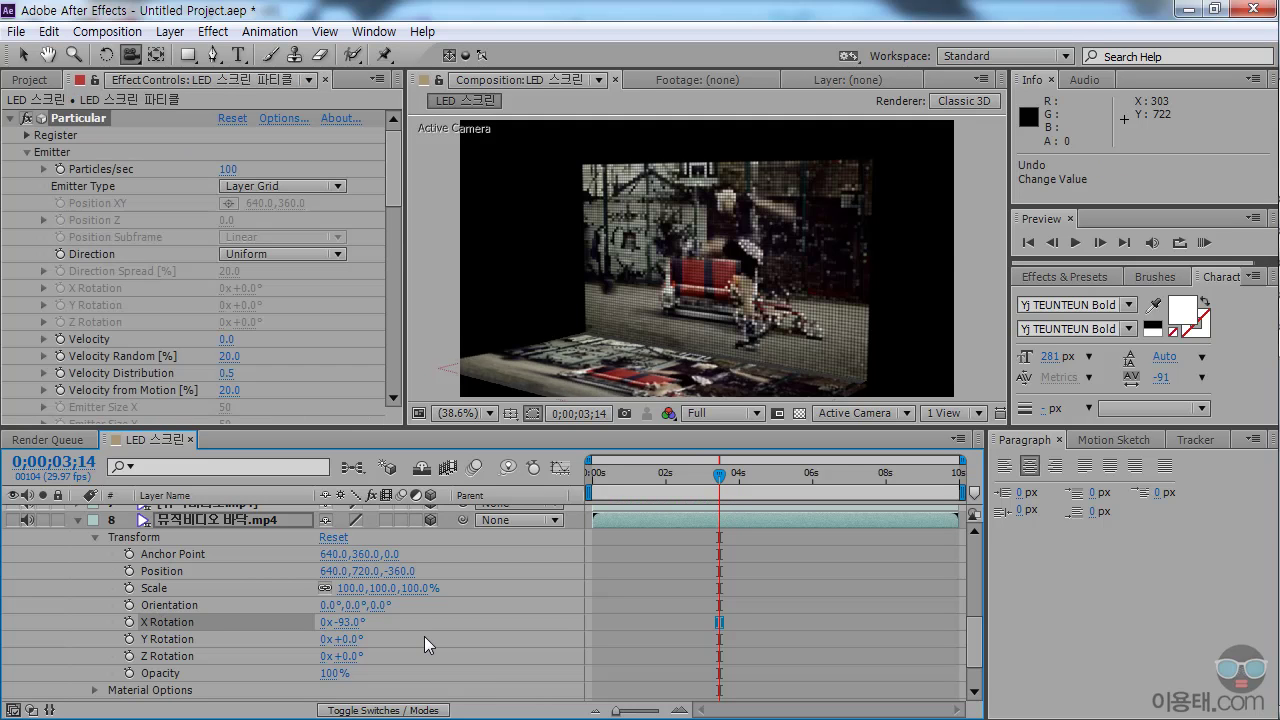
Move the current time to 0;00;03;05 and collapse the properties of the 뮤직비디오 바닥.mp4 and 바닥 layers.
drag(635, 430, 635, 474)
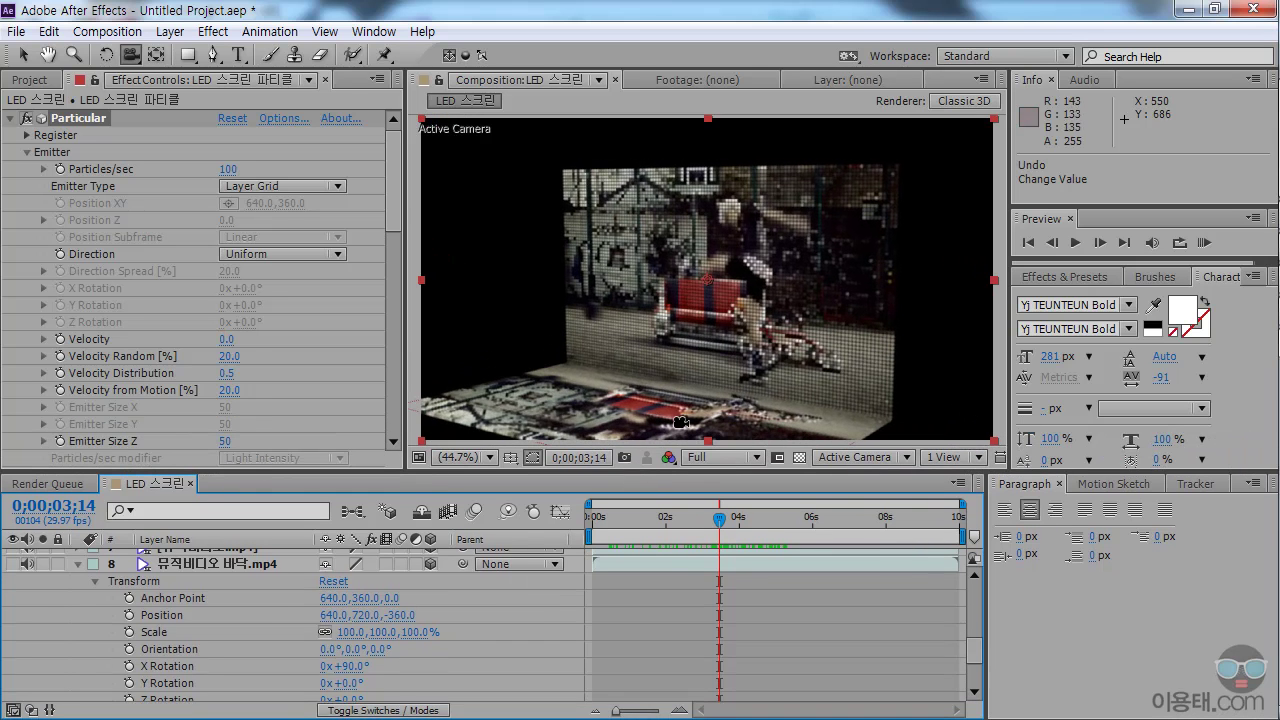
drag(631, 519, 708, 528)
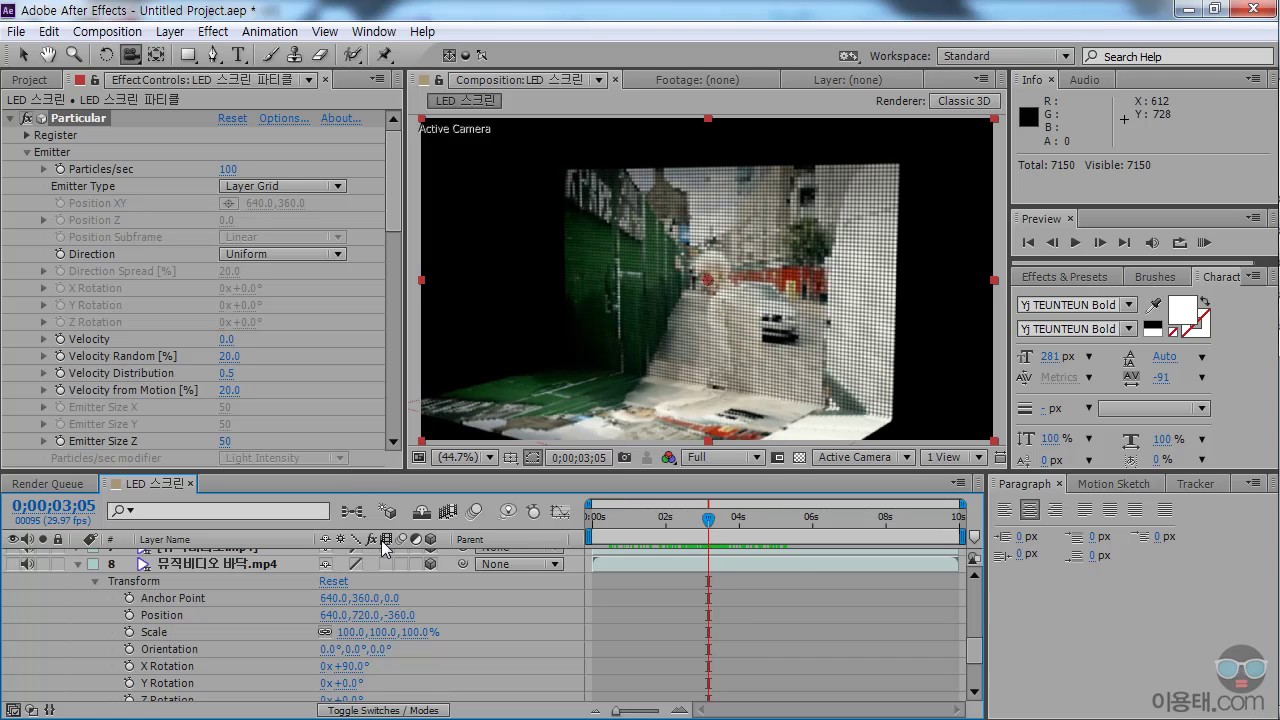
mouse_move(364, 471)
mouse_down()
mouse_move(362, 378)
mouse_move(360, 449)
mouse_up()
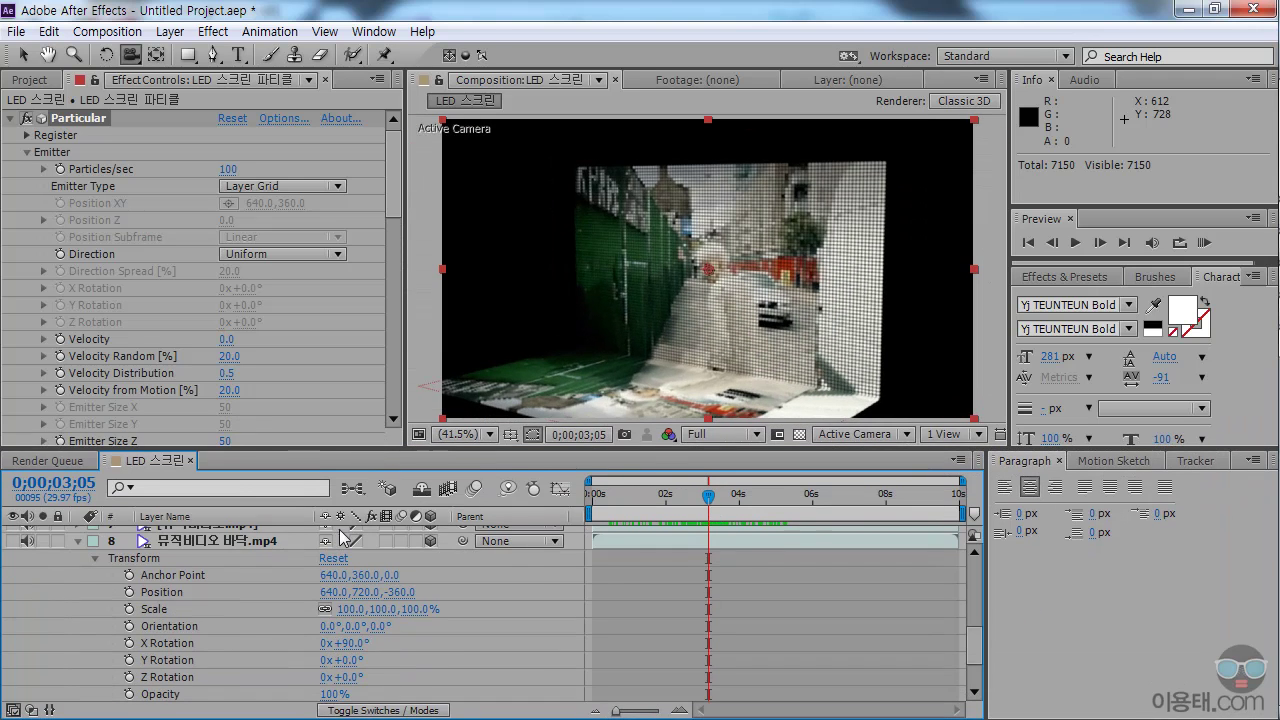
click(76, 542)
scroll(188, 560, up, 5)
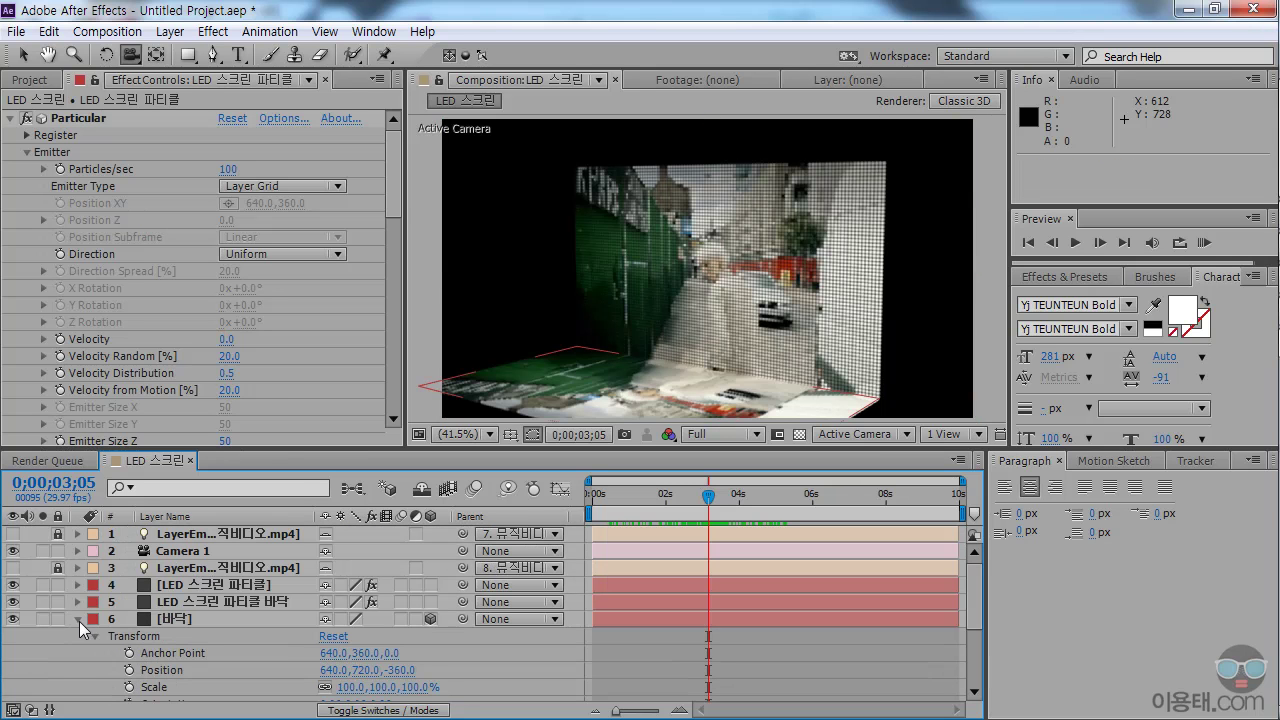
click(79, 621)
drag(300, 447, 300, 473)
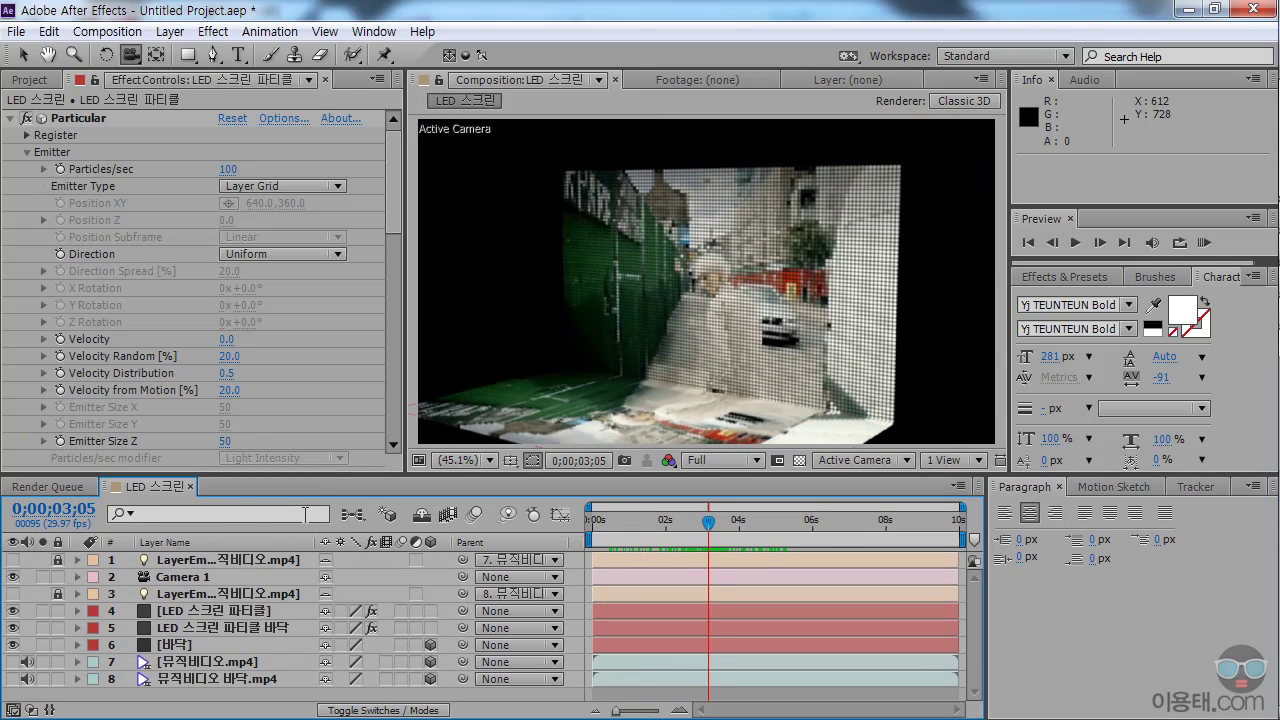
Select the LED 스크린 파티클 바닥 layer, examine its emitter settings and floor image up close, and fit the composition in the viewer.
click(253, 611)
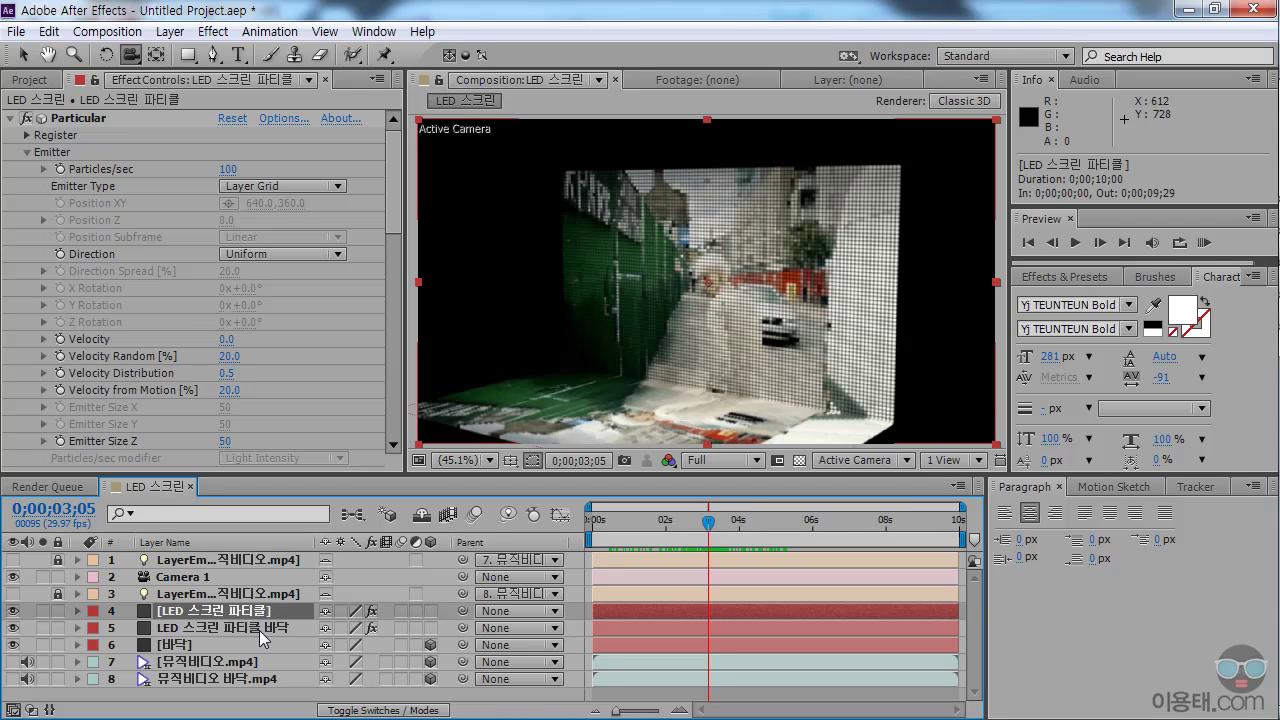
click(250, 627)
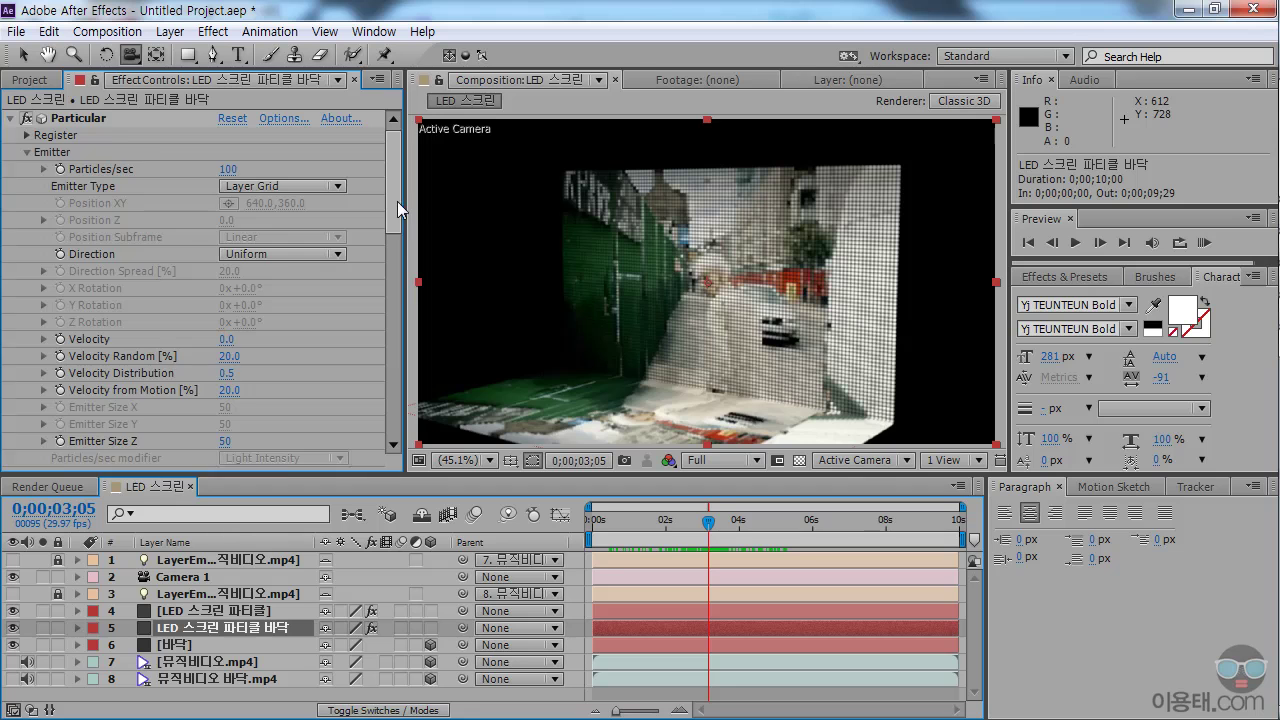
drag(397, 201, 397, 285)
key(slash)
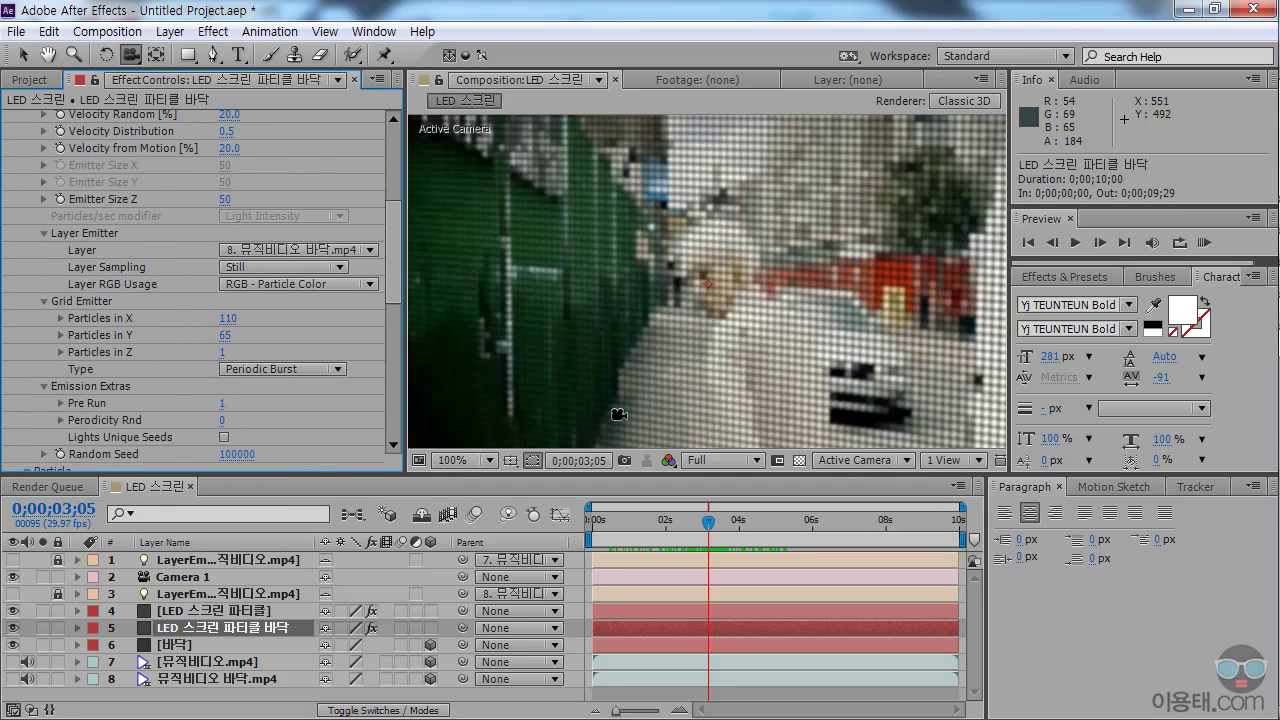
click(23, 55)
scroll(624, 334, up, 4)
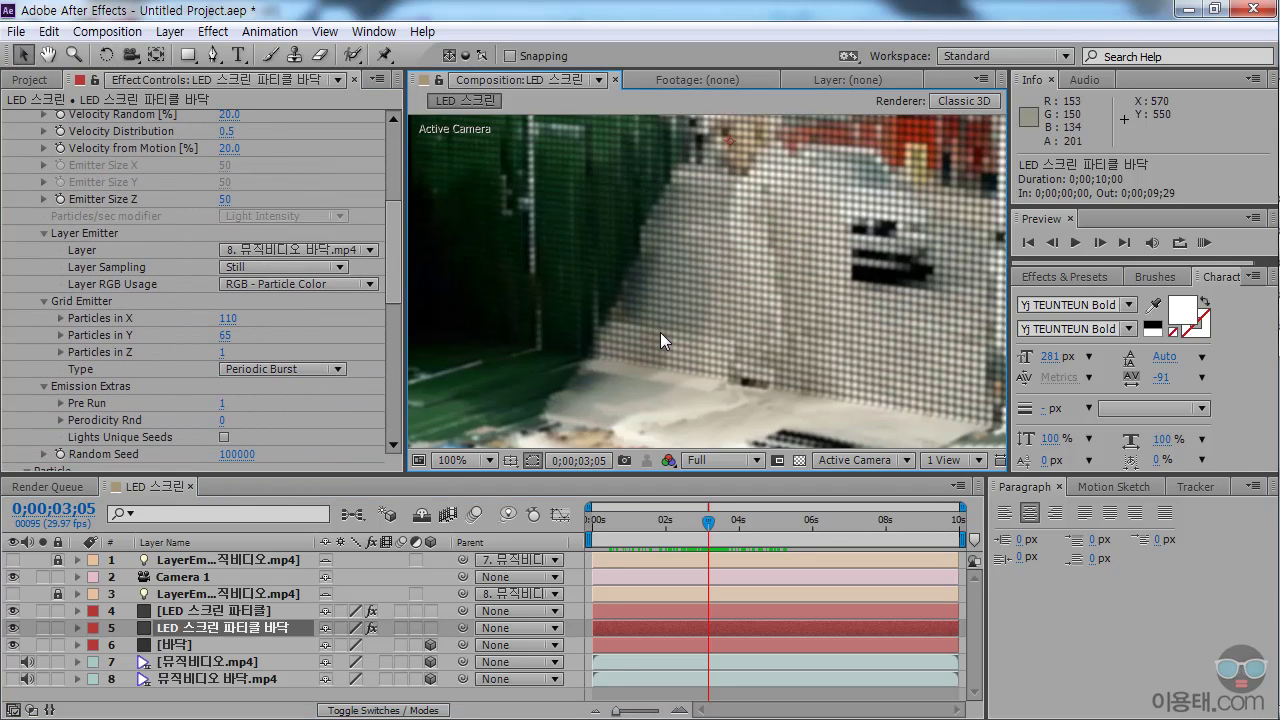
scroll(645, 352, down, 3)
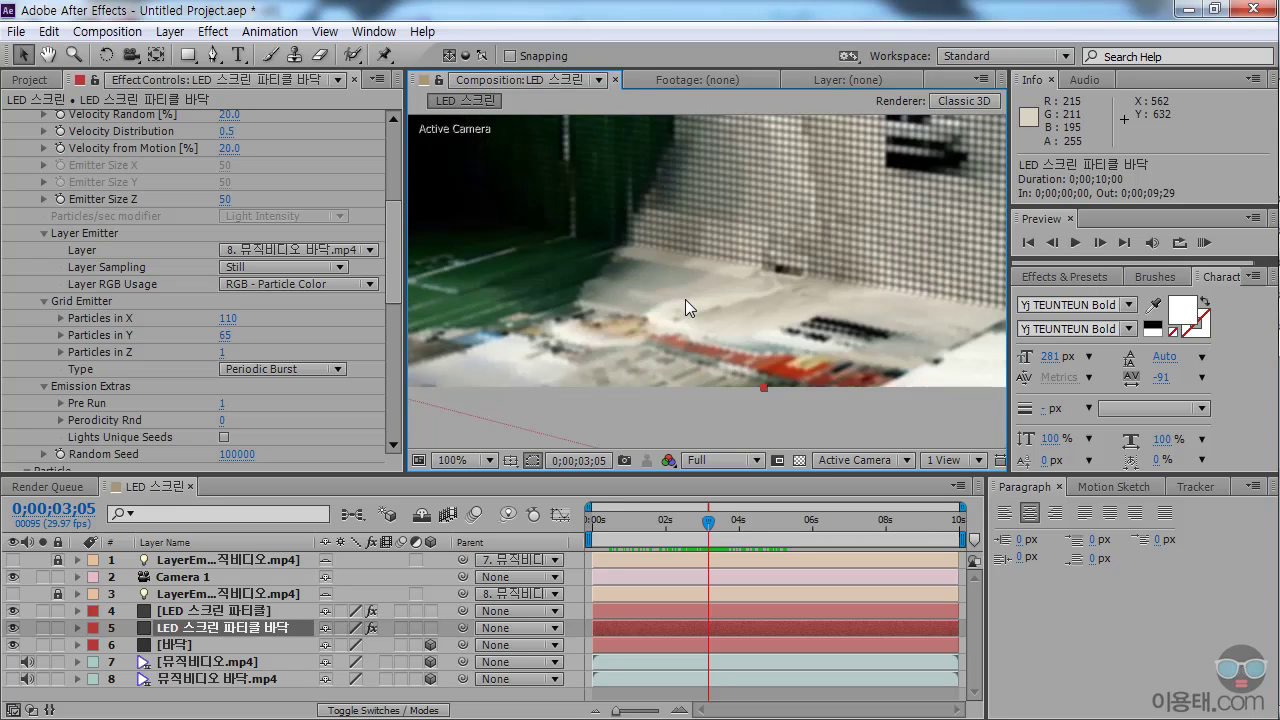
scroll(695, 280, down, 3)
scroll(713, 306, down, 2)
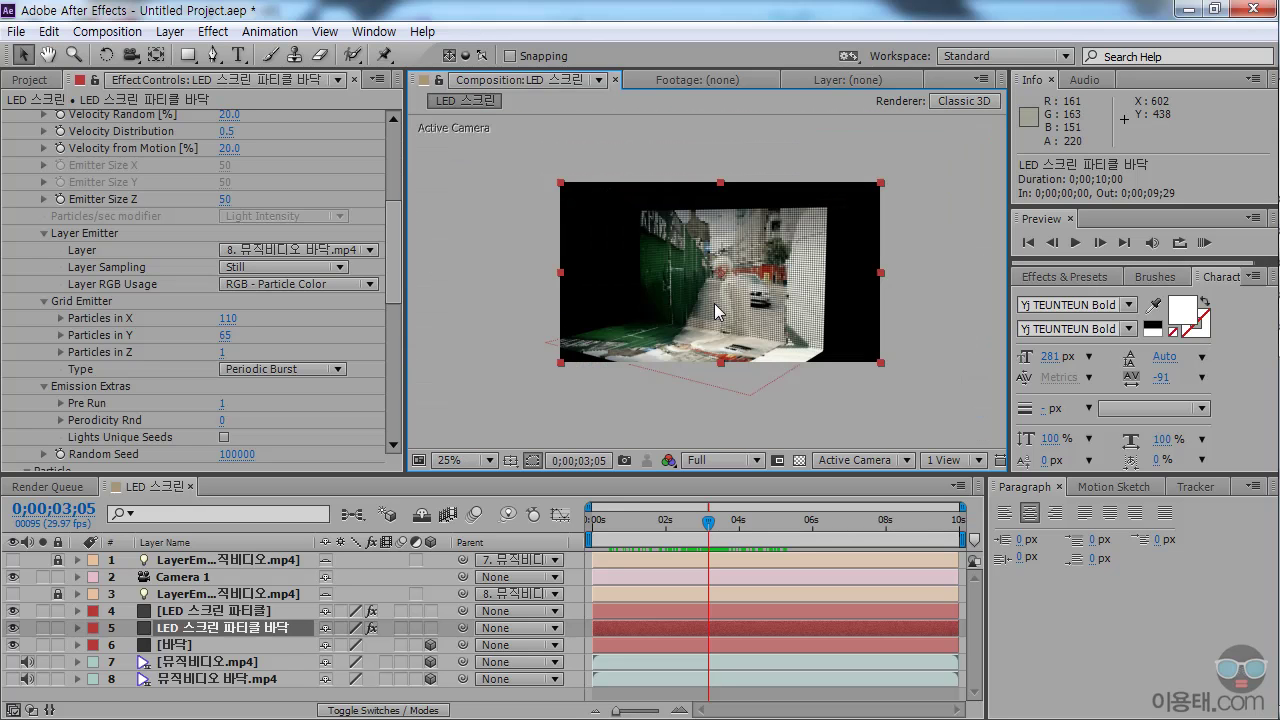
click(455, 460)
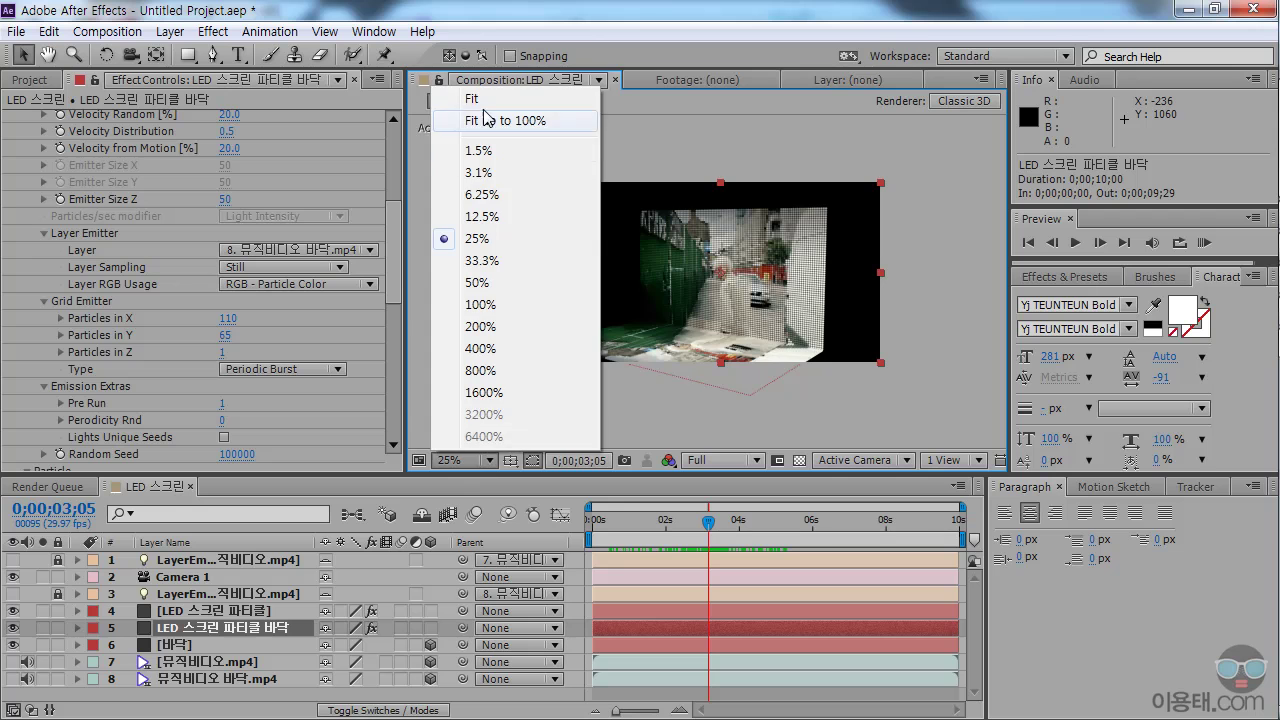
click(468, 120)
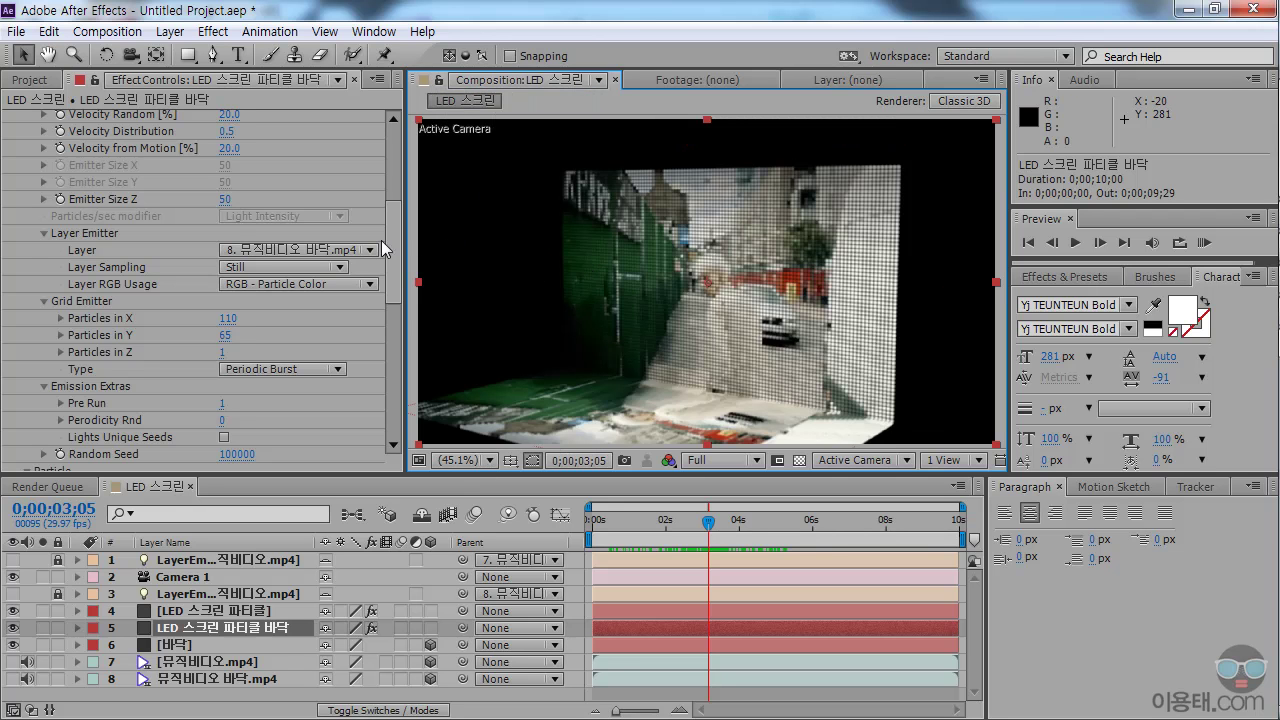
Set the Particle Opacity of LED 스크린 파티클 바닥 to 40 and preview the dimmed floor image over several frames.
drag(392, 247, 395, 342)
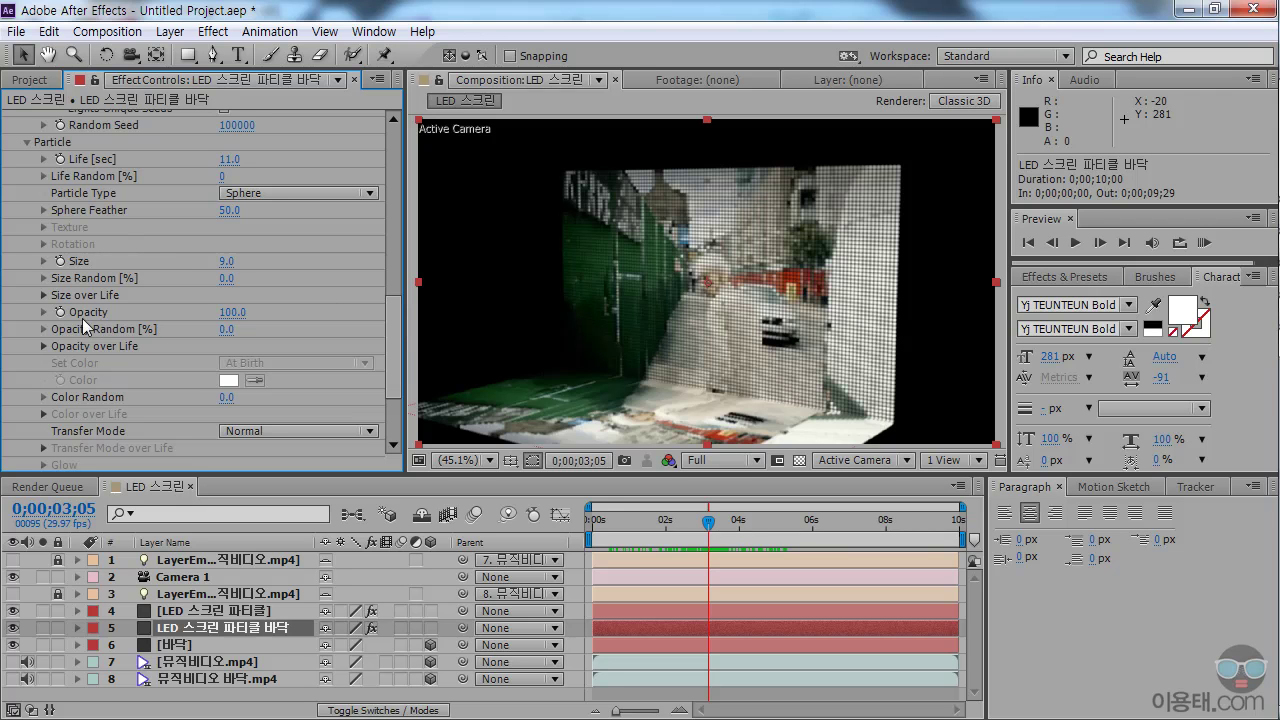
drag(232, 315, 181, 325)
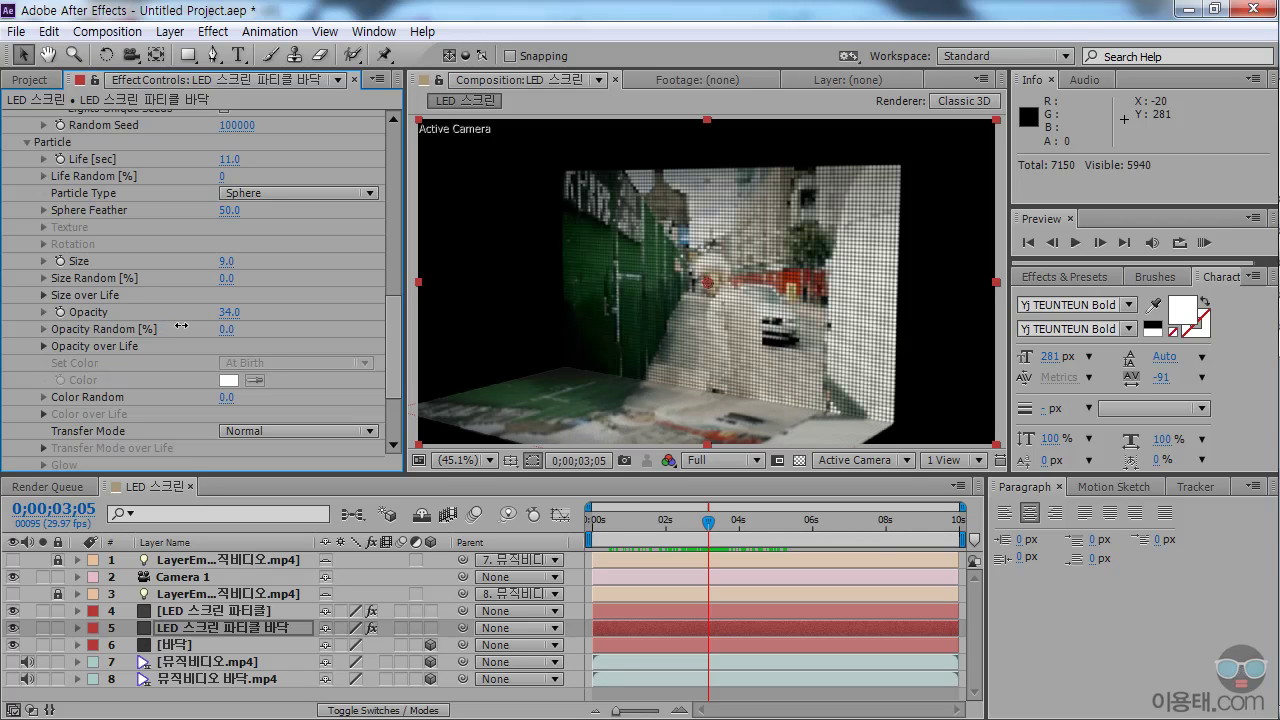
click(221, 316)
text(40)
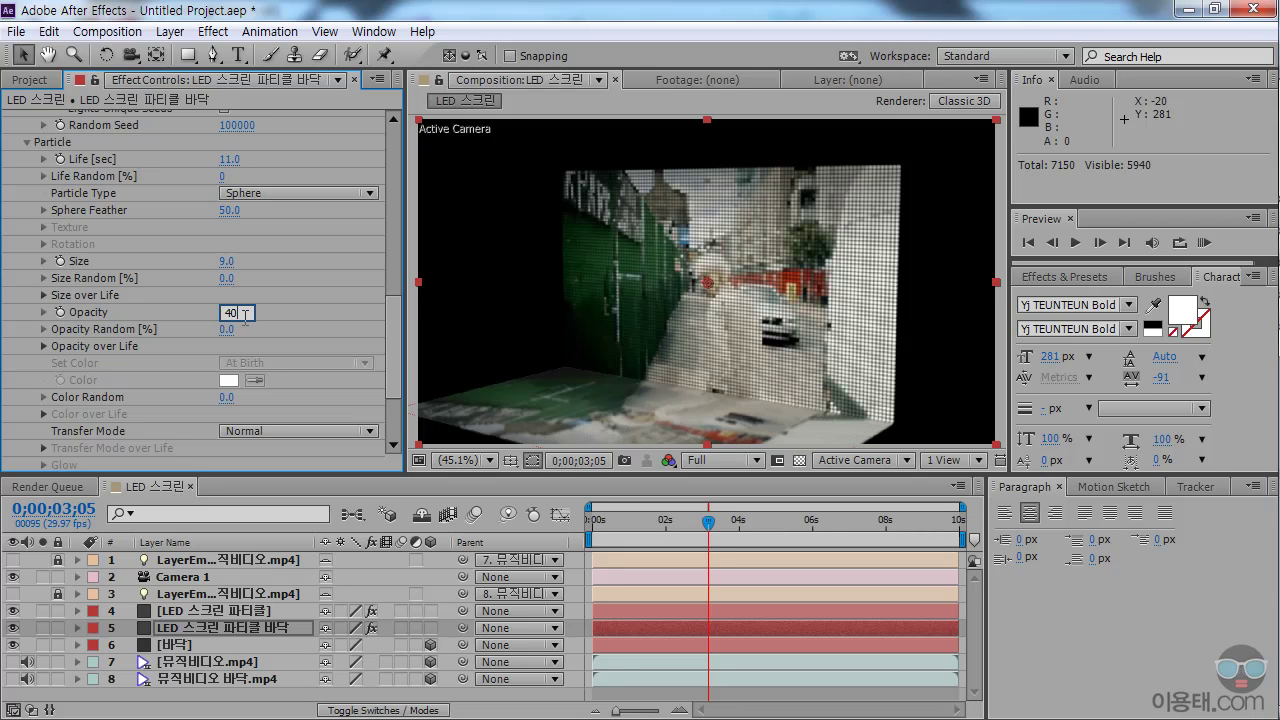
key(Return)
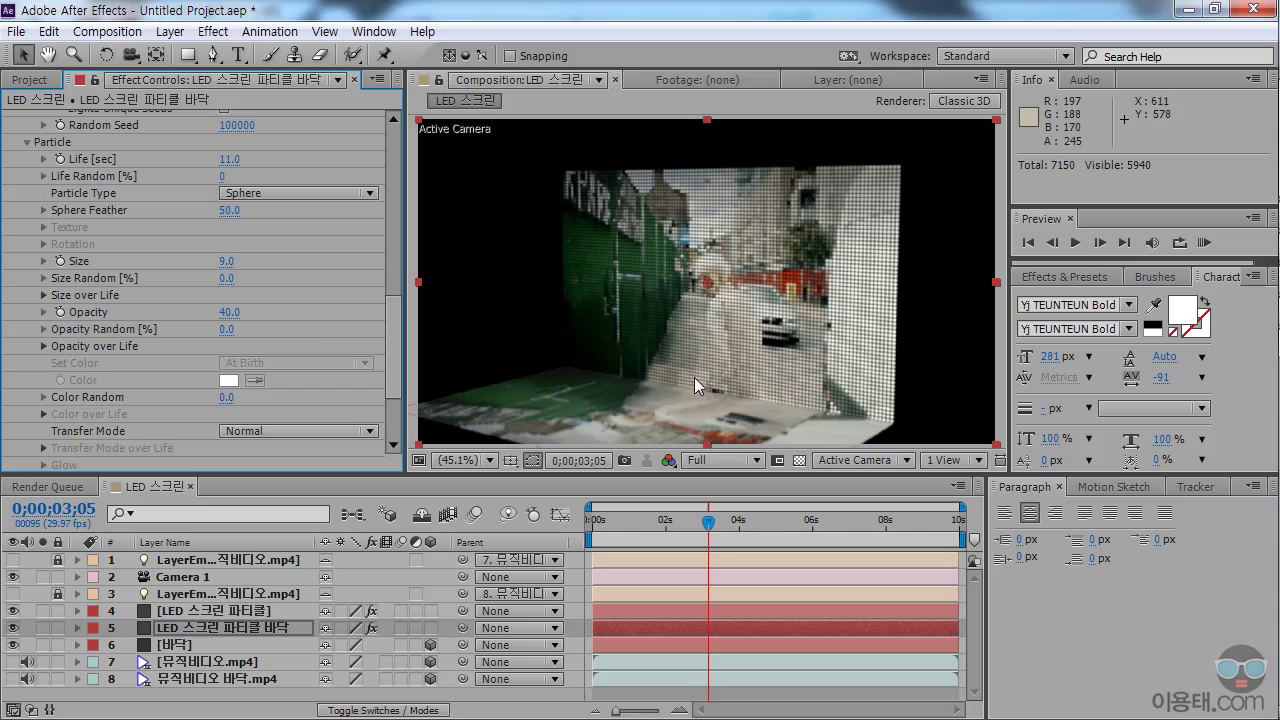
drag(620, 527, 724, 530)
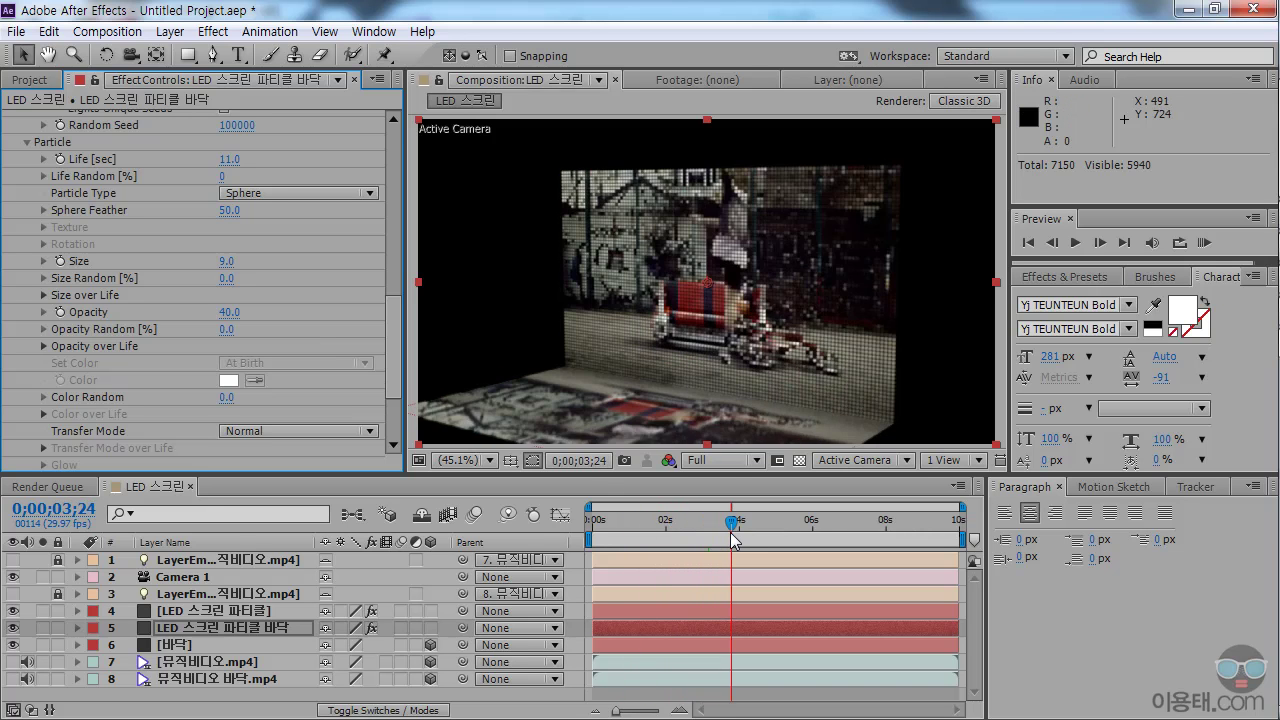
Set the Particle Opacity of LED 스크린 파티클 바닥 to 35 and preview the scene up to 0;00;04;19.
click(225, 314)
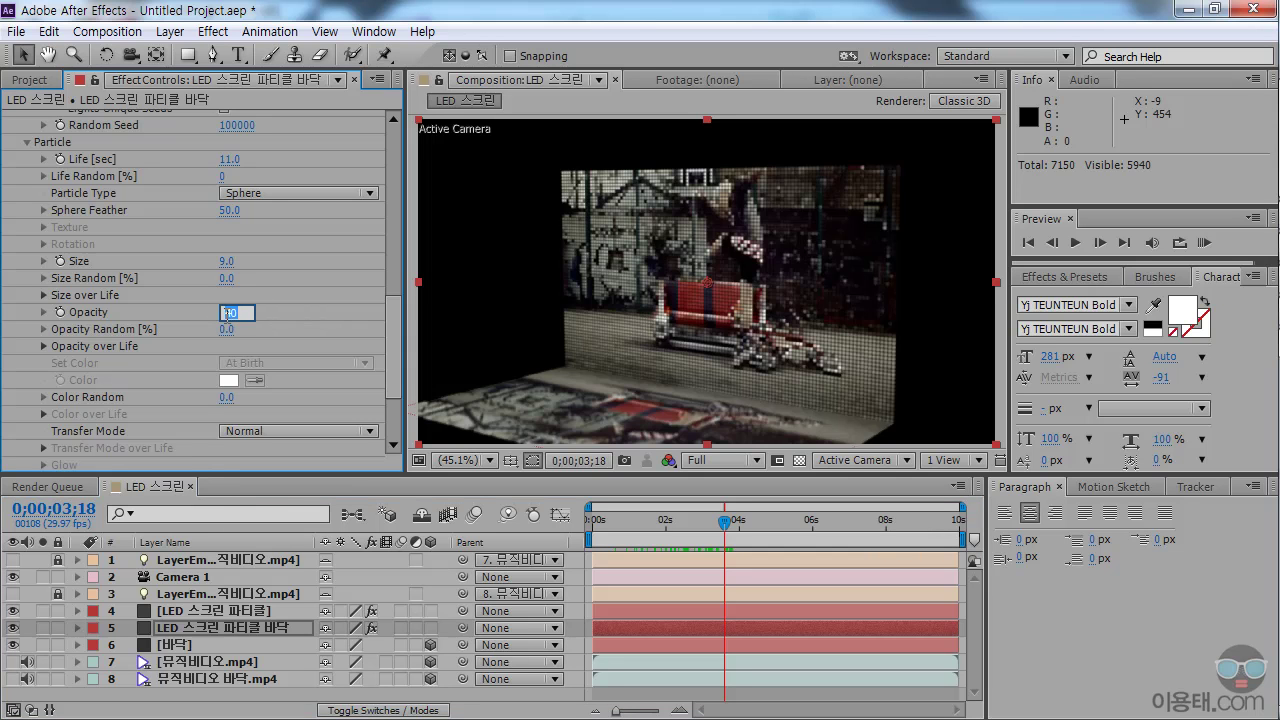
key(Return)
drag(614, 527, 697, 530)
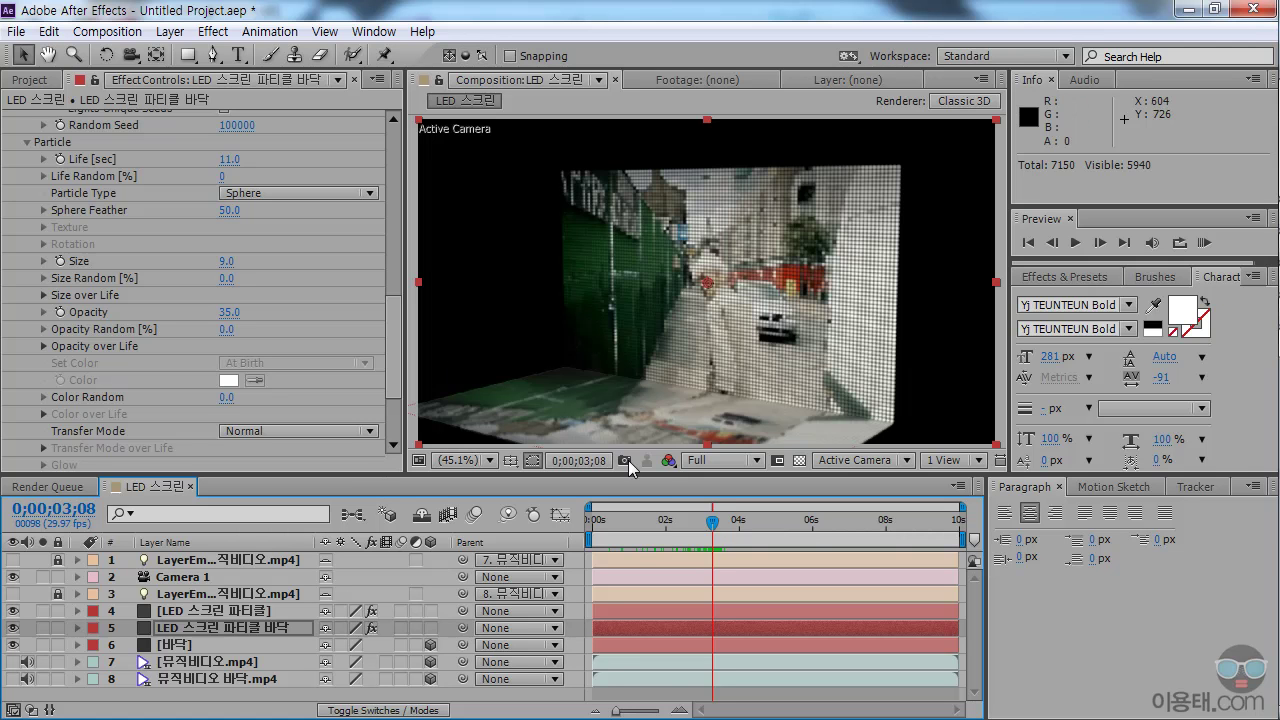
drag(612, 522, 762, 522)
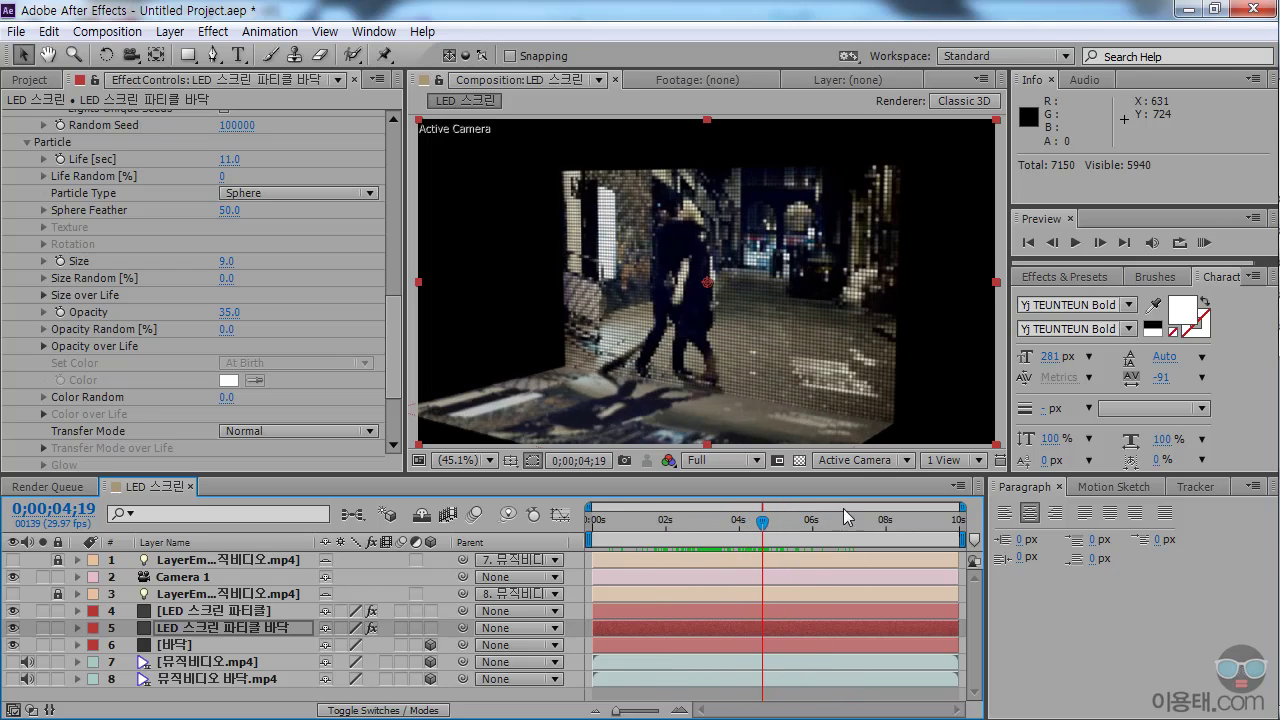
Switch to the video player, play the finished LED 스크린.mp4 as a reference, and return to After Effects.
mouse_move(1272, 300)
click(1090, 279)
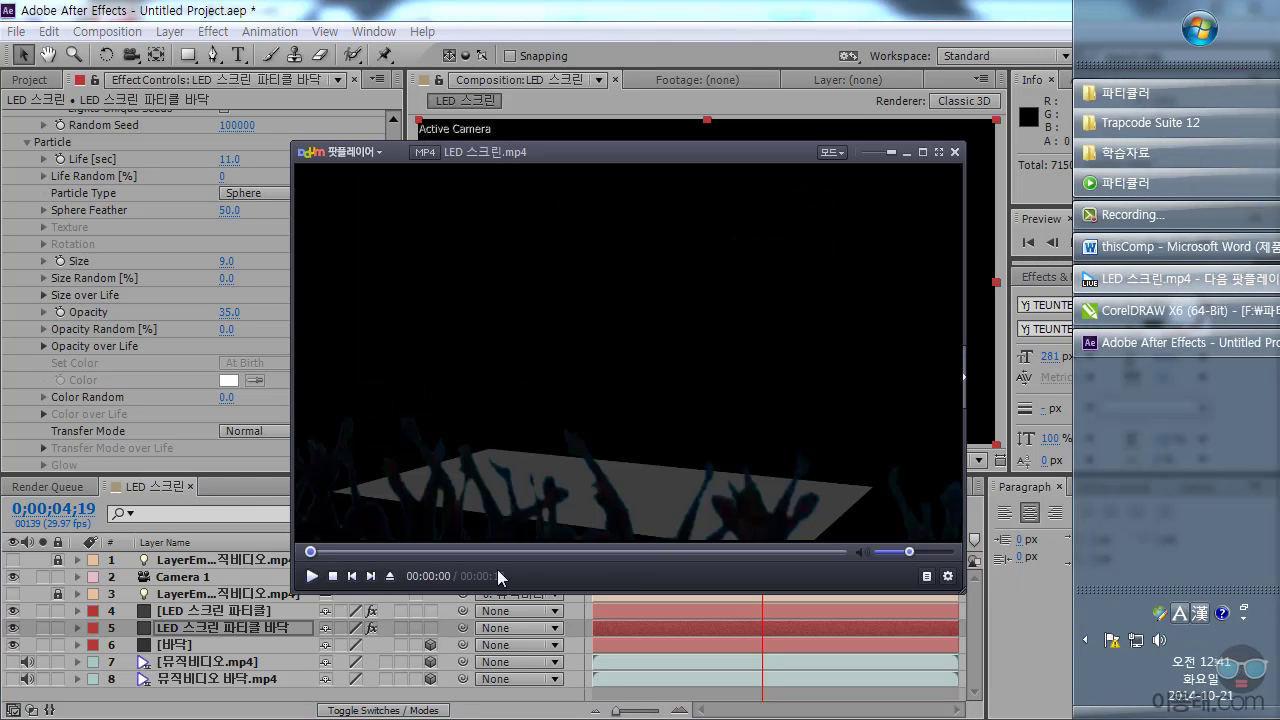
click(312, 576)
click(454, 411)
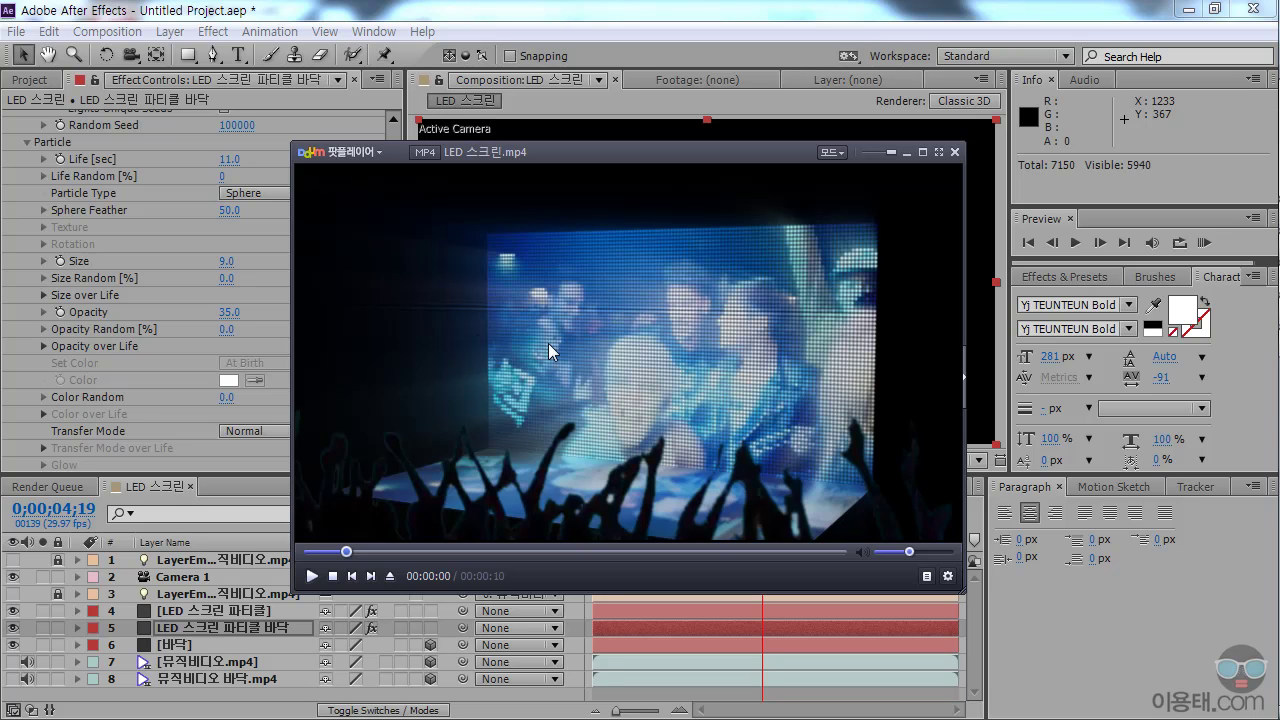
click(616, 18)
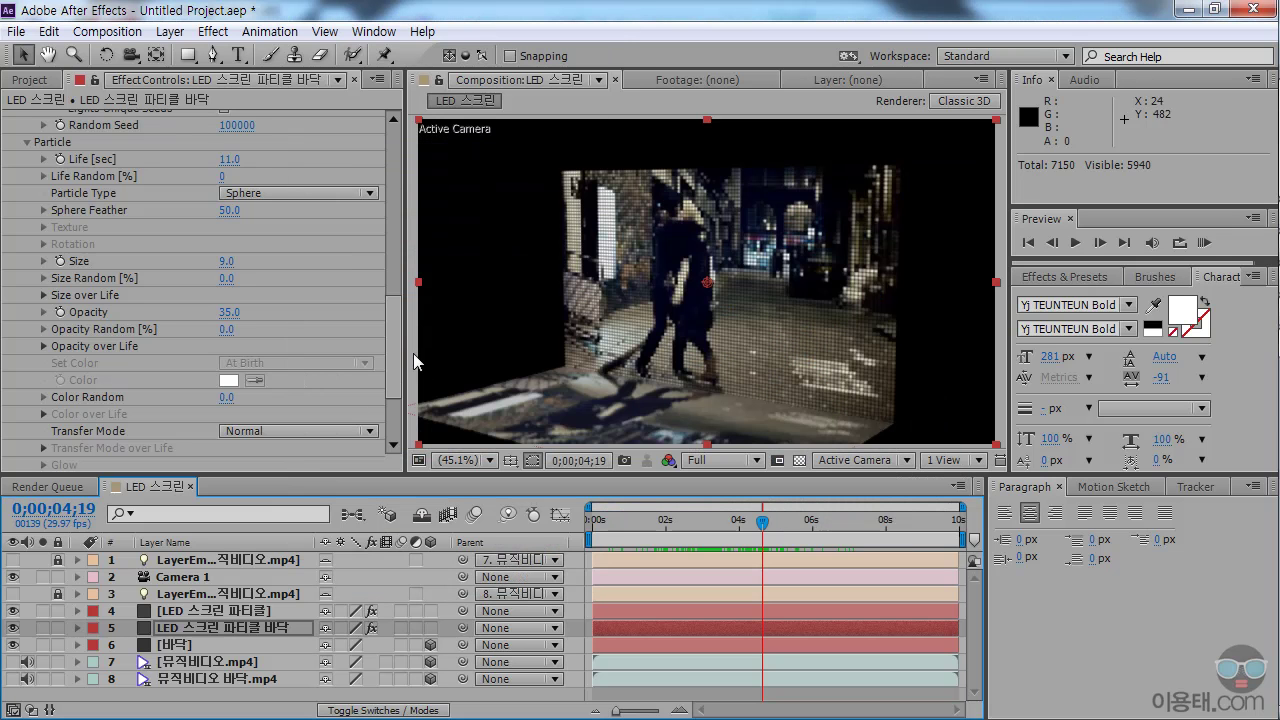
Save the project and collapse the Particular effect of the LED 스크린 파티클 layer, keeping that layer selected.
drag(312, 478, 300, 414)
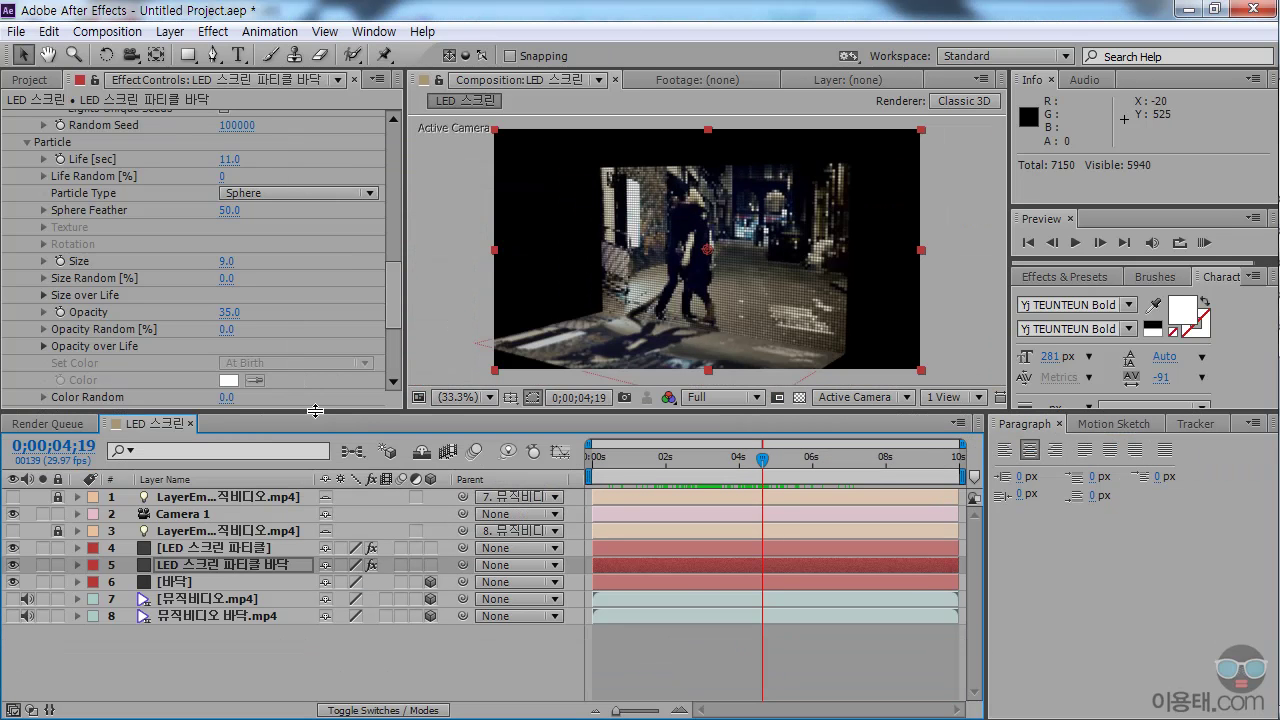
click(244, 548)
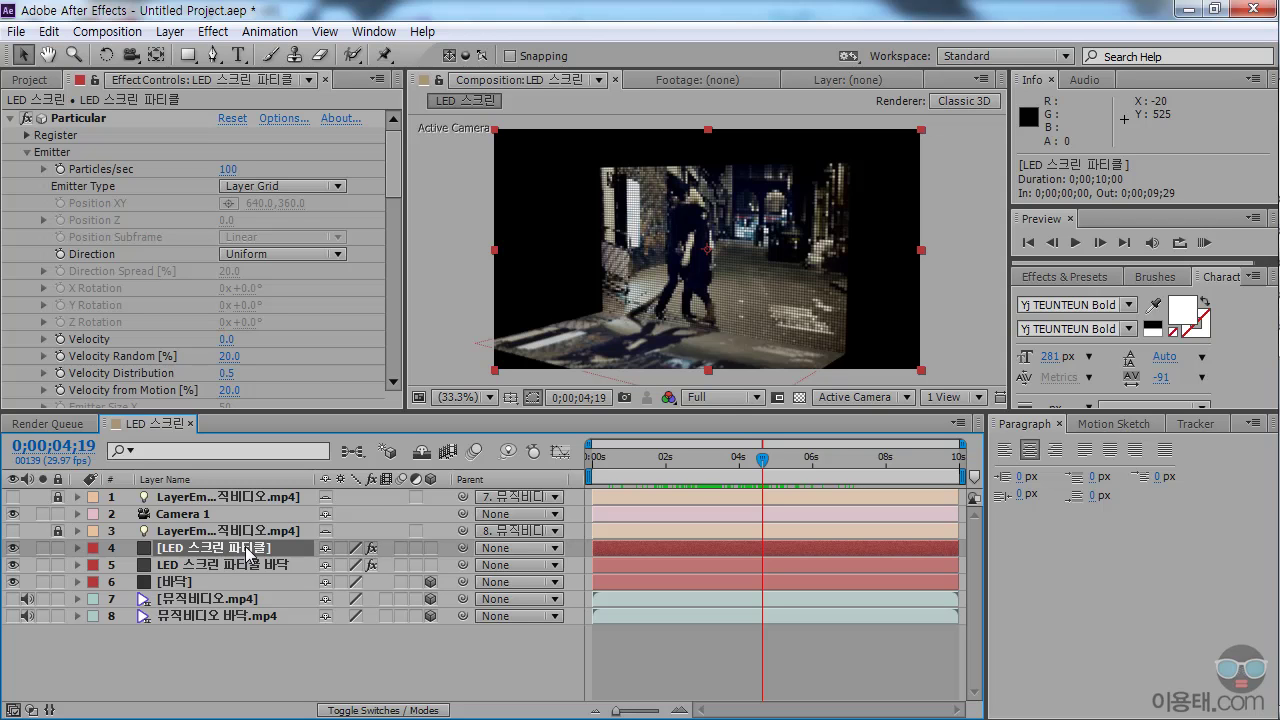
key(ctrl+s)
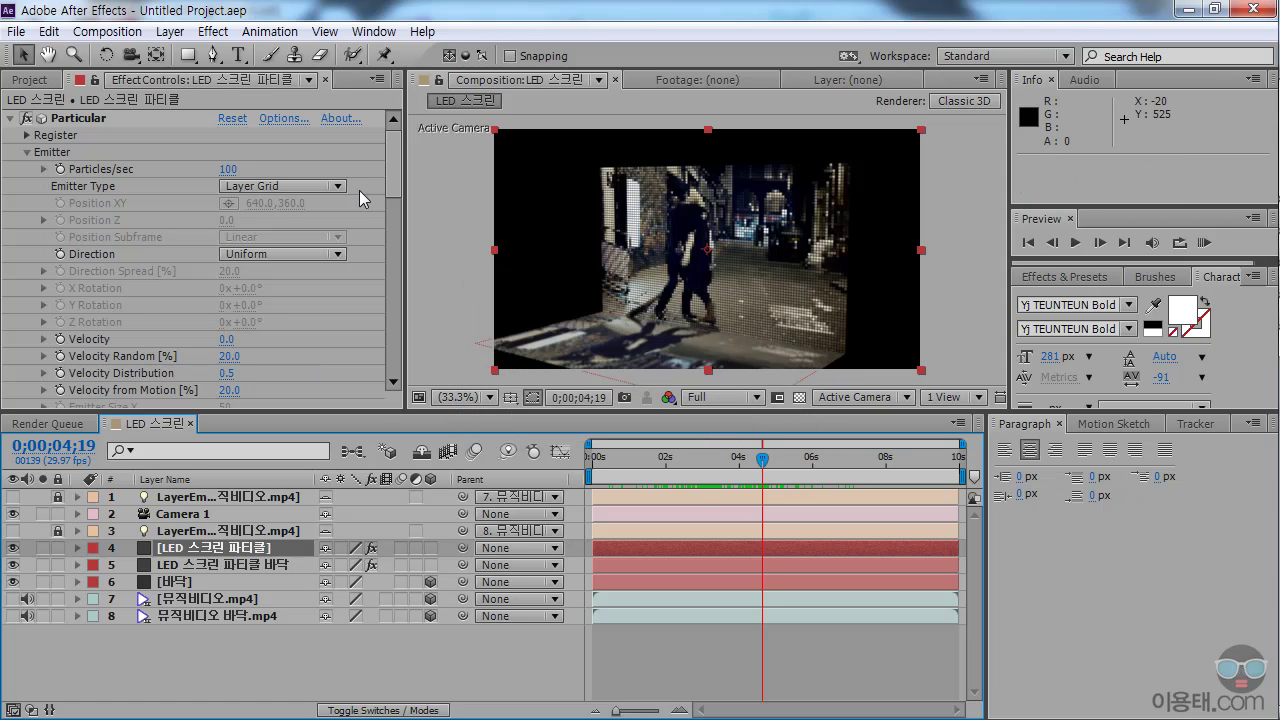
mouse_move(394, 171)
mouse_down()
mouse_move(388, 356)
mouse_move(390, 195)
mouse_up()
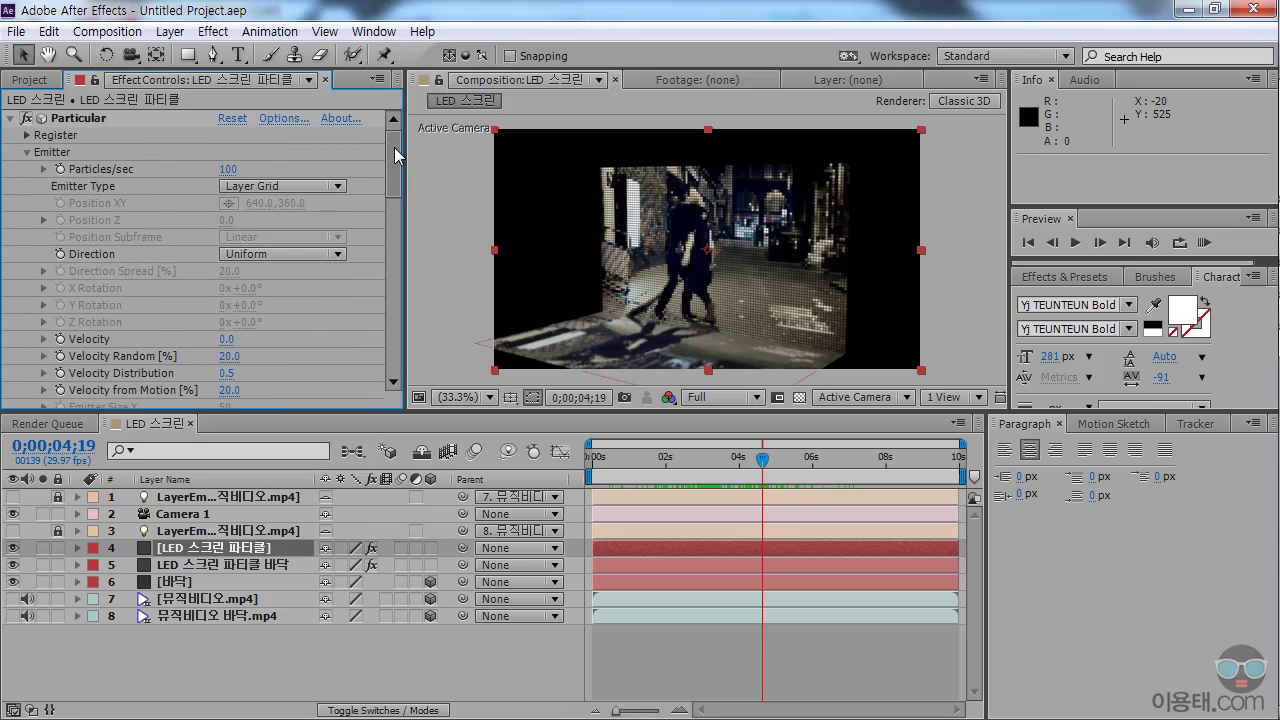
click(12, 118)
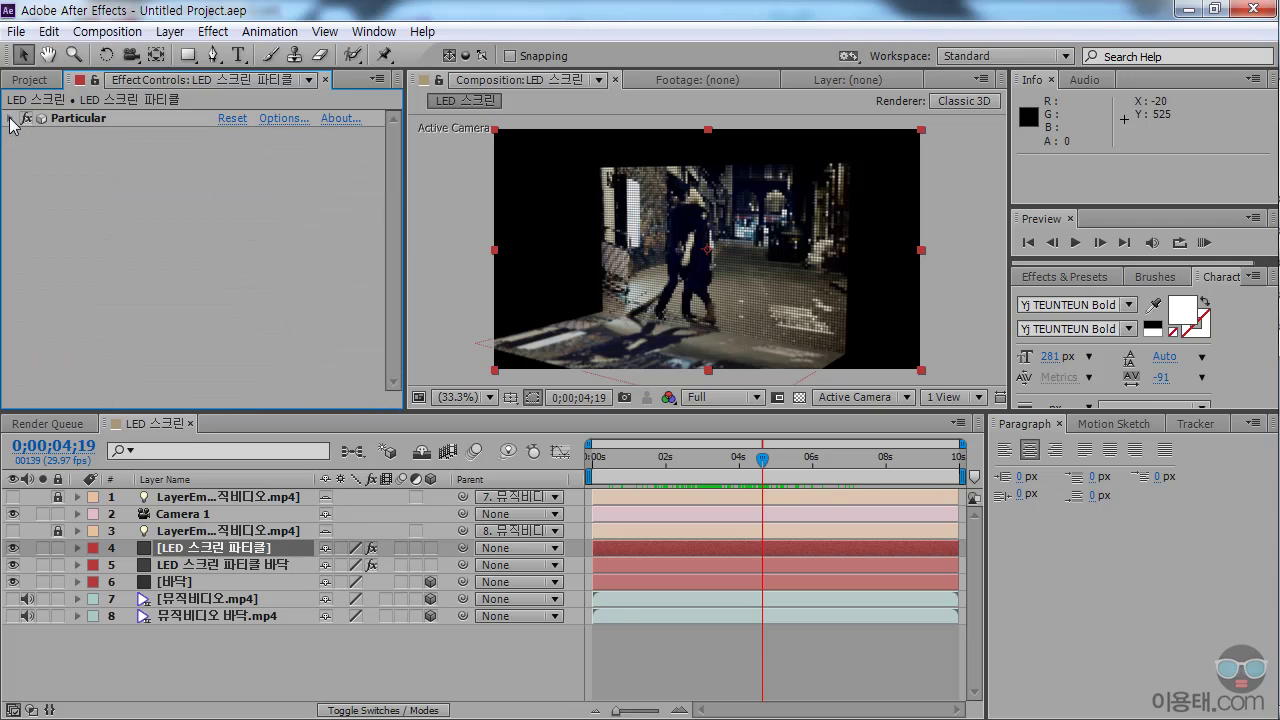
click(197, 555)
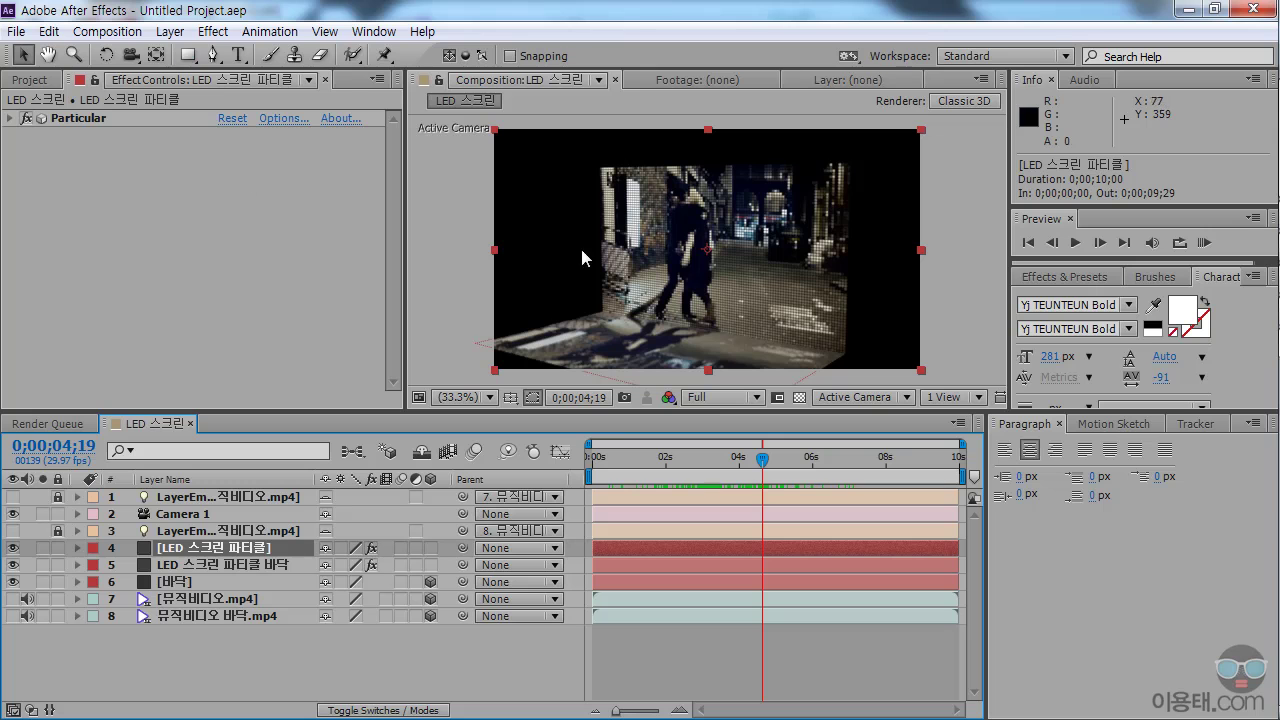
Apply the Trapcode Shine effect to the LED 스크린 파티클 layer, preview it at 0;00;03;10 and enlarge the composition view.
click(212, 32)
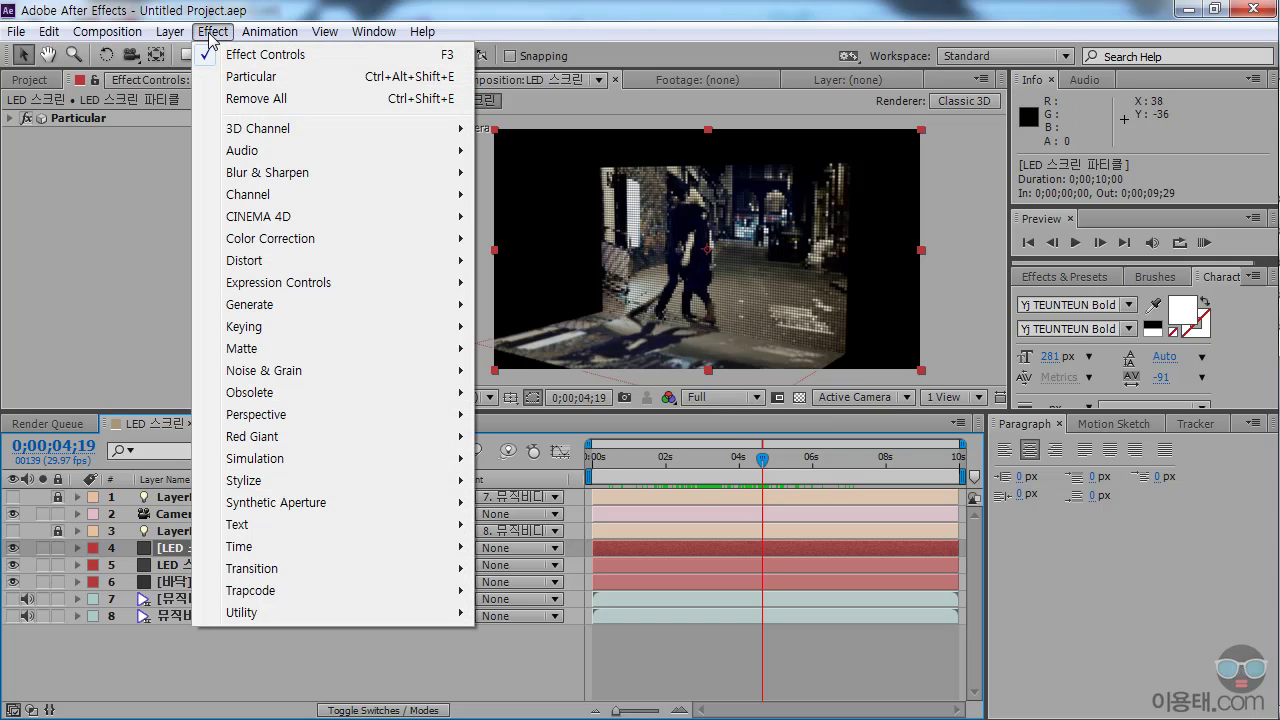
mouse_move(320, 510)
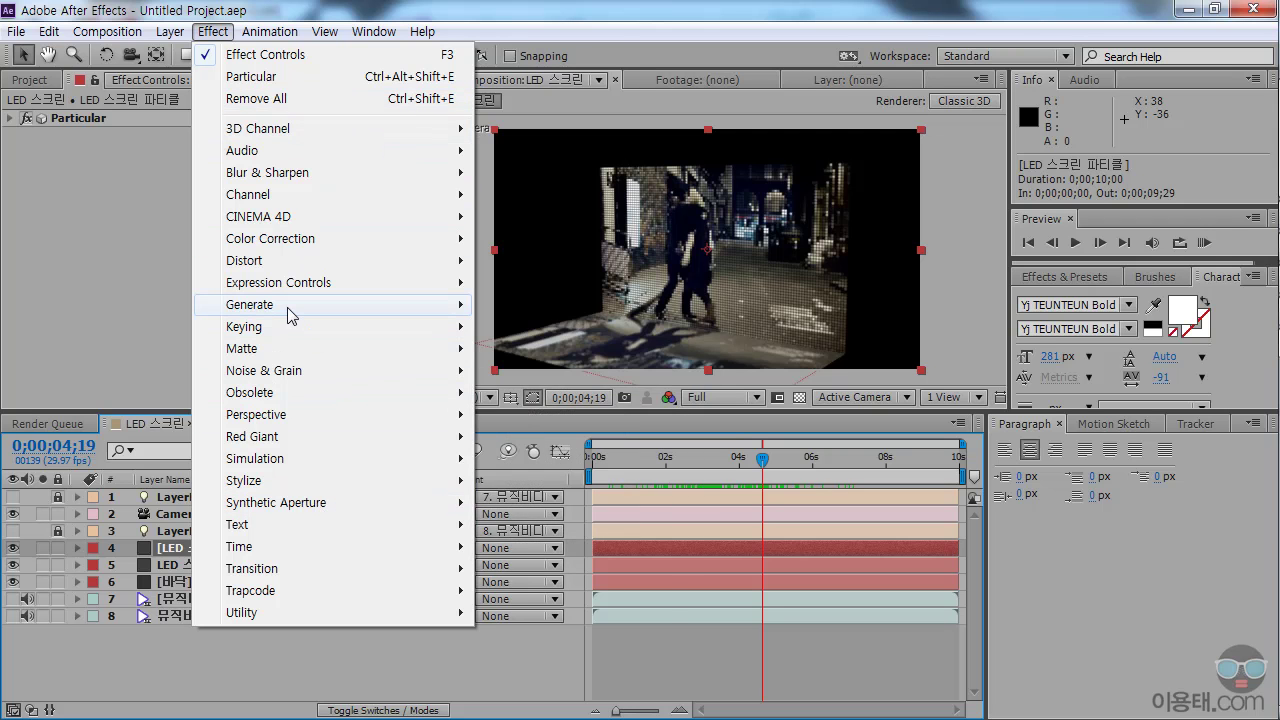
mouse_move(291, 316)
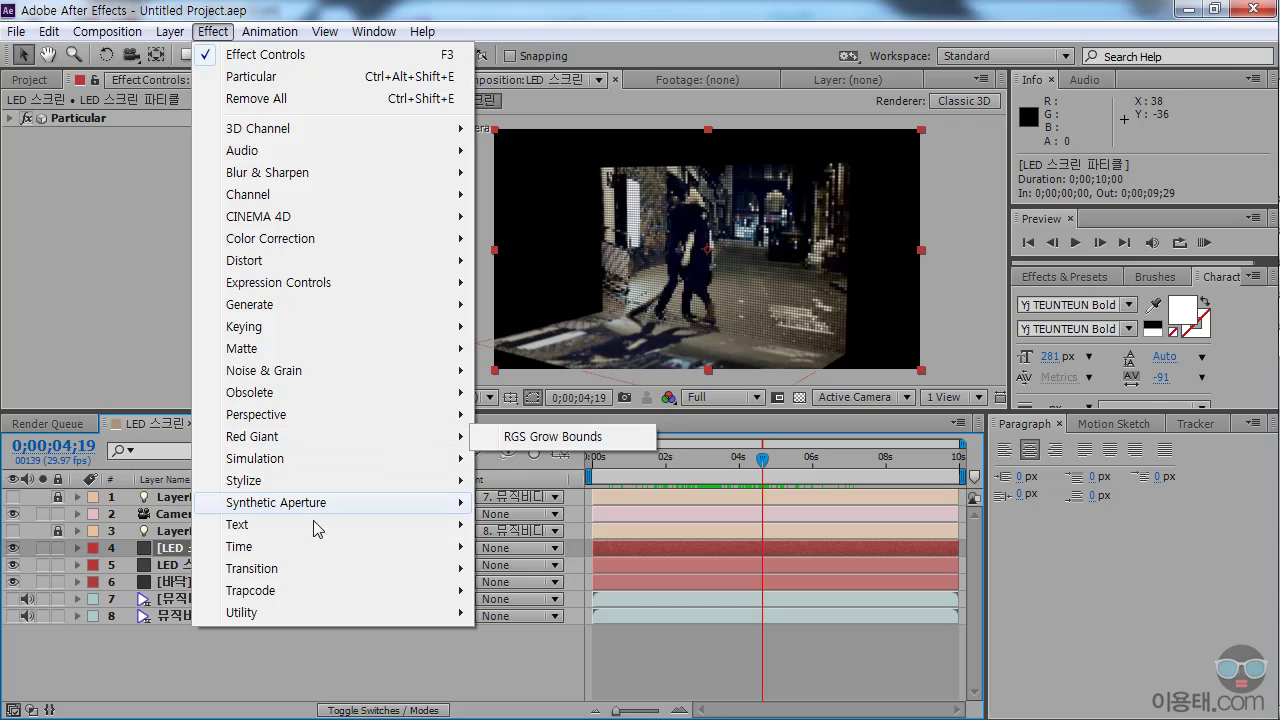
mouse_move(315, 595)
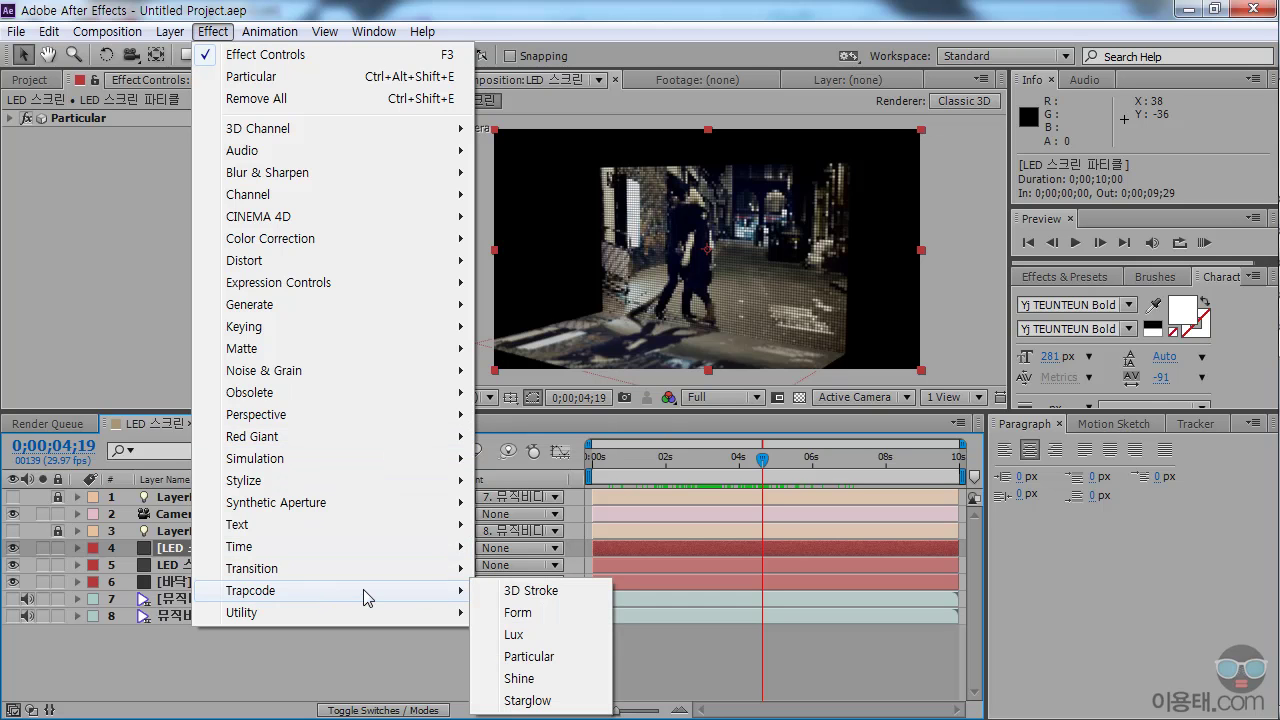
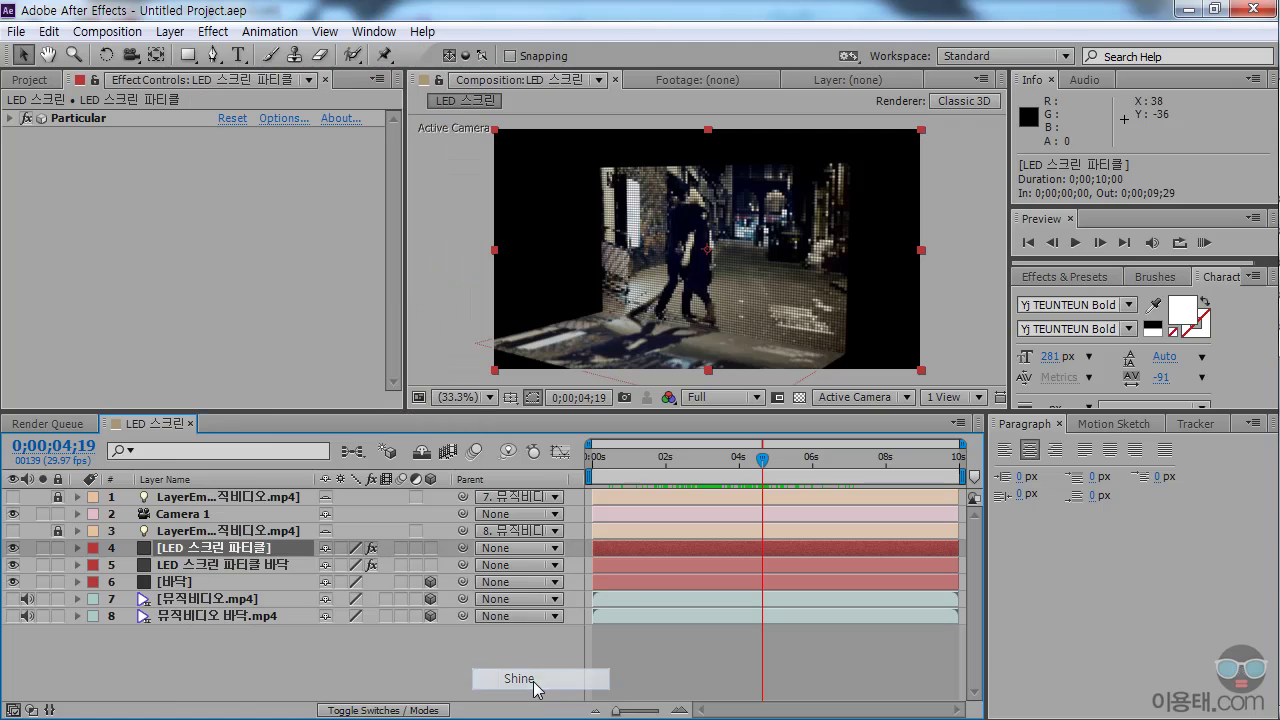
click(534, 680)
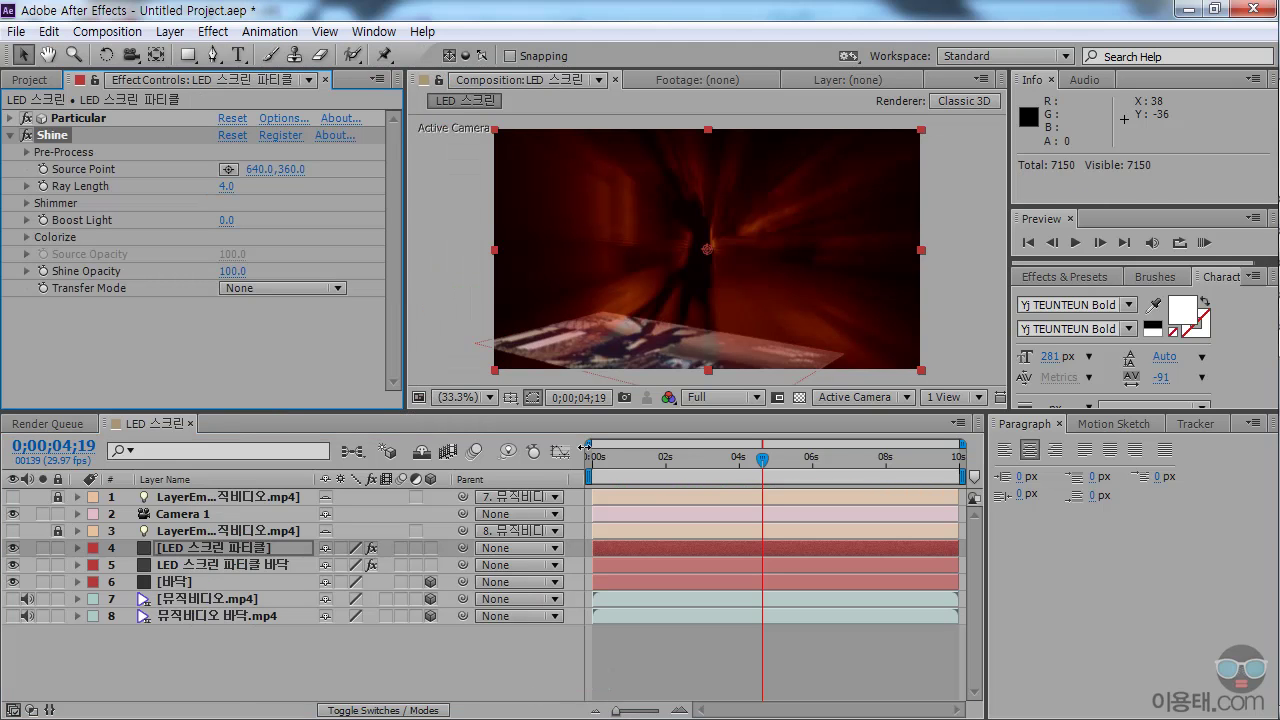
drag(631, 460, 716, 463)
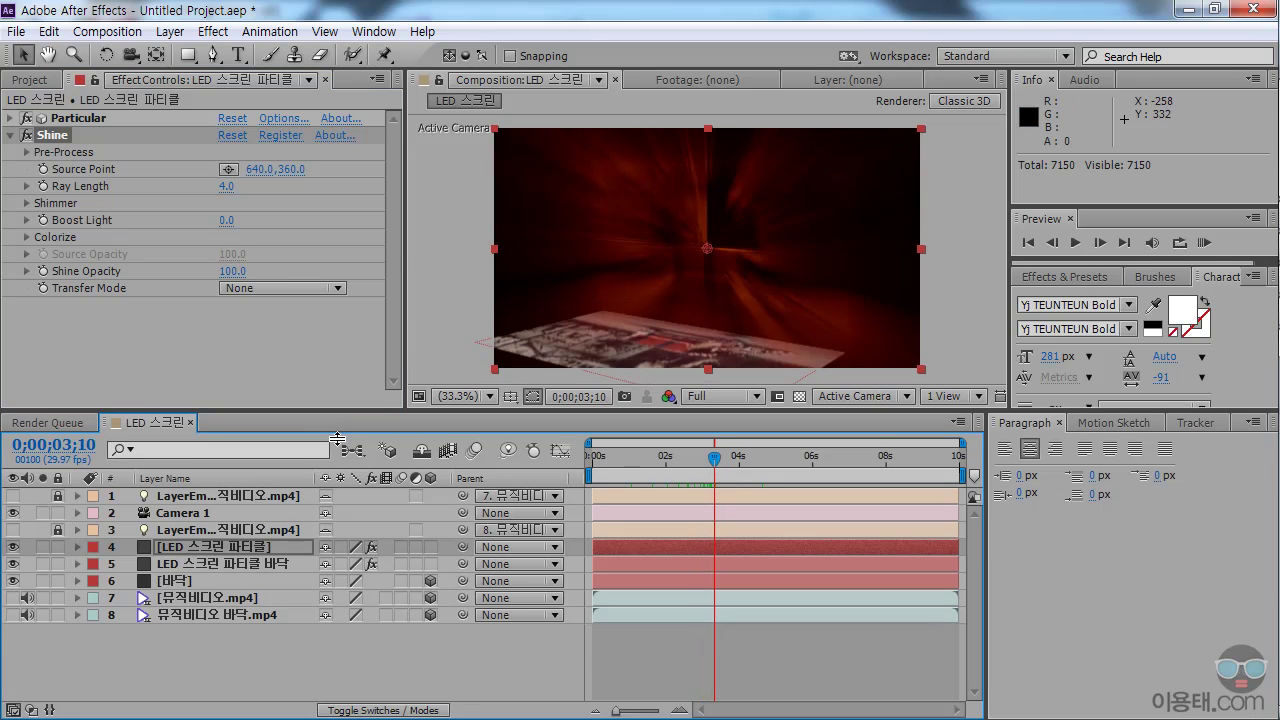
drag(331, 410, 331, 457)
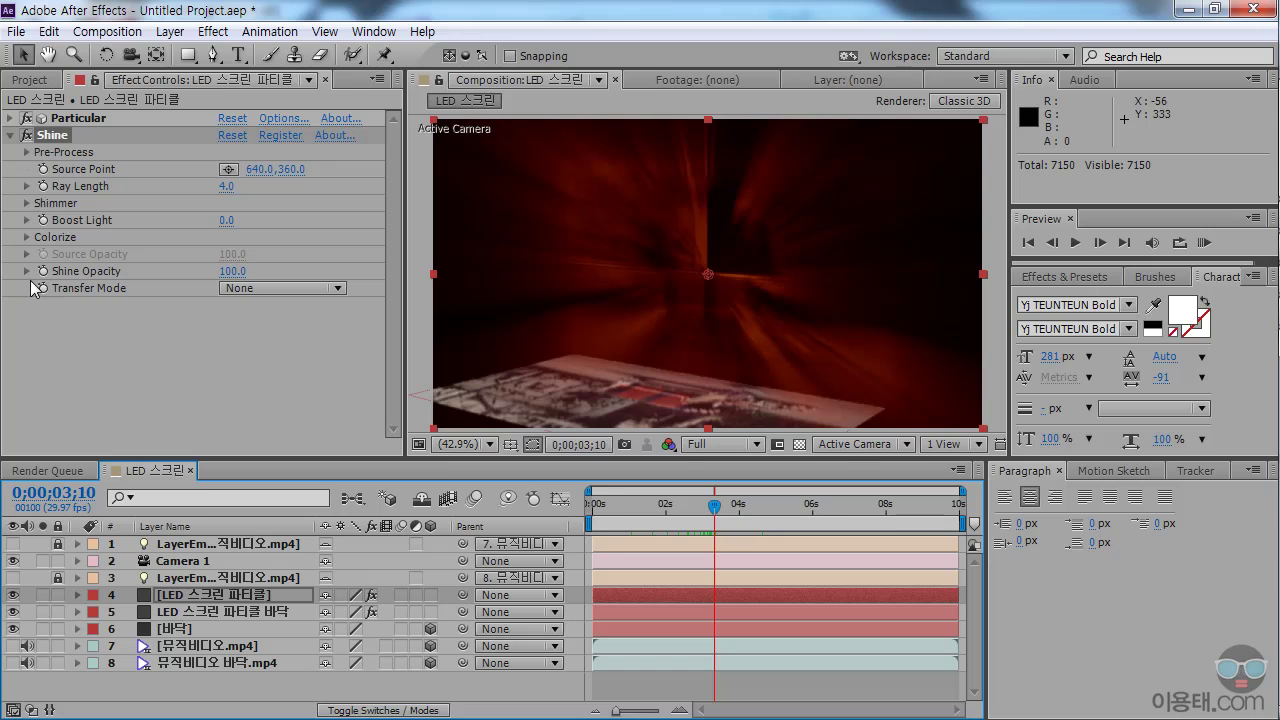
Set Shine's Colorize option to None so the rays take the video's own colors.
click(27, 238)
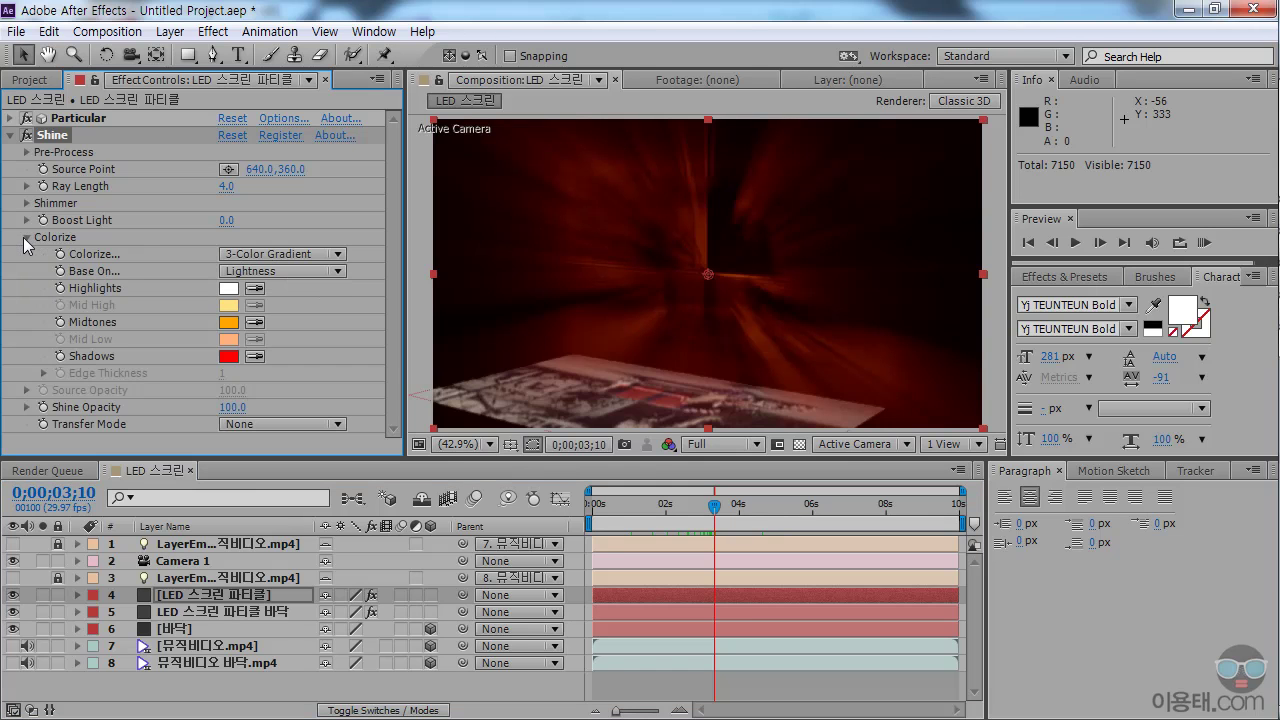
click(275, 257)
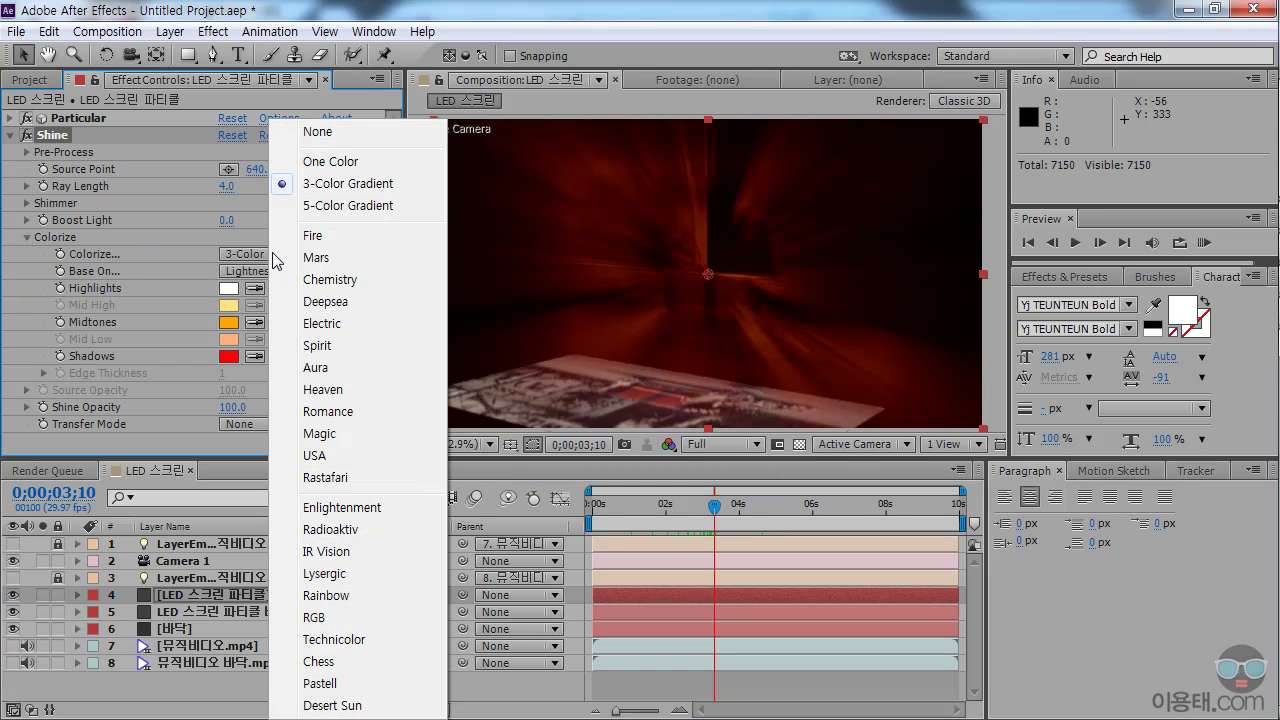
click(329, 132)
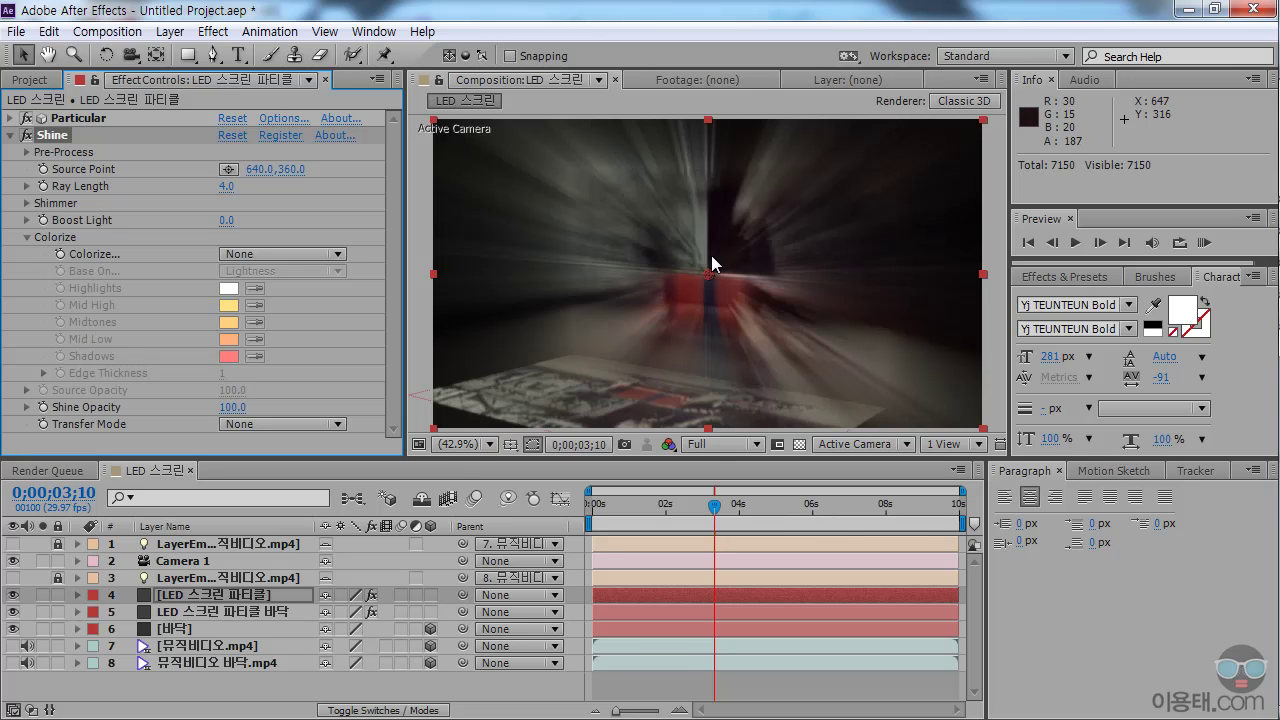
click(26, 237)
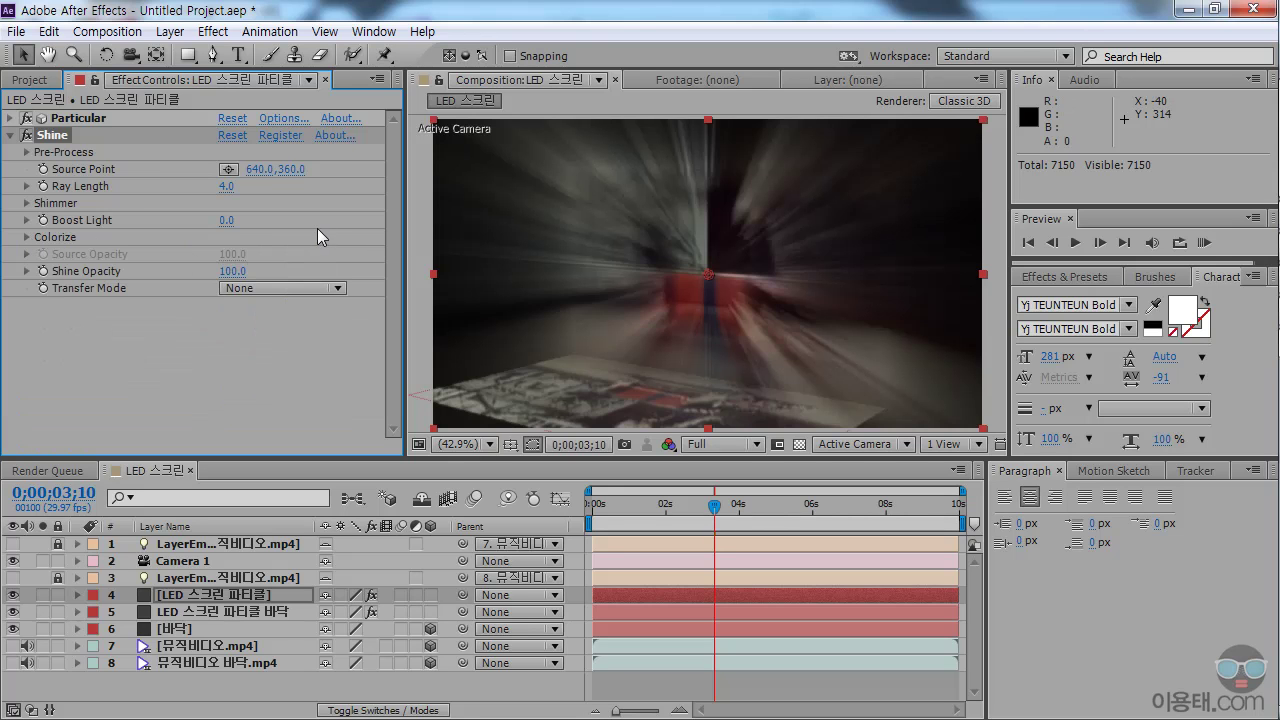
Set Shine's Ray Length to 3.
click(226, 186)
text(3)
key(Return)
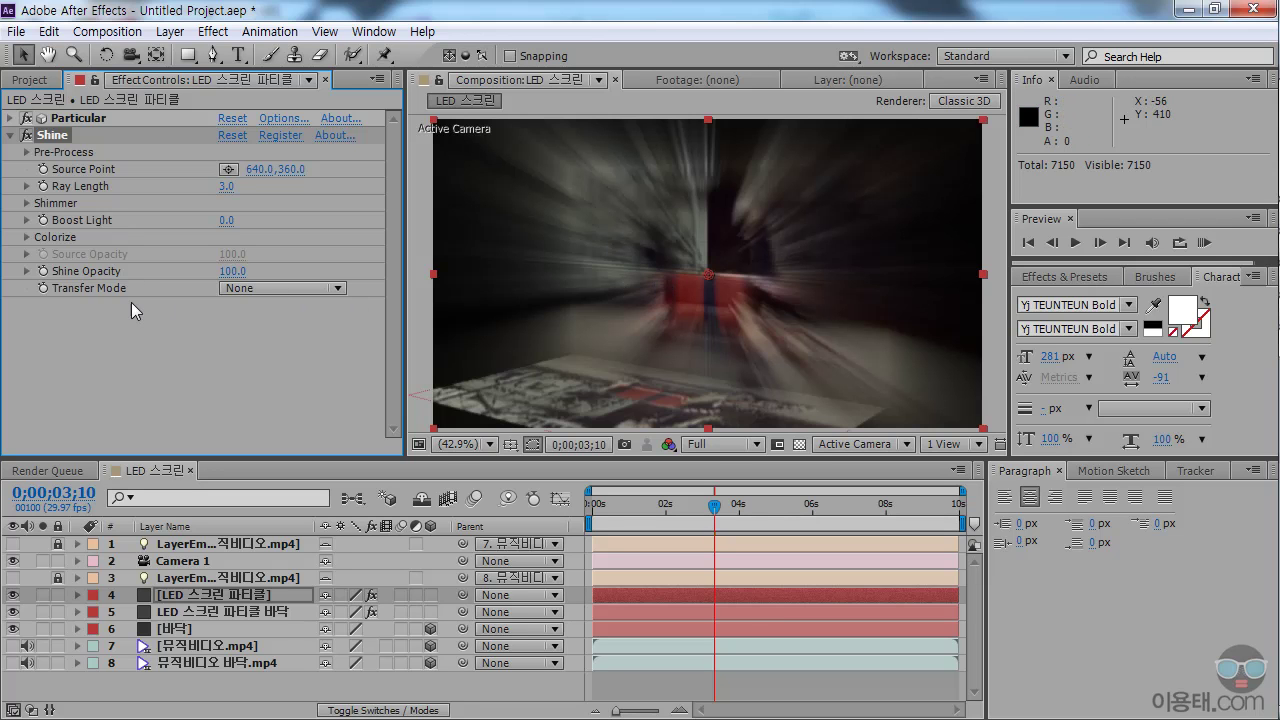
Try the Add, Multiply, Screen, Soft Light and Hard Light transfer modes for Shine and compare their looks.
click(275, 286)
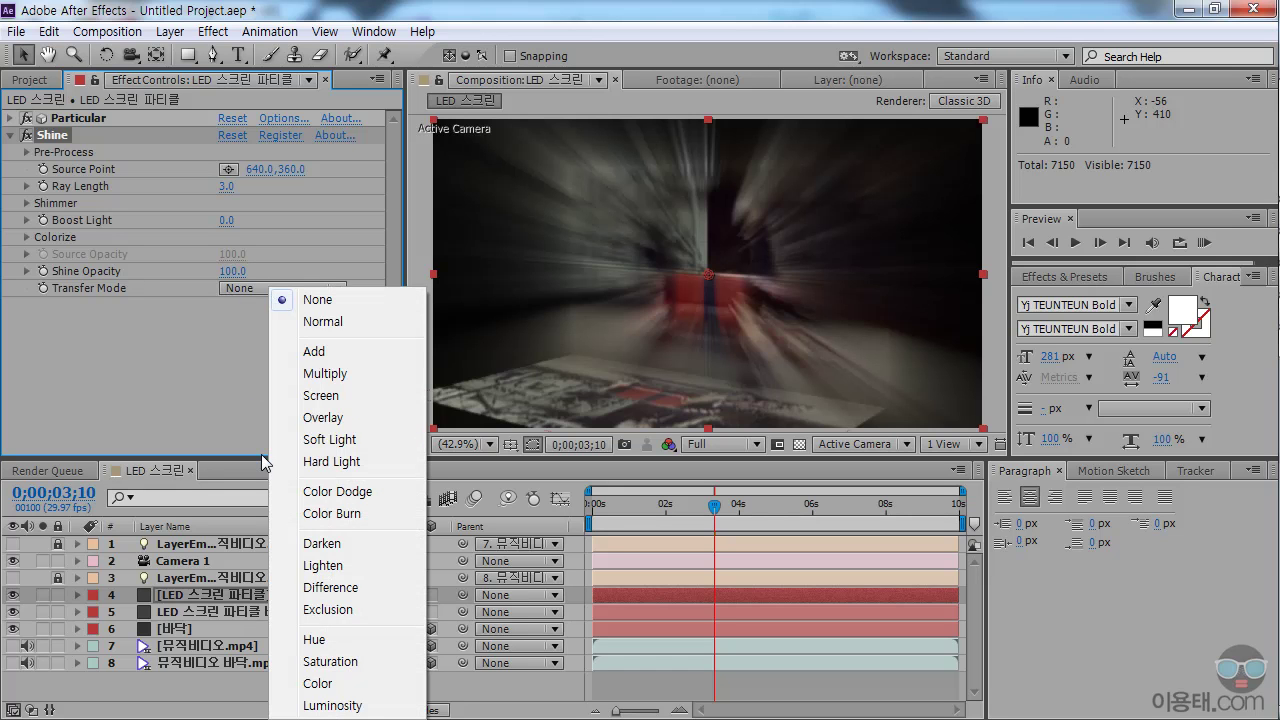
click(346, 351)
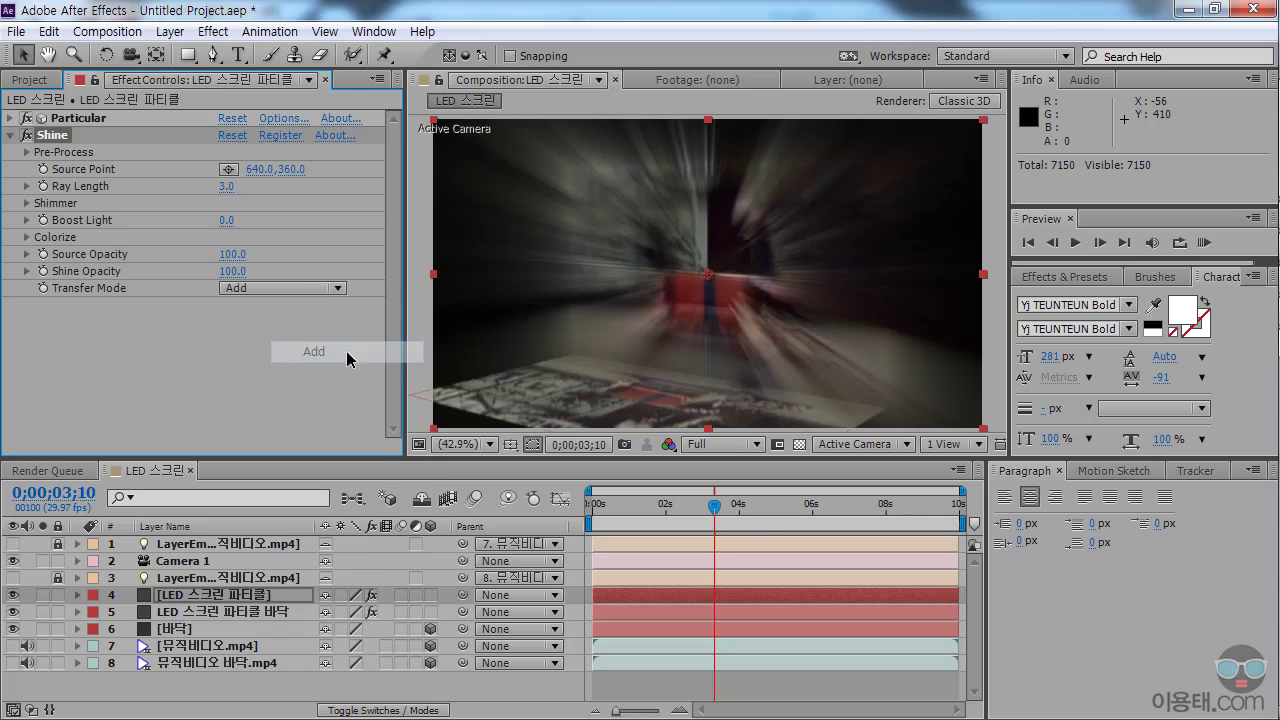
click(275, 287)
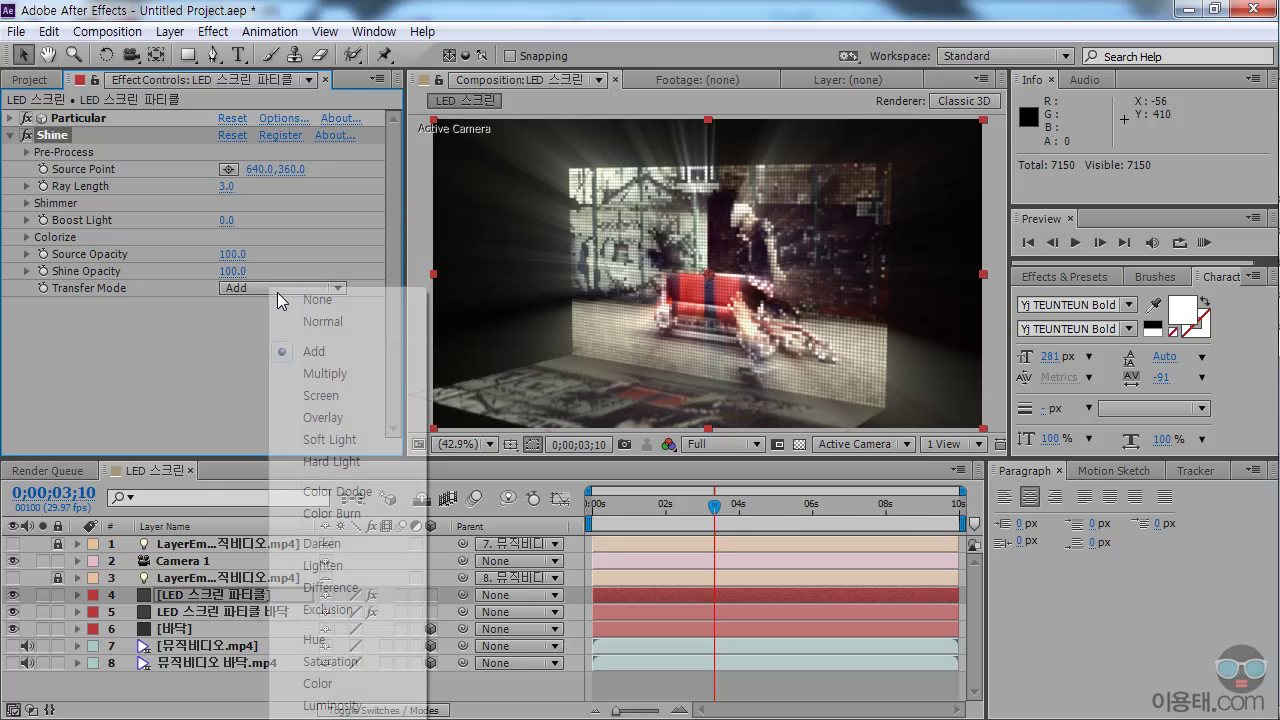
click(337, 370)
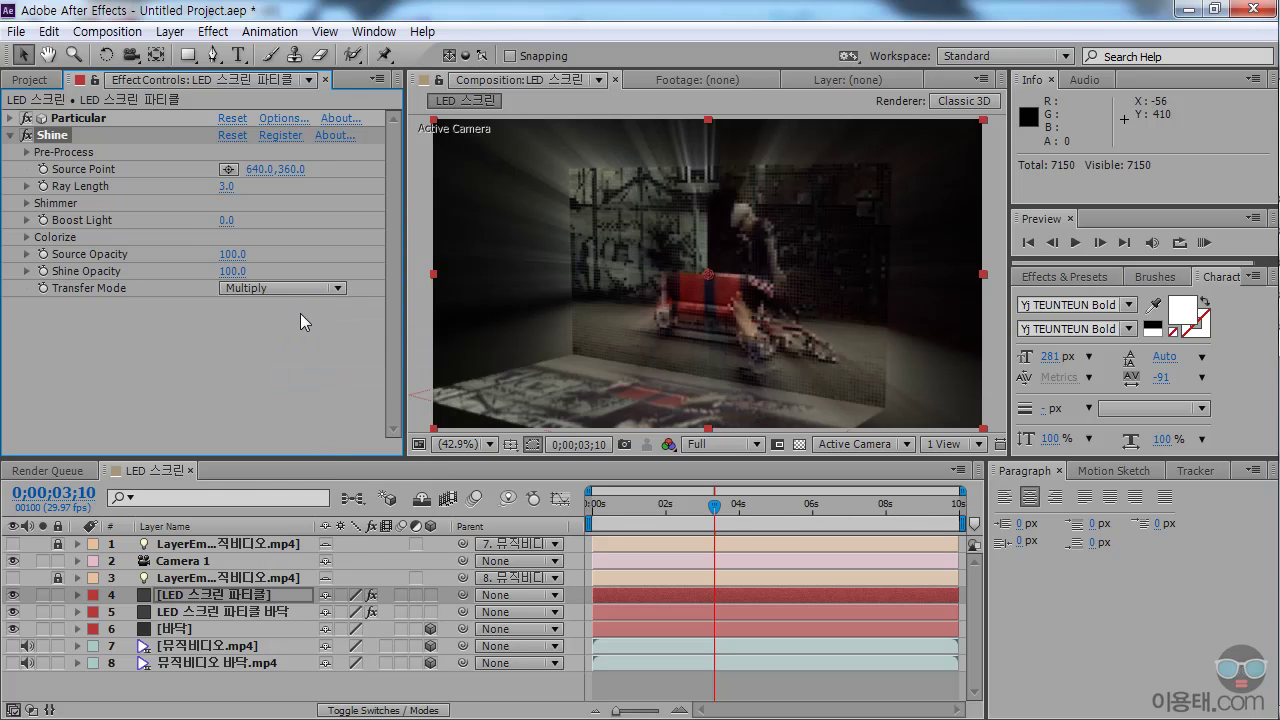
click(300, 288)
click(320, 397)
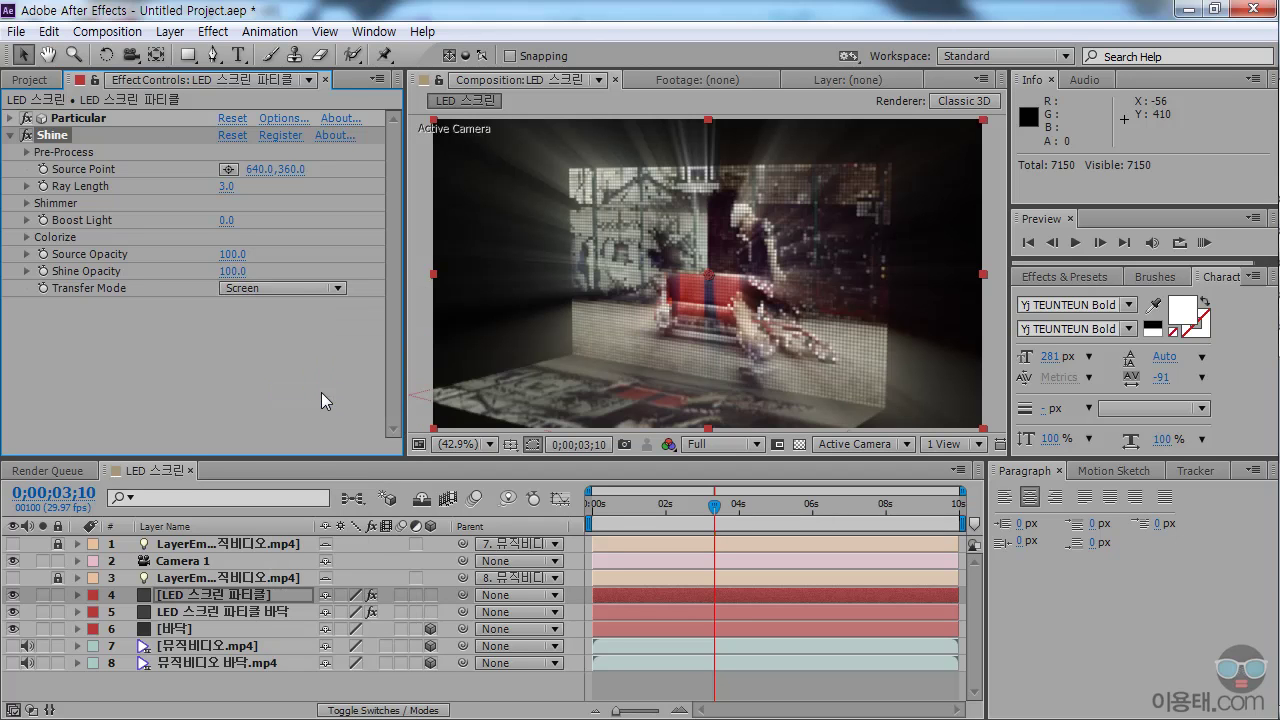
click(295, 290)
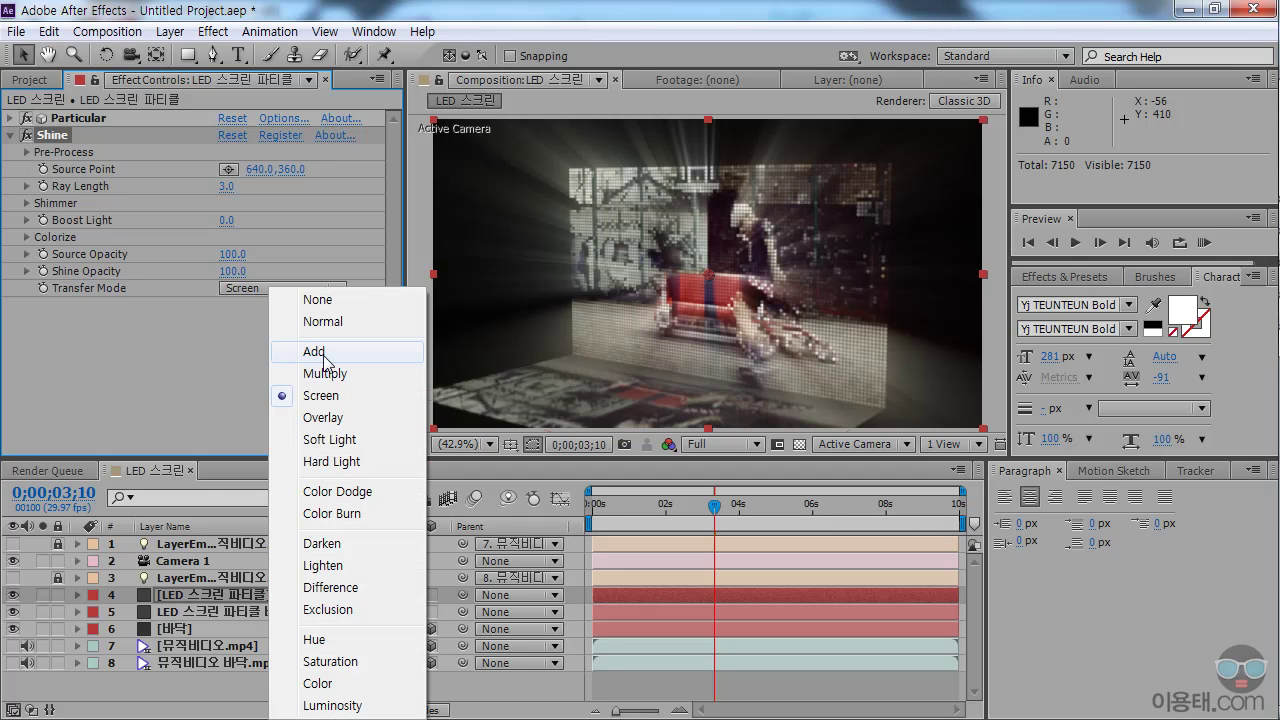
click(323, 355)
click(294, 287)
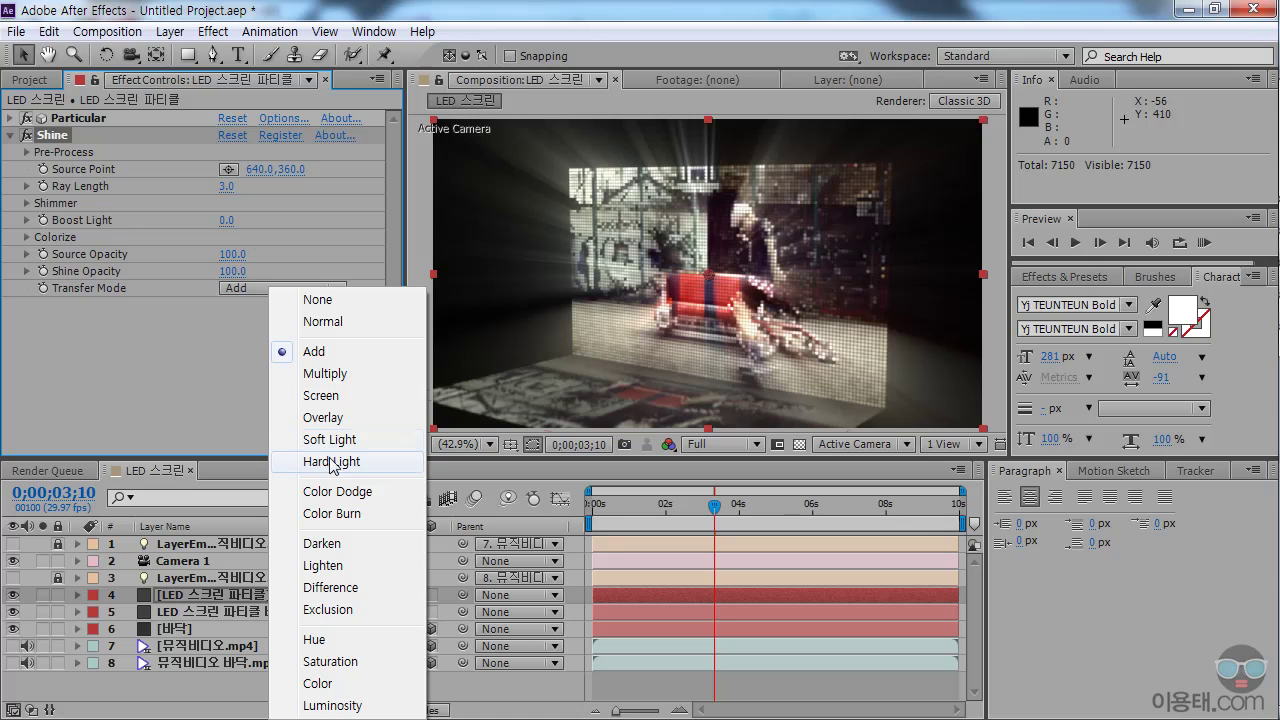
click(329, 437)
click(303, 287)
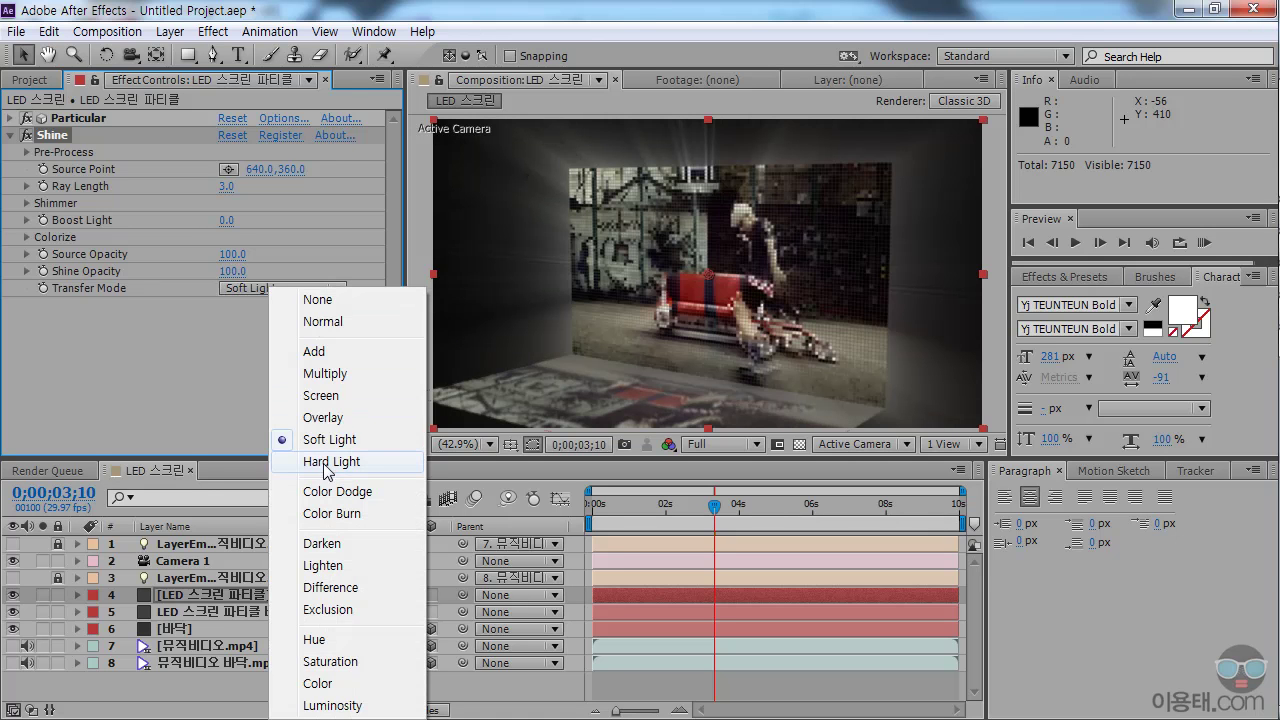
click(326, 464)
Compare Add once more and set Shine's Transfer Mode to Screen.
click(303, 288)
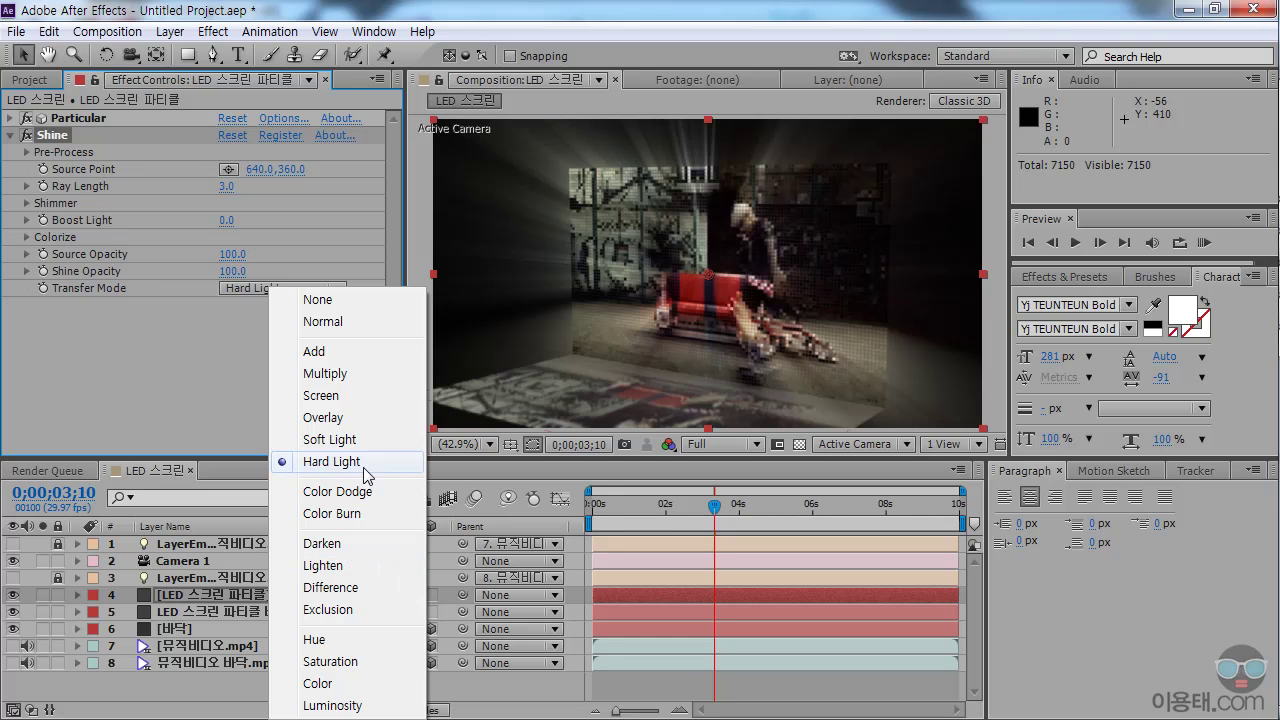
click(323, 352)
click(300, 286)
click(321, 394)
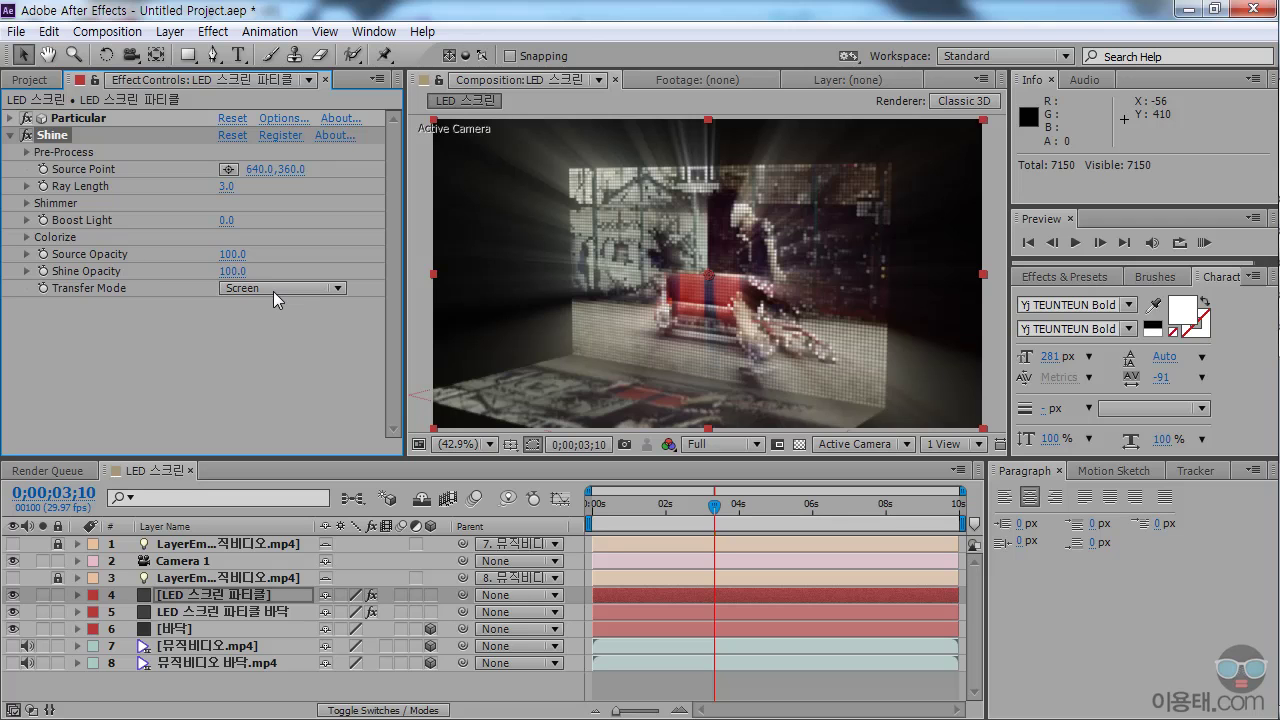
Test Shine Opacity, leave it at 100 and preview the rays at 0;00;01;21.
click(27, 271)
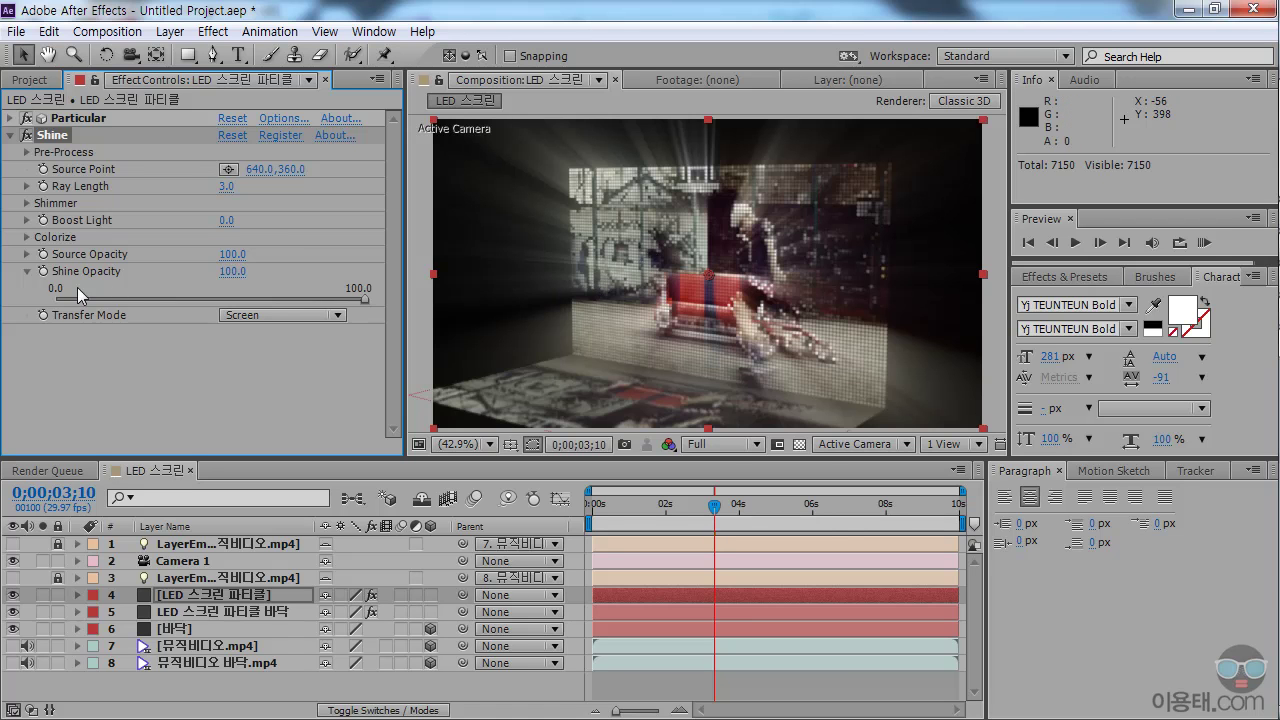
mouse_move(347, 300)
mouse_down()
mouse_move(265, 302)
mouse_move(363, 305)
mouse_up()
click(28, 271)
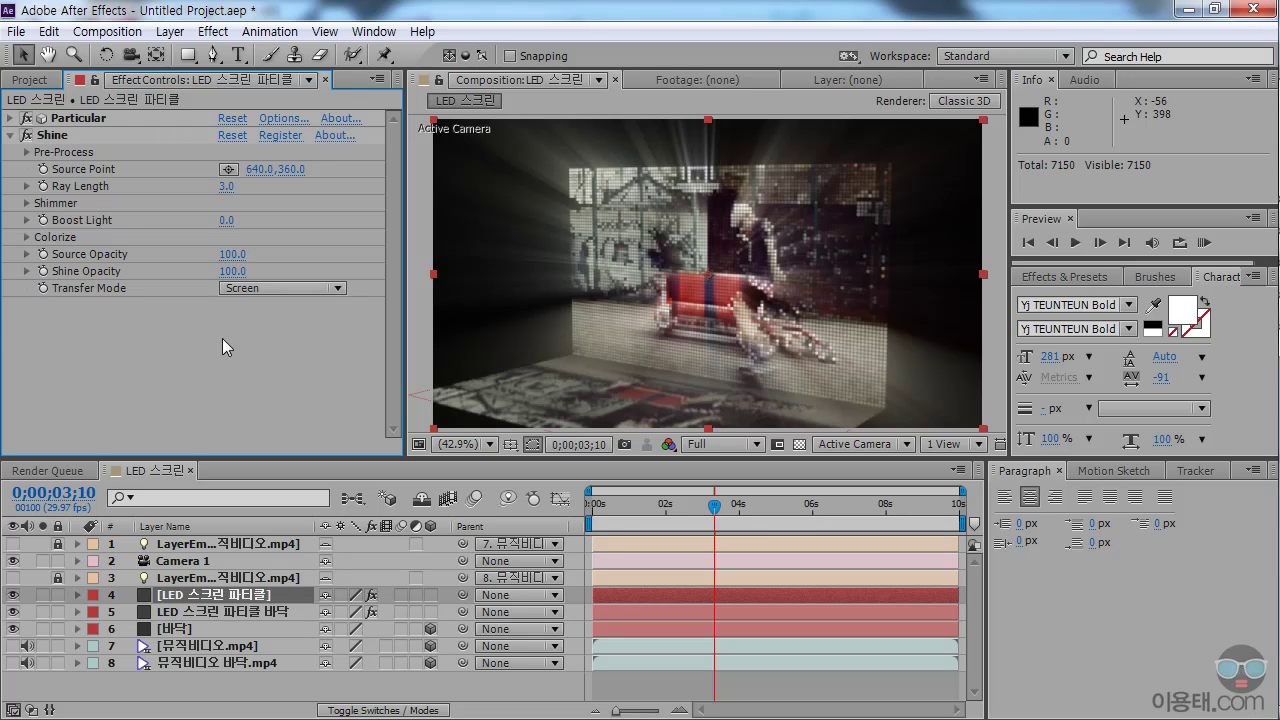
mouse_move(632, 510)
mouse_down()
mouse_move(700, 510)
mouse_move(654, 510)
mouse_up()
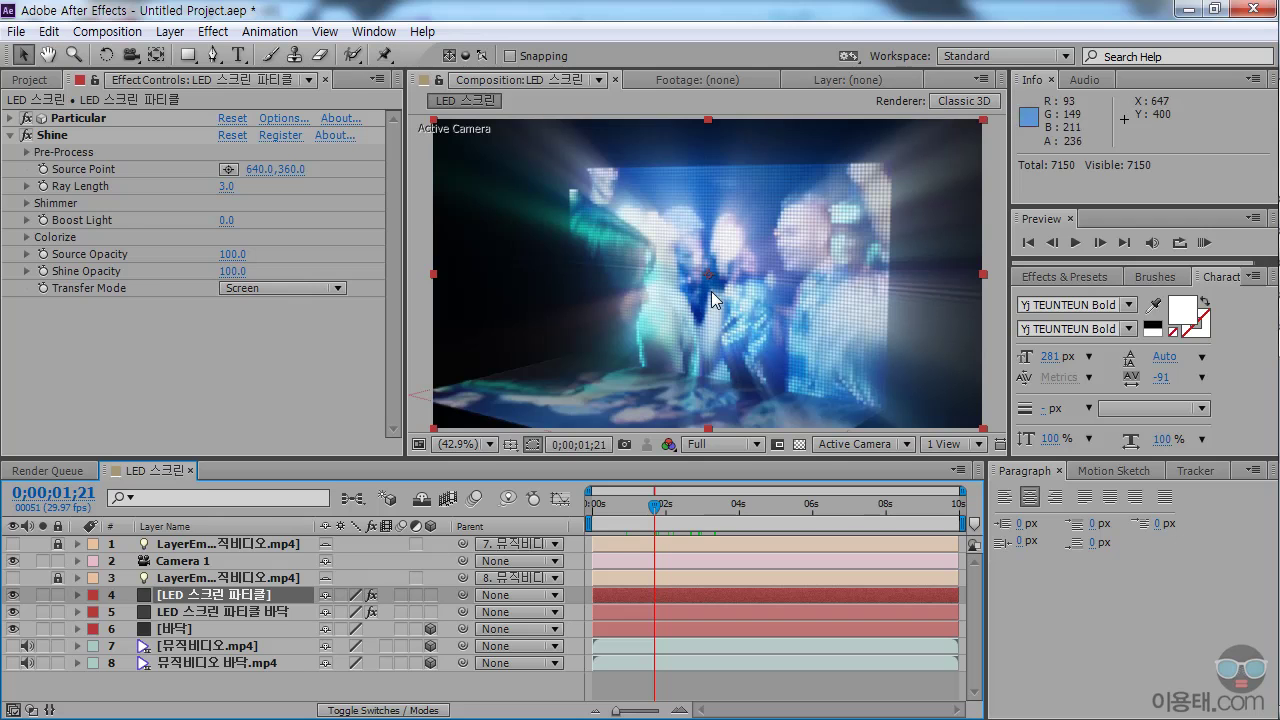
Reduce Shine's Shine Opacity to 80.
click(24, 271)
drag(362, 299, 312, 299)
click(232, 272)
text(80)
key(Return)
Preview the softened rays at 0;00;01;07 and 0;00;02;14, and save the project.
mouse_move(612, 518)
mouse_down()
mouse_move(869, 516)
mouse_move(637, 515)
mouse_up()
click(643, 512)
click(28, 271)
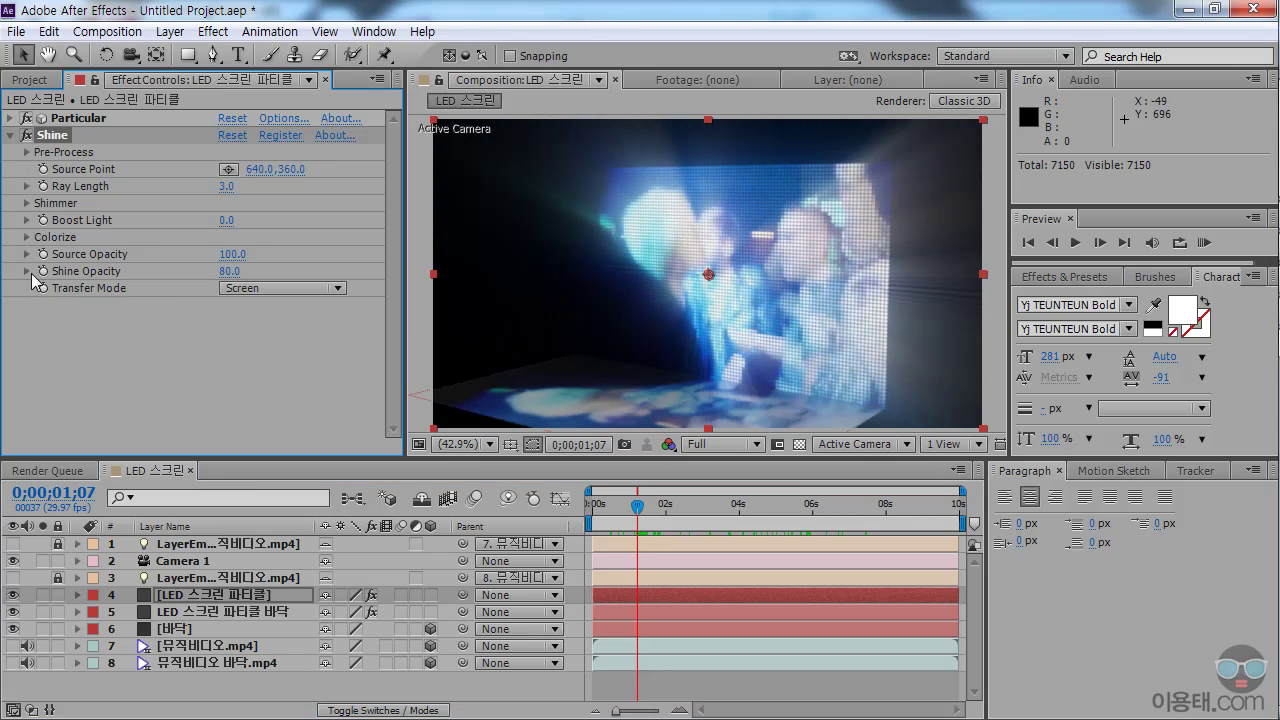
drag(638, 508, 683, 510)
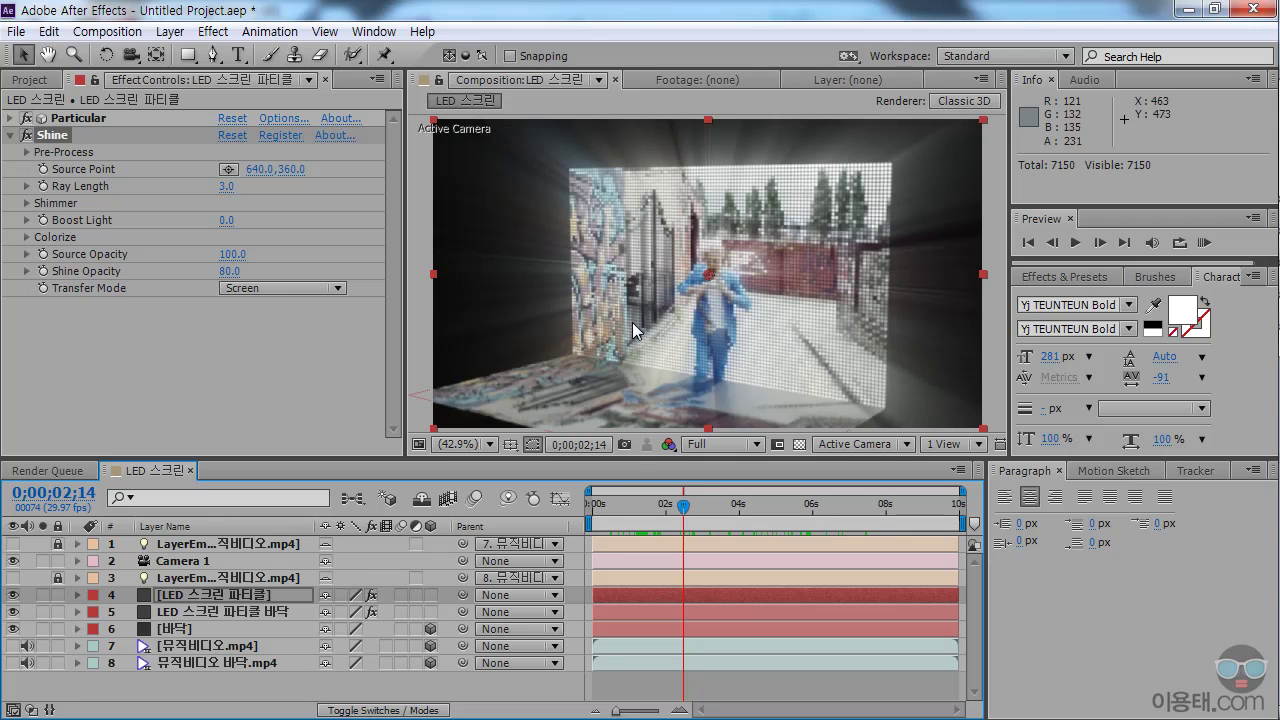
key(ctrl+s)
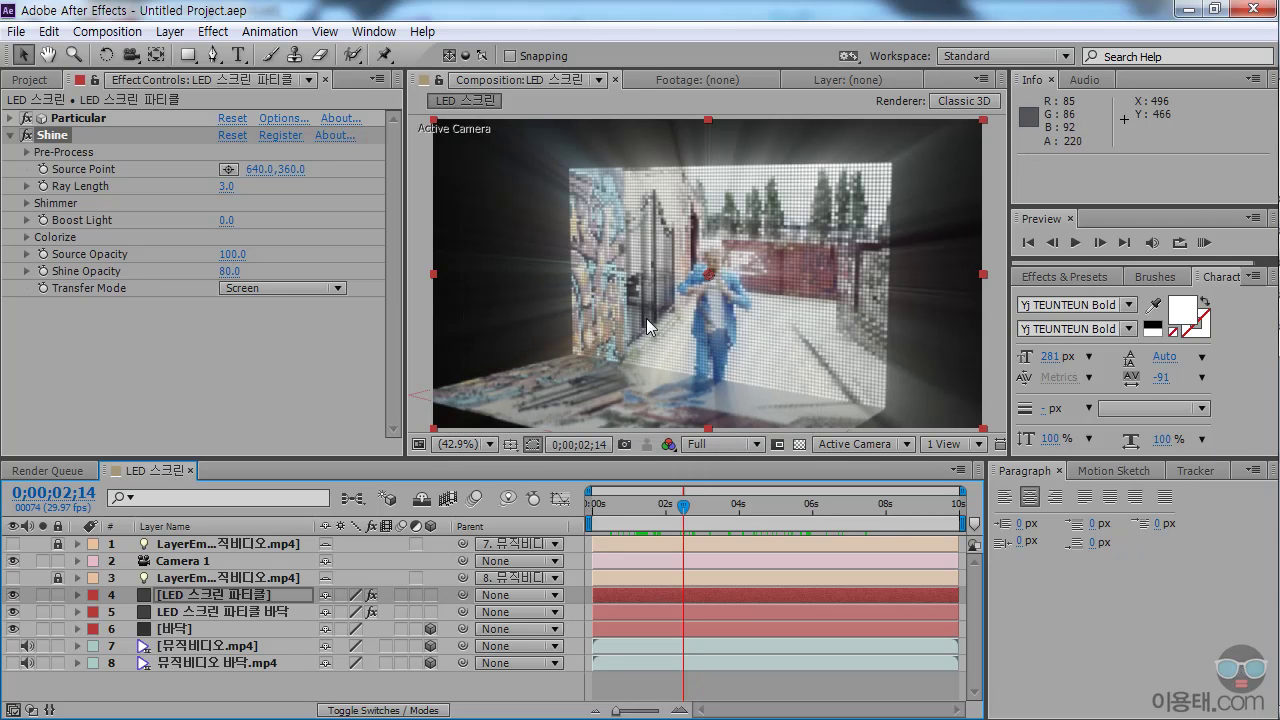
Orbit Camera 1 to a more oblique view of the screen and move Shine's Source Point to about 1096.7, 350.7.
click(130, 54)
drag(780, 268, 700, 245)
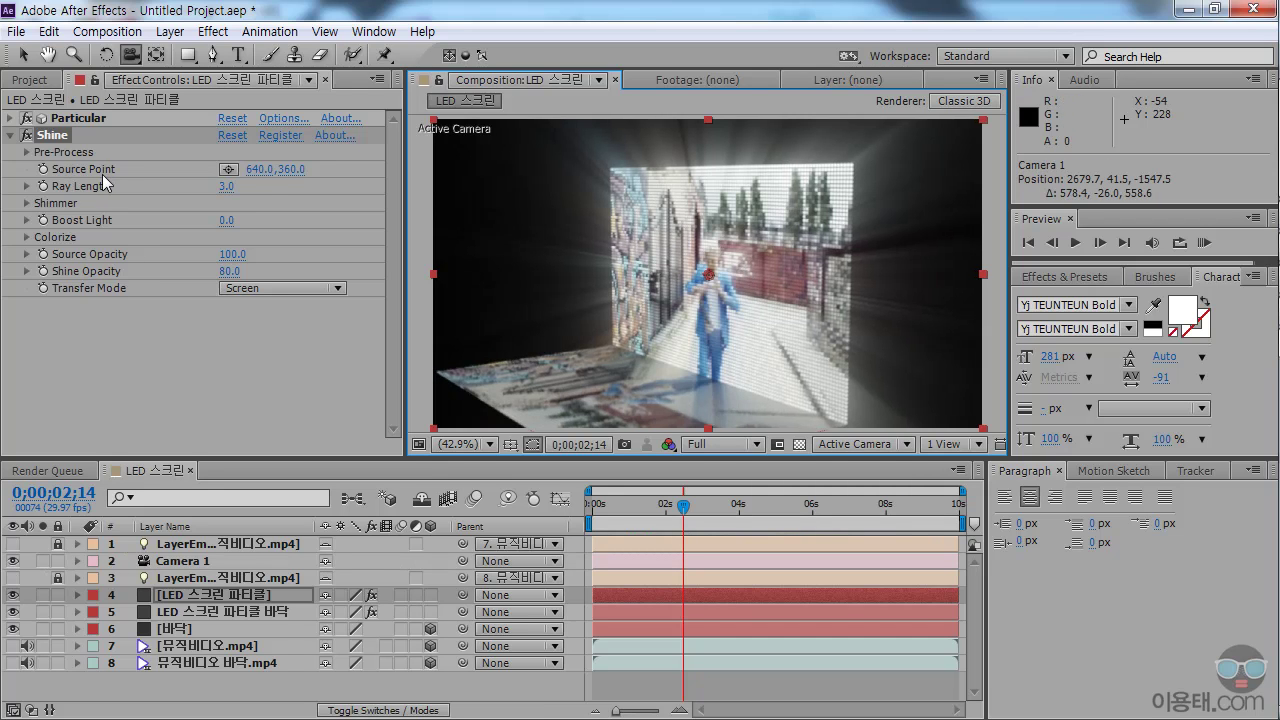
mouse_move(258, 177)
mouse_down()
mouse_move(781, 209)
mouse_move(741, 209)
mouse_up()
click(22, 55)
mouse_move(900, 275)
mouse_down()
mouse_move(942, 286)
mouse_move(905, 256)
mouse_move(905, 303)
mouse_move(905, 270)
mouse_up()
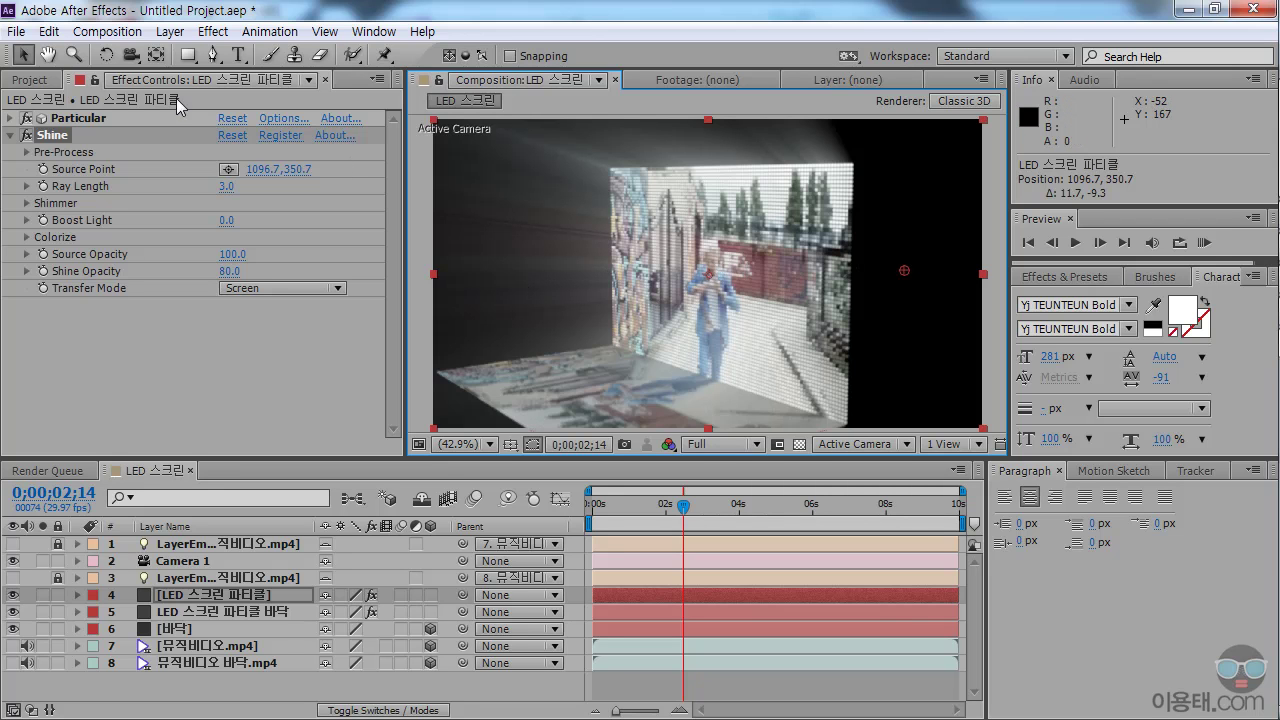
Orbit Camera 1 to about 2009, -10.5, -2155.3 to check the offset rays, and readjust the composition view height.
click(130, 55)
mouse_move(686, 286)
mouse_down()
mouse_move(716, 330)
mouse_move(643, 334)
mouse_move(600, 320)
mouse_move(728, 276)
mouse_move(710, 292)
mouse_up()
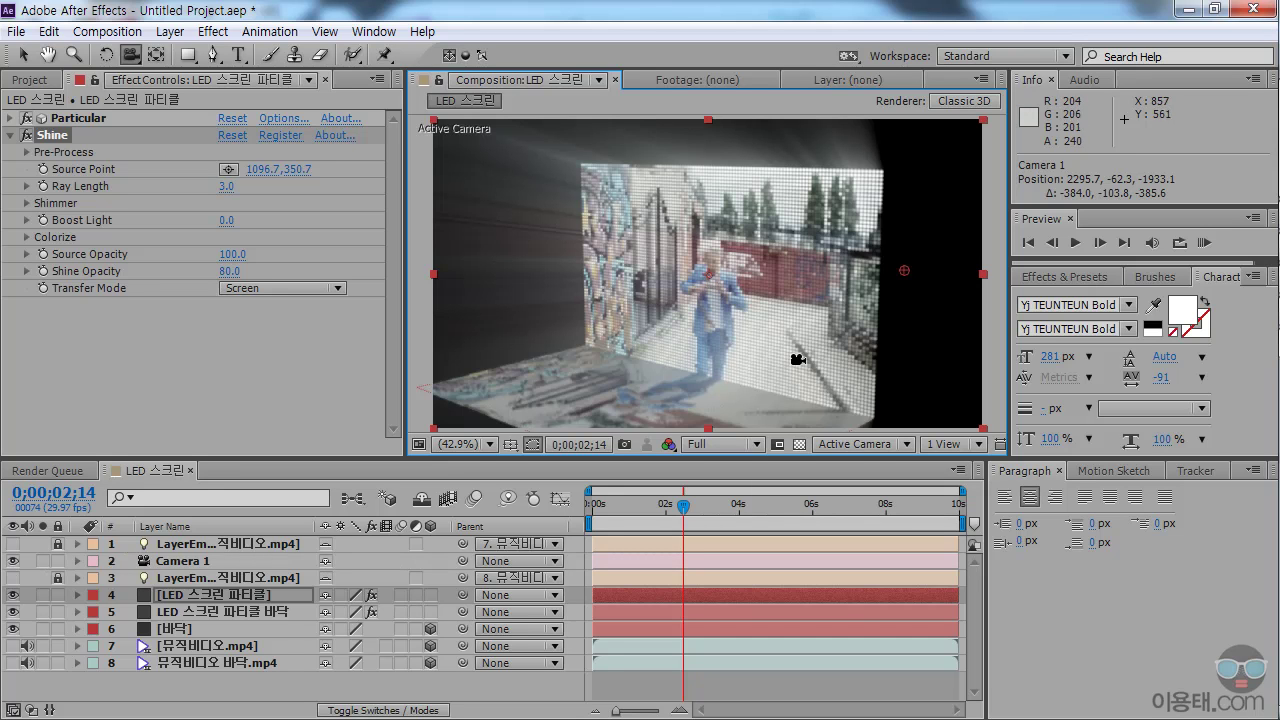
mouse_move(686, 278)
mouse_down()
mouse_move(794, 294)
mouse_move(891, 277)
mouse_move(632, 294)
mouse_move(860, 284)
mouse_move(683, 303)
mouse_move(686, 286)
mouse_up()
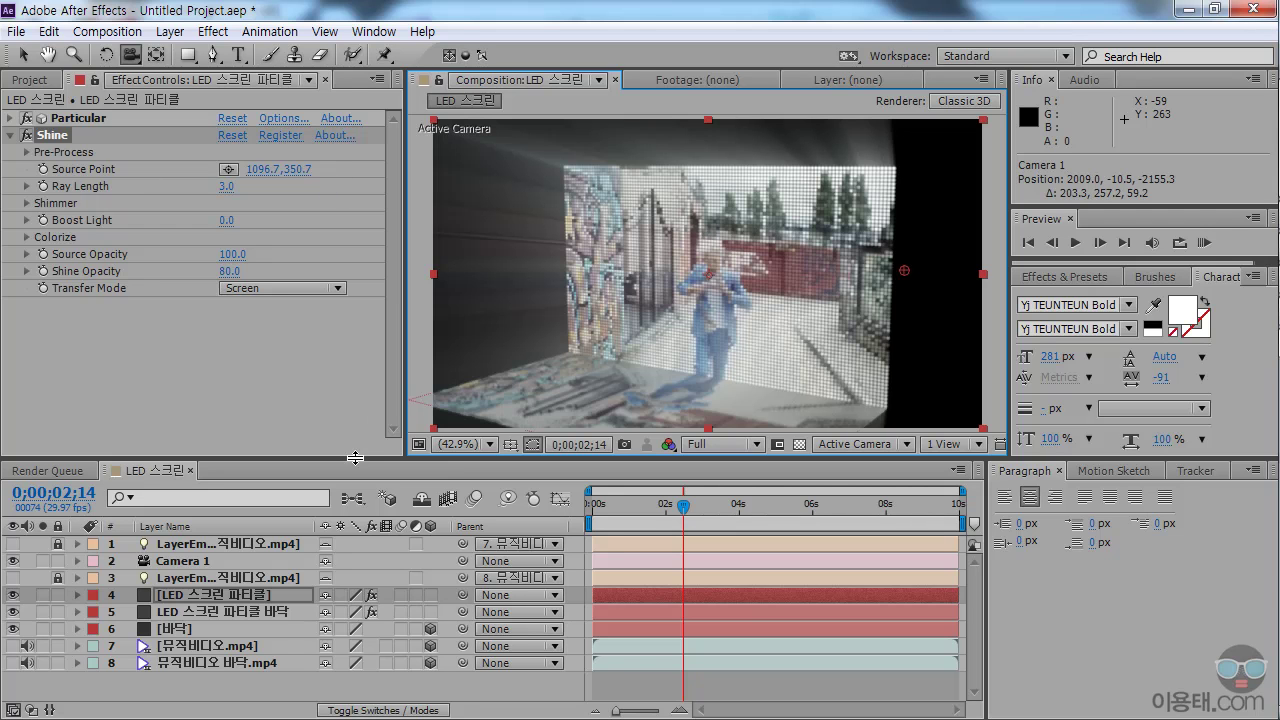
drag(350, 458, 351, 408)
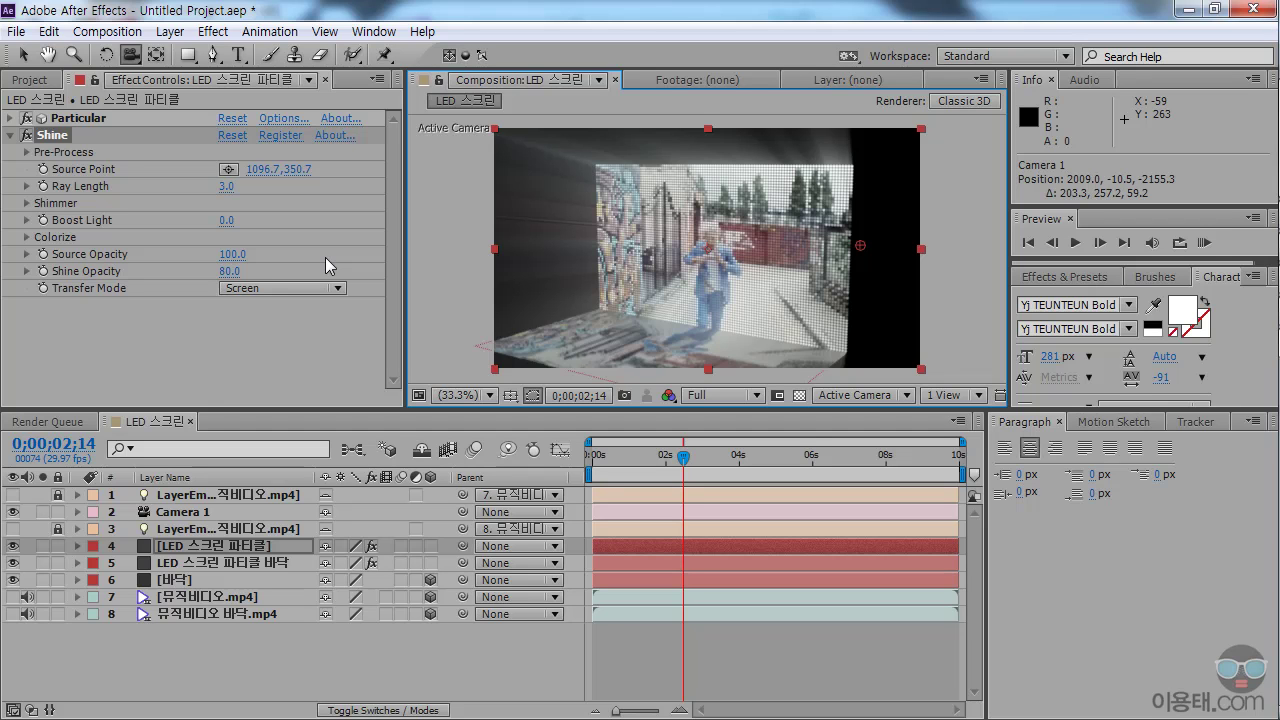
drag(339, 409, 340, 424)
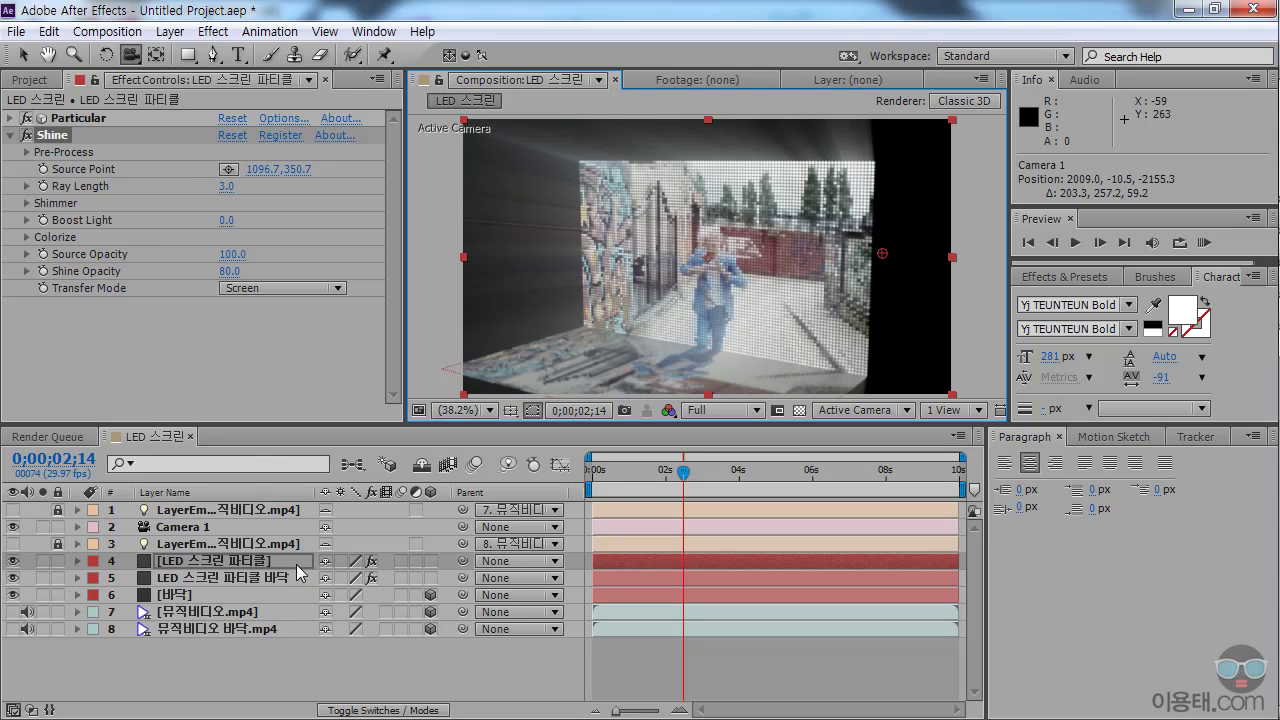
Create a new null object in the LED 스크린 composition, make it a 3D layer and enlarge the timeline.
click(171, 32)
mouse_move(197, 52)
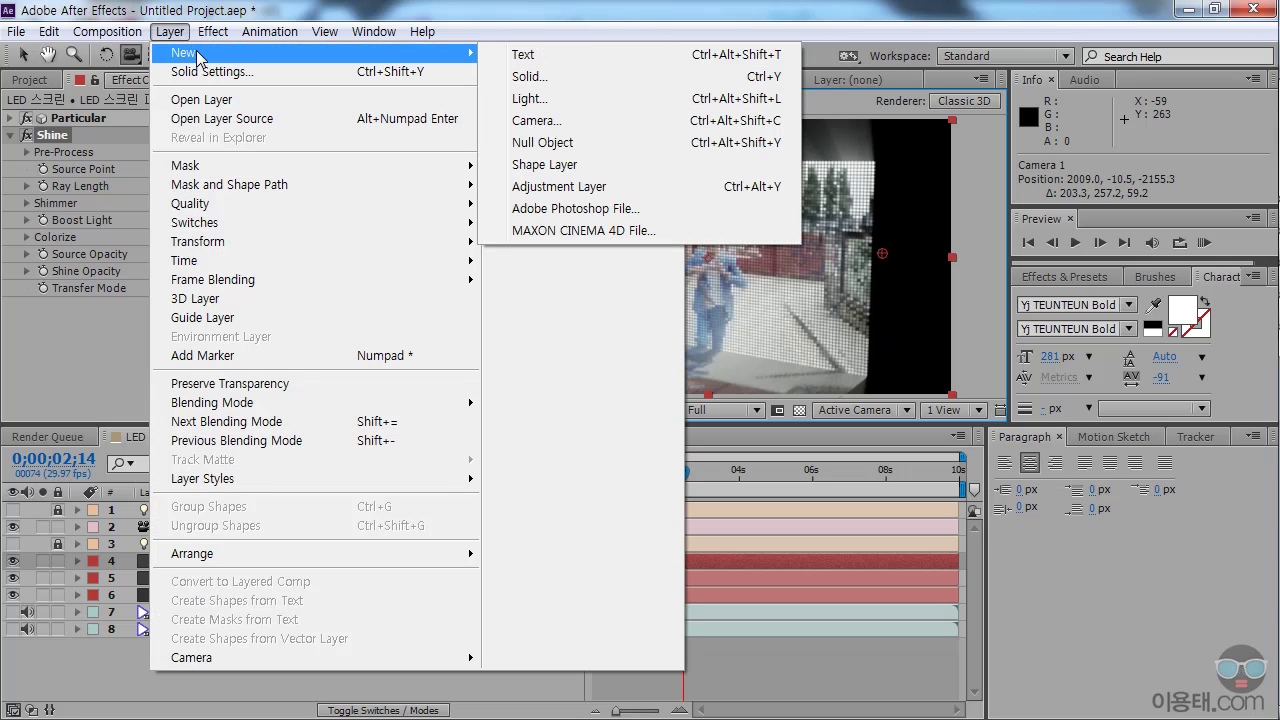
click(580, 145)
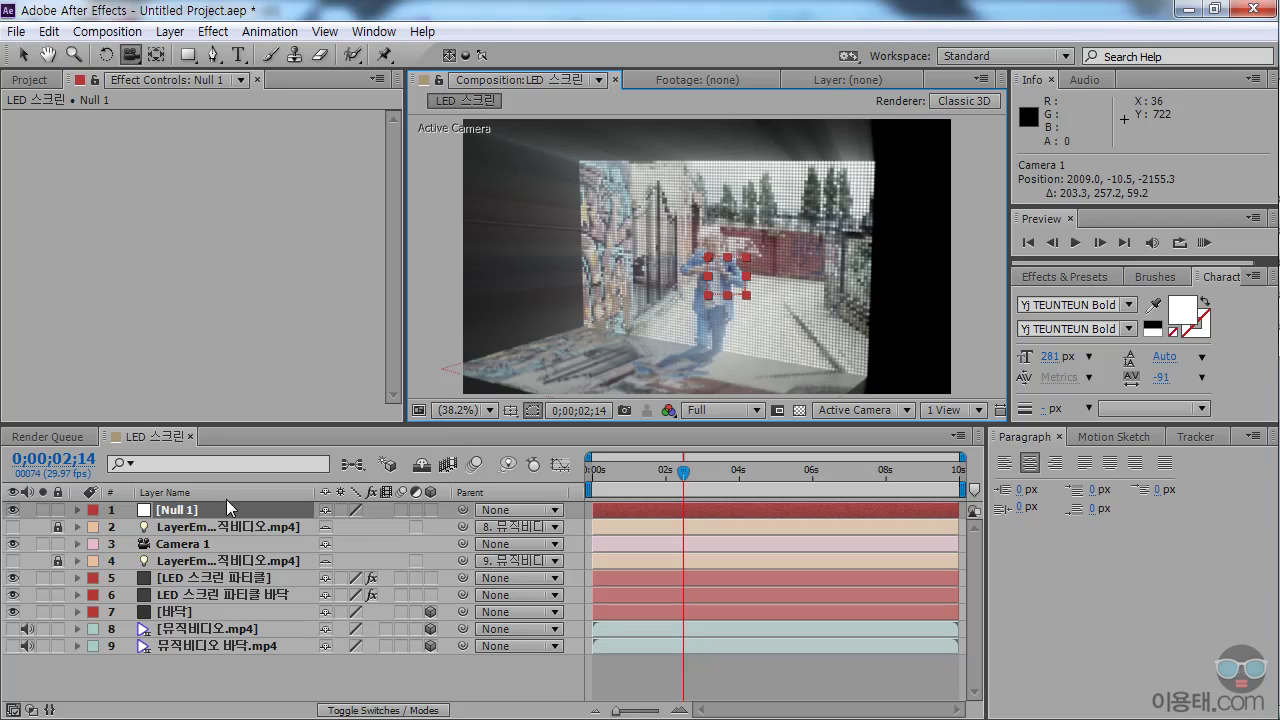
click(429, 510)
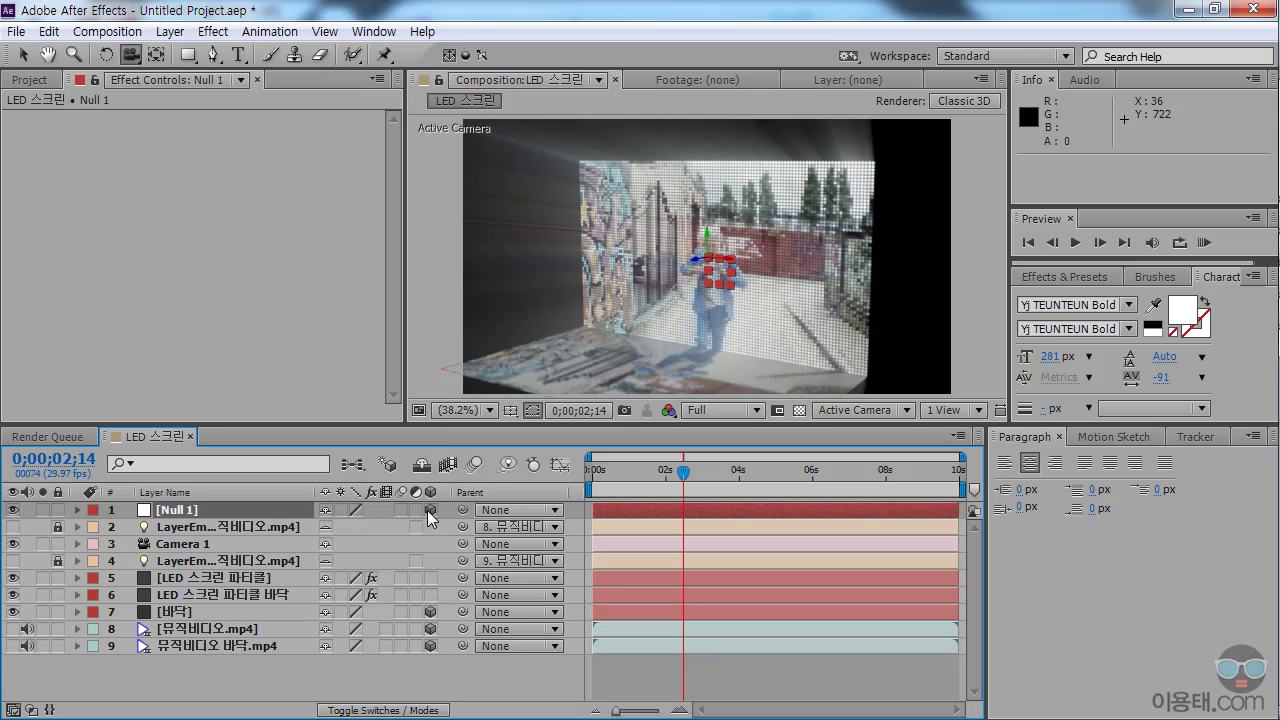
drag(334, 445, 334, 410)
Expand the Shine properties of the LED 스크린 파티클 layer in the timeline and select Source Point.
click(240, 545)
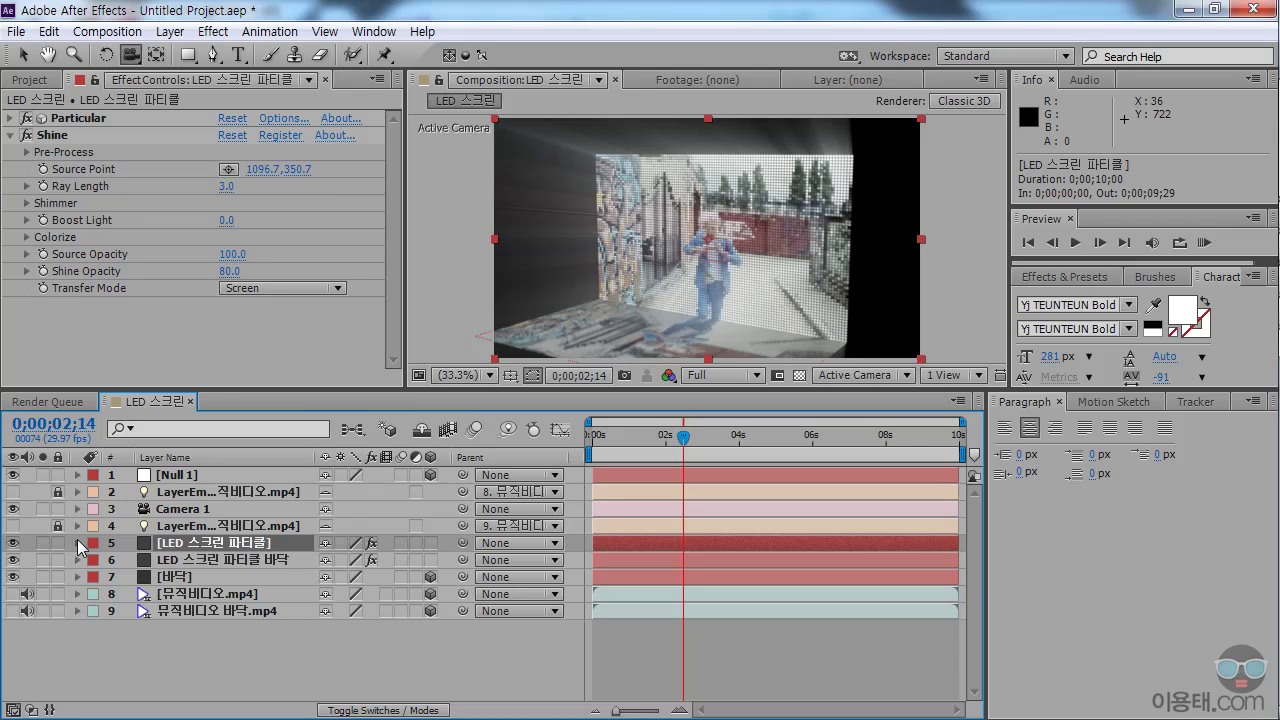
click(77, 543)
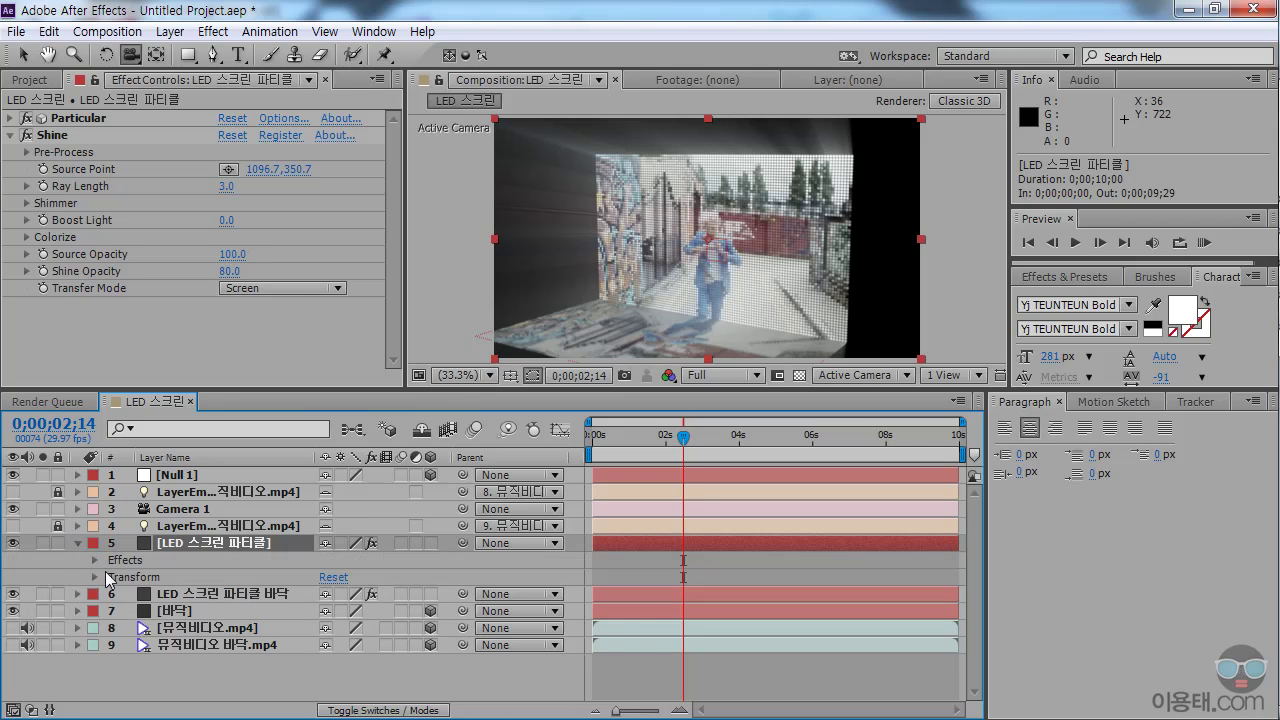
click(92, 560)
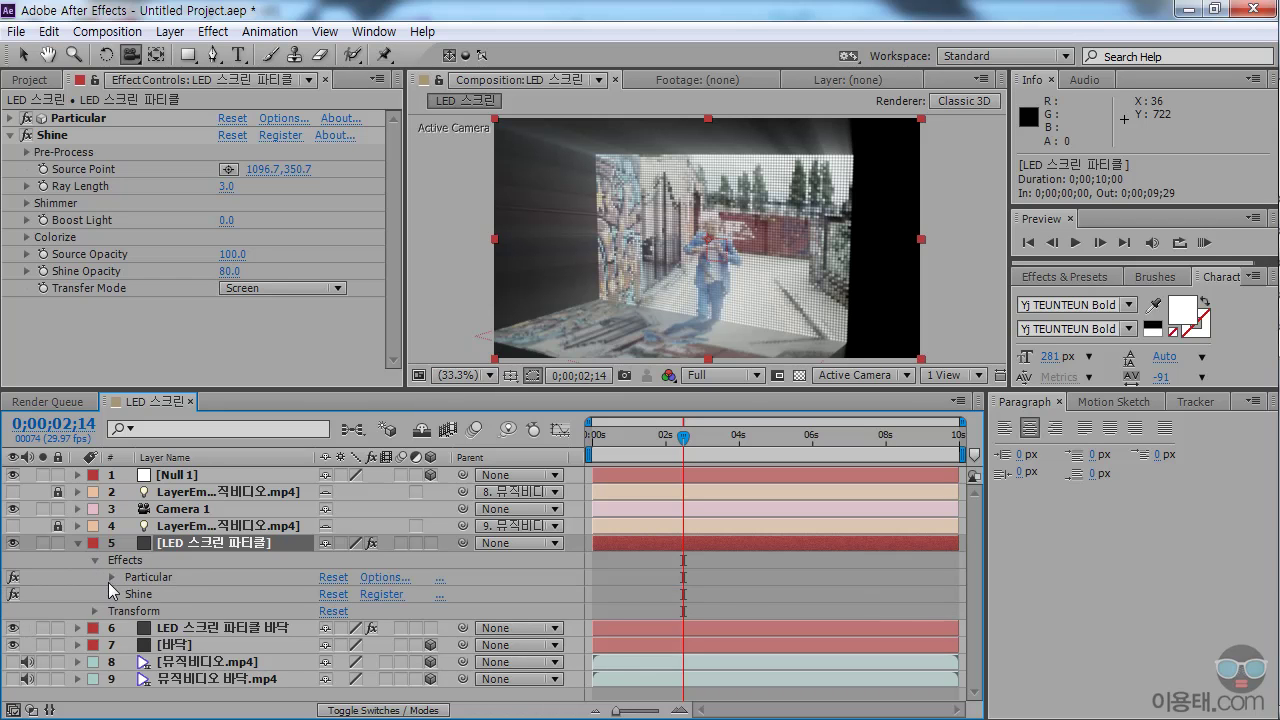
click(109, 577)
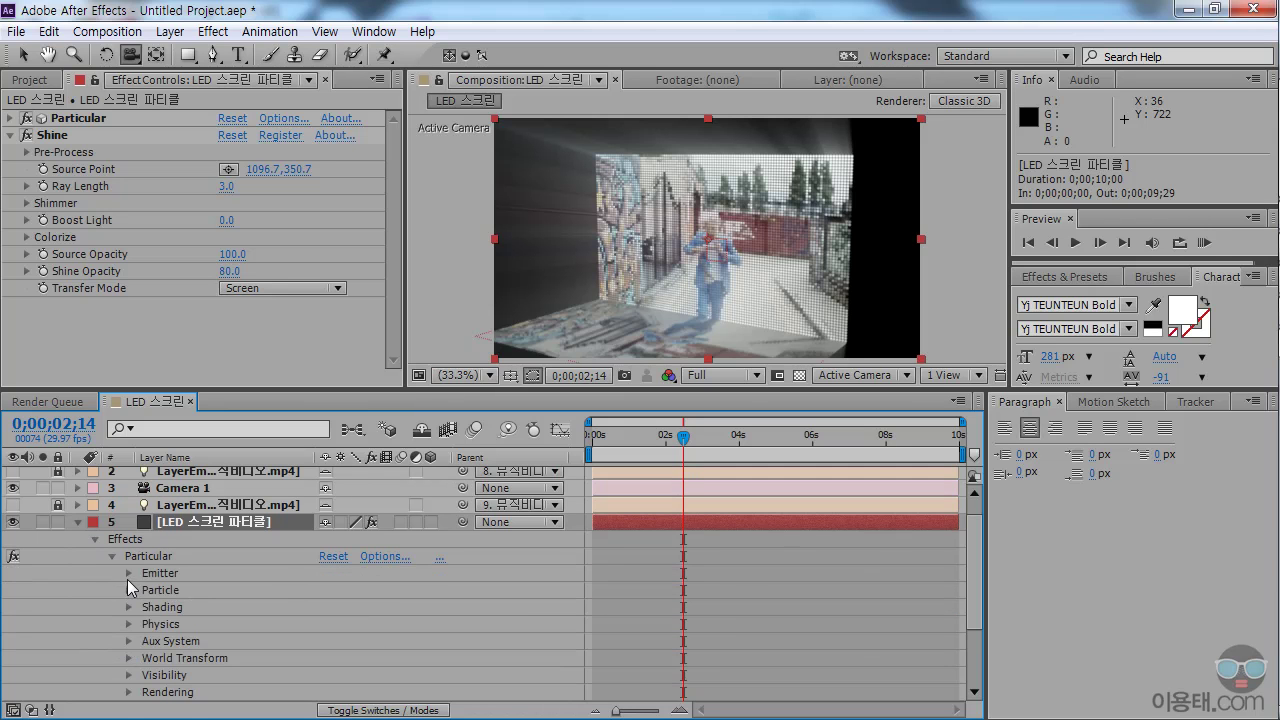
click(111, 556)
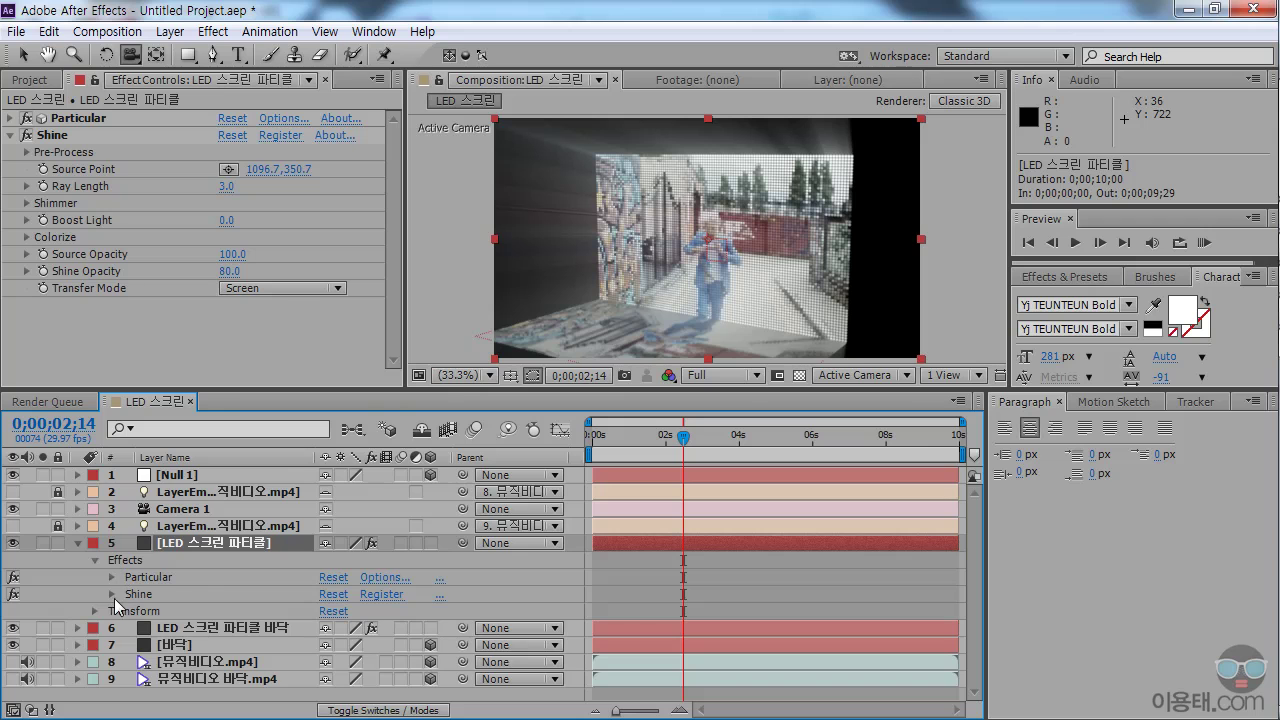
click(110, 594)
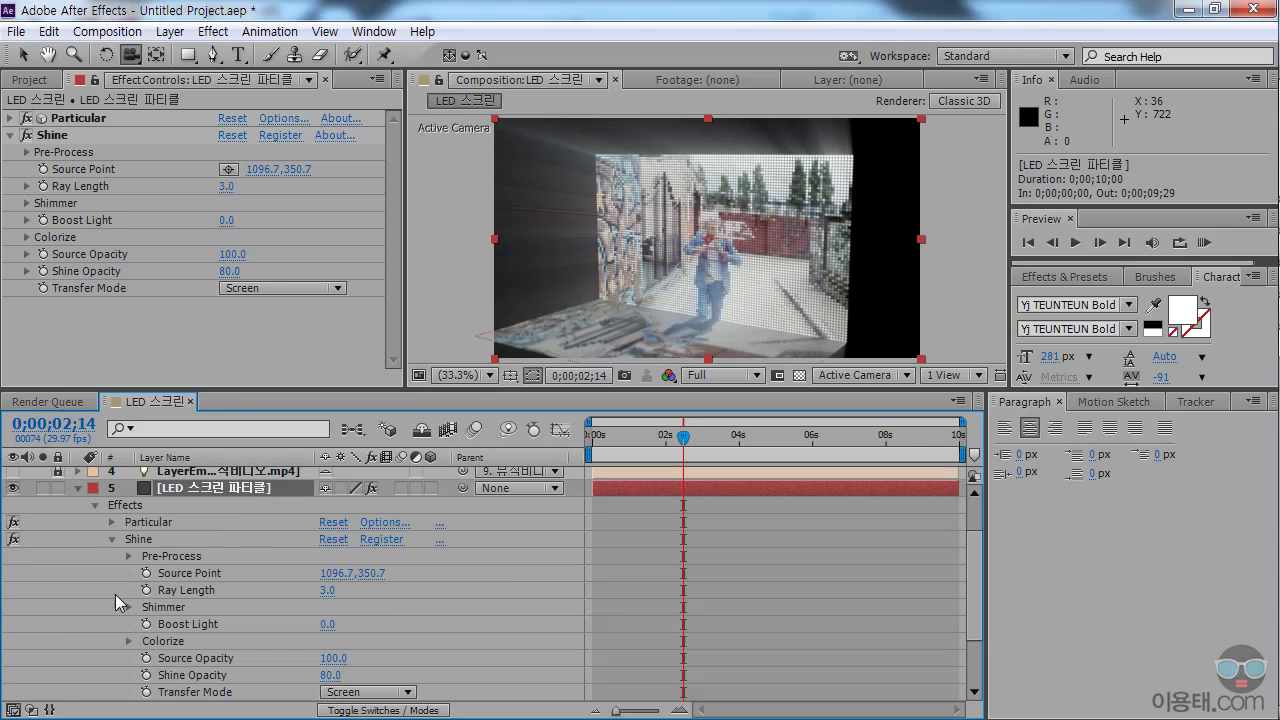
click(199, 574)
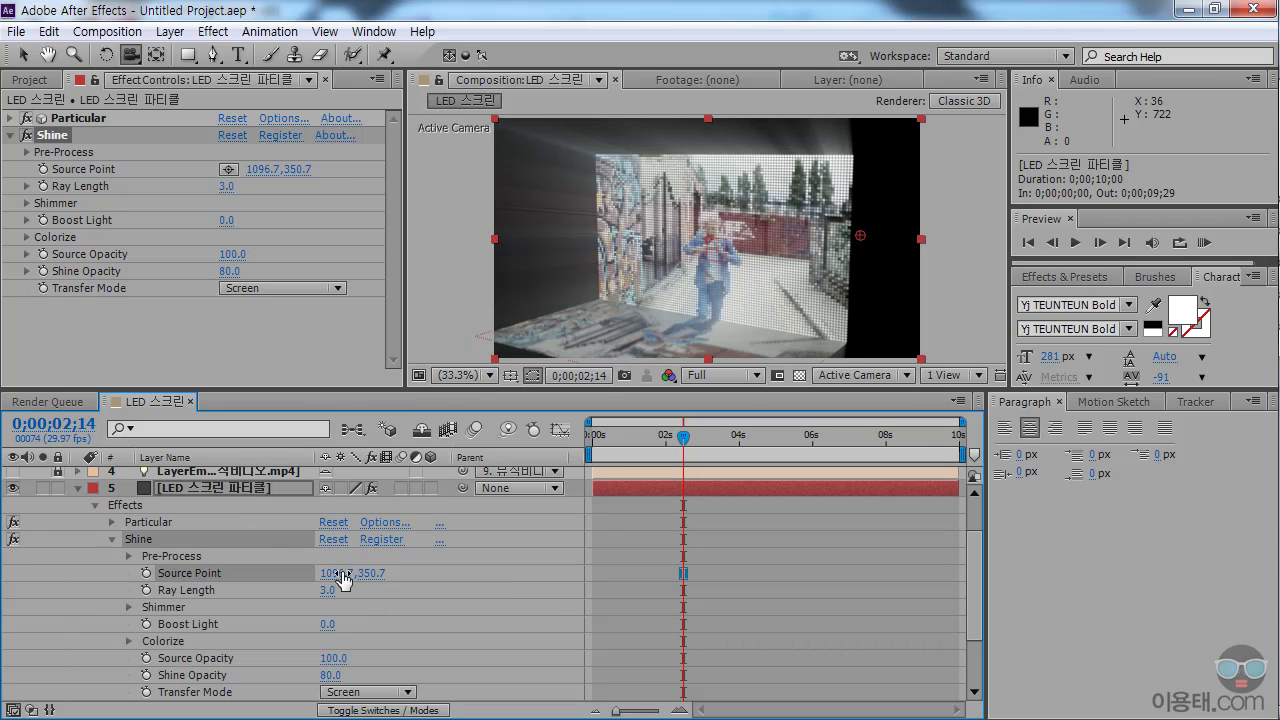
Expand Null 1's Transform properties and enlarge the timeline so they show together with Shine's Source Point.
mouse_move(344, 387)
mouse_down()
mouse_move(362, 435)
mouse_move(362, 390)
mouse_up()
scroll(460, 599, up, 2)
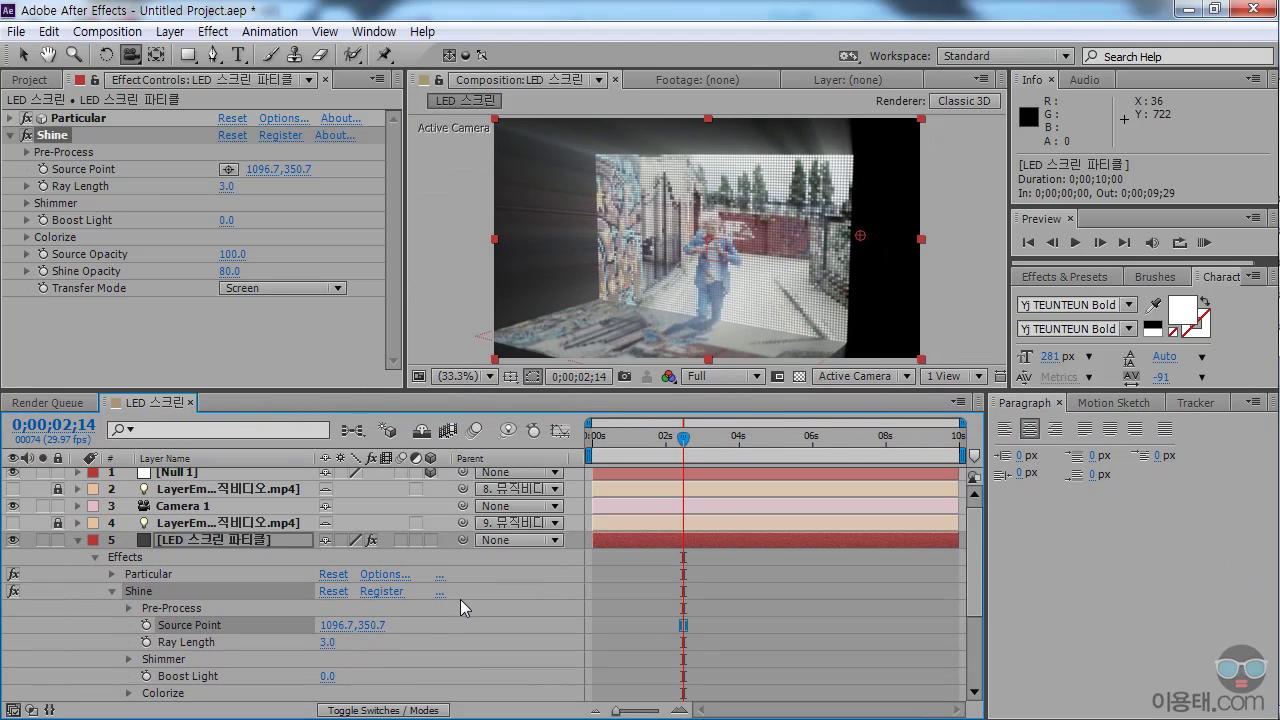
click(77, 476)
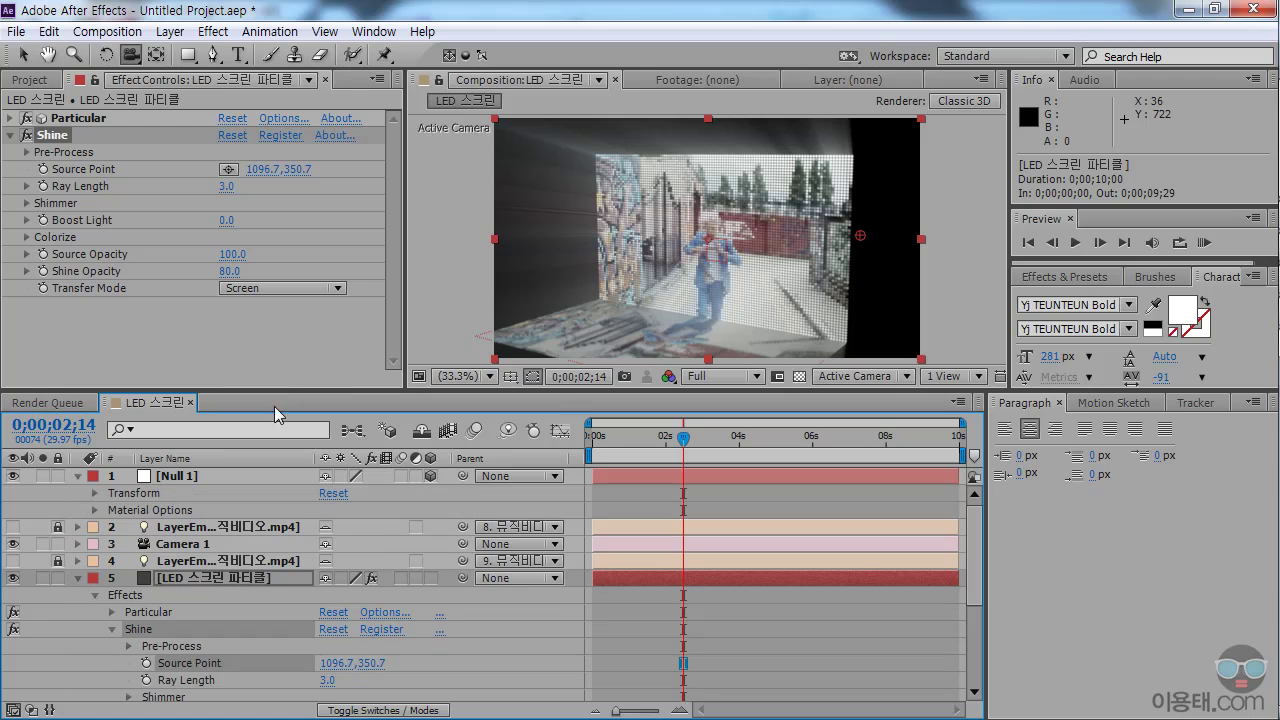
drag(307, 389, 305, 311)
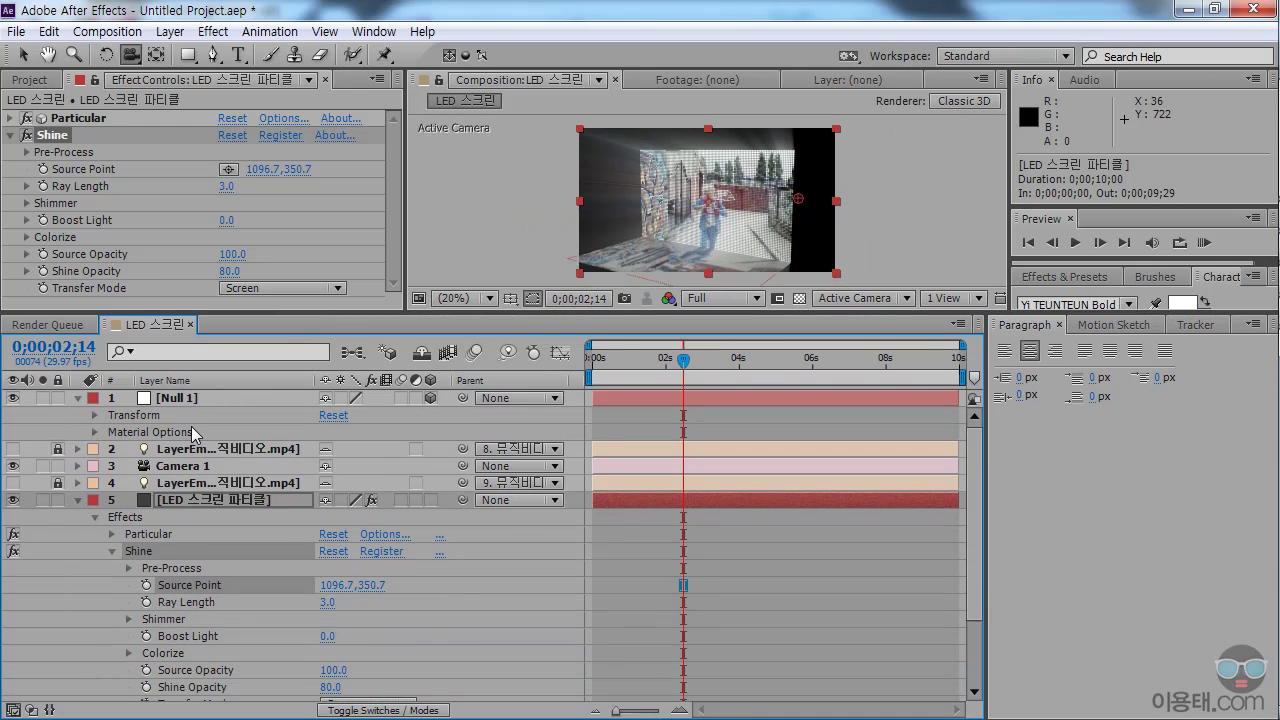
click(95, 415)
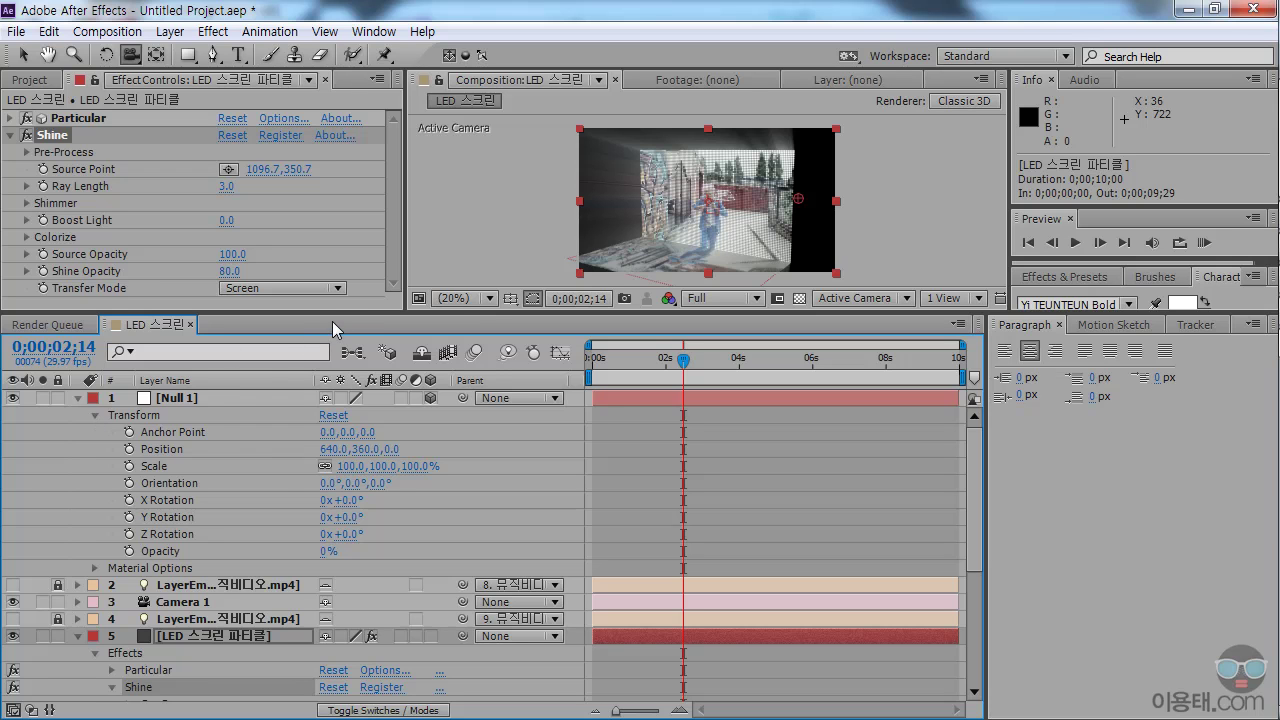
drag(341, 315, 340, 246)
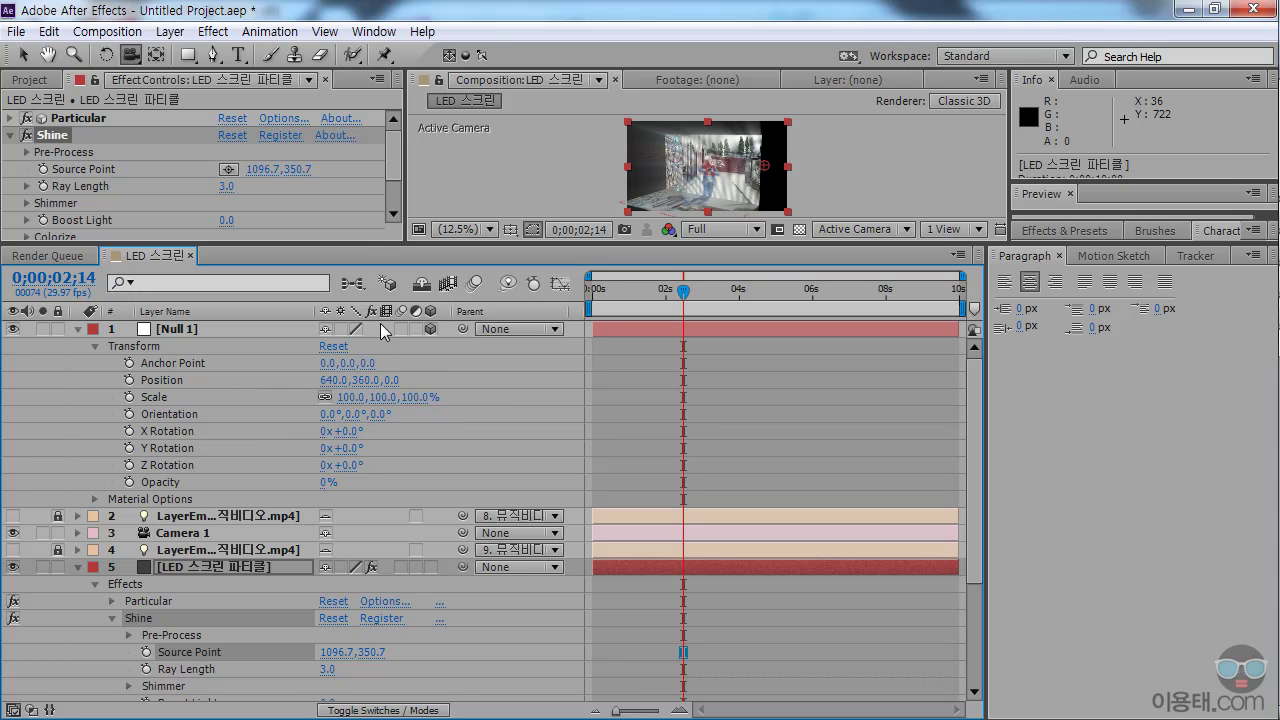
drag(362, 245, 362, 228)
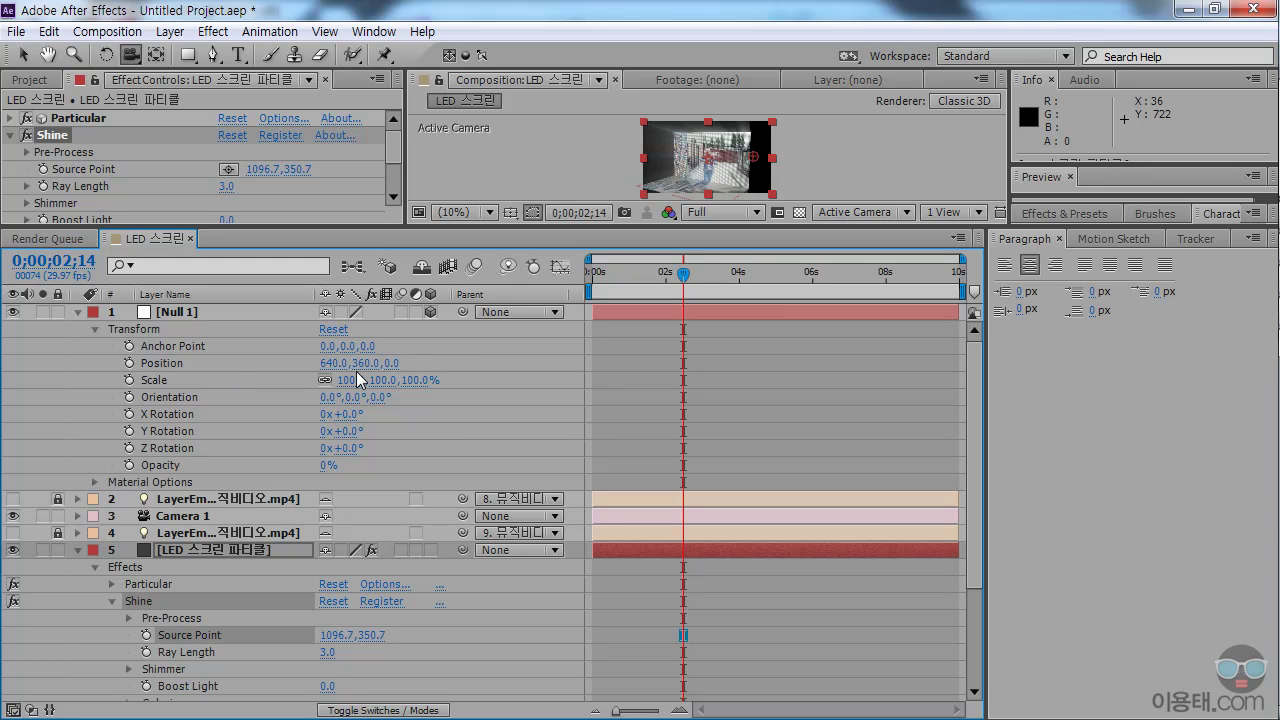
Add an expression to Shine's Source Point that references Null 1's Position.
alt+click(148, 634)
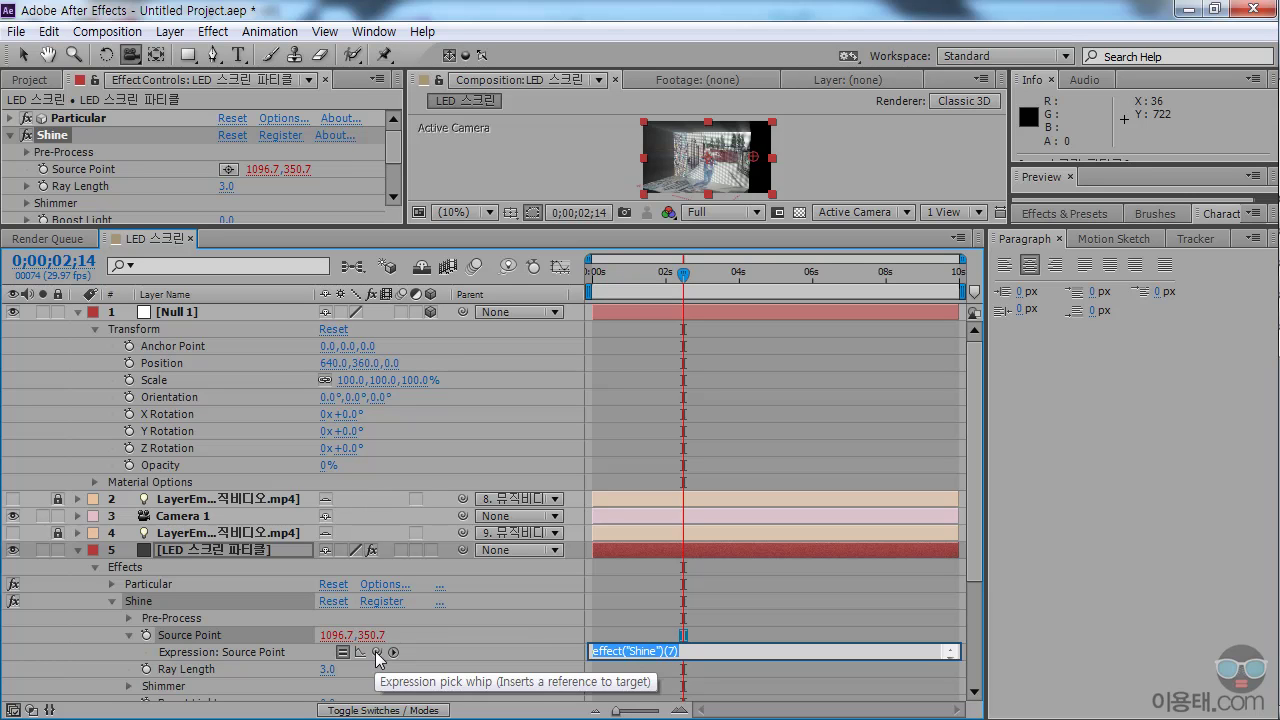
drag(376, 652, 178, 361)
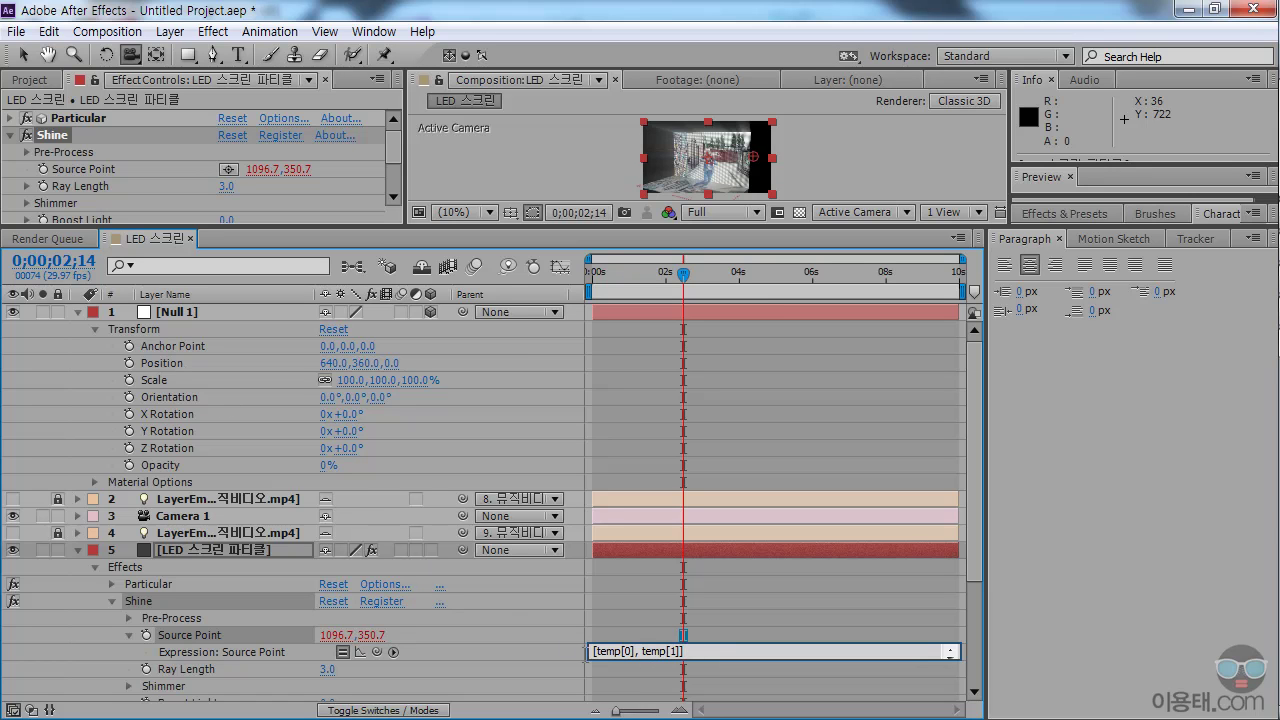
drag(706, 655, 522, 646)
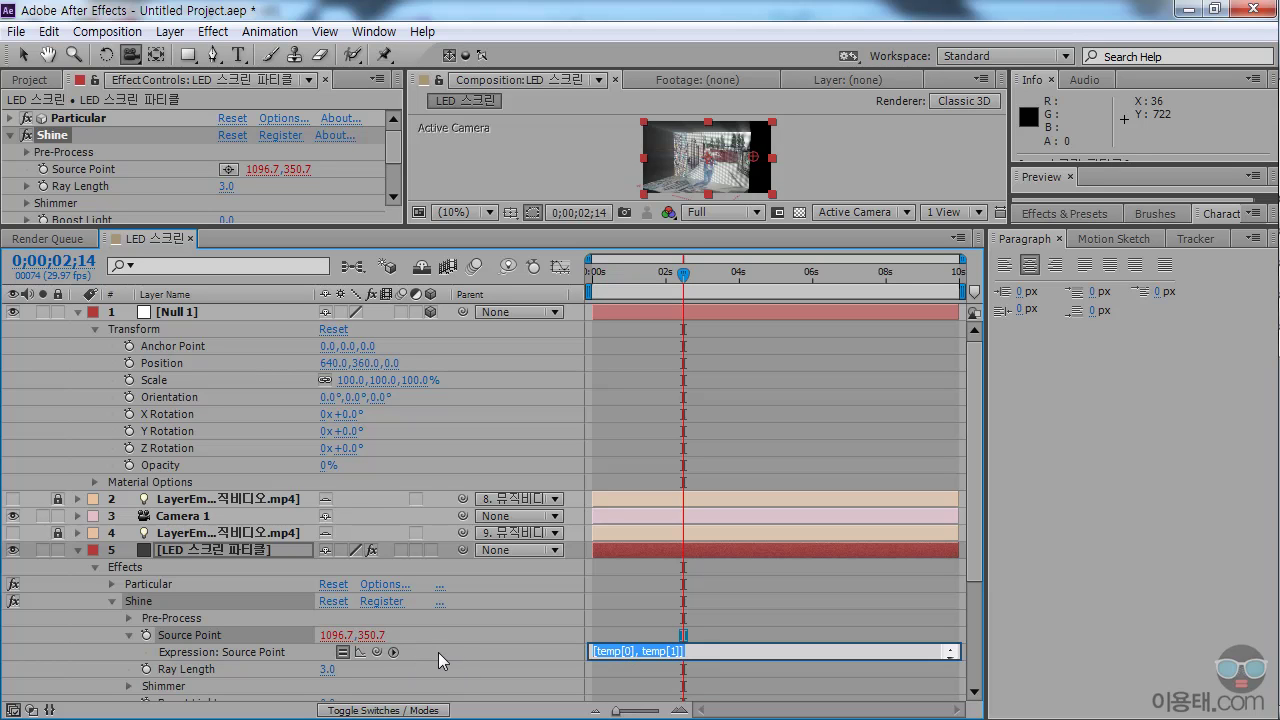
click(531, 665)
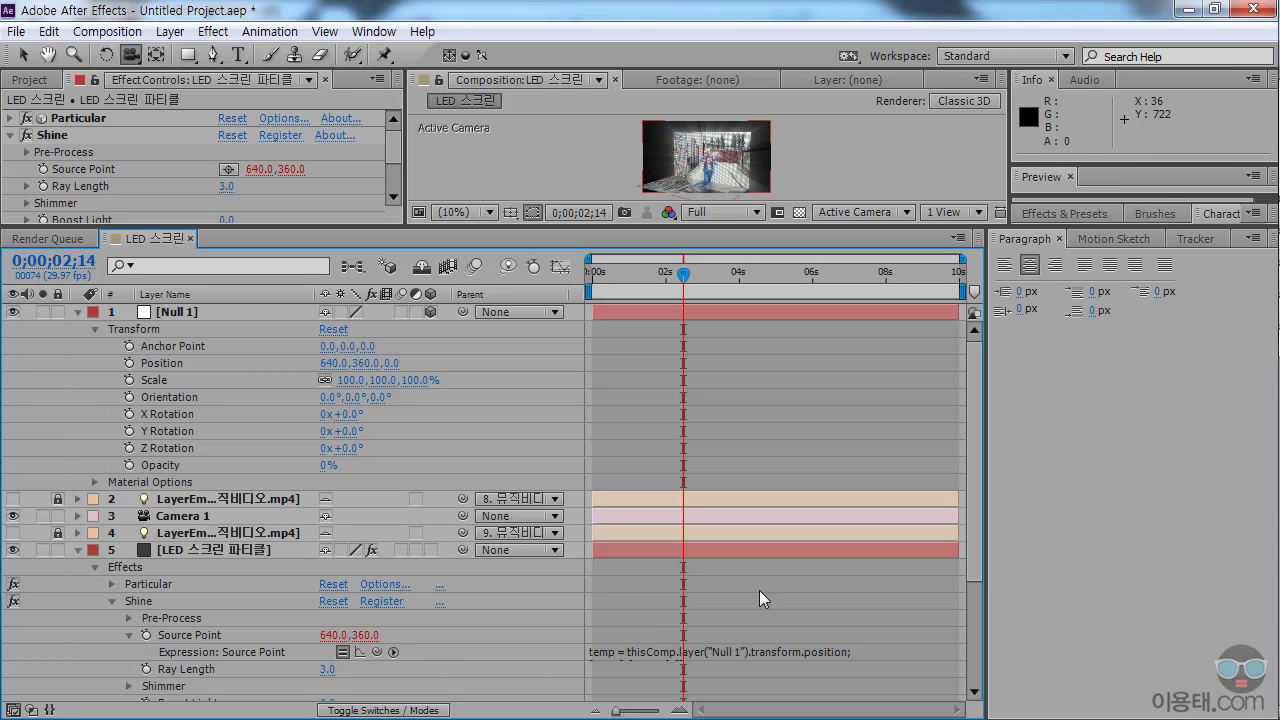
drag(976, 553, 971, 608)
Rewrite the Source Point expression as thisComp.layer("Null 1").toComp([0, 0, 0]).
click(758, 559)
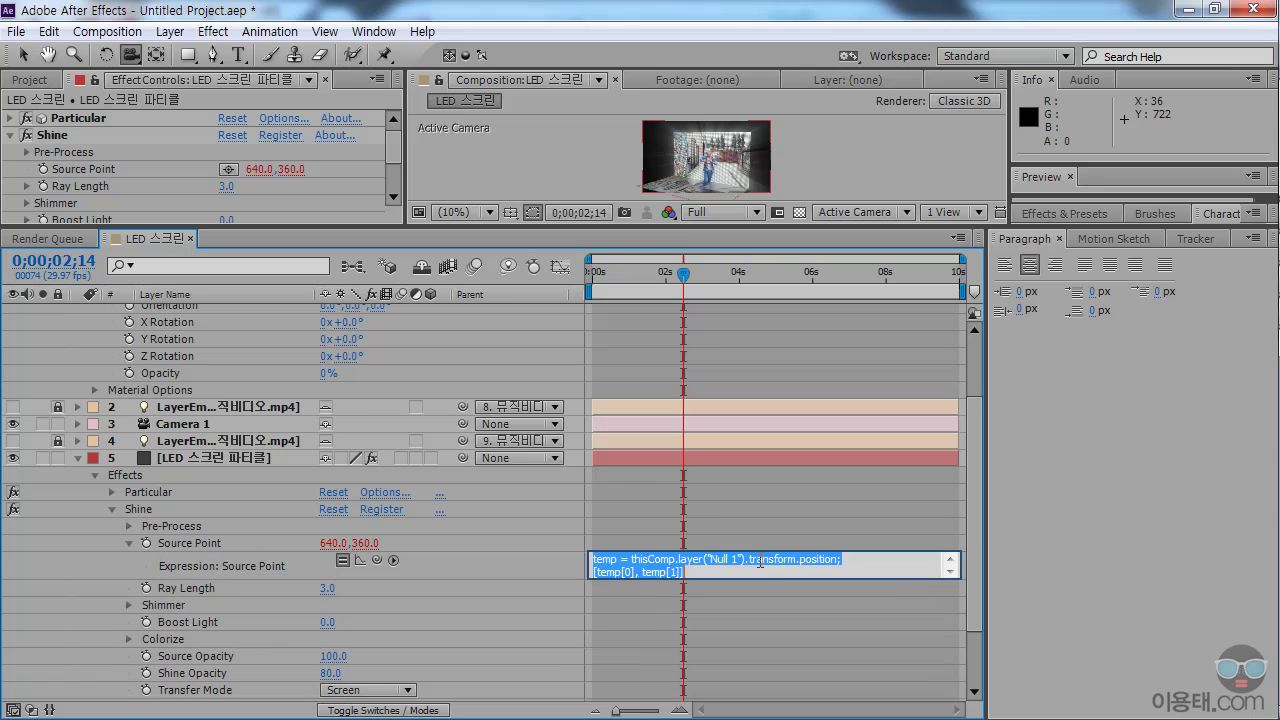
click(724, 573)
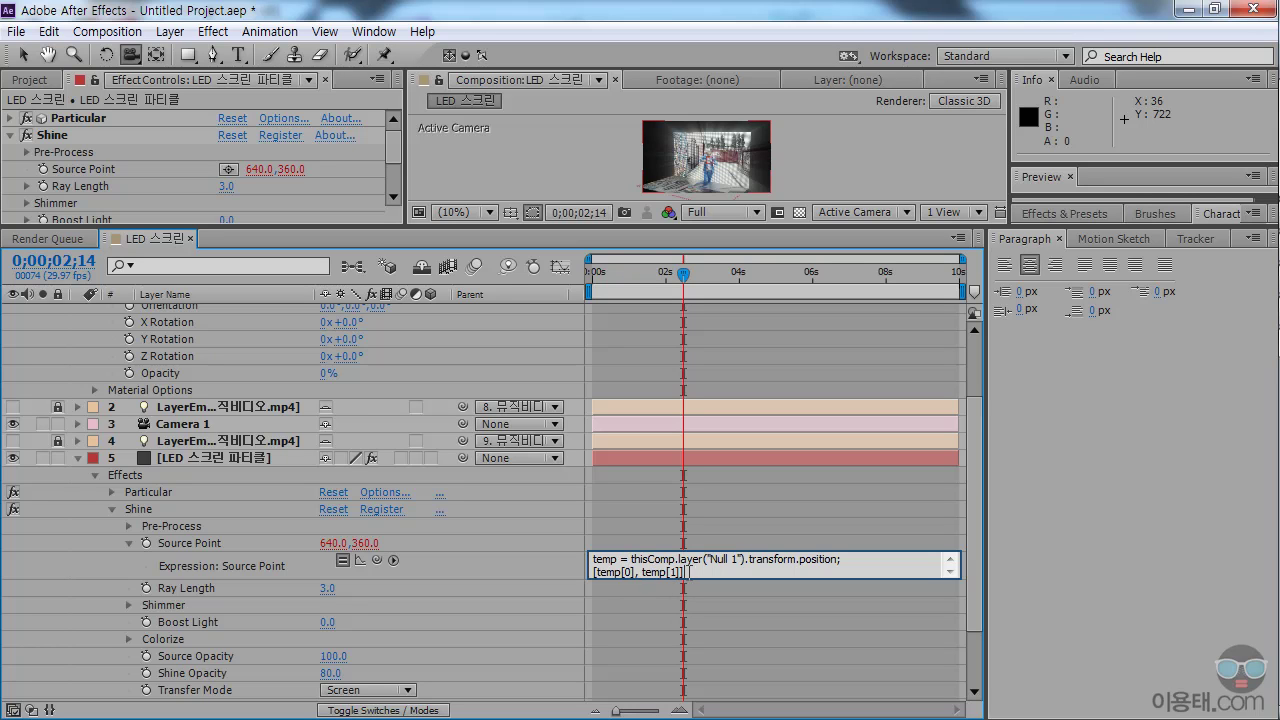
double_click(628, 572)
click(631, 560)
drag(631, 560, 511, 560)
key(BackSpace)
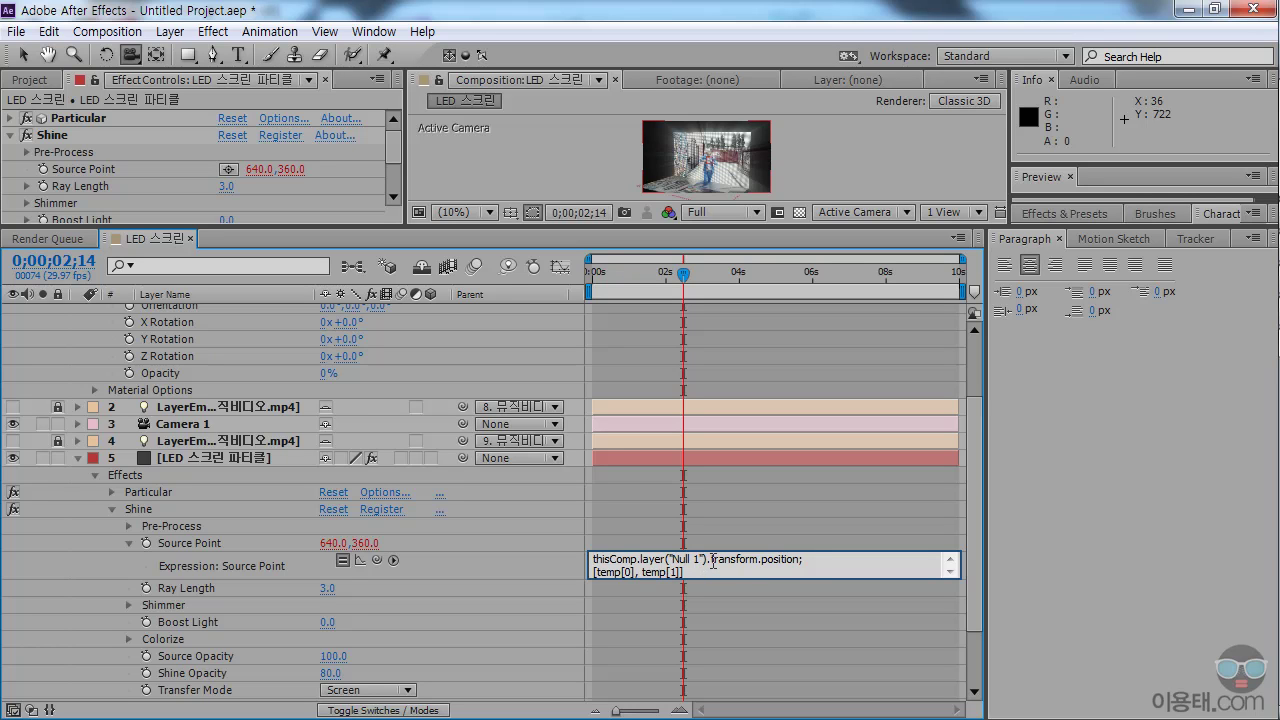
drag(713, 560, 722, 570)
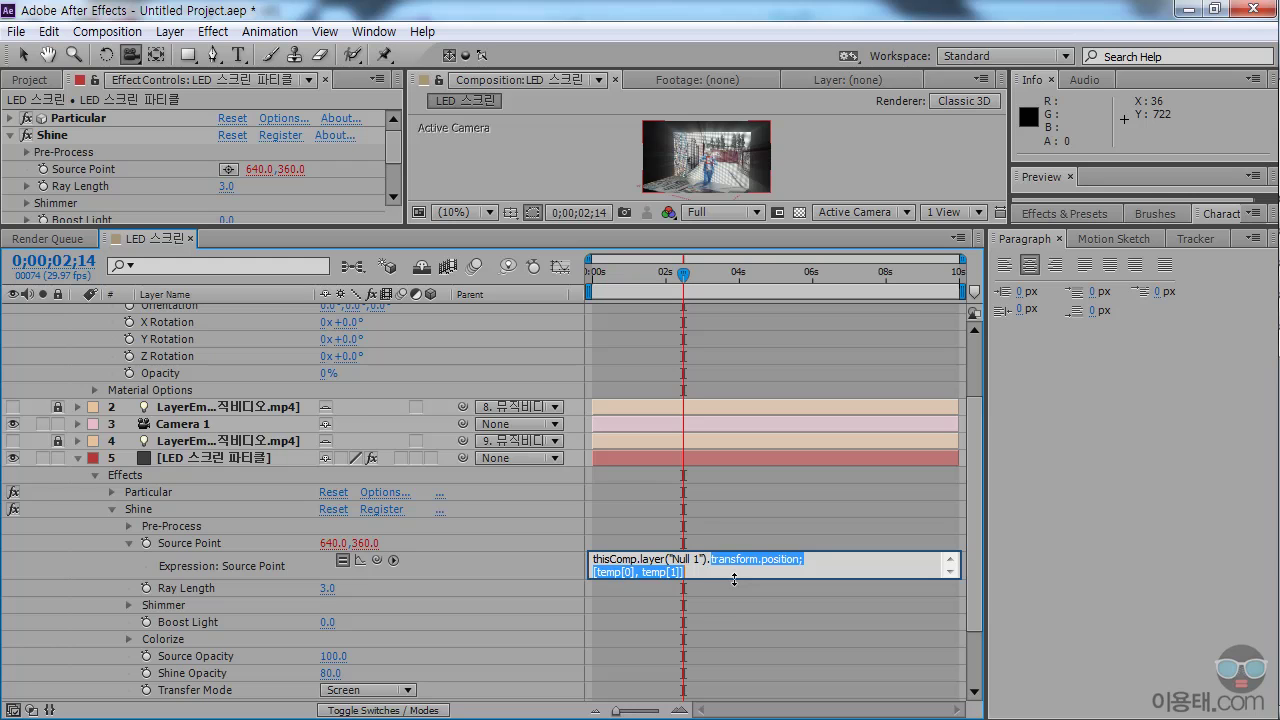
key(BackSpace)
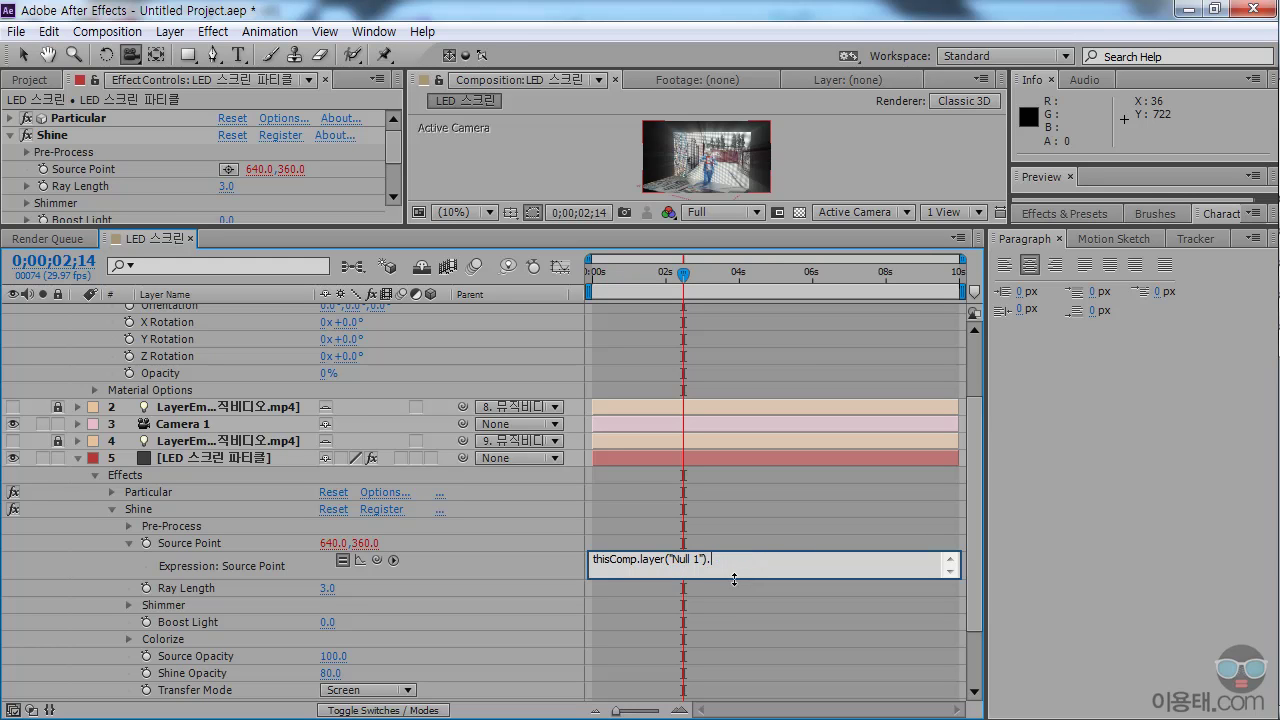
text(toComp([)
text(0, 0, 0]))
click(560, 561)
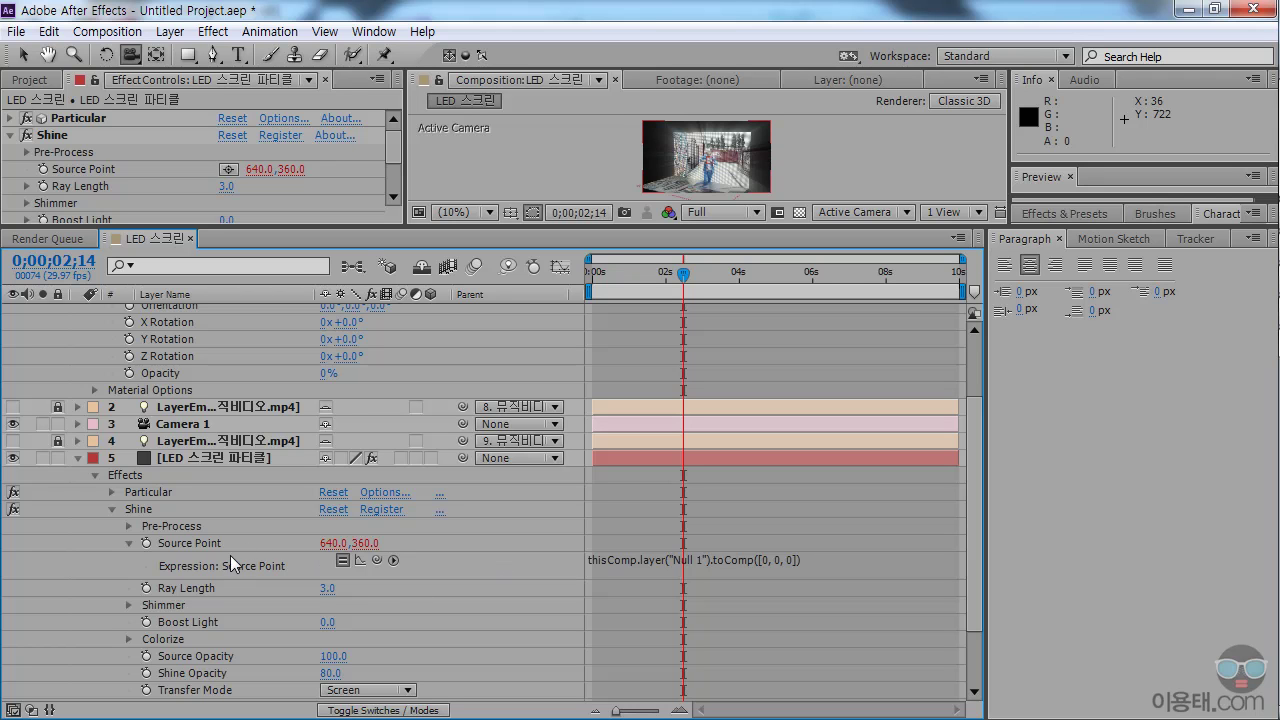
Compare Null 1's Transform properties with Shine's Source Point expression, and enlarge the composition view.
drag(356, 223, 356, 309)
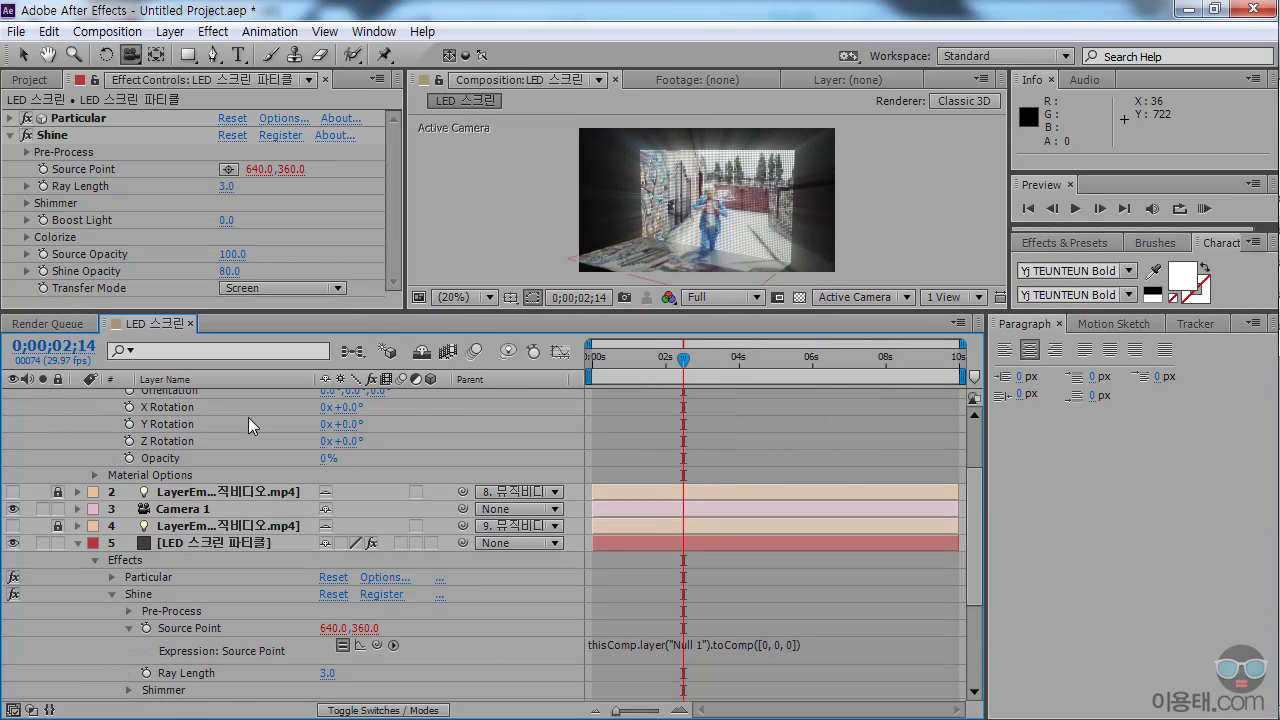
scroll(463, 446, up, 3)
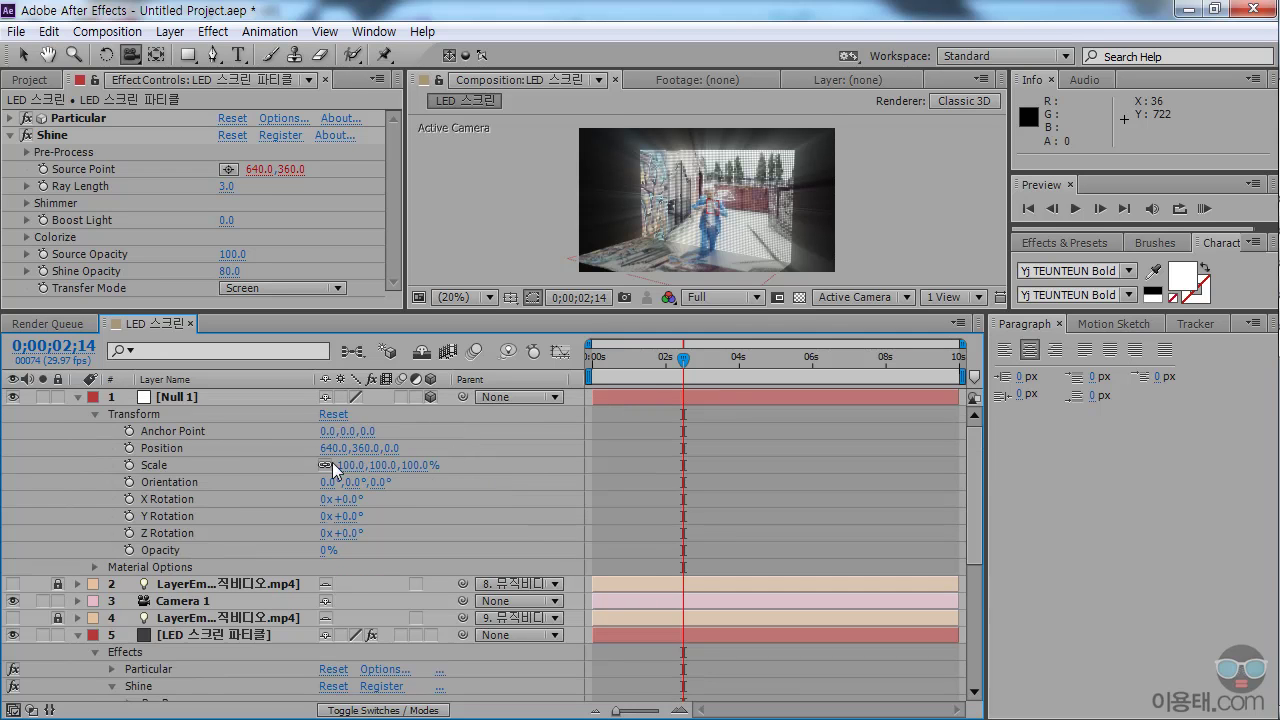
scroll(533, 495, down, 3)
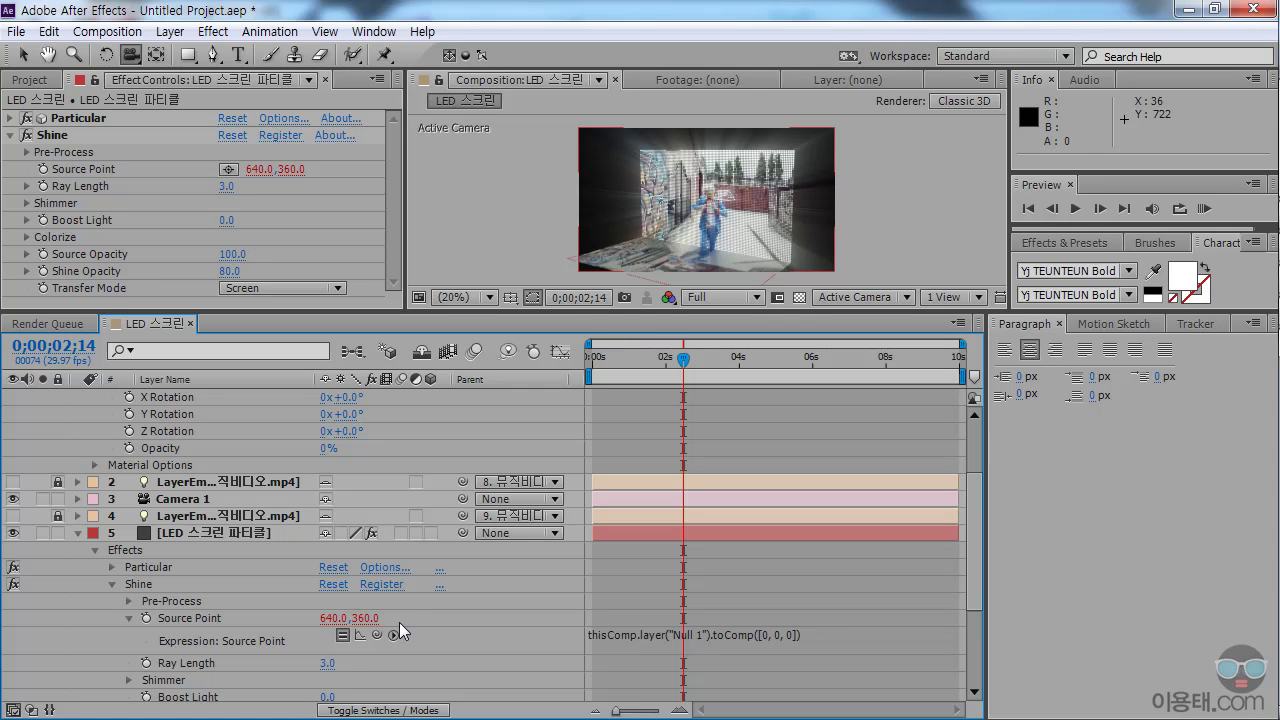
scroll(473, 626, up, 3)
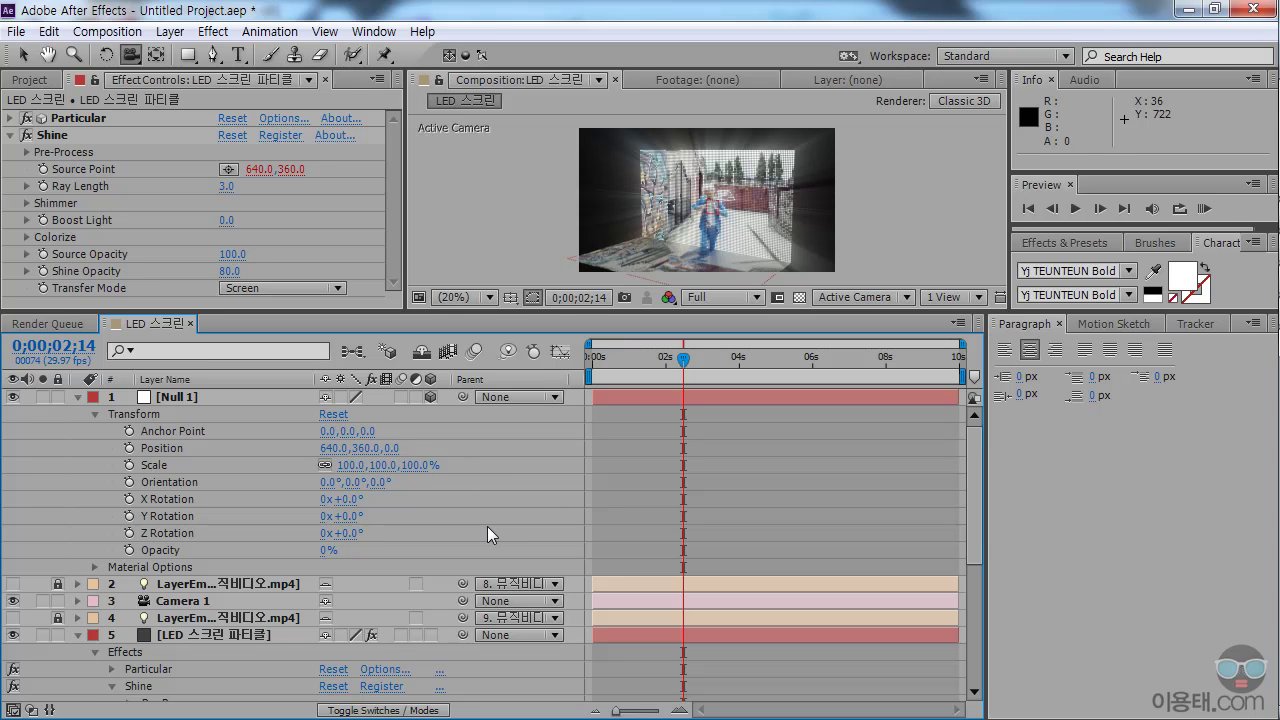
scroll(514, 622, down, 2)
scroll(514, 625, up, 2)
click(79, 397)
click(79, 397)
click(77, 635)
drag(440, 319, 439, 493)
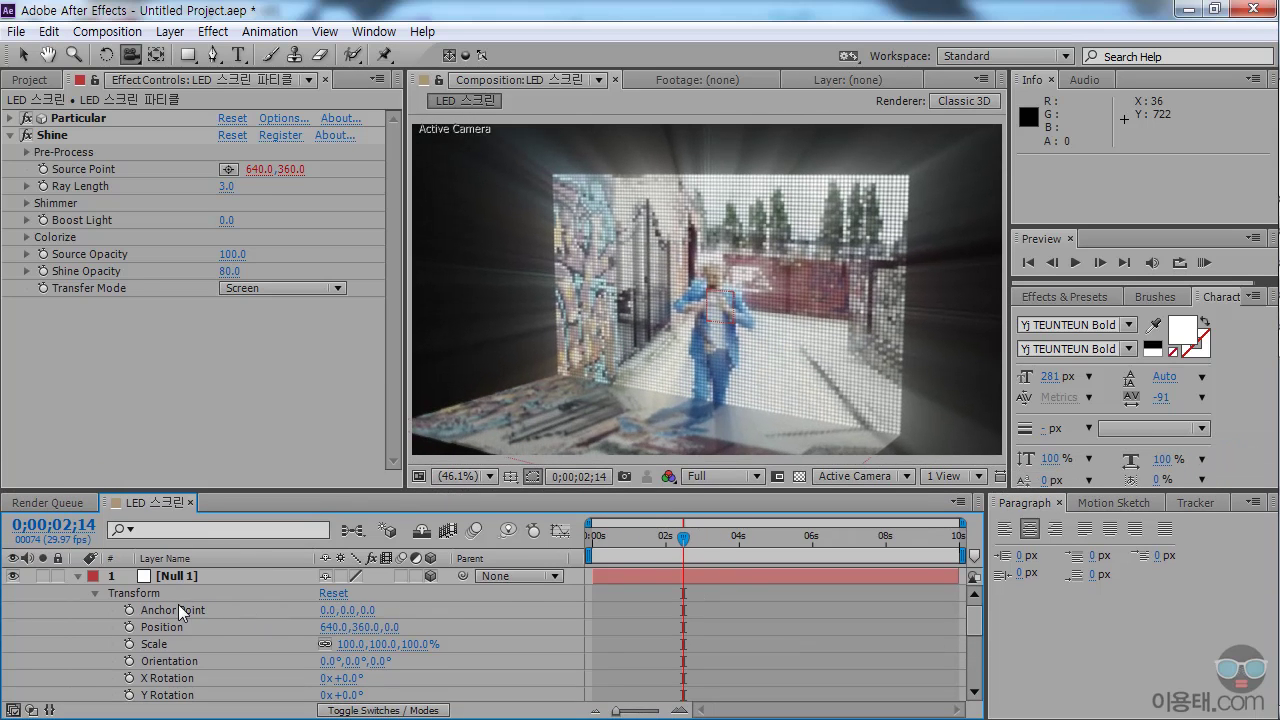
Move Null 1 to about 855.9, 379.5, 0.0 and orbit Camera 1 to about 2437, -58.8, -1803.4 to test the linked rays.
click(180, 576)
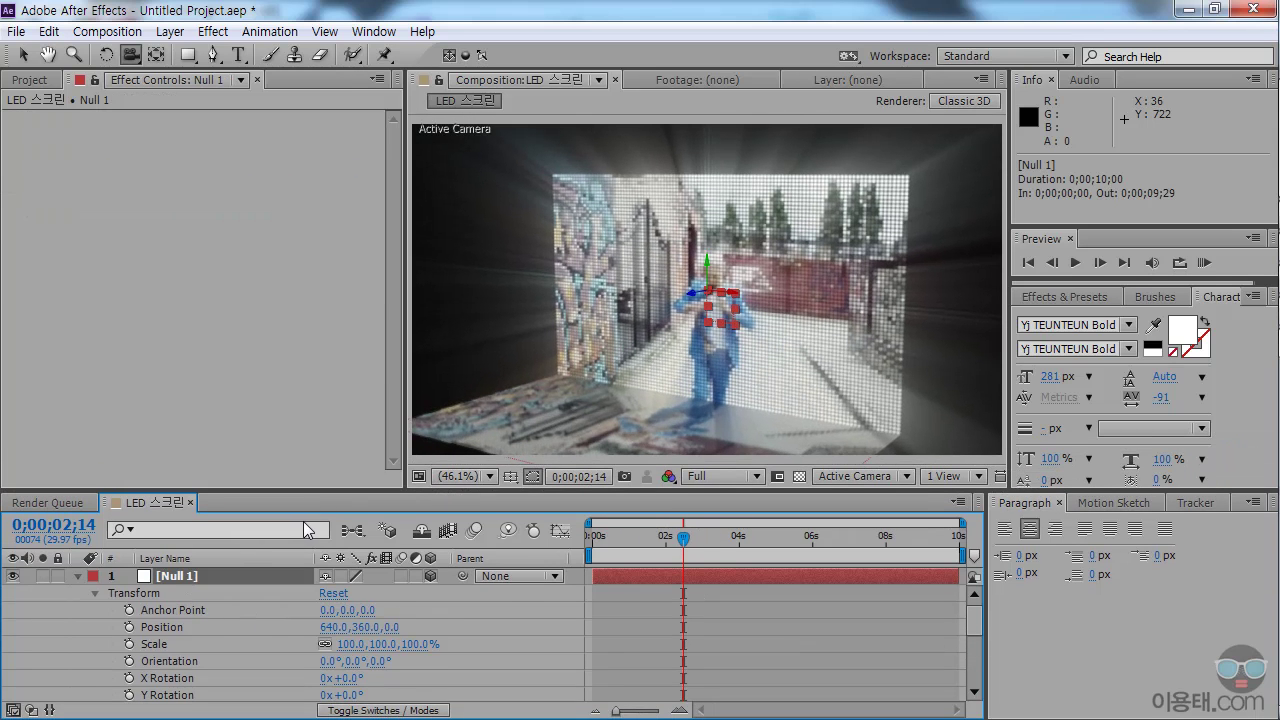
drag(325, 490, 325, 482)
click(22, 55)
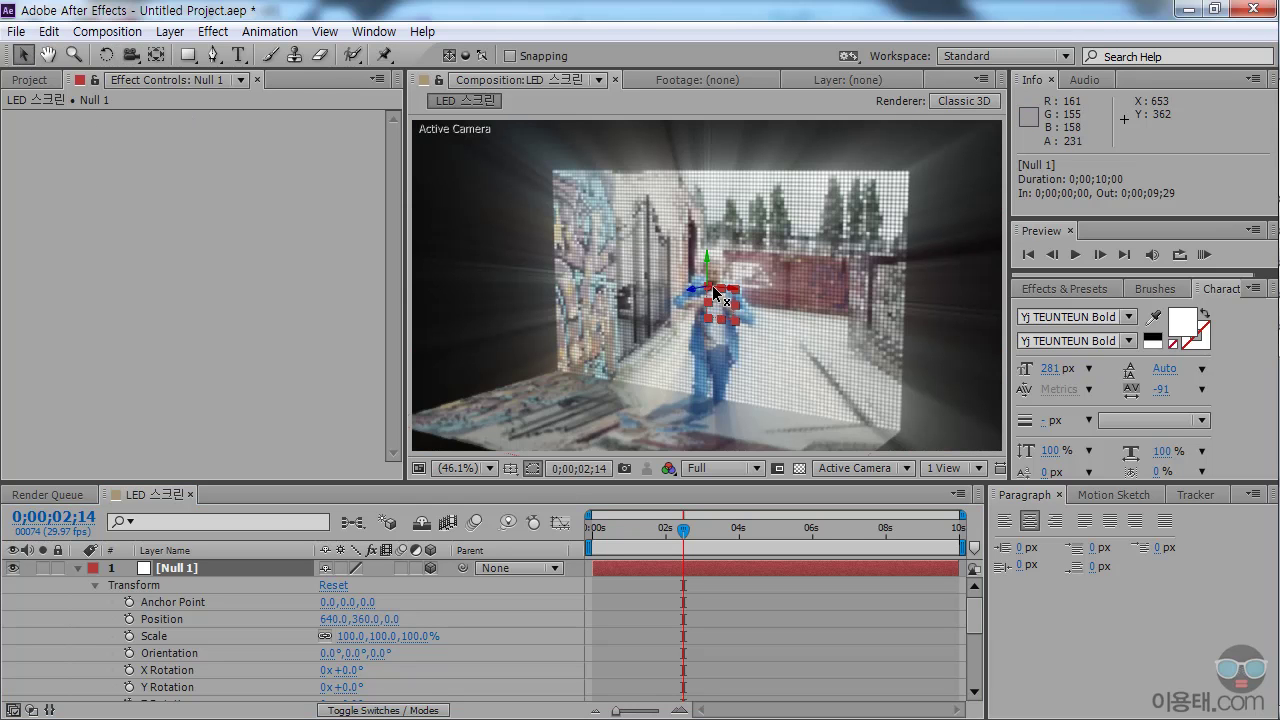
drag(715, 310, 809, 328)
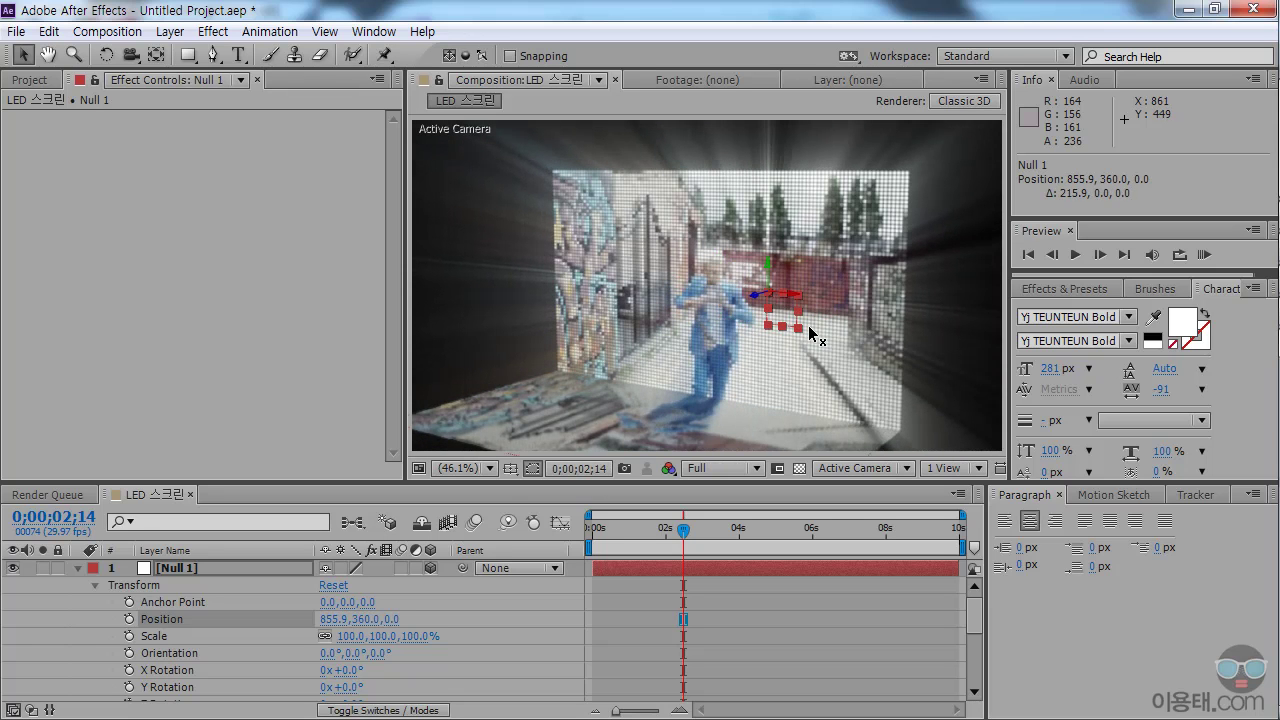
drag(768, 260, 680, 296)
click(129, 56)
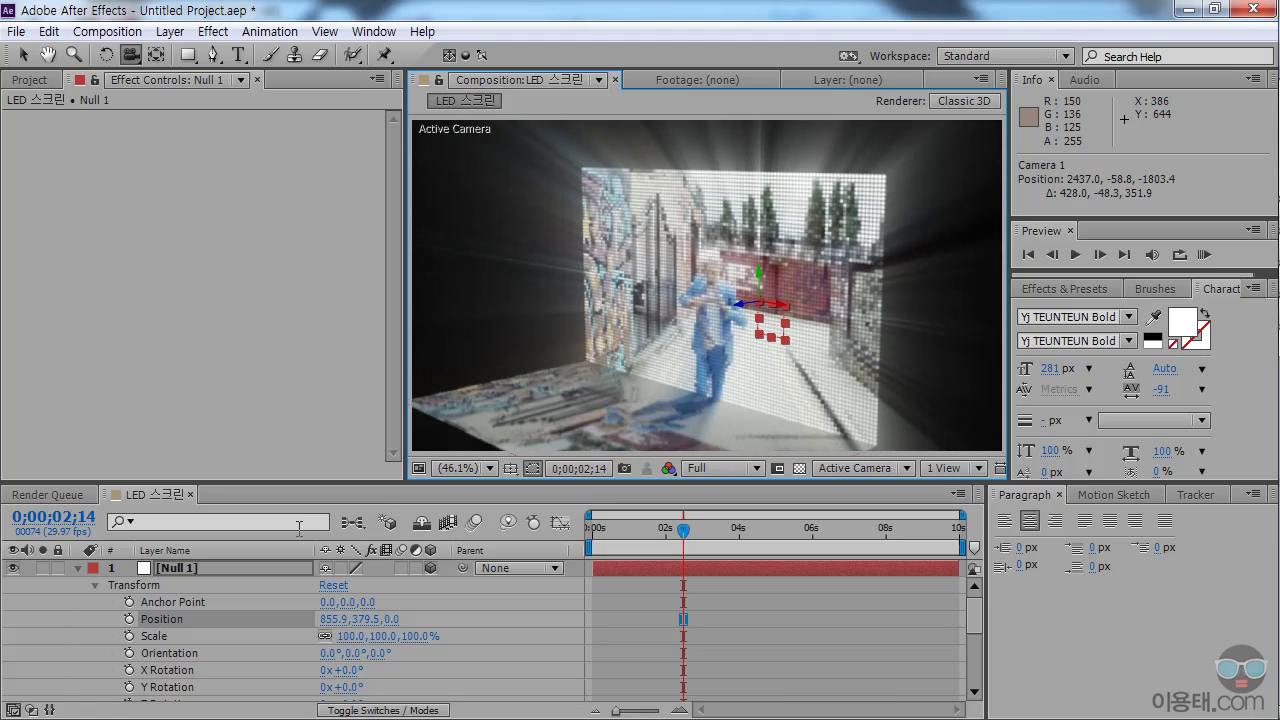
Move Null 1 along the Z axis behind the LED screen, to about 855.9, 379.5, 1658.5.
click(24, 55)
drag(738, 302, 1095, 245)
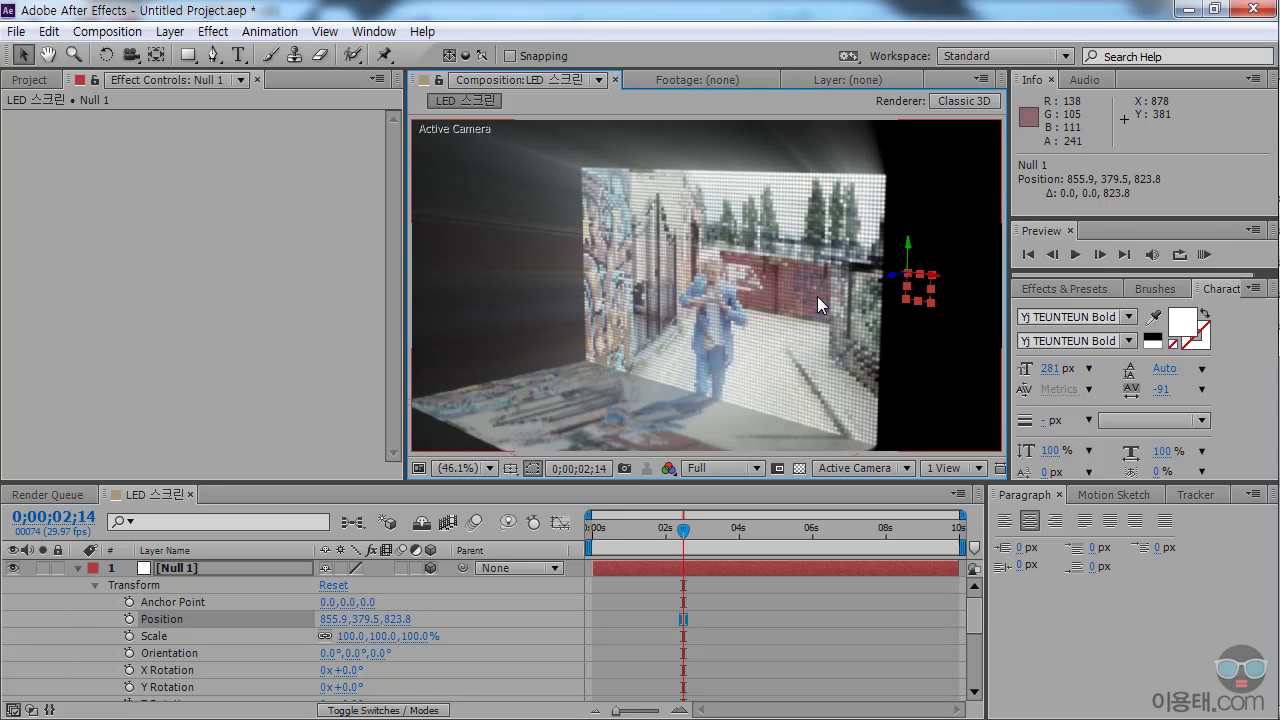
scroll(817, 296, down, 2)
drag(806, 287, 1167, 255)
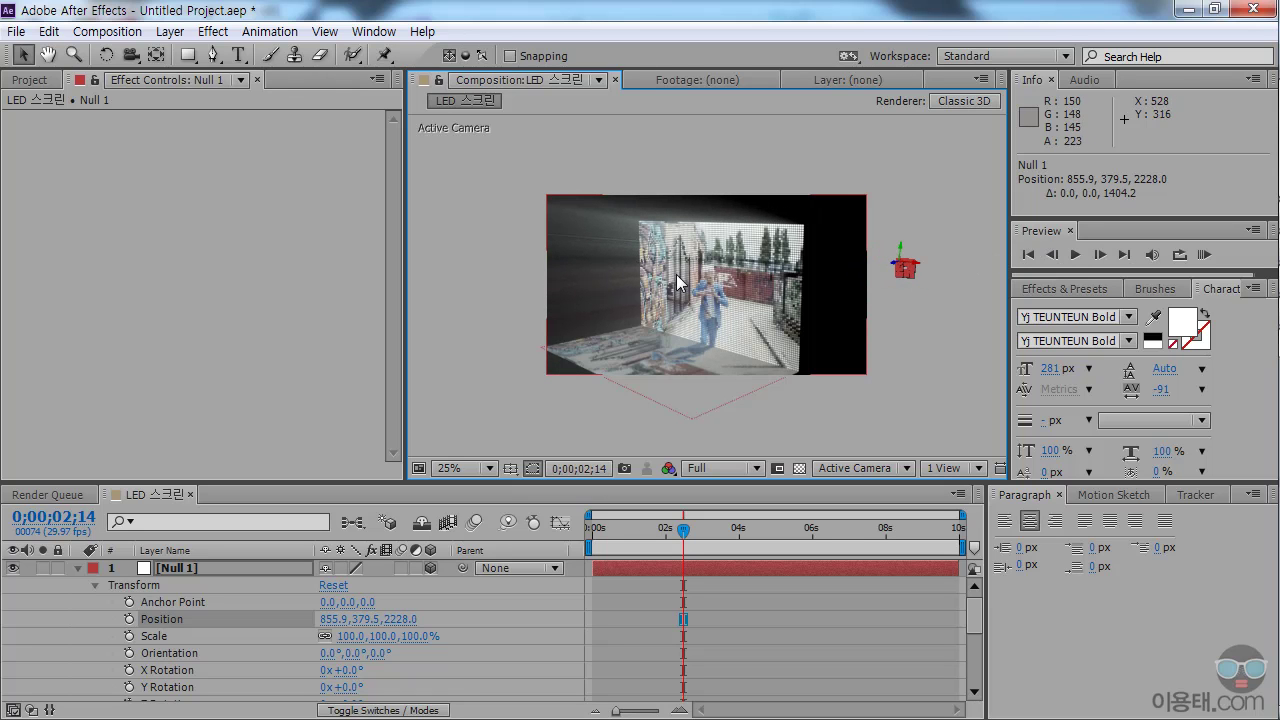
drag(895, 266, 735, 312)
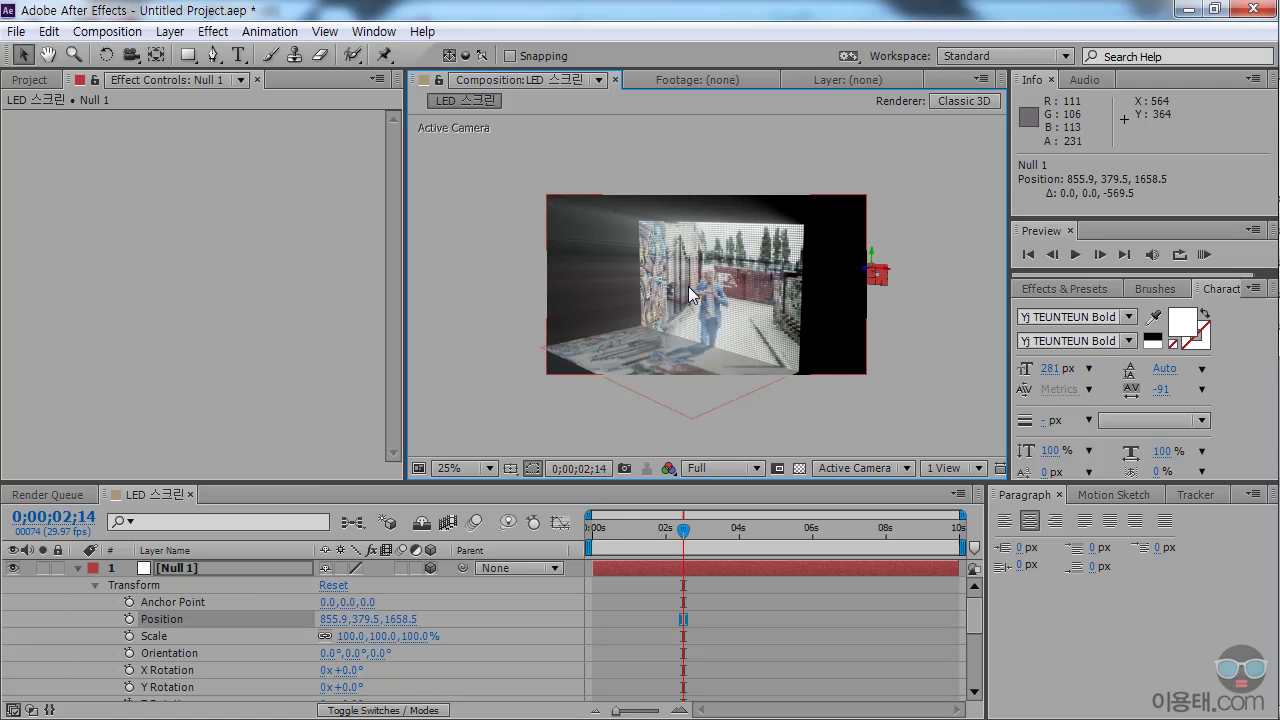
Fit the composition in the viewer and orbit Camera 1 to about 2097.8, -130.9, -2071.4.
click(130, 58)
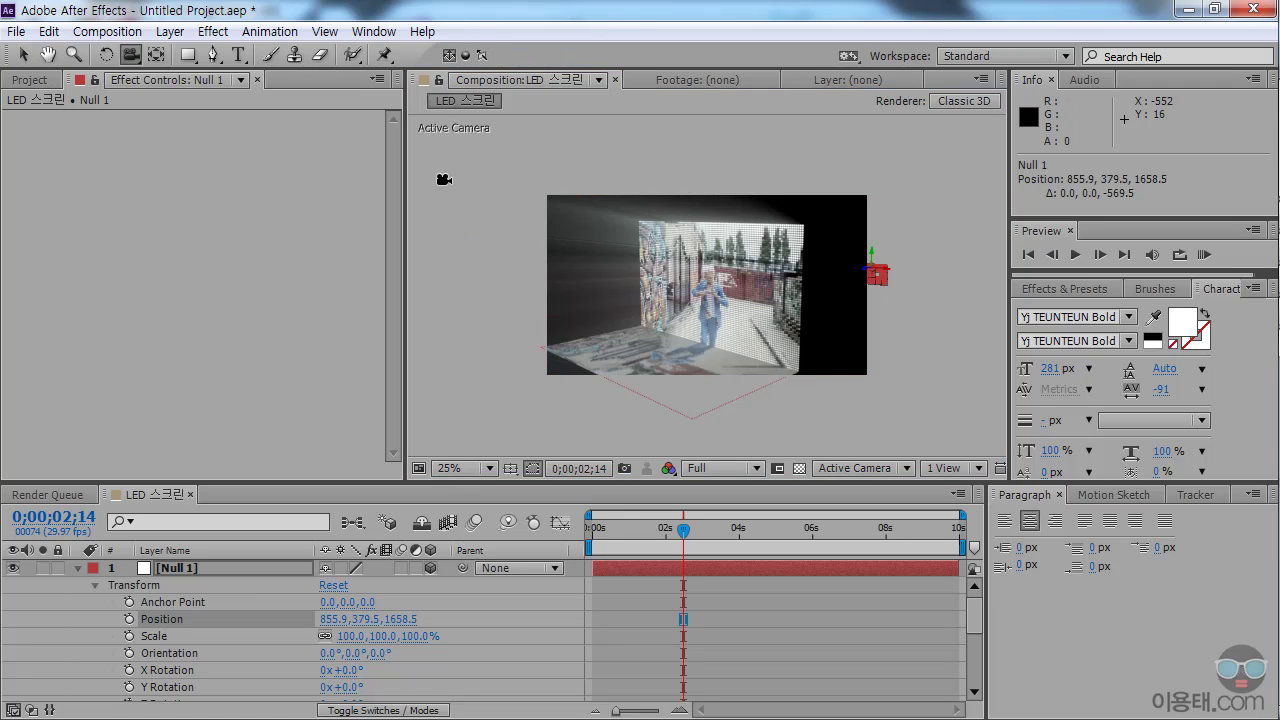
click(456, 468)
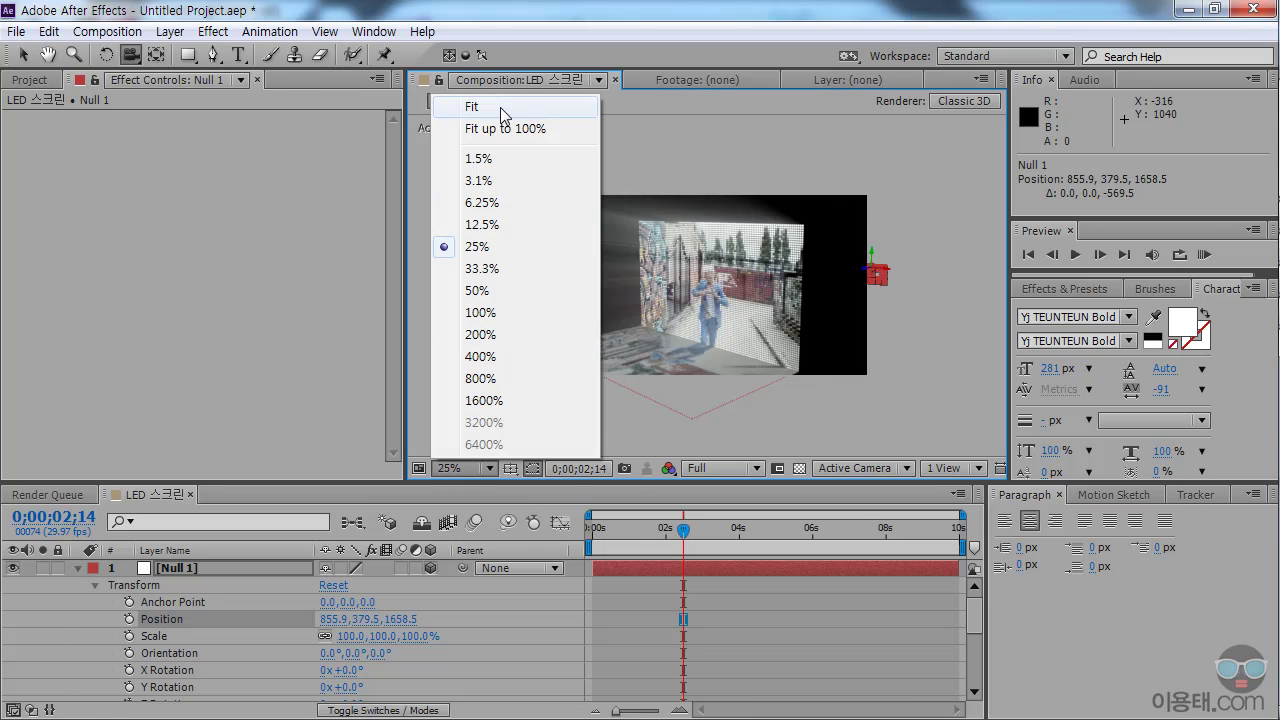
click(499, 106)
drag(720, 317, 754, 394)
drag(756, 331, 704, 312)
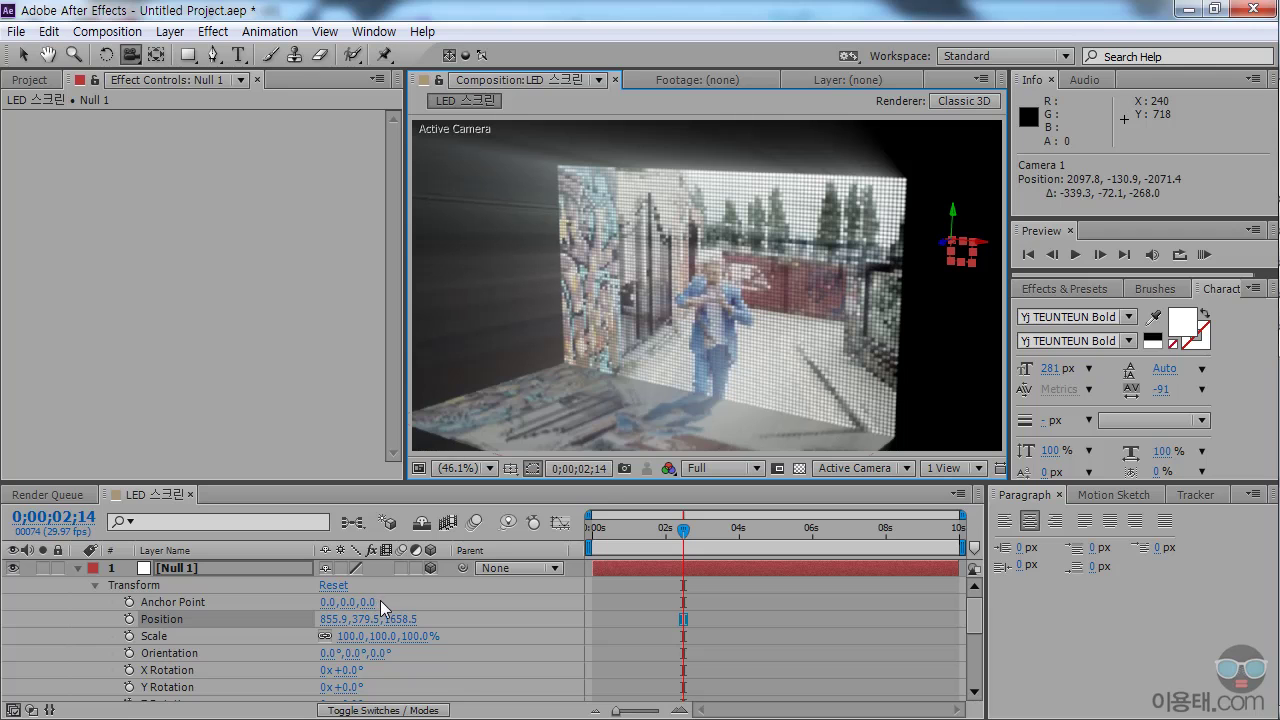
Shift Null 1 along X to about 580.9 and reframe Camera 1 at about 2169.4, 80.3, -2442.4.
click(25, 54)
drag(985, 250, 855, 239)
key(c)
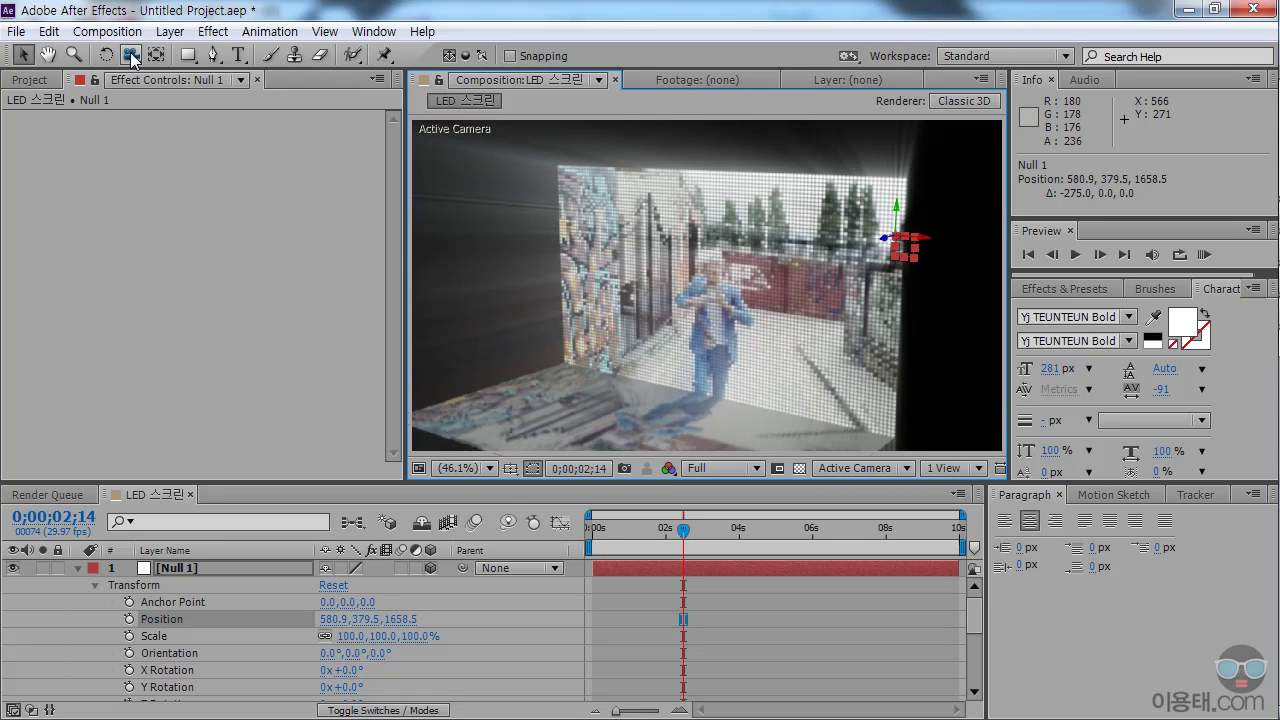
mouse_move(783, 277)
mouse_down()
mouse_move(752, 351)
mouse_move(843, 334)
mouse_move(826, 323)
mouse_move(740, 330)
mouse_move(785, 283)
mouse_move(760, 300)
mouse_move(766, 271)
mouse_move(776, 285)
mouse_up()
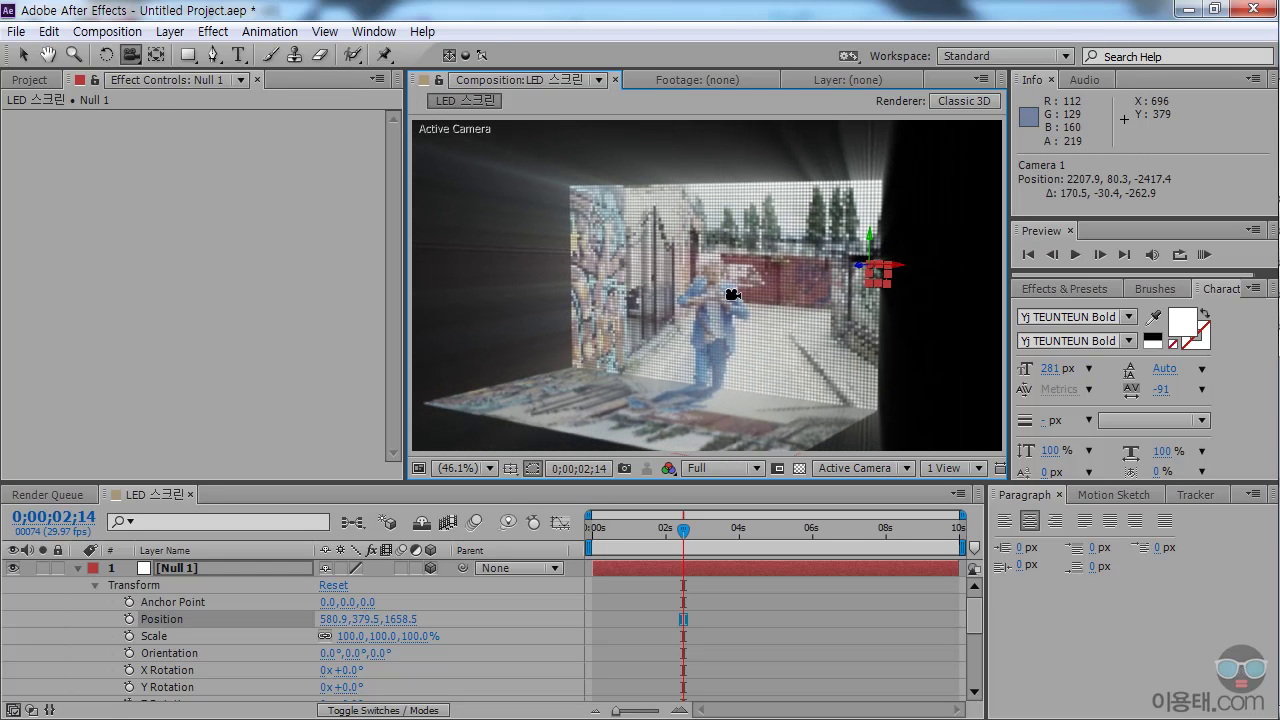
click(23, 55)
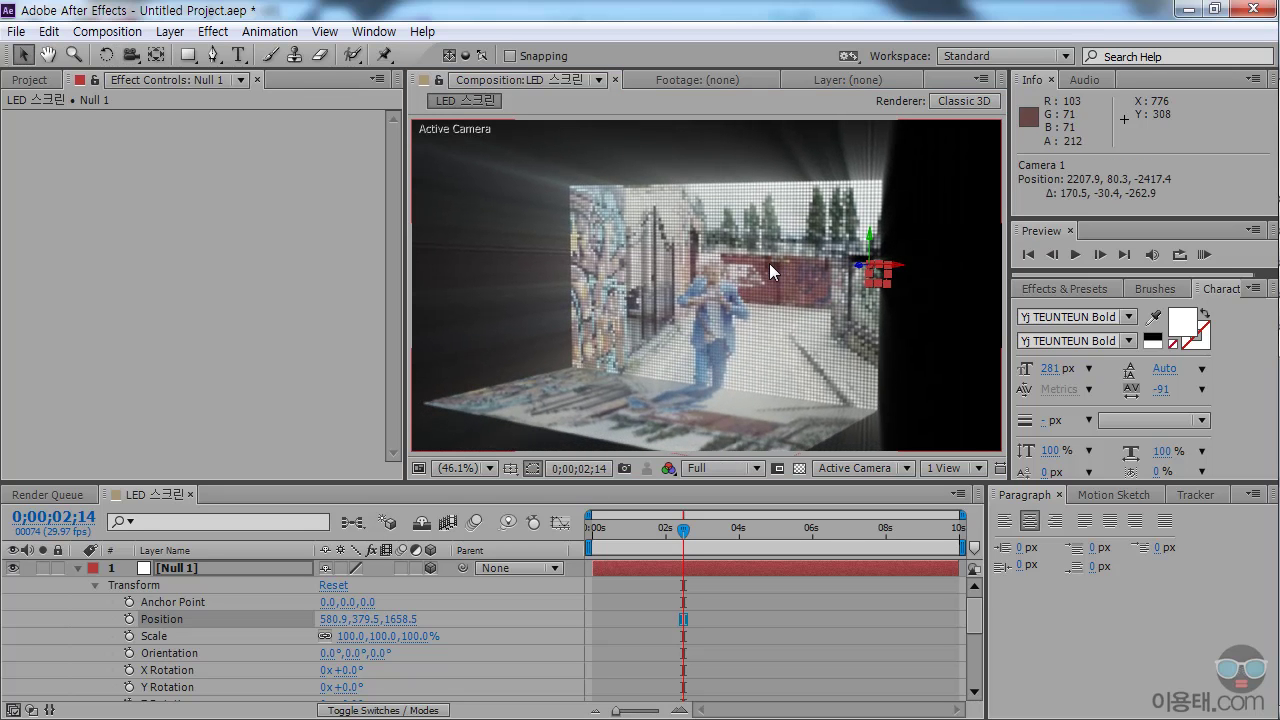
click(131, 55)
drag(673, 277, 685, 278)
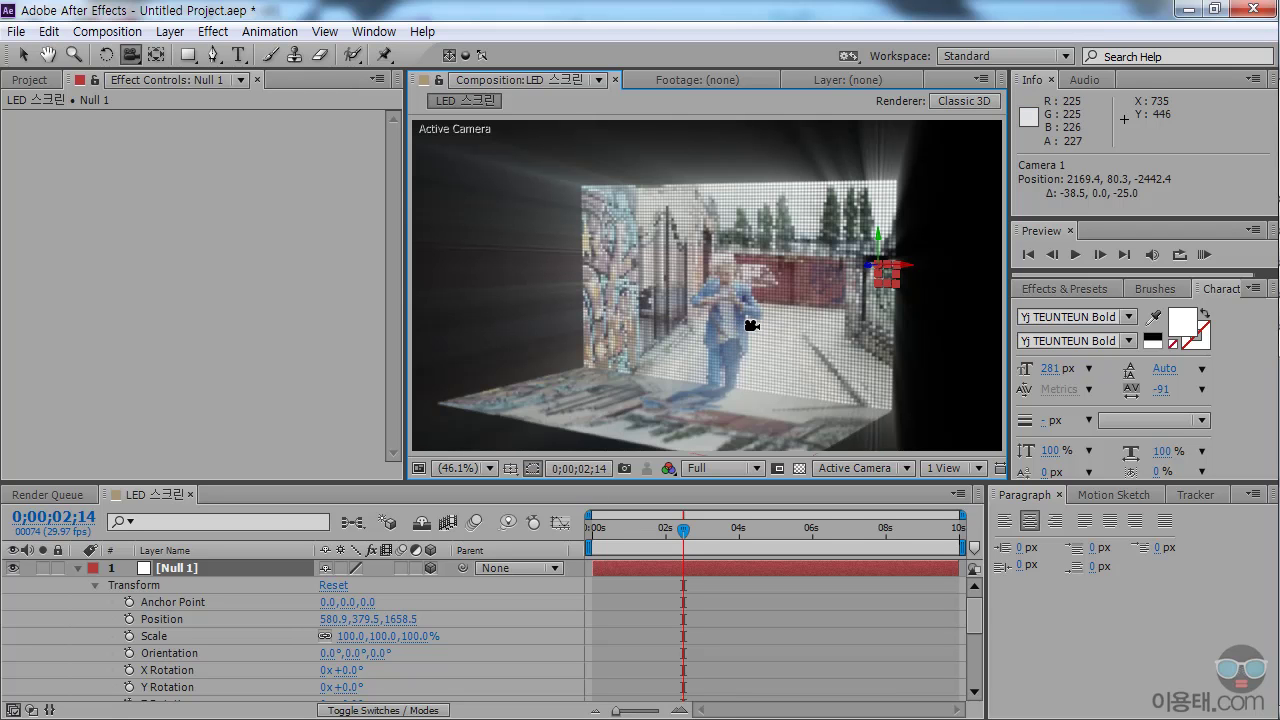
Collapse Null 1's properties and scrub through the composition to examine the light rays at different times.
drag(684, 528, 747, 525)
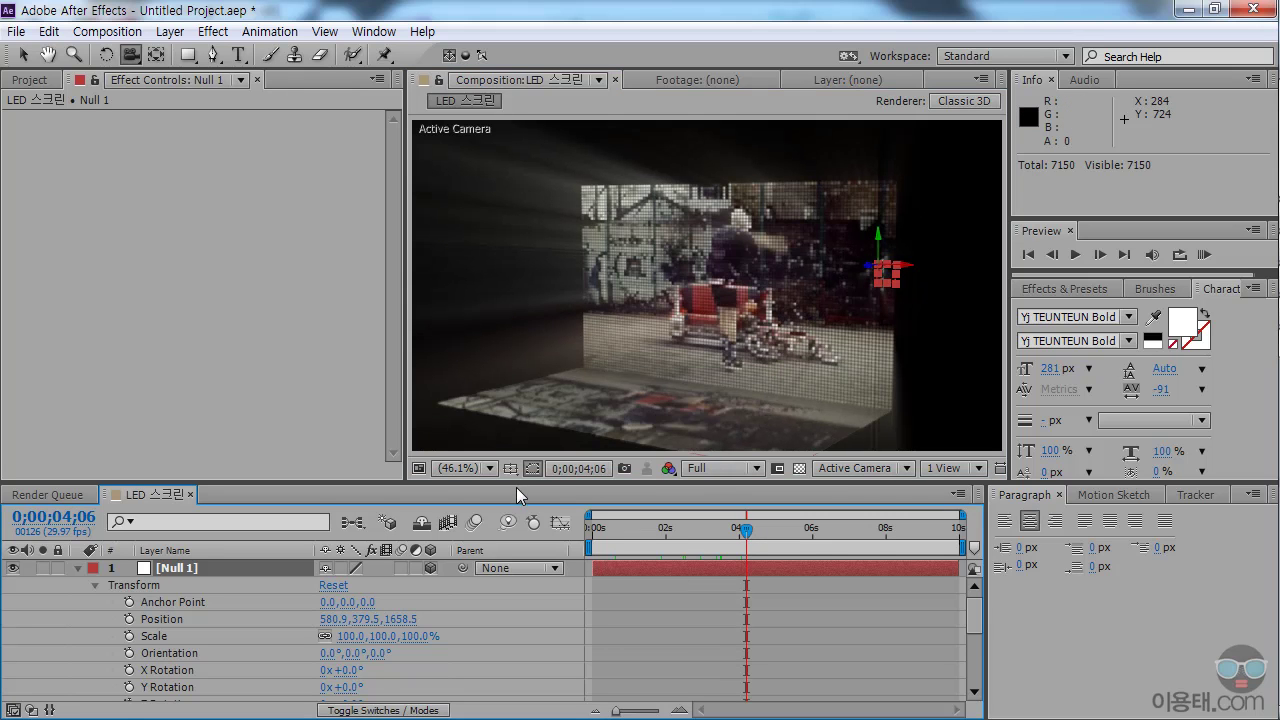
drag(516, 481, 517, 442)
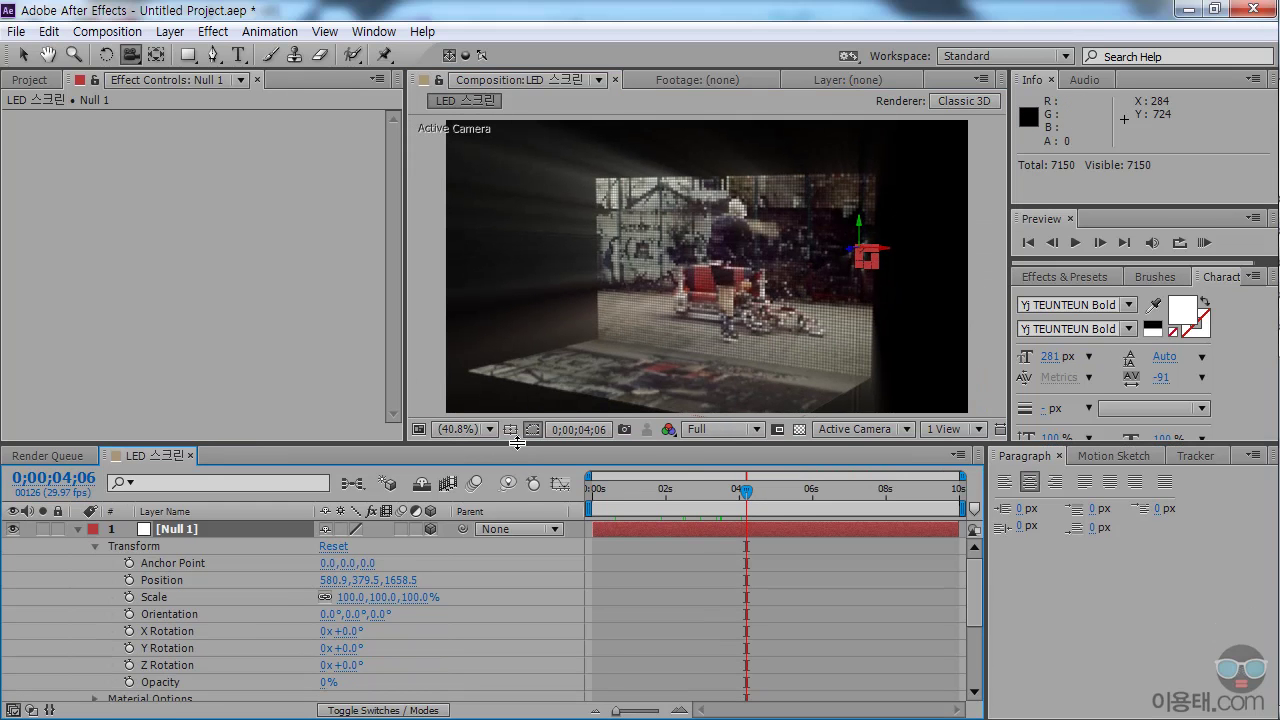
click(75, 530)
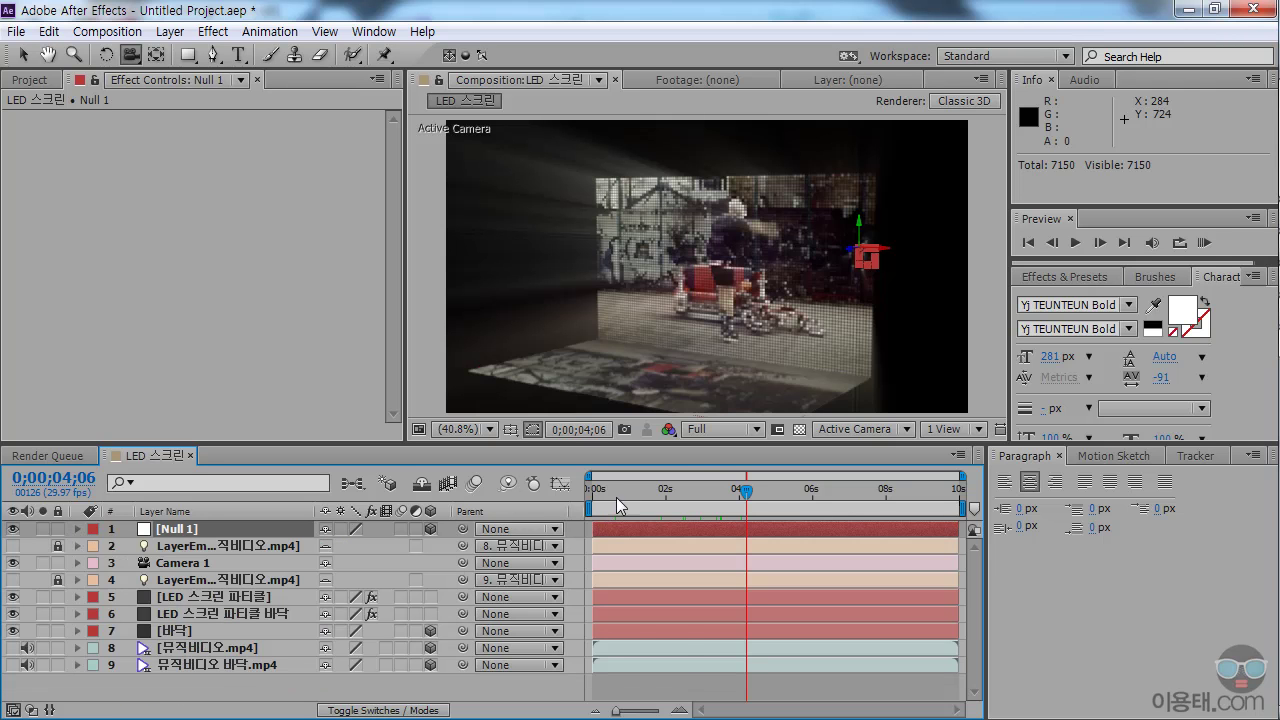
click(635, 490)
mouse_move(653, 484)
mouse_down()
mouse_move(689, 485)
mouse_move(649, 485)
mouse_up()
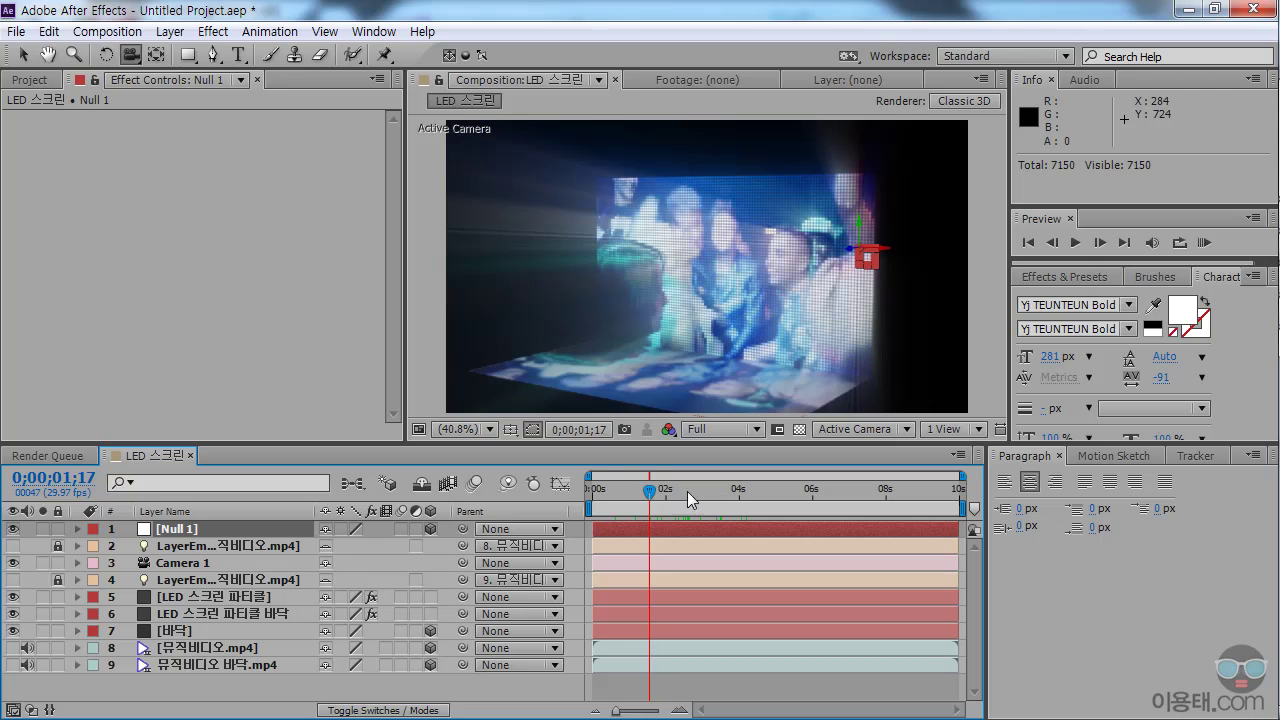
click(697, 490)
drag(640, 490, 678, 490)
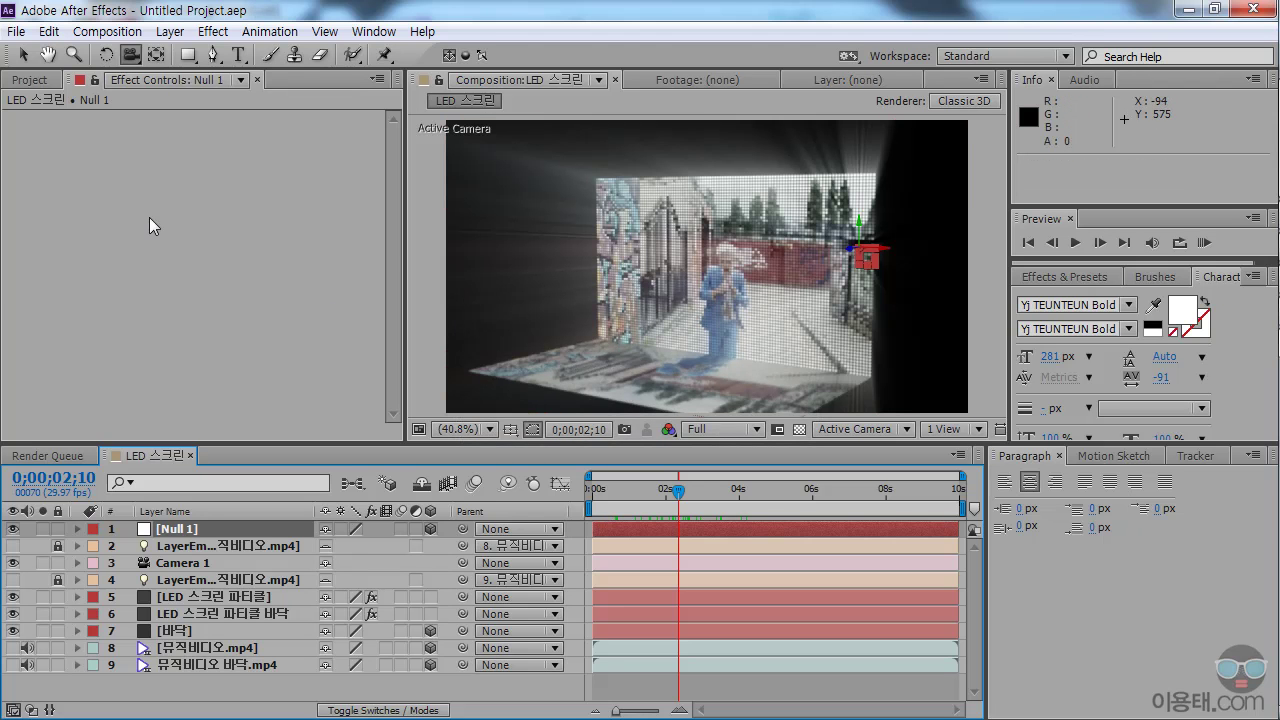
Import 관객환호_00000 from the 시퀀스 folder as a PNG Sequence.
click(35, 82)
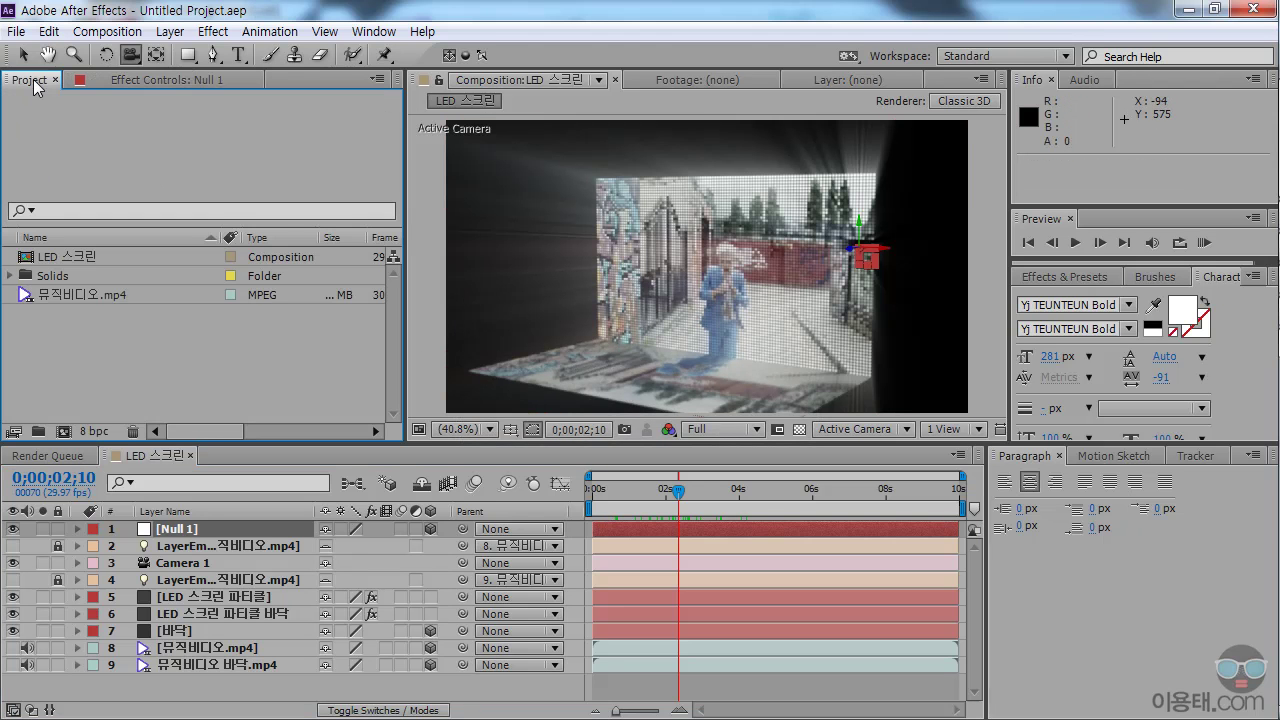
double_click(203, 353)
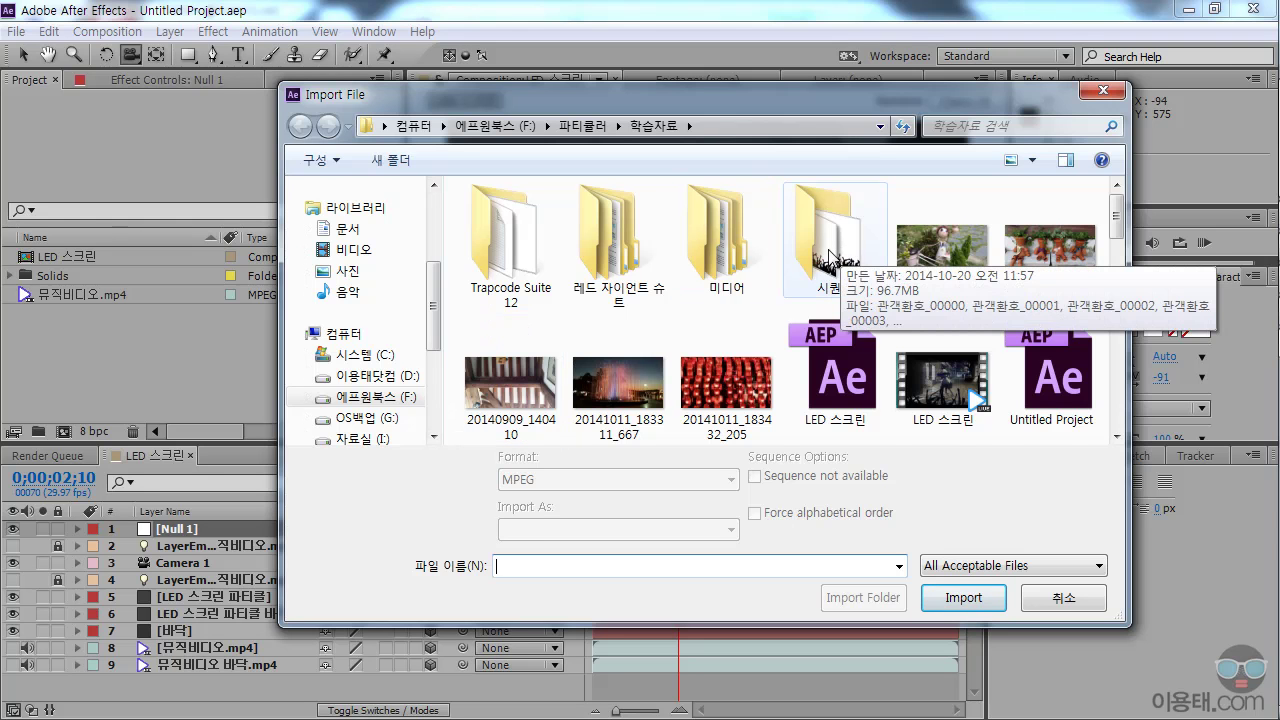
double_click(829, 256)
click(516, 220)
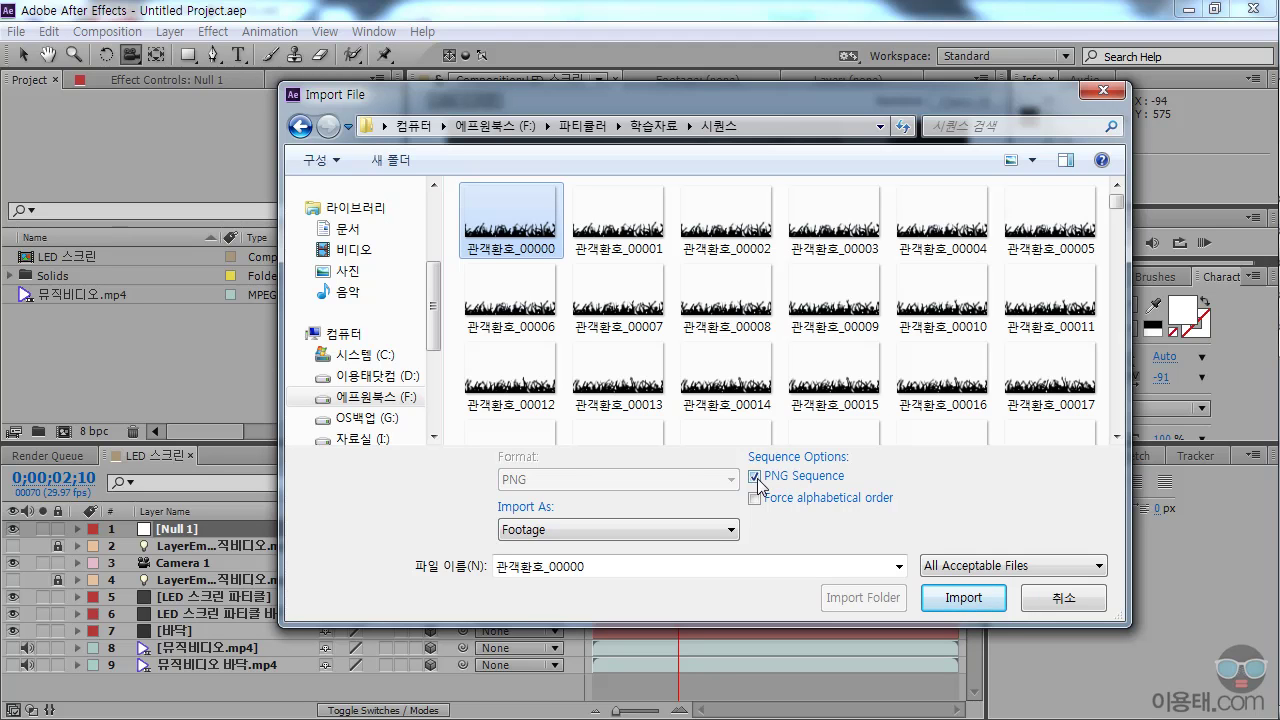
click(958, 598)
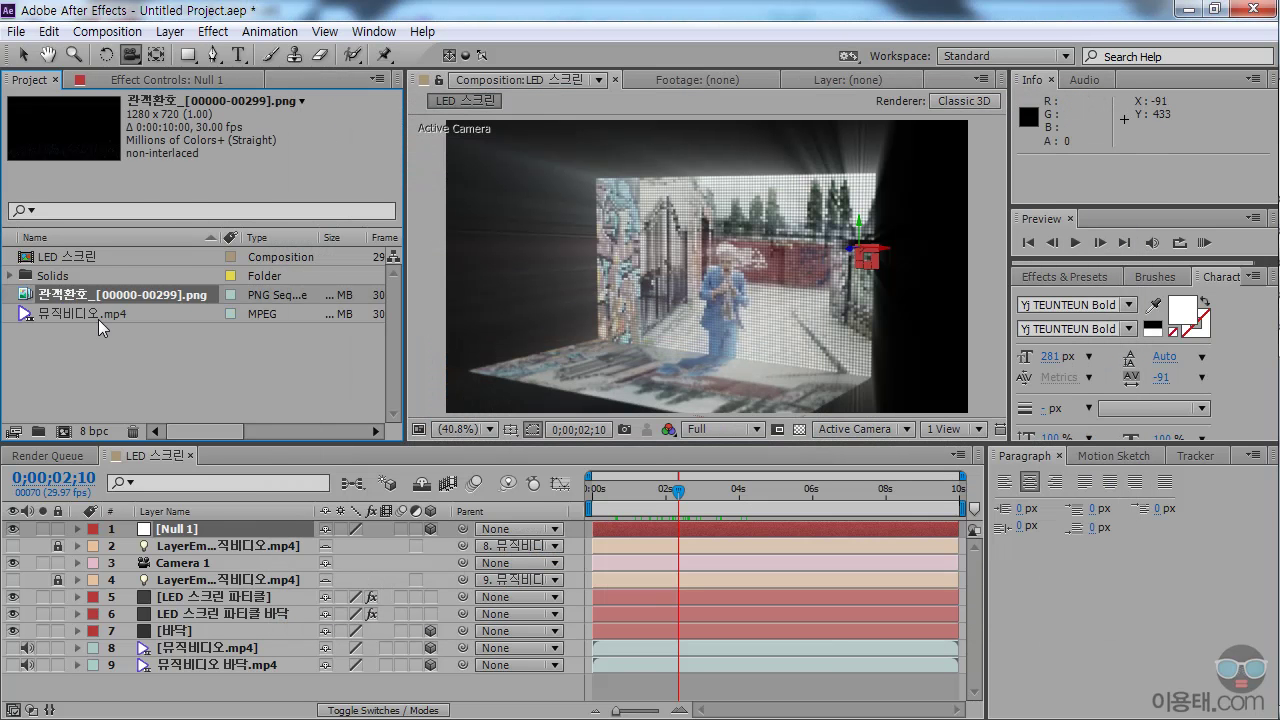
Add the 관객환호 sequence to the composition directly above the LED 스크린 파티클 layer and scrub through the crowd animation.
drag(153, 444, 120, 405)
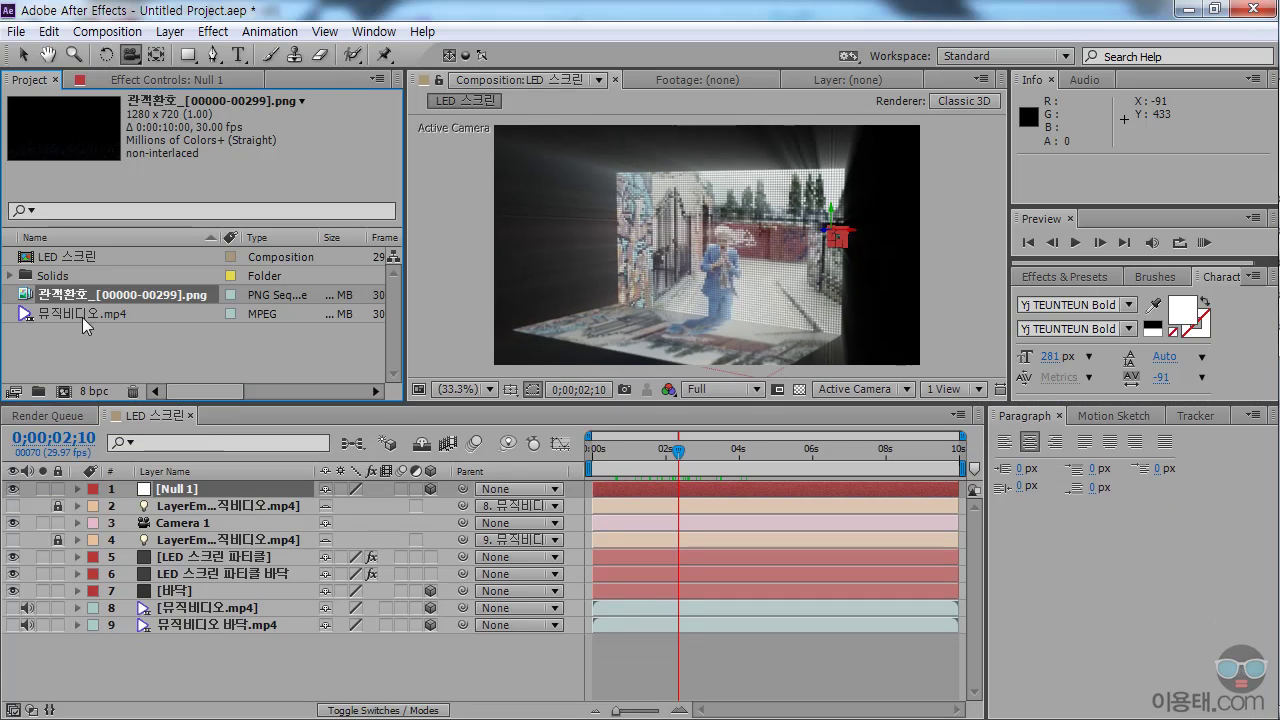
drag(27, 300, 181, 572)
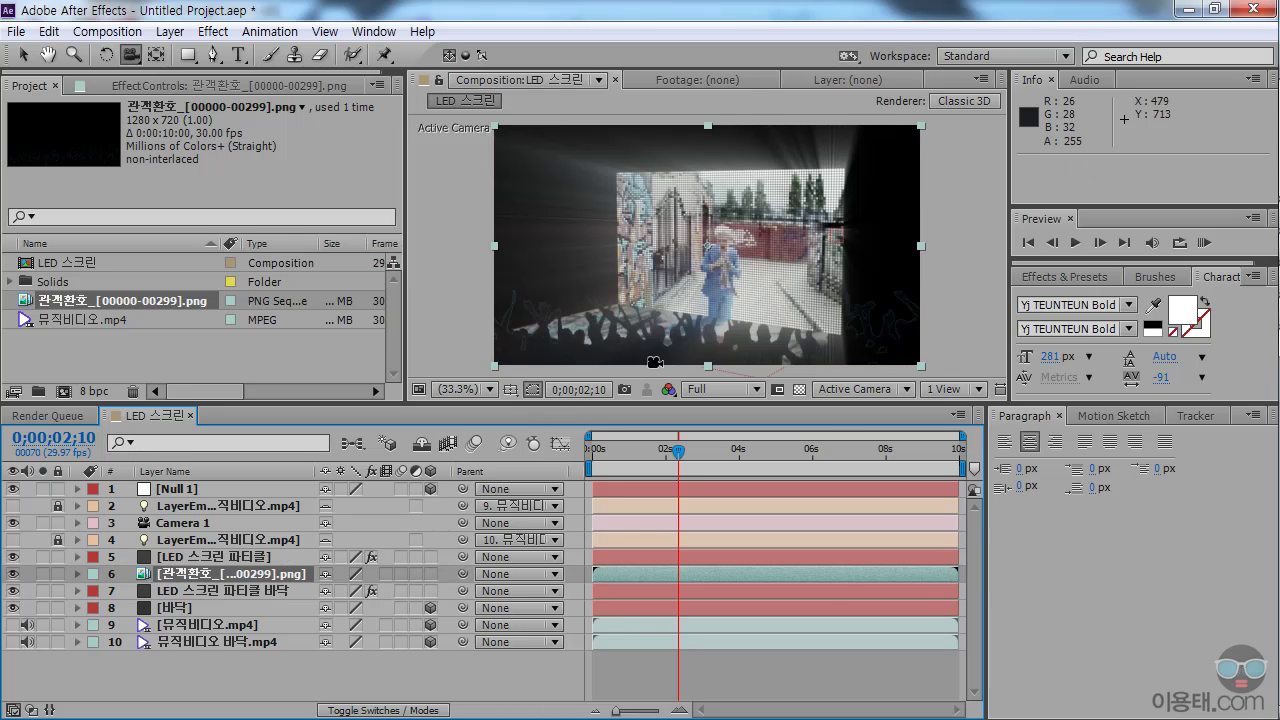
drag(175, 577, 186, 560)
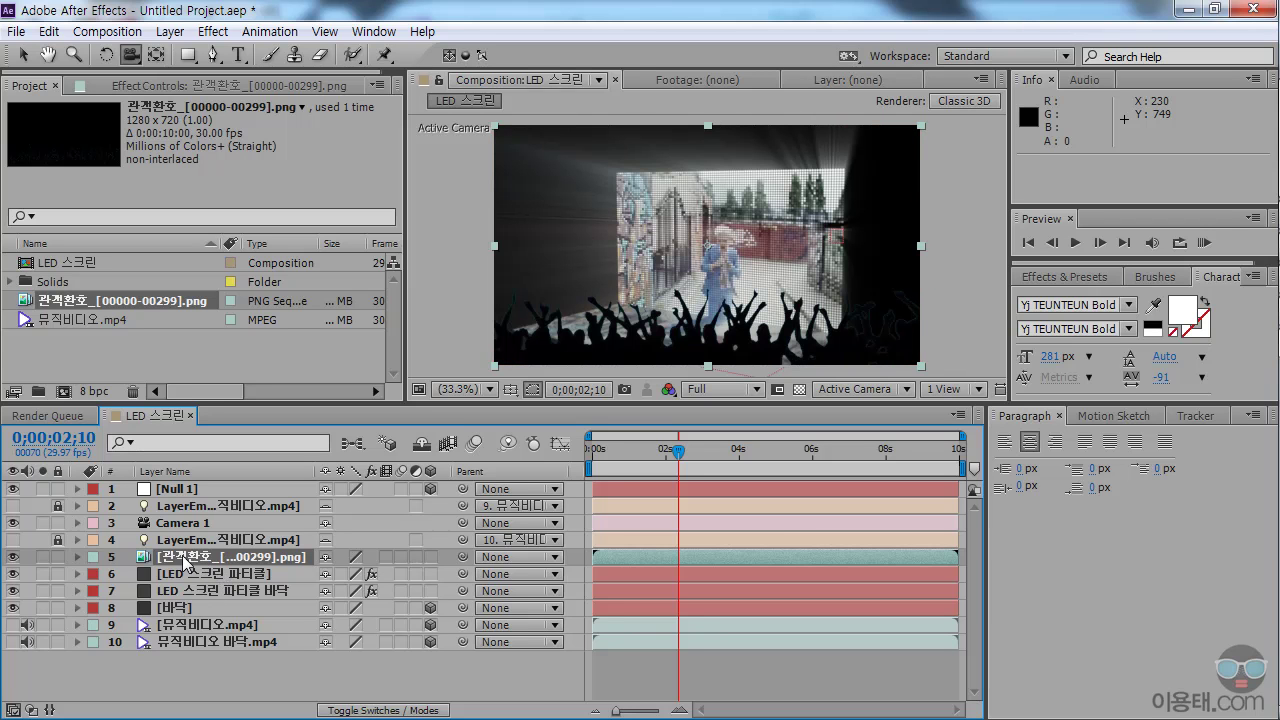
drag(639, 455, 868, 463)
key(space)
drag(790, 466, 757, 461)
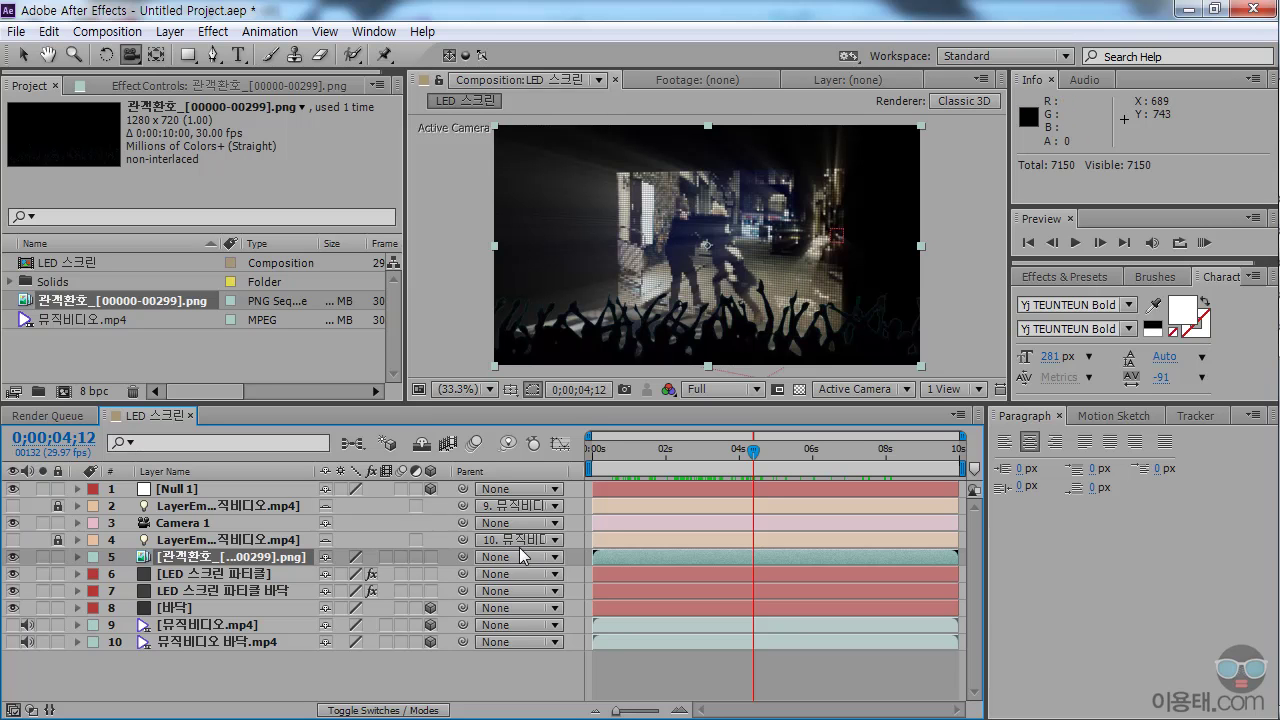
Make the 관객환호 layer 3D and set its Scale to 300%.
click(430, 557)
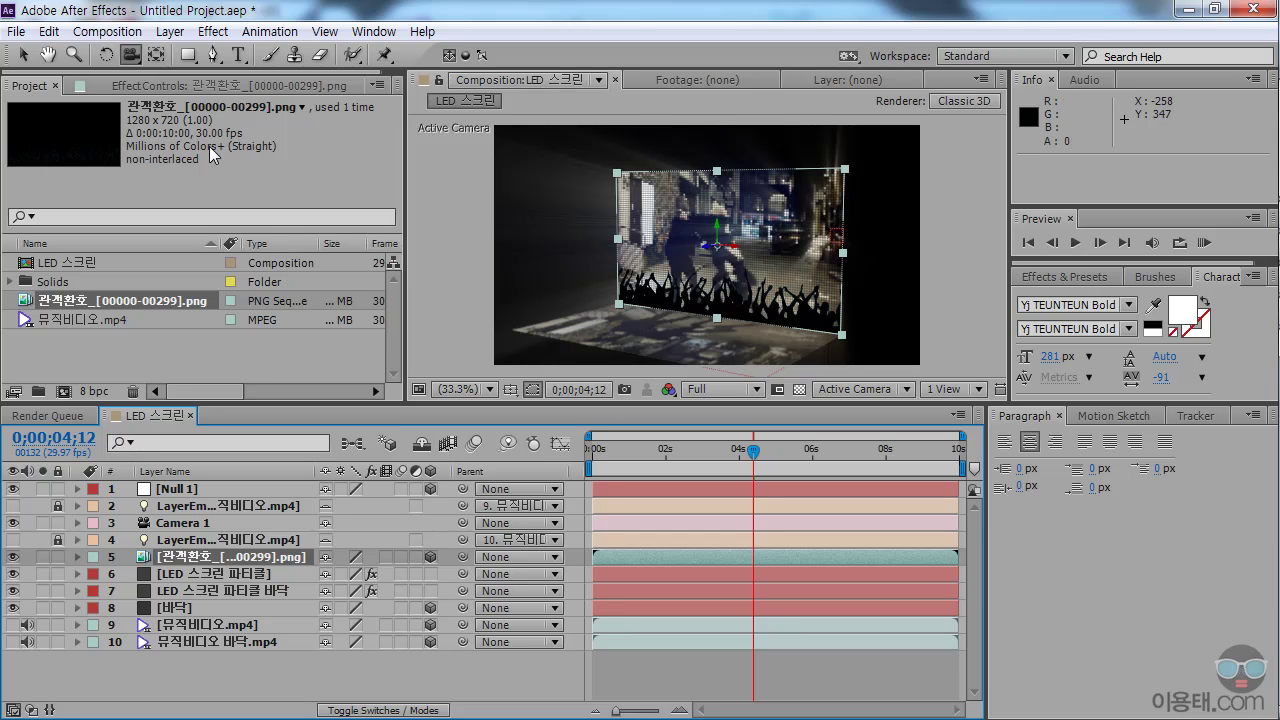
click(71, 556)
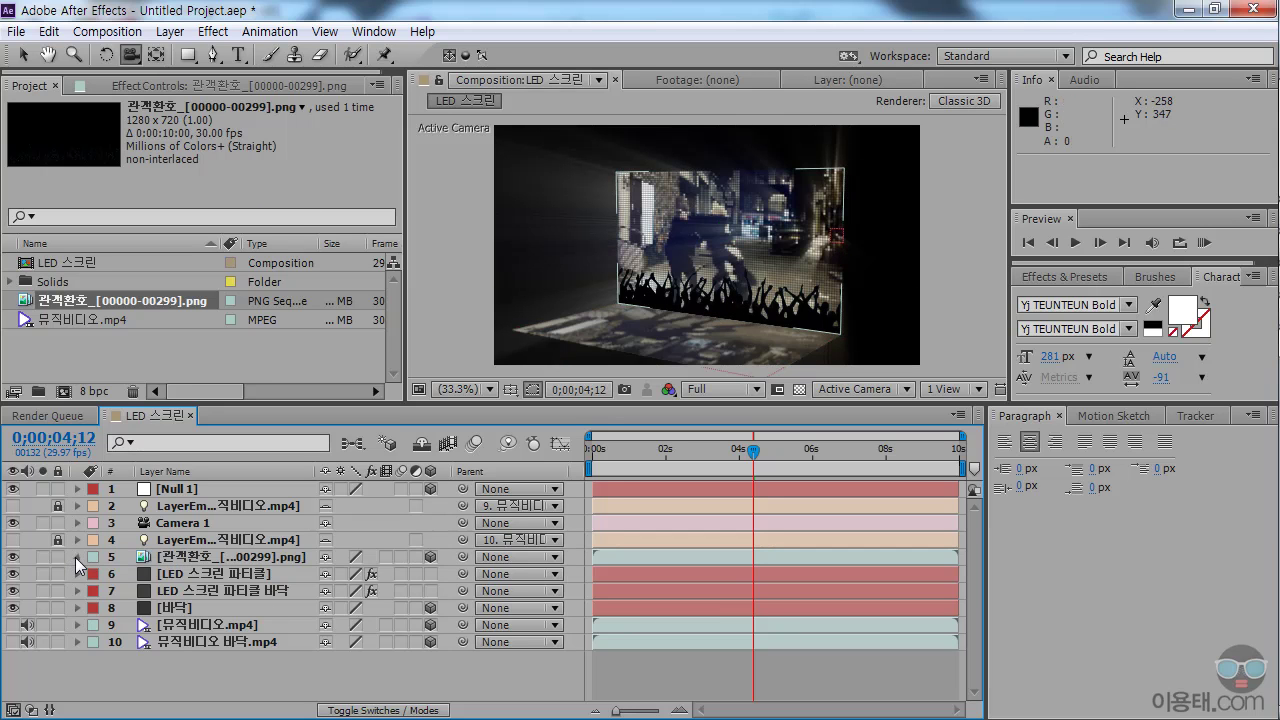
click(77, 557)
click(95, 574)
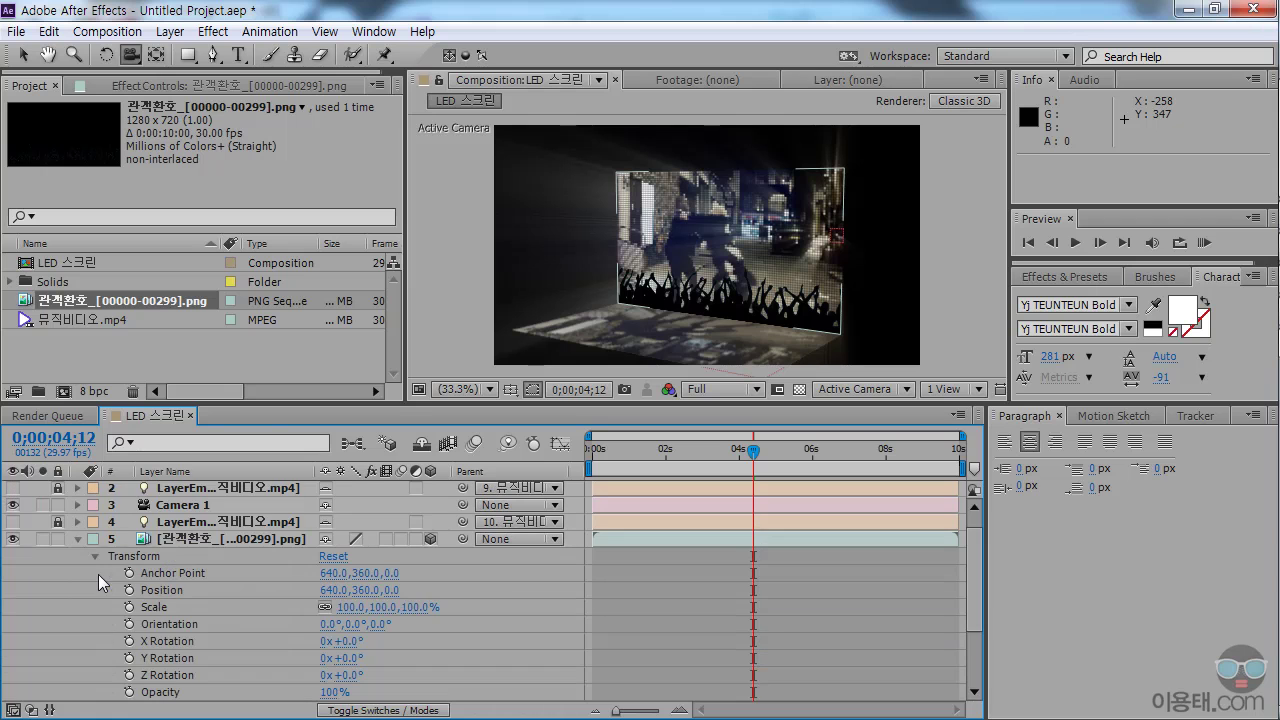
drag(275, 401, 275, 380)
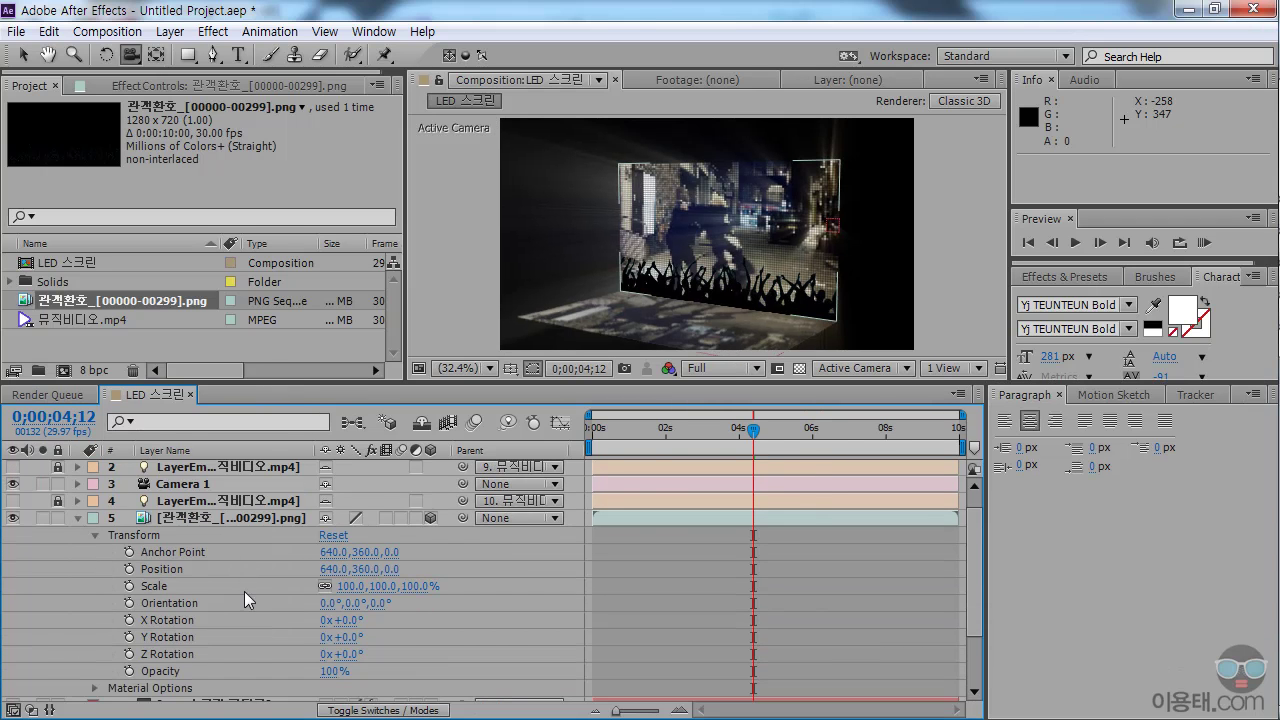
drag(345, 592, 424, 593)
click(343, 588)
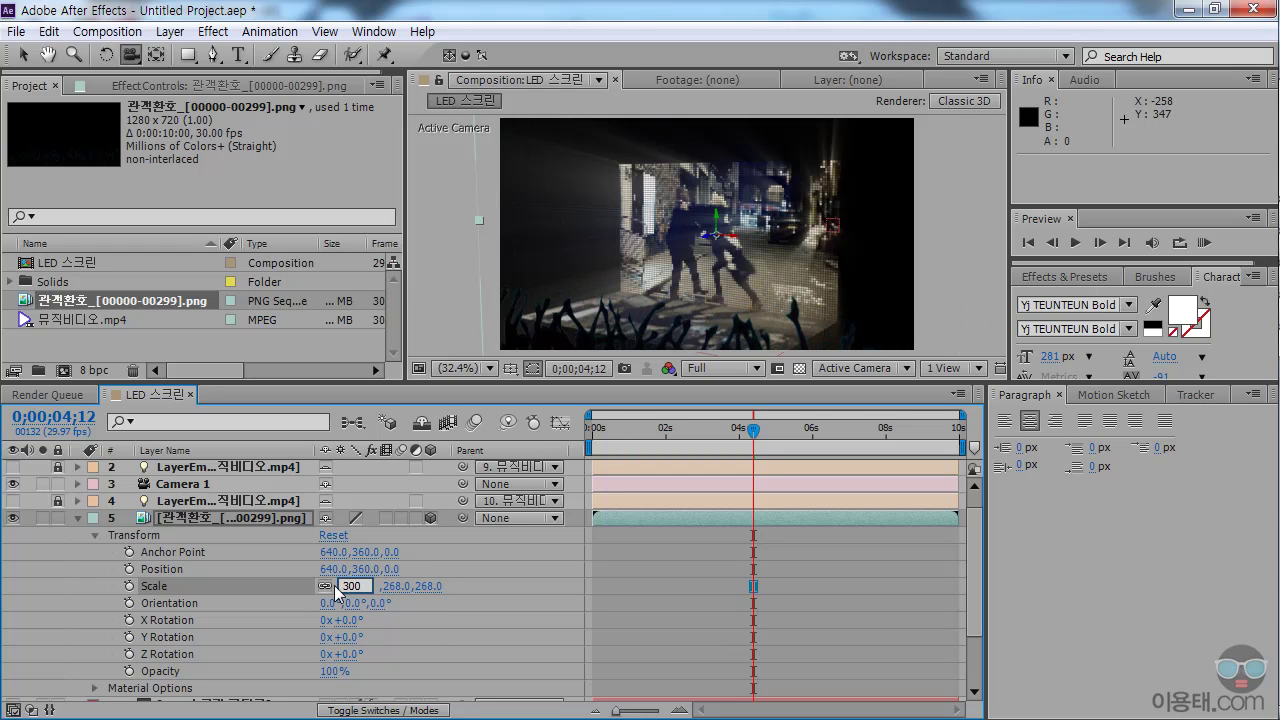
key(Return)
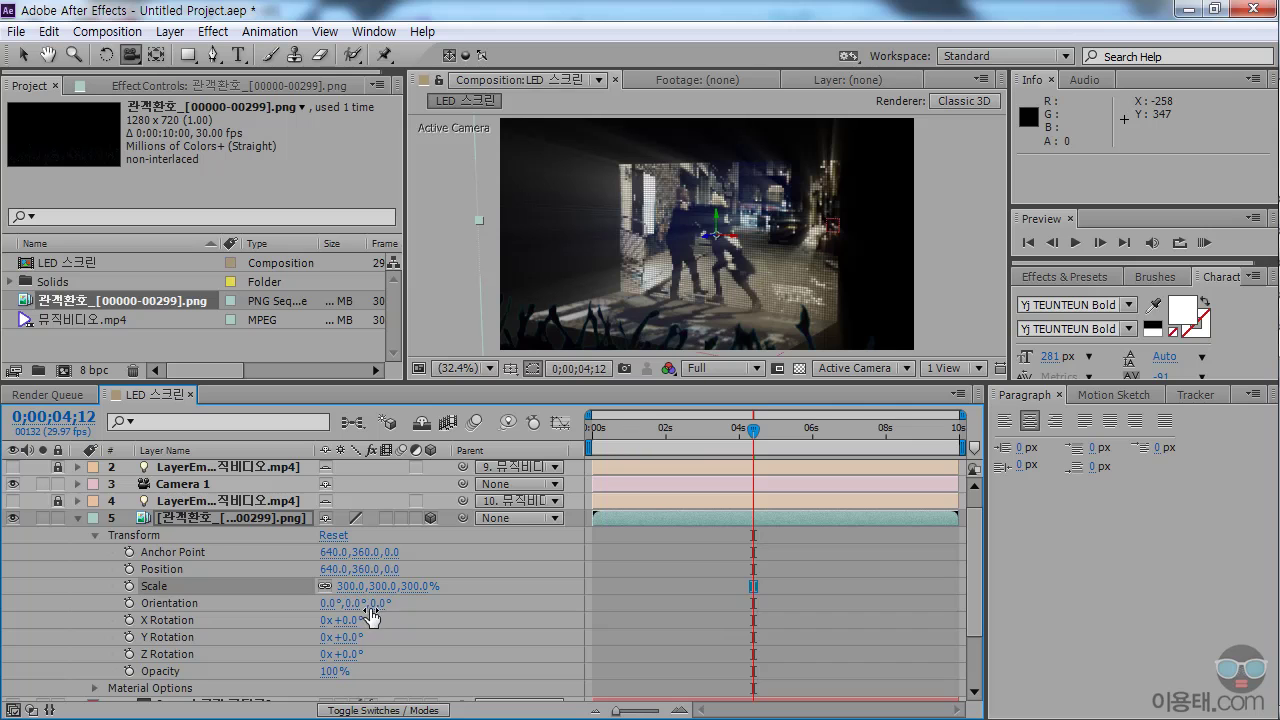
Reposition the 관객환호 layer in front of the screen at about -39.6, 119.5, -98.6 so the crowd fills the lower frame.
drag(326, 569, 437, 567)
click(332, 569)
text(118)
key(Return)
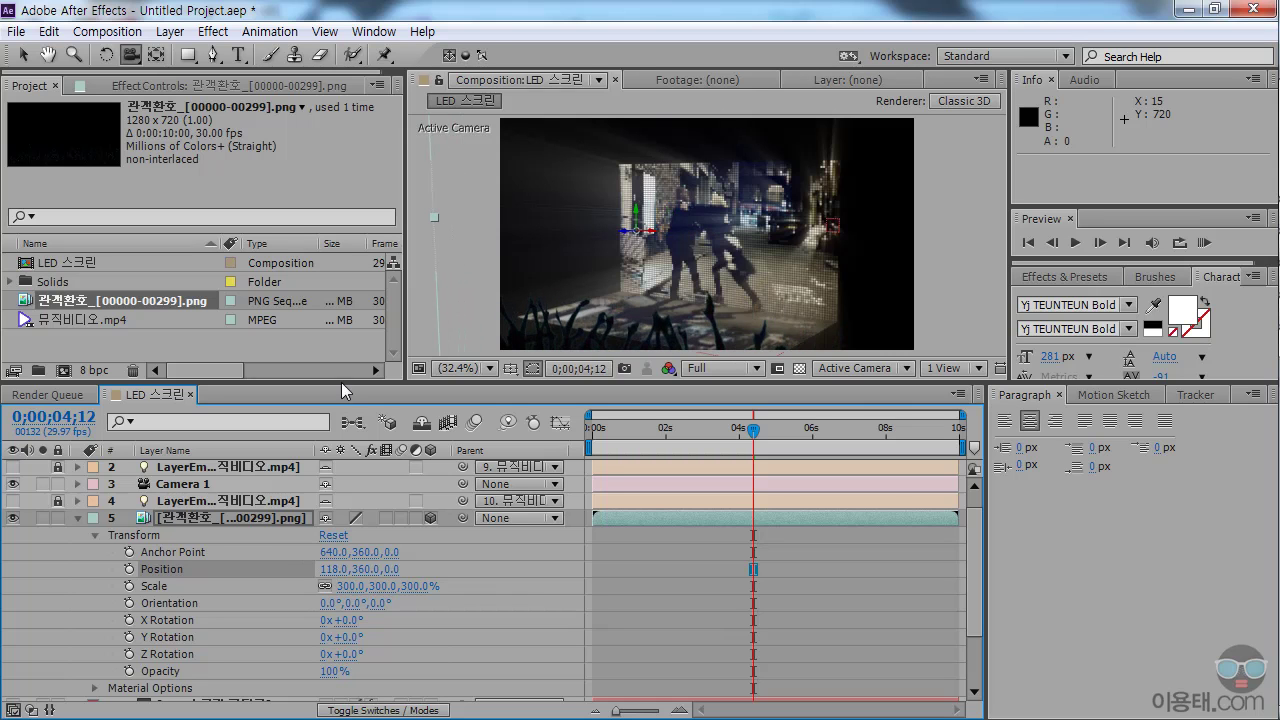
click(22, 54)
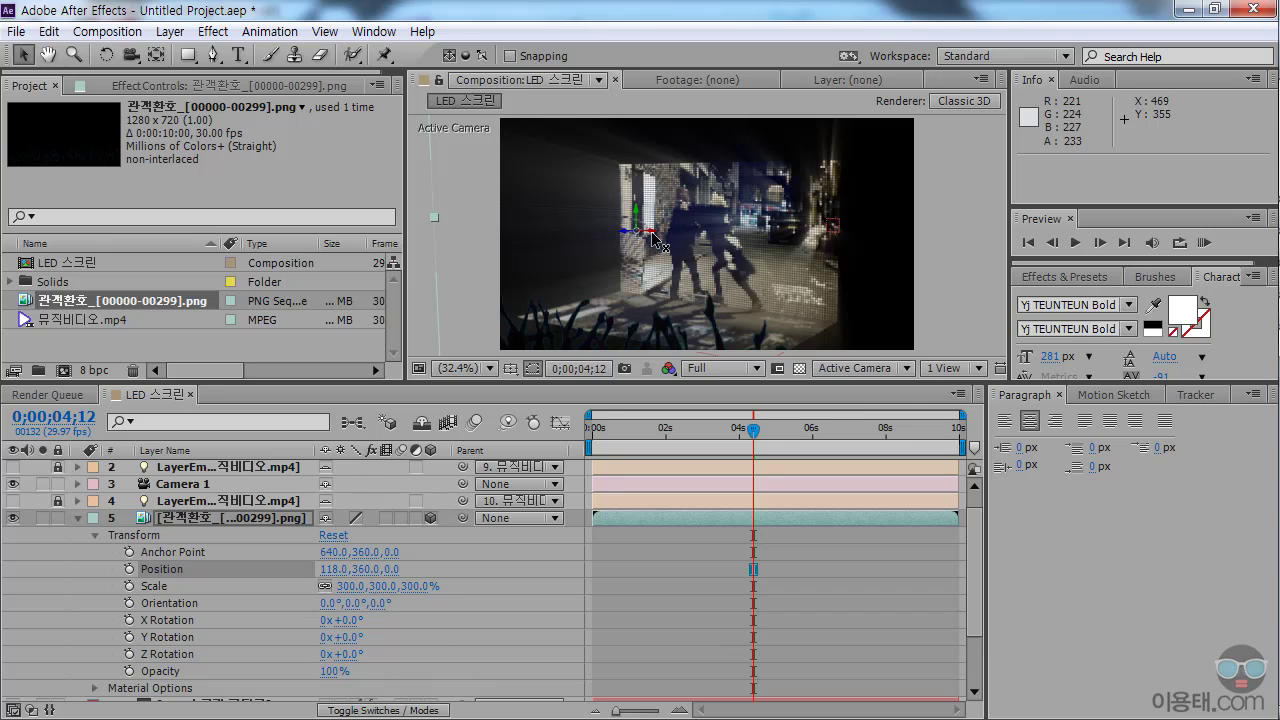
drag(652, 233, 590, 246)
drag(601, 212, 604, 133)
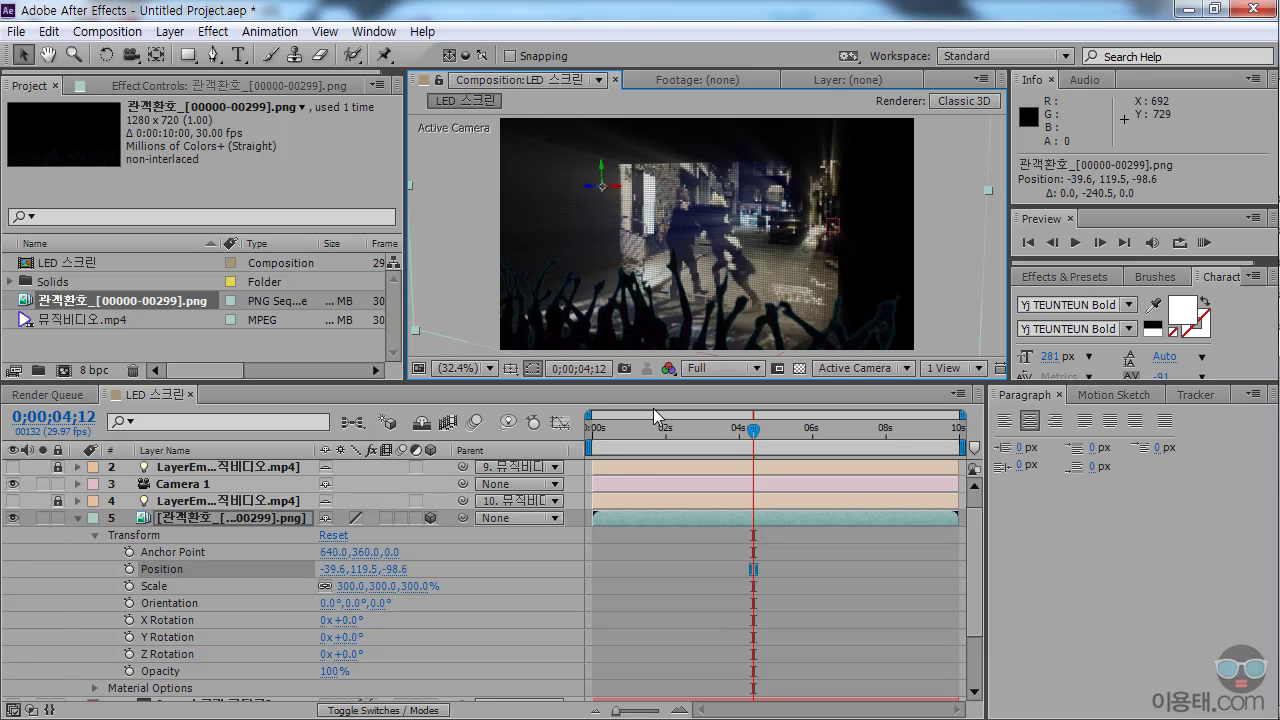
Scrub through the timeline and enlarge the composition view to review the crowd in front of the LED screen.
click(606, 430)
drag(612, 441, 763, 433)
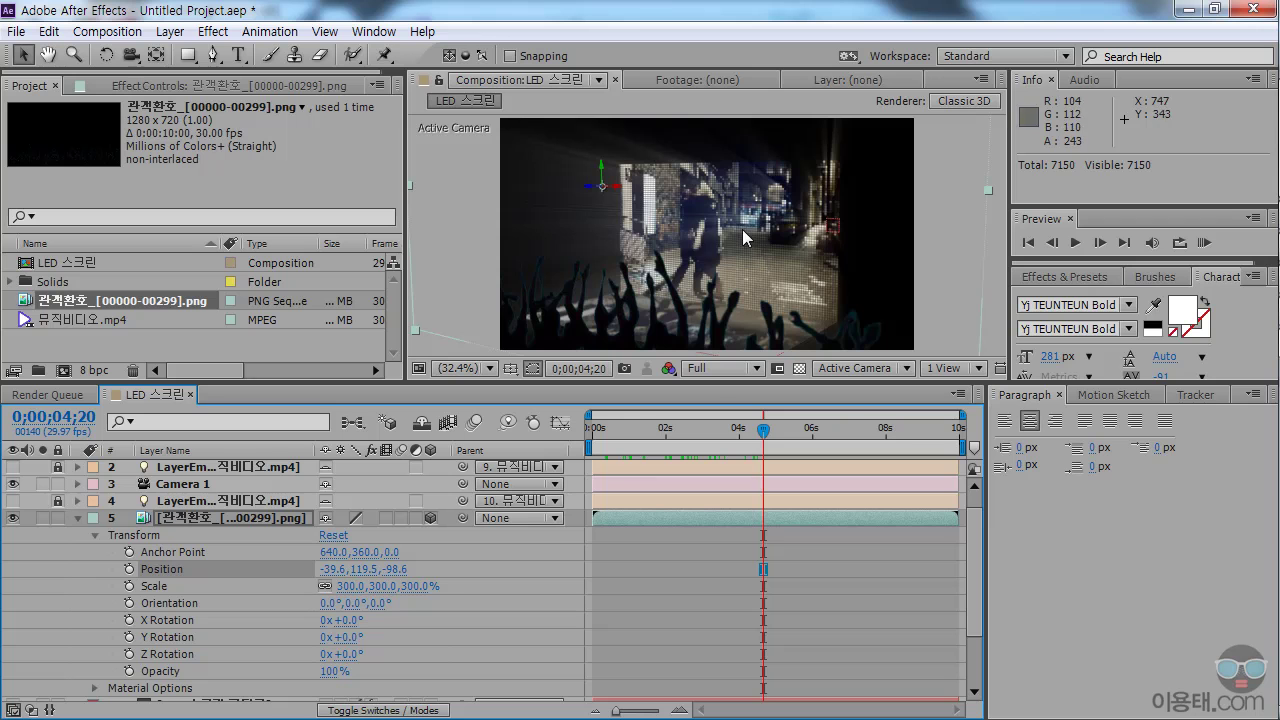
drag(613, 432, 912, 443)
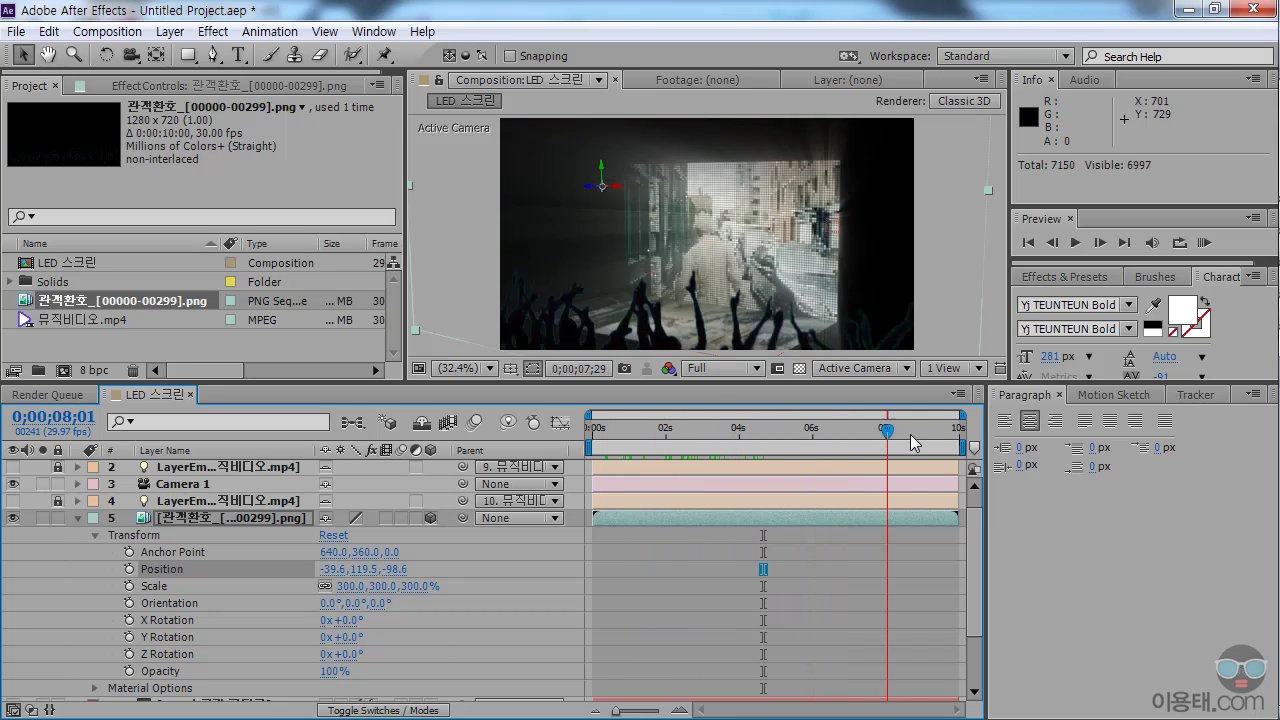
drag(556, 383, 558, 461)
drag(622, 507, 749, 507)
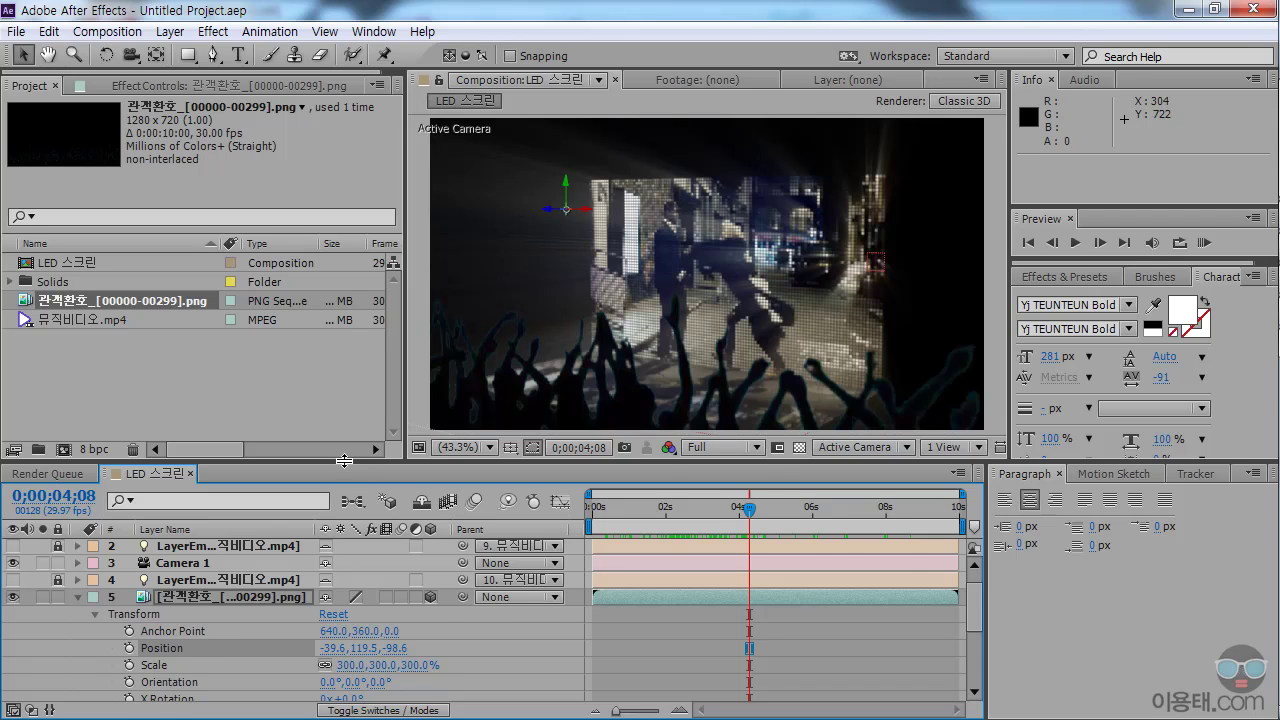
Collapse the 관객환호 layer's properties and enlarge the timeline area until all ten layers are listed.
drag(344, 461, 344, 437)
click(78, 574)
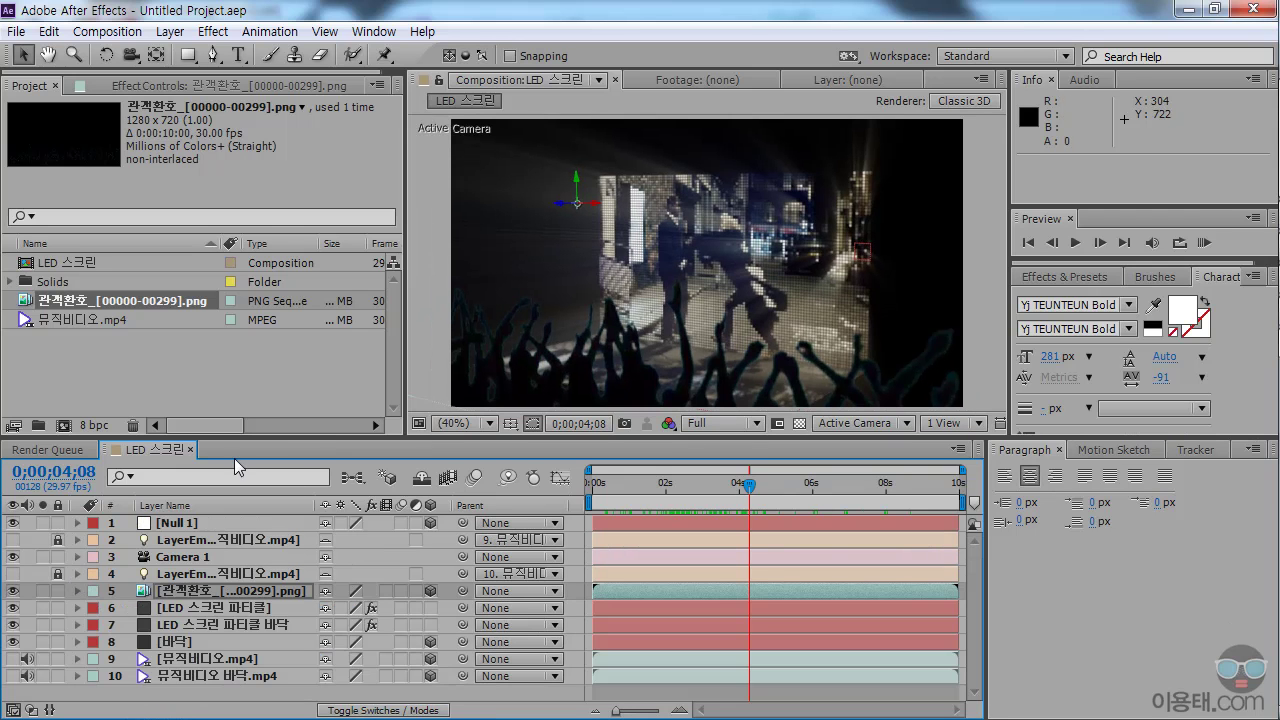
drag(309, 434, 309, 430)
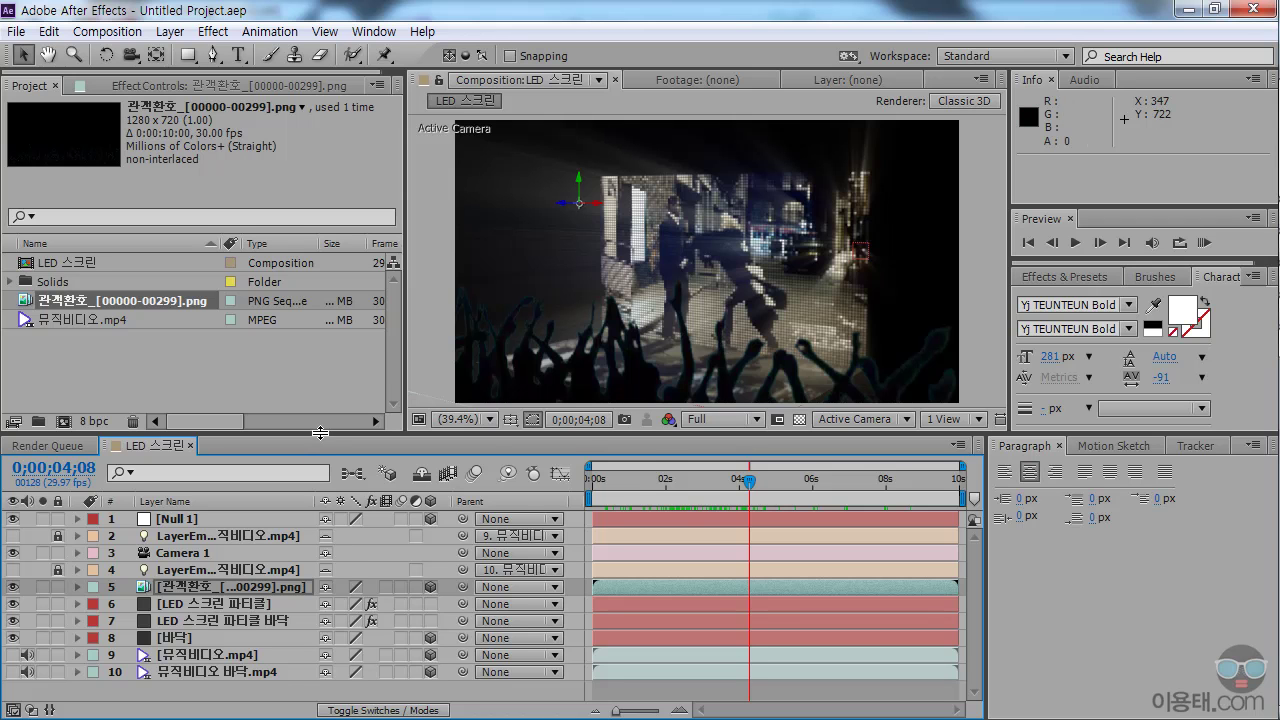
drag(320, 432, 322, 440)
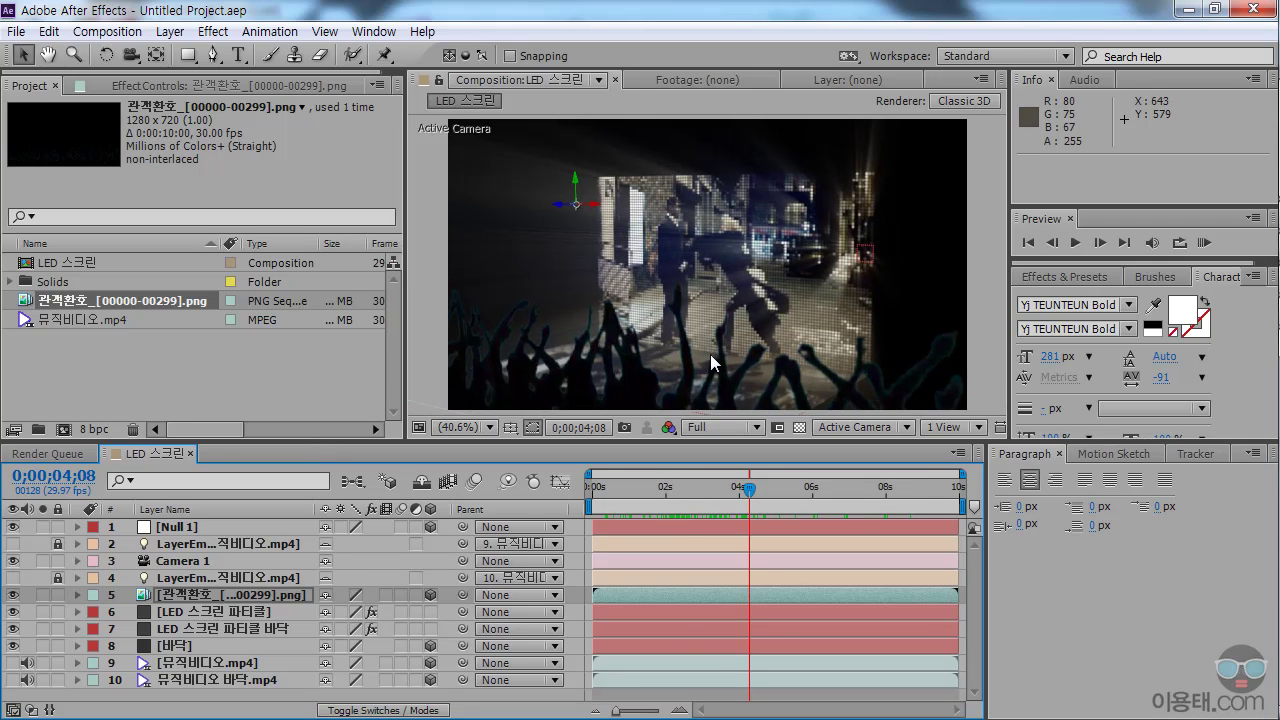
Add a Point light named Light 1 with 100% intensity and Casts Shadows on, and place it beside the LED screen's left edge.
click(170, 31)
mouse_move(195, 56)
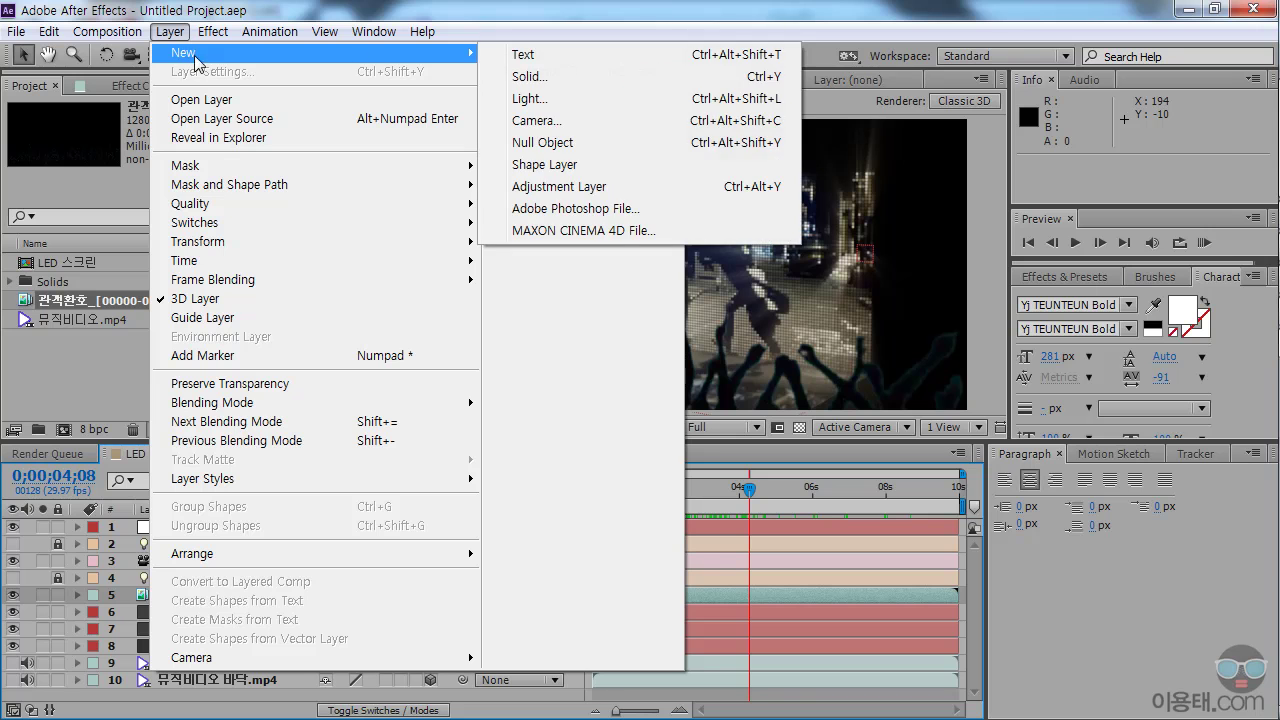
click(574, 104)
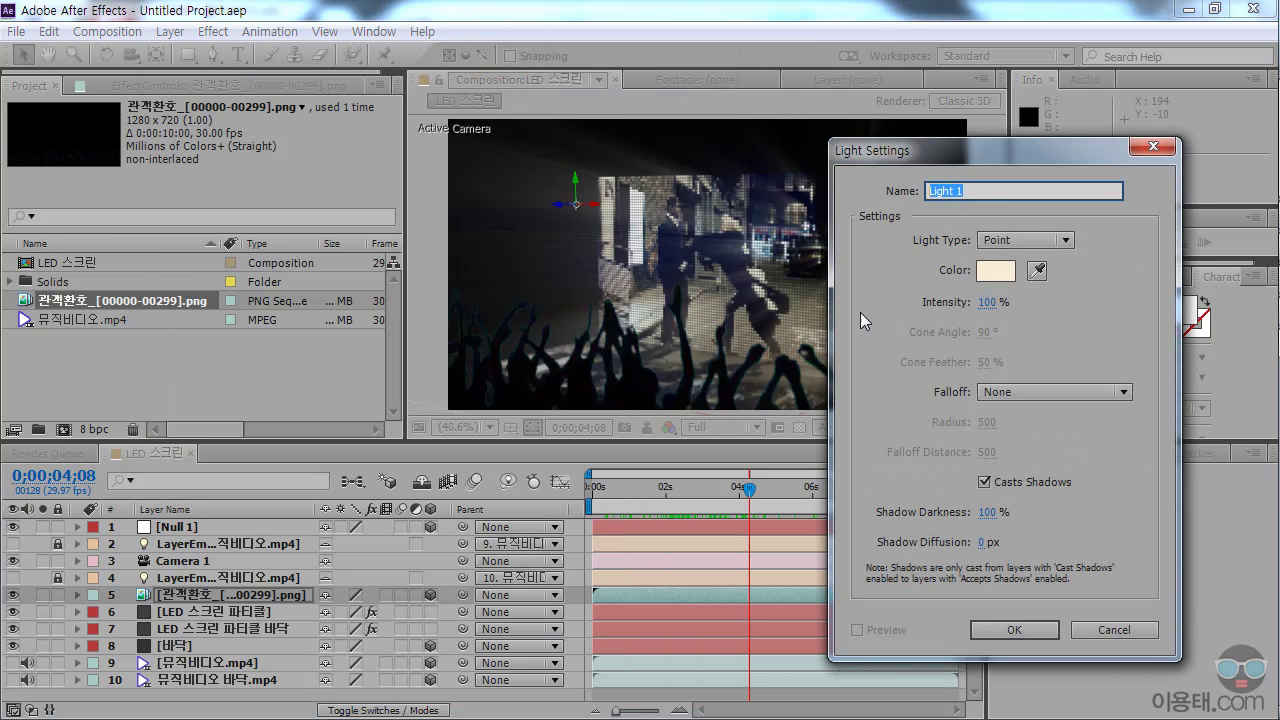
click(1015, 626)
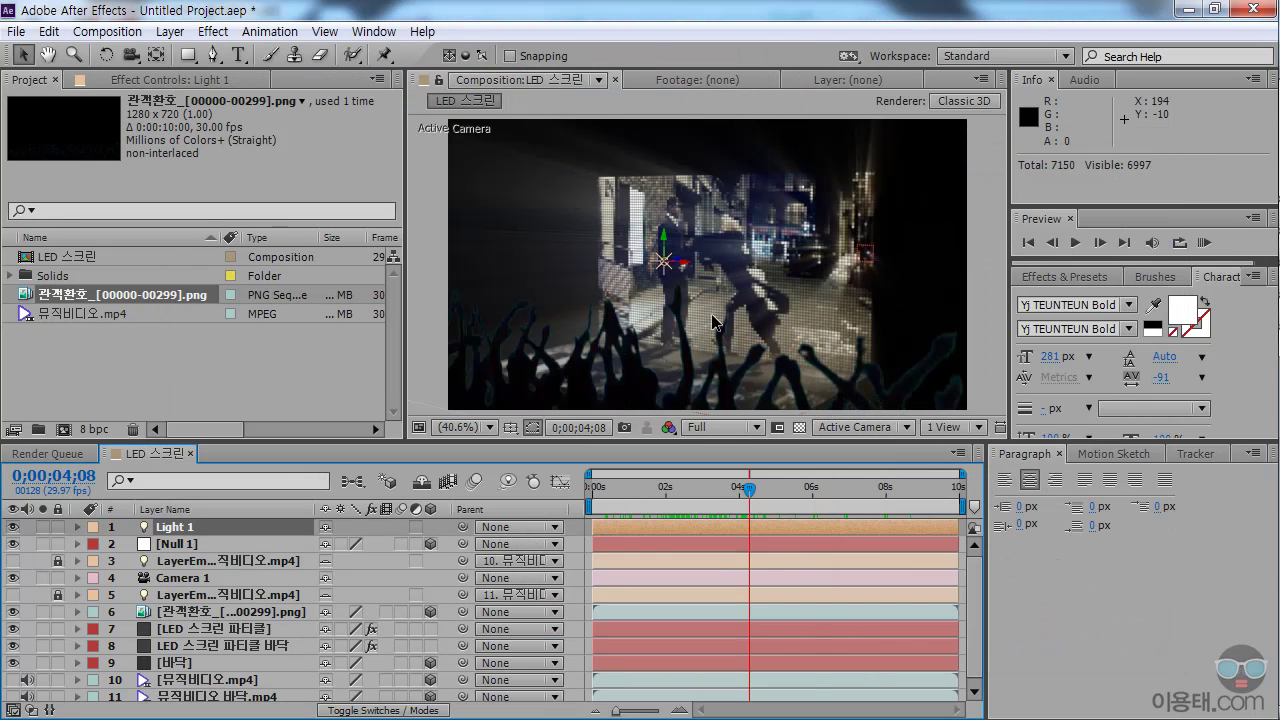
drag(683, 265, 432, 341)
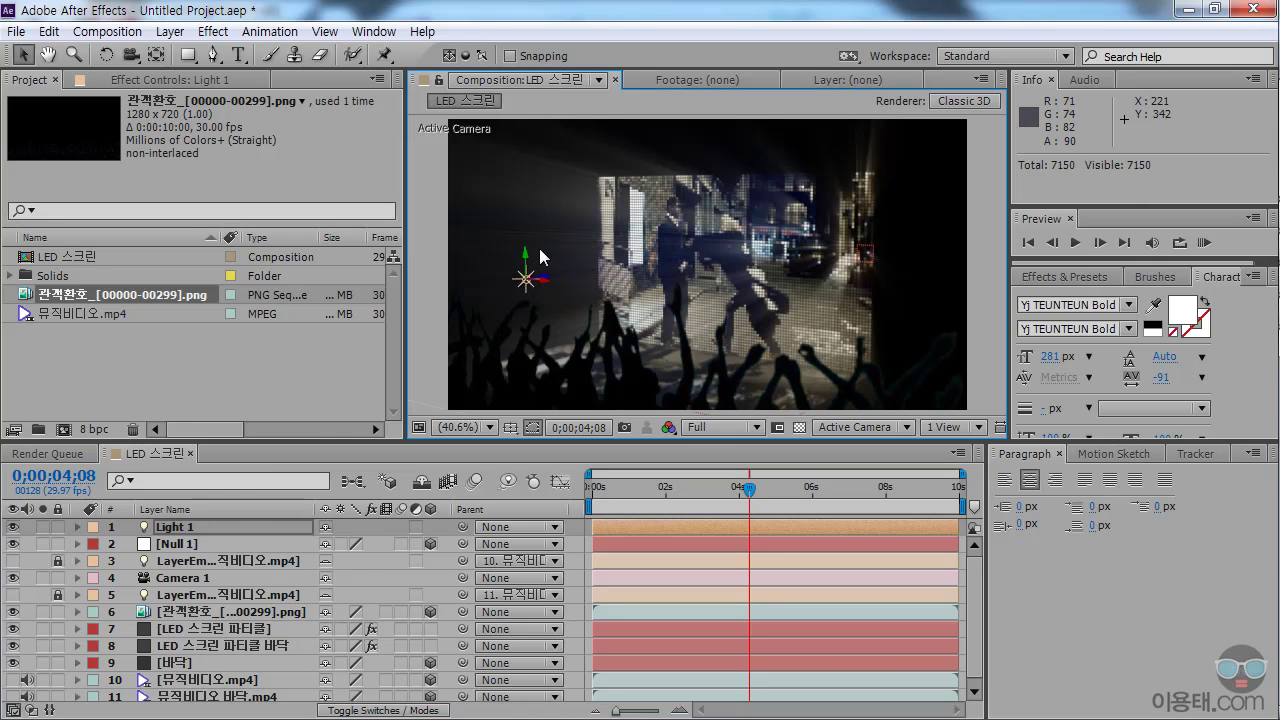
Turn on Shading in the Particular effect of the LED 스크린 파티클 layer.
drag(318, 441, 318, 377)
click(230, 629)
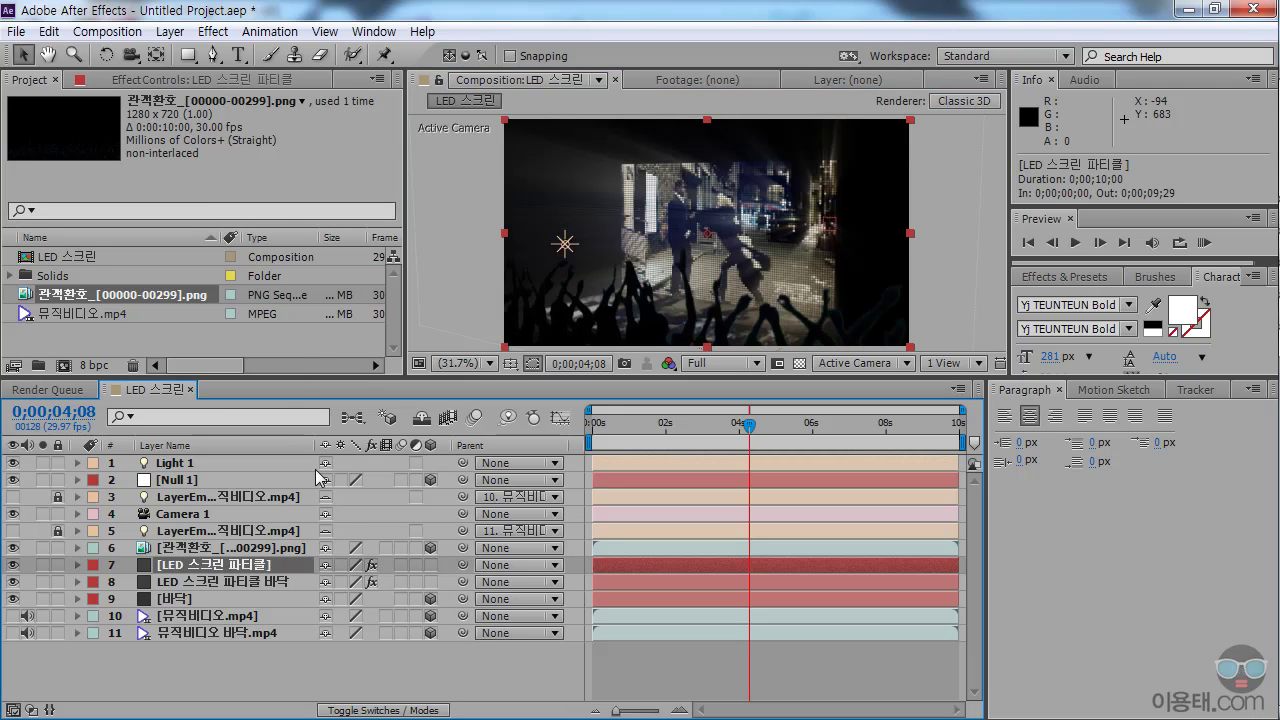
drag(299, 377, 299, 447)
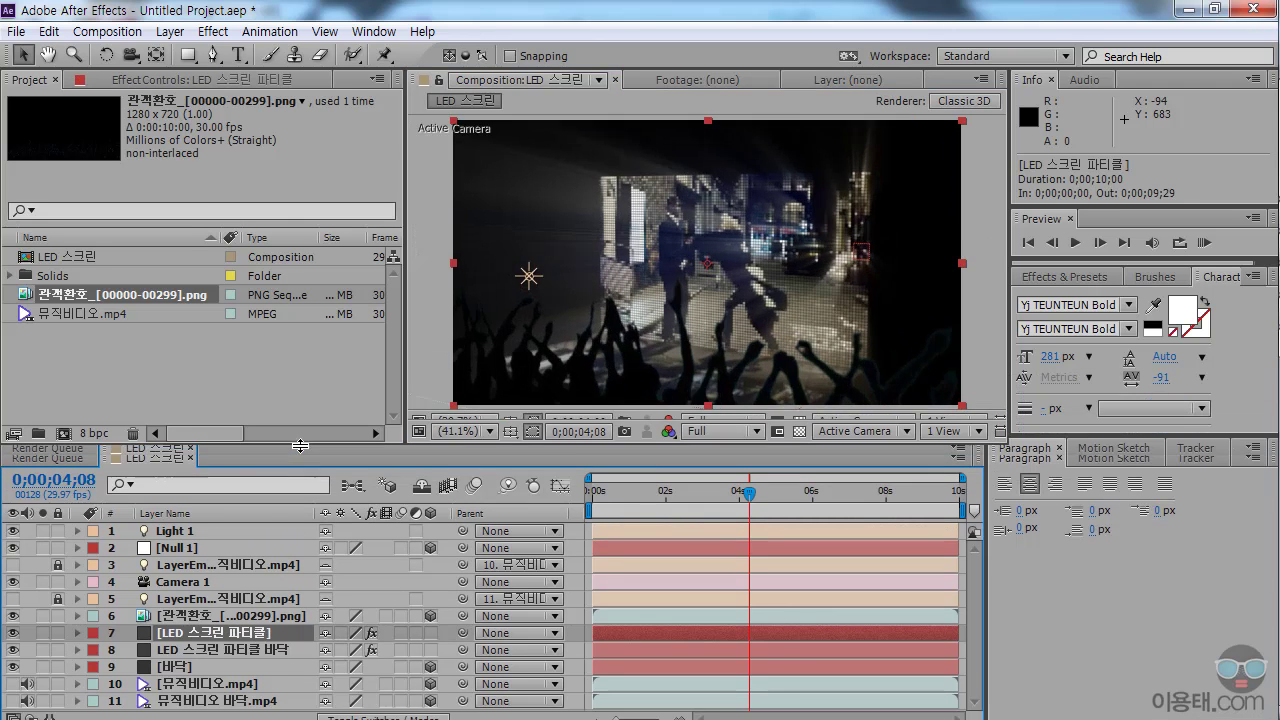
click(230, 82)
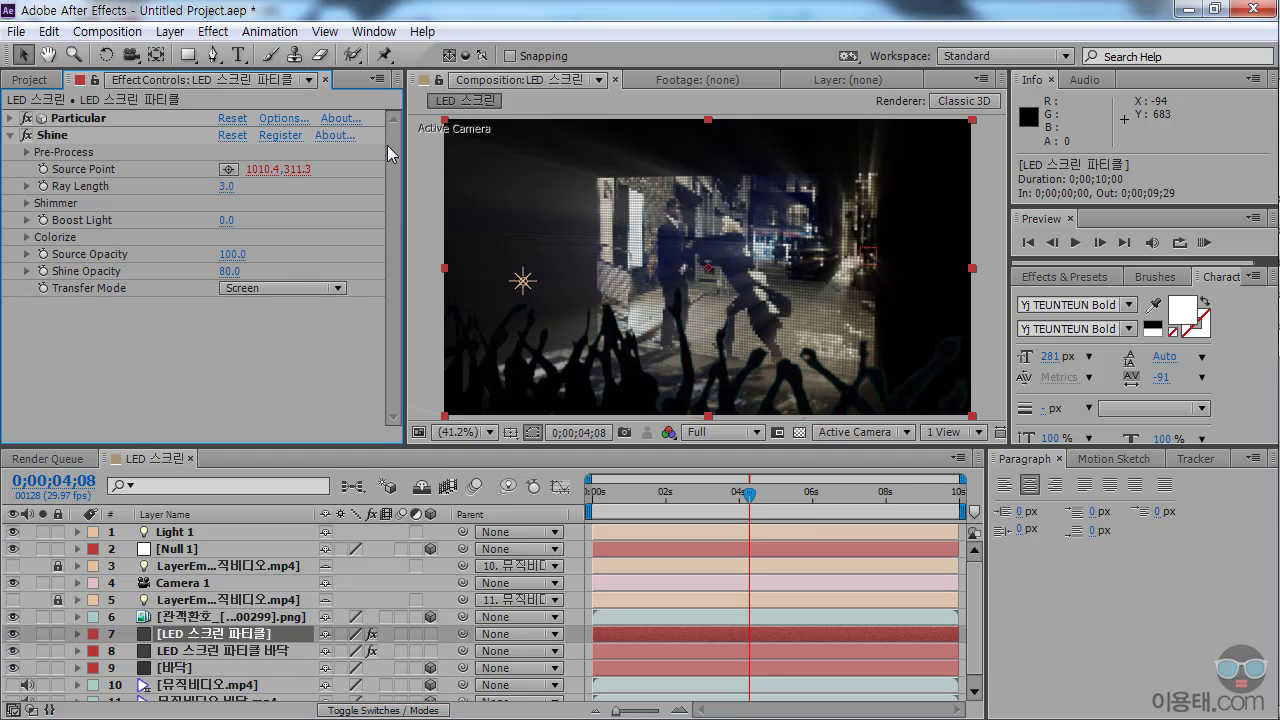
click(10, 118)
drag(394, 195, 404, 392)
click(26, 197)
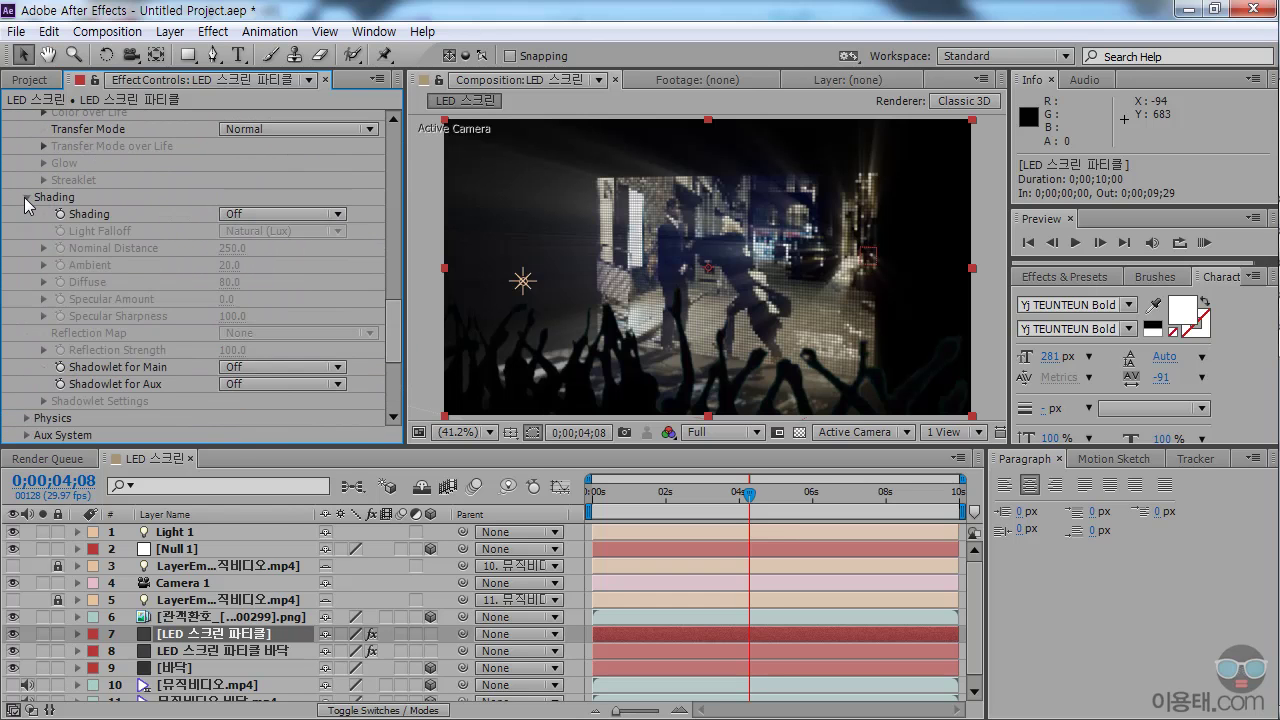
click(250, 215)
click(262, 258)
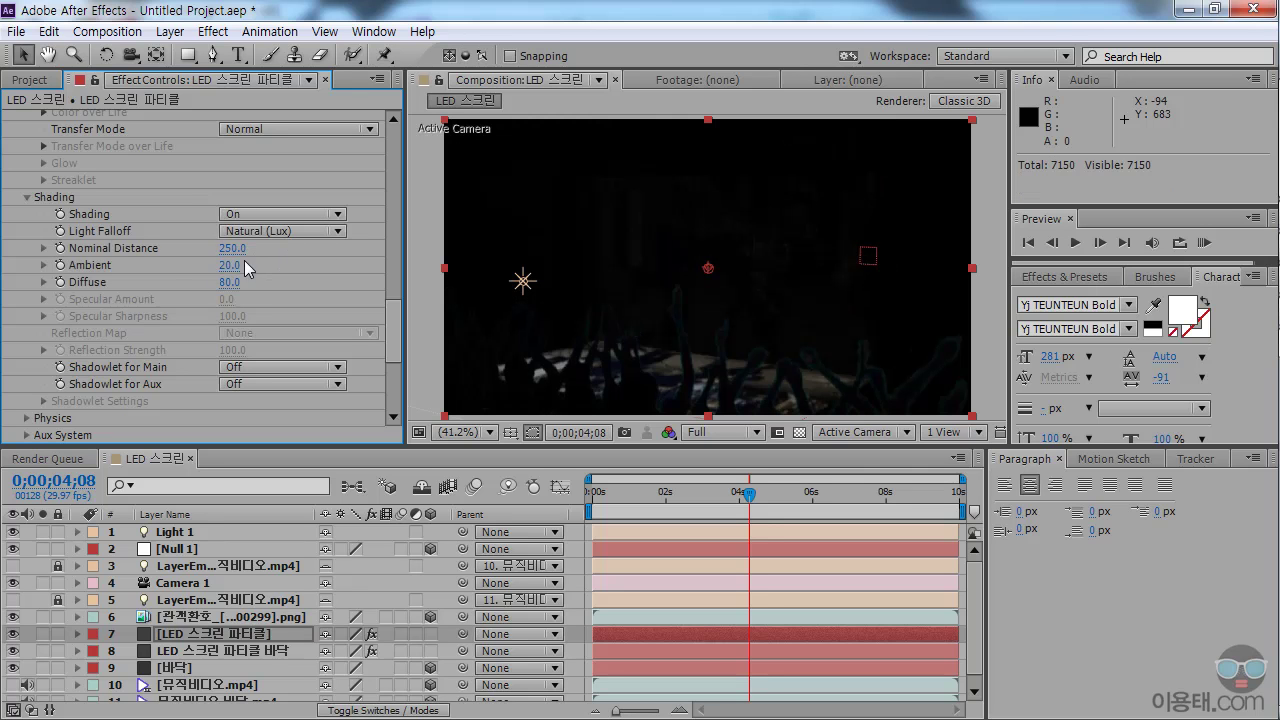
Raise the Particular shading's Nominal Distance to 1870 on the LED 스크린 파티클 layer.
drag(228, 248, 380, 261)
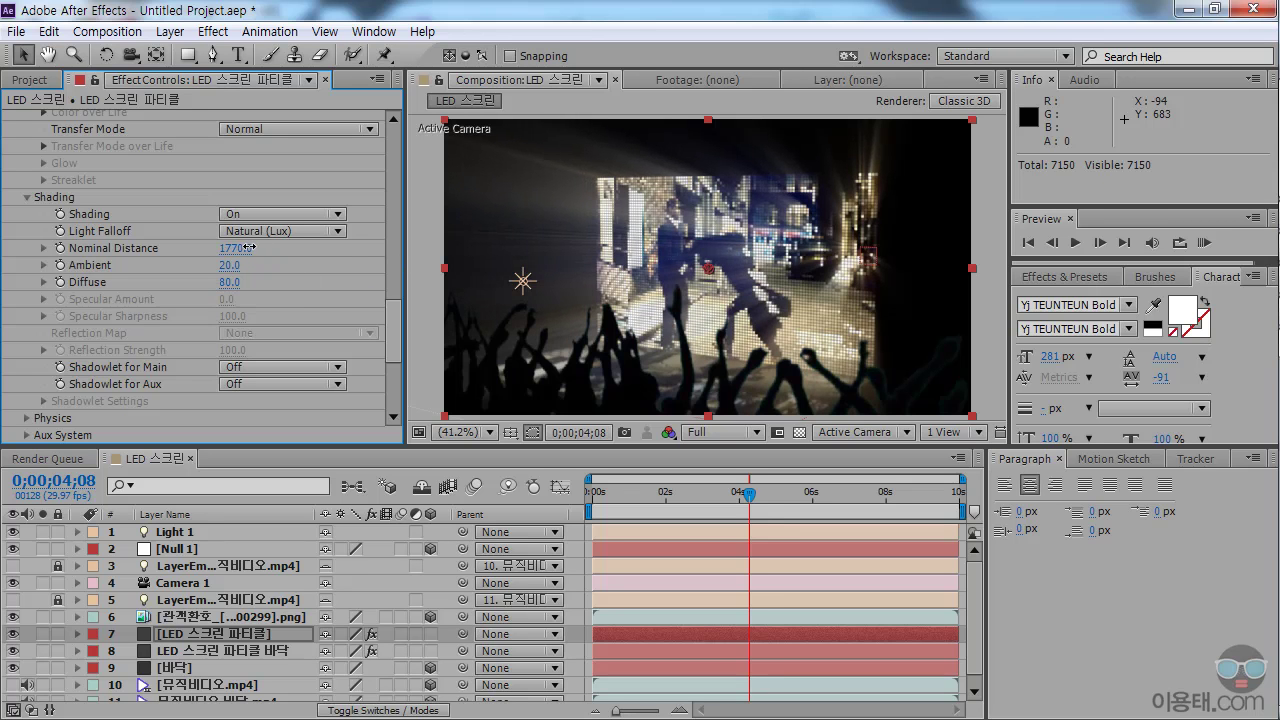
drag(248, 247, 262, 247)
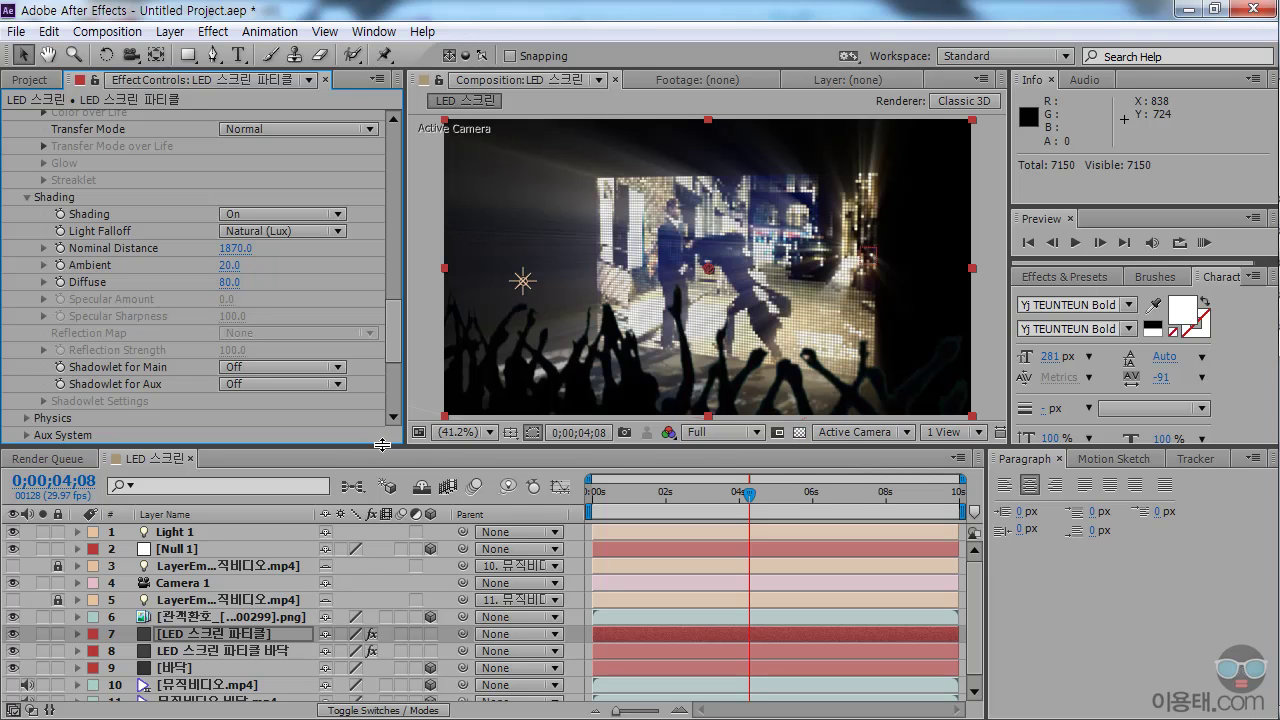
drag(352, 446, 349, 426)
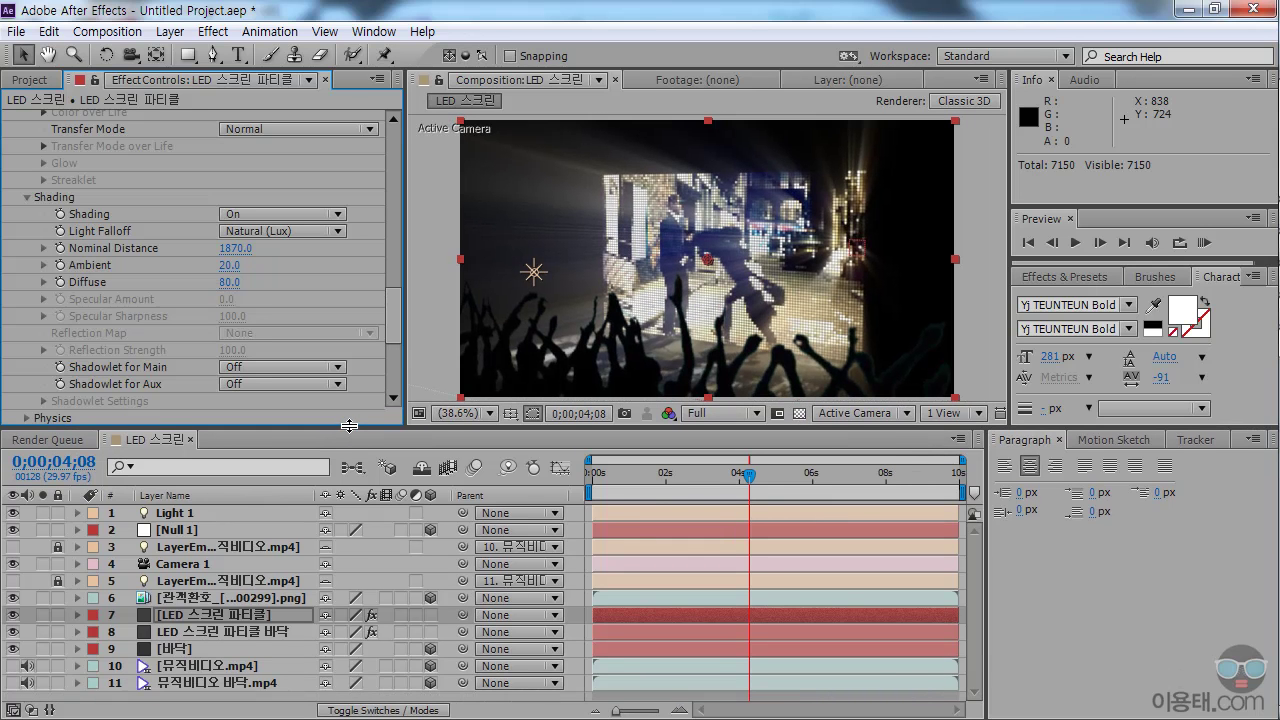